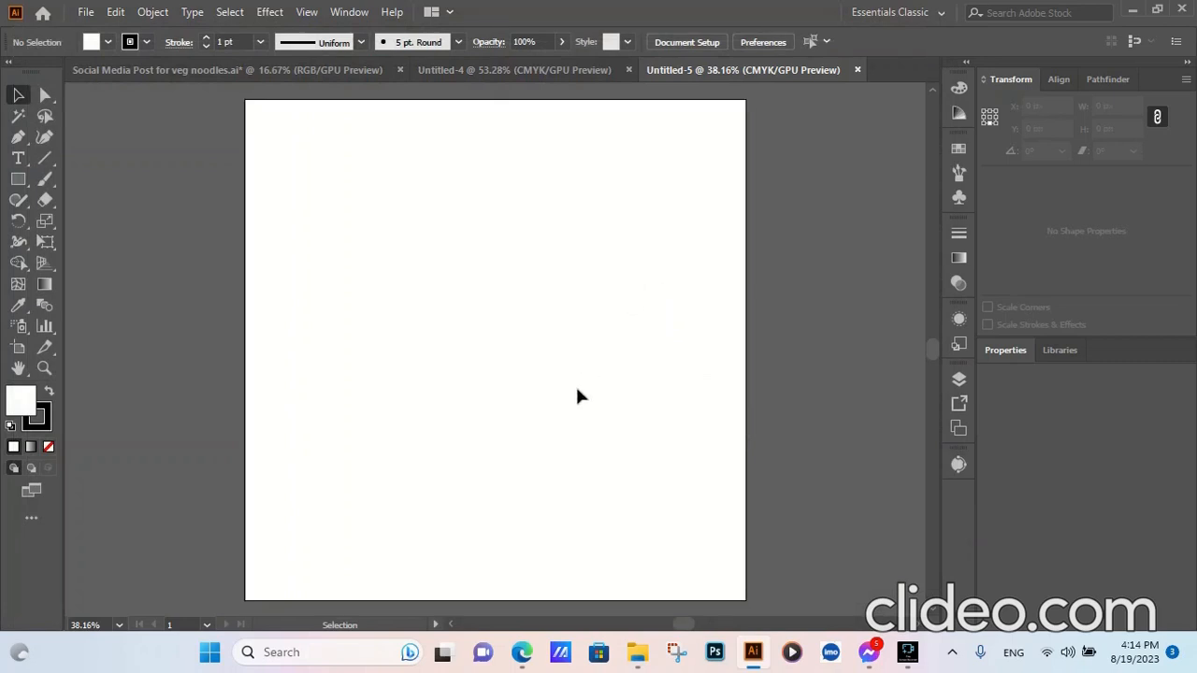
- Paste the three colour swatch rectangles and place them above the artboard
key(ctrl+v)
scroll(572, 408, up, 3)
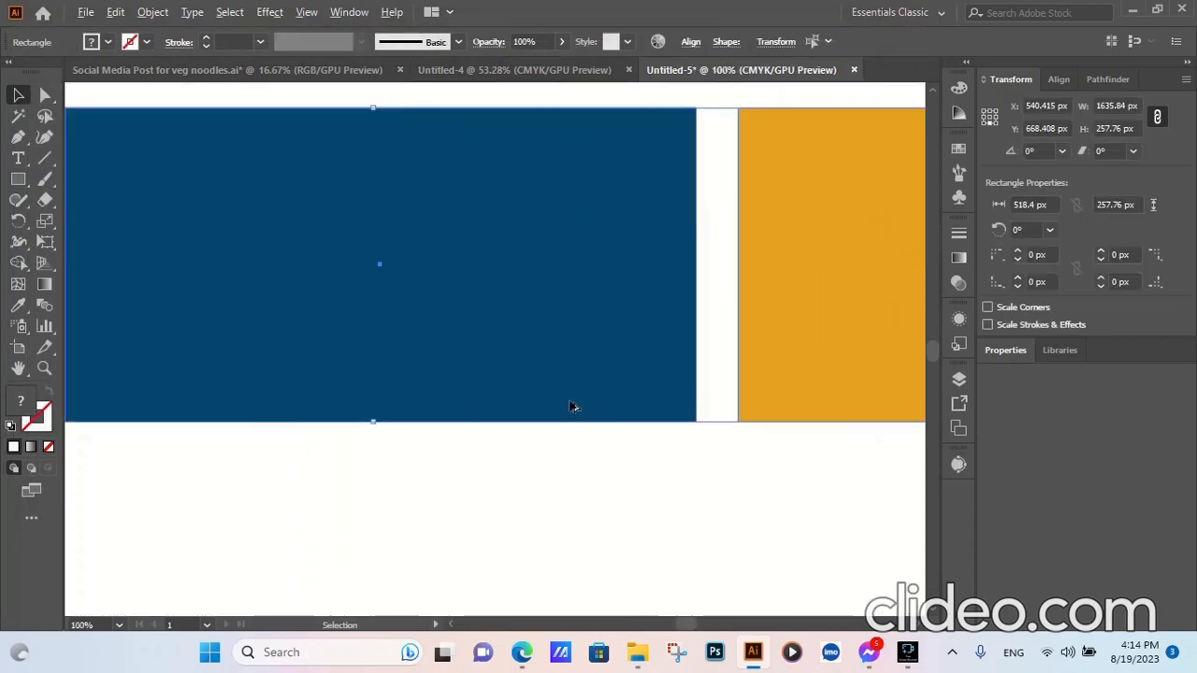
scroll(572, 408, down, 6)
drag(569, 393, 569, 270)
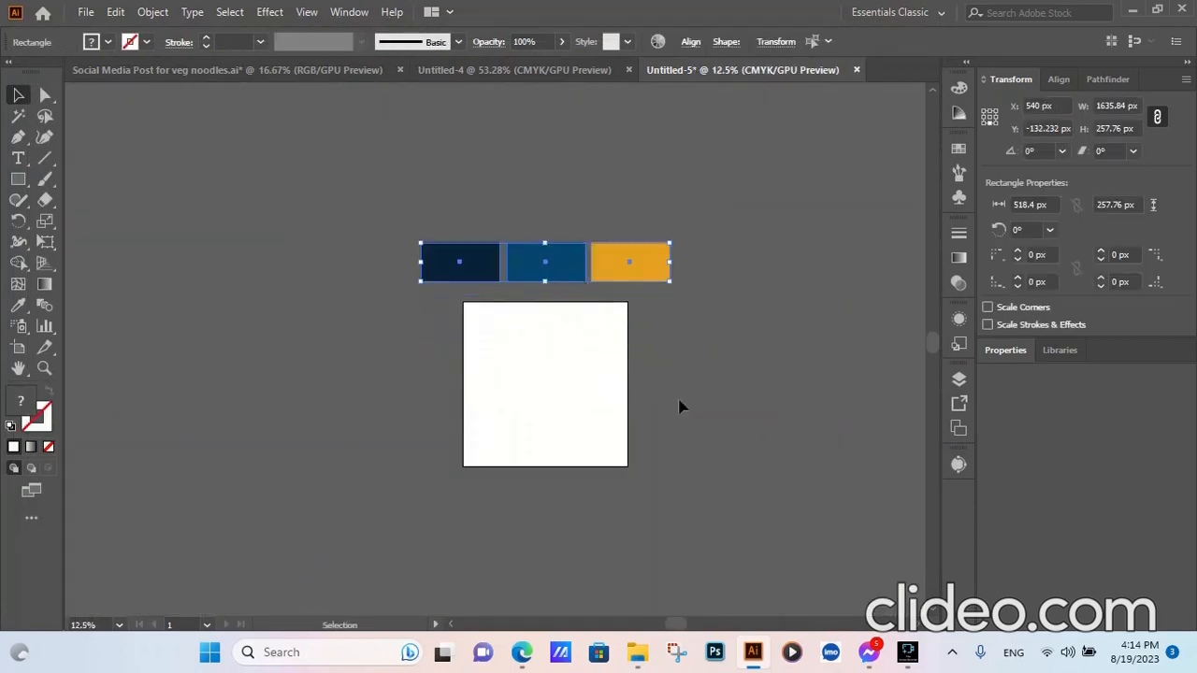
click(682, 406)
- Pick up the blue swatch colour and draw a 1080 × 1080 px square
scroll(596, 345, up, 3)
scroll(596, 345, down, 1)
click(529, 187)
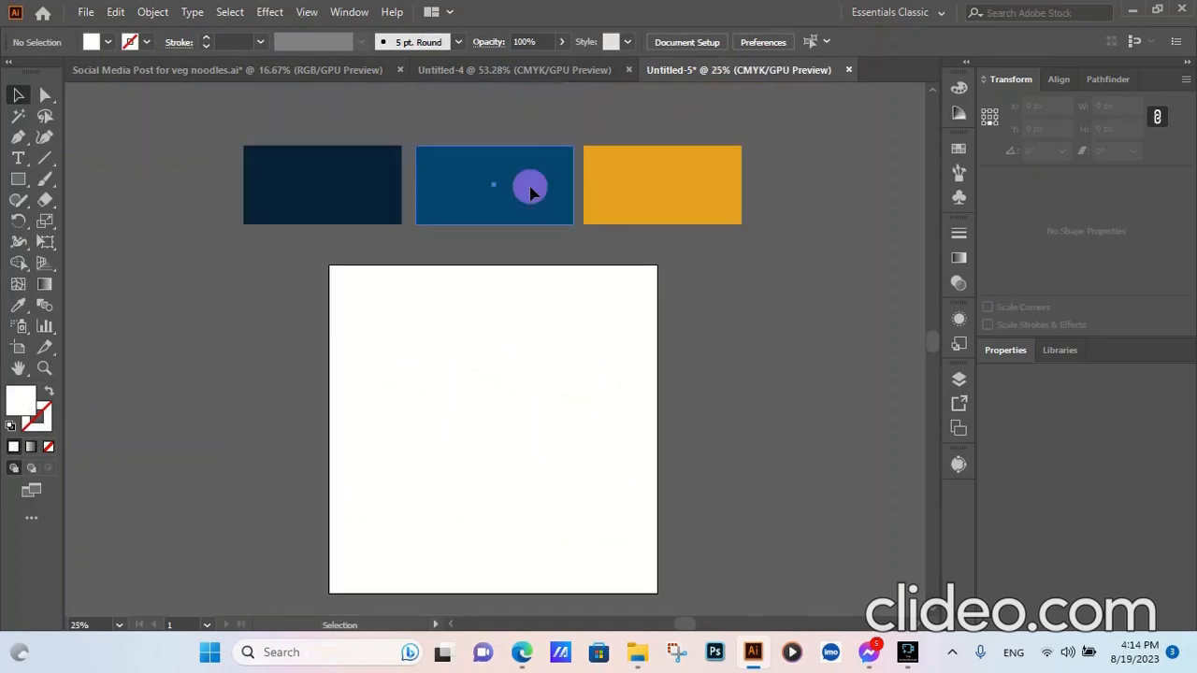
click(587, 380)
click(18, 179)
click(462, 492)
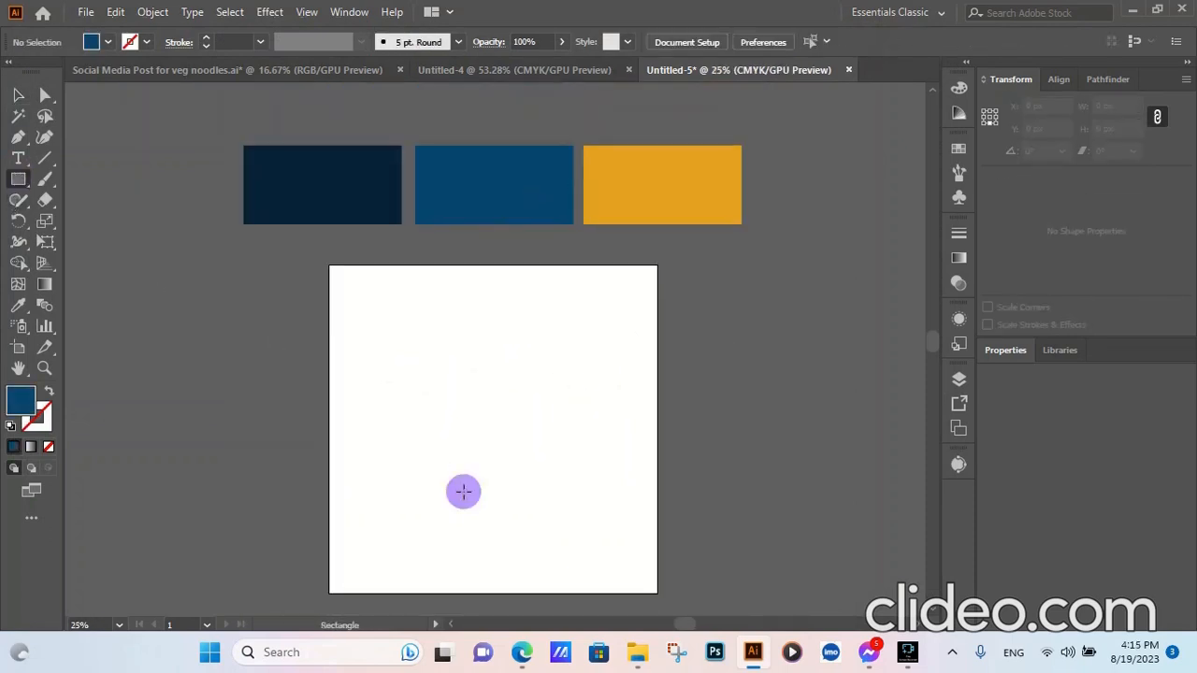
click(567, 336)
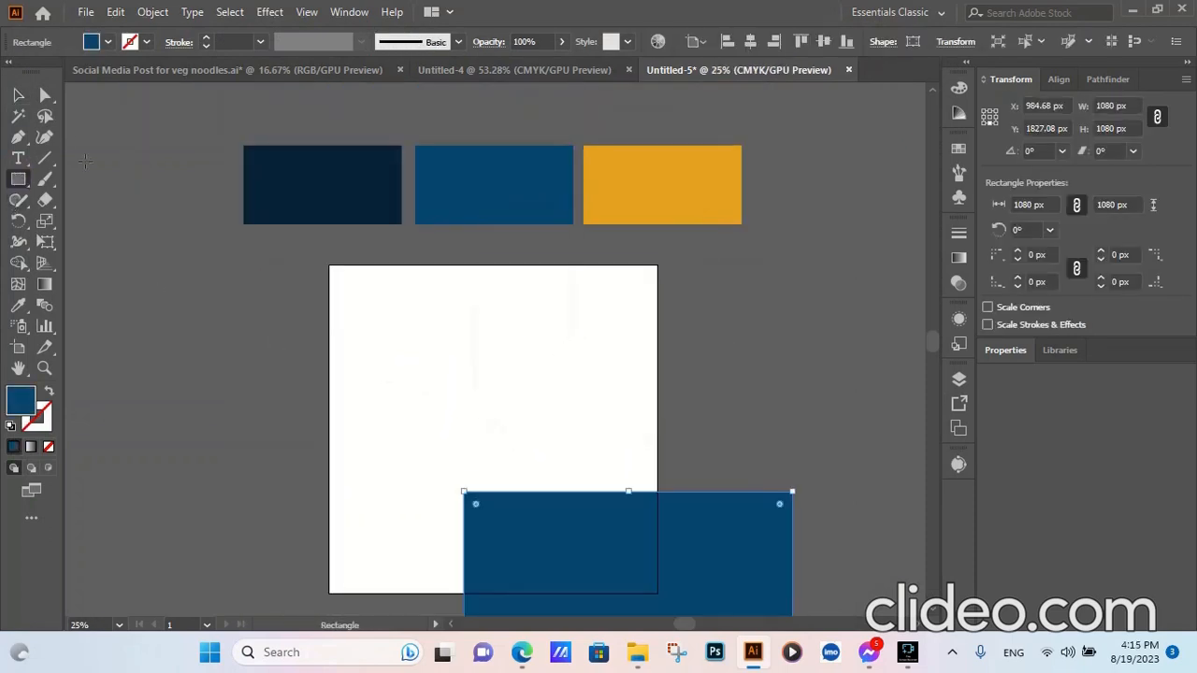
- Centre the blue square horizontally and vertically on the artboard
click(18, 95)
click(750, 41)
click(822, 42)
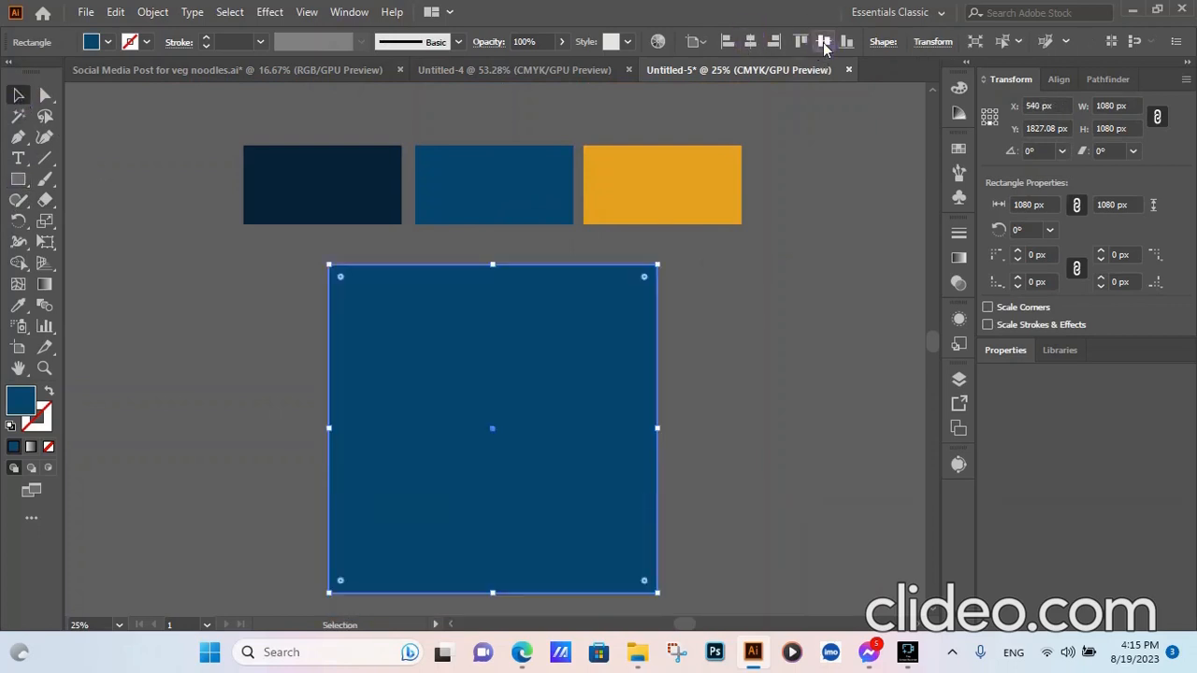
click(769, 366)
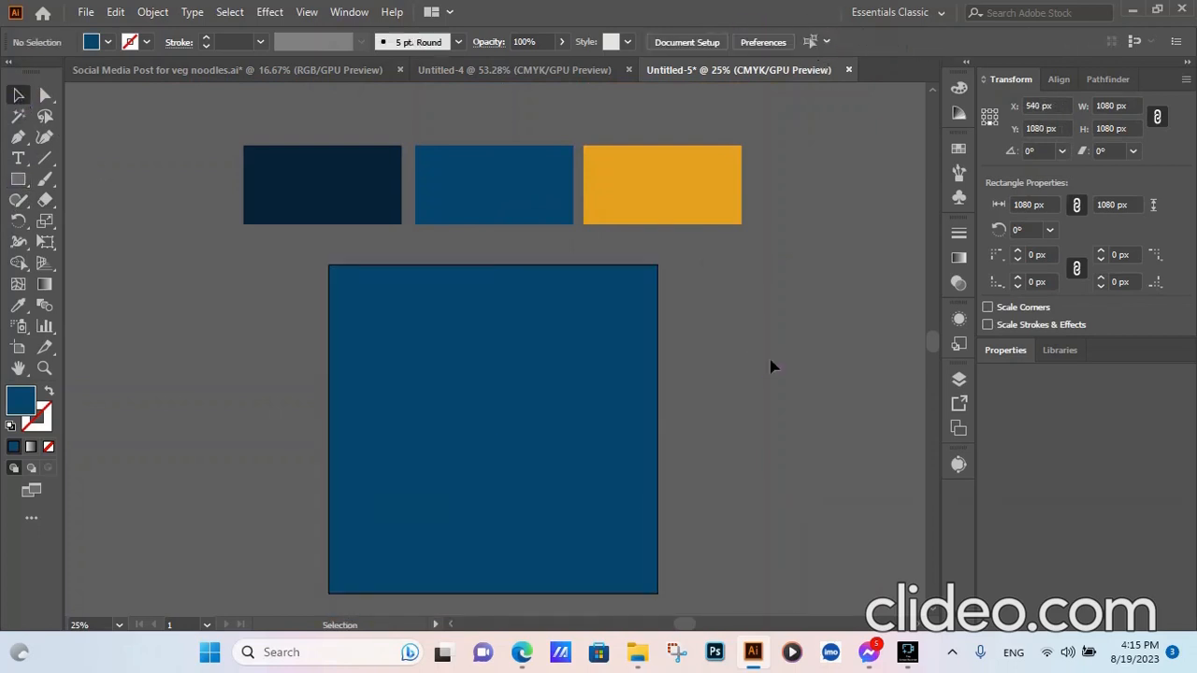
click(18, 137)
- Draw a curved Pen path across the lower part of the square
click(329, 516)
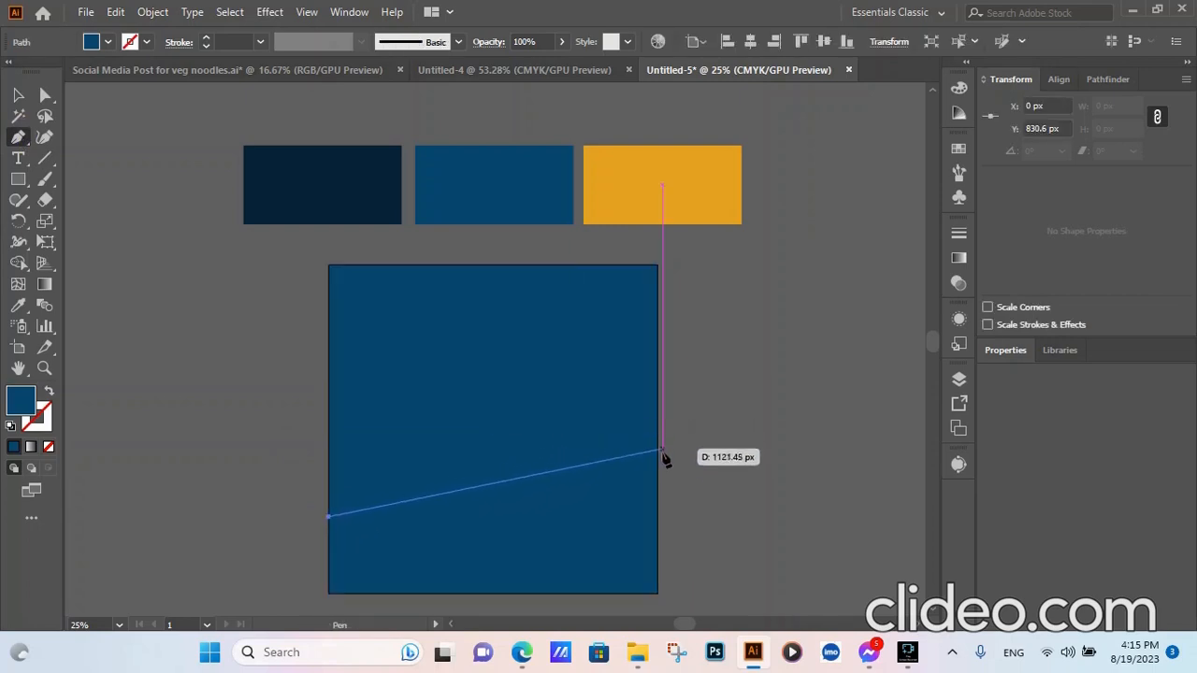
drag(658, 475, 835, 525)
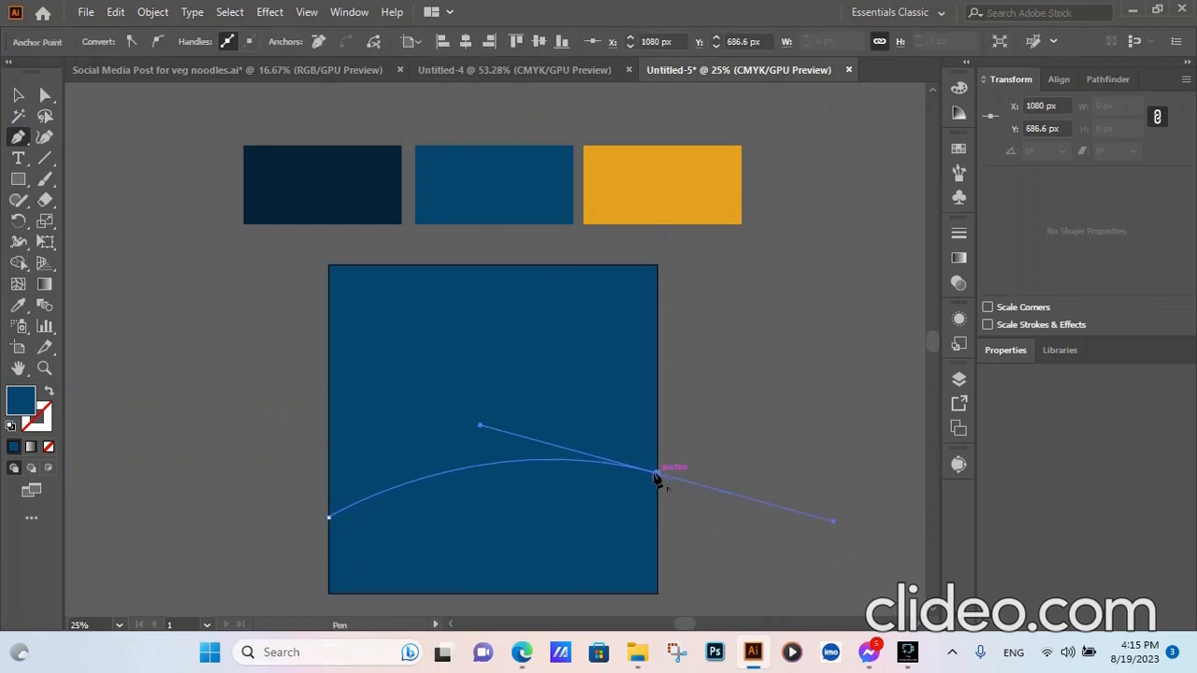
drag(659, 475, 5, 101)
click(18, 94)
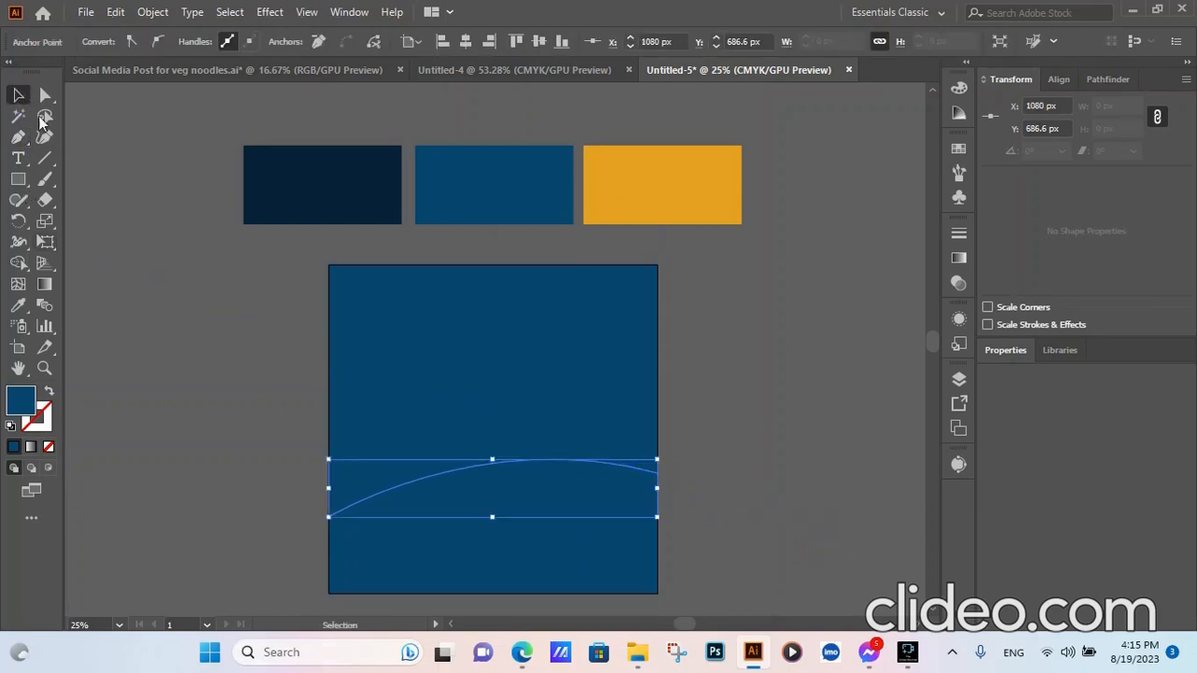
click(272, 502)
- Remove the curve's fill and give it a 100 pt stroke
click(430, 486)
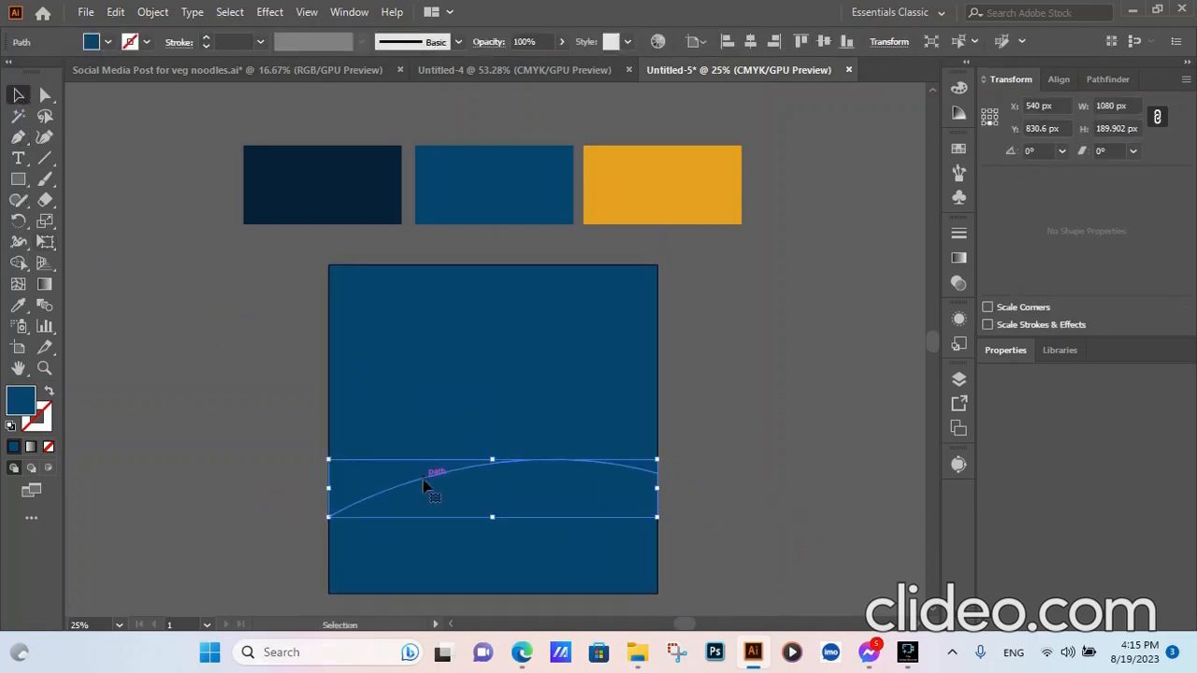
click(206, 43)
click(207, 44)
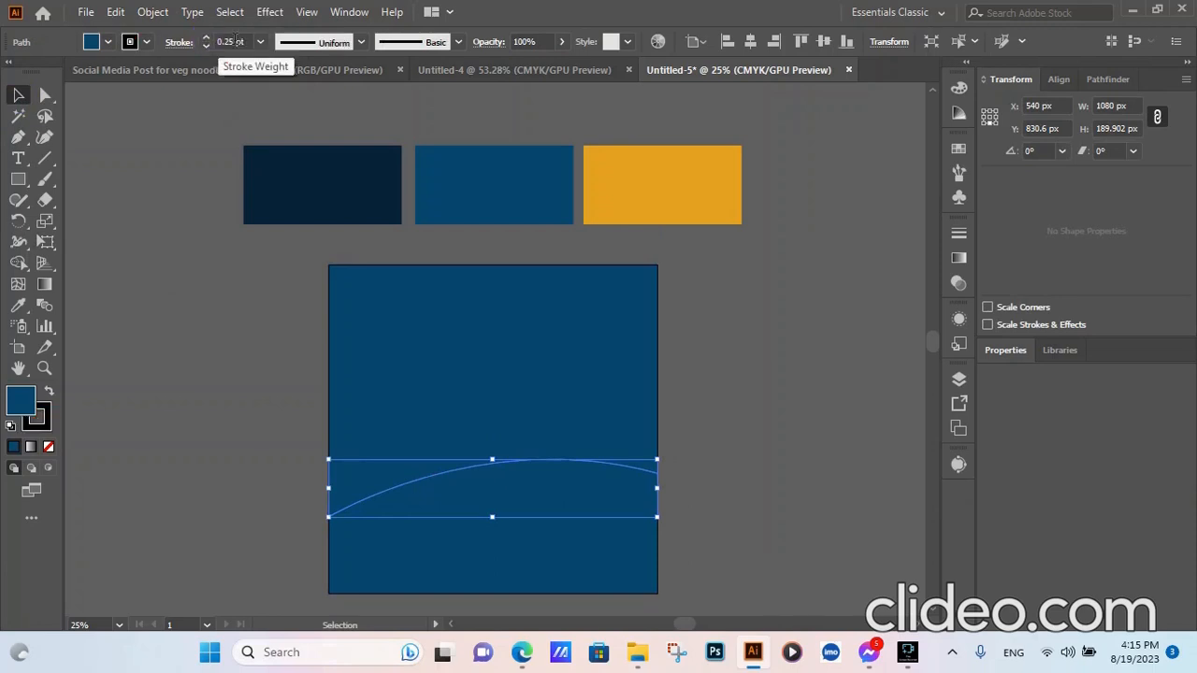
click(49, 447)
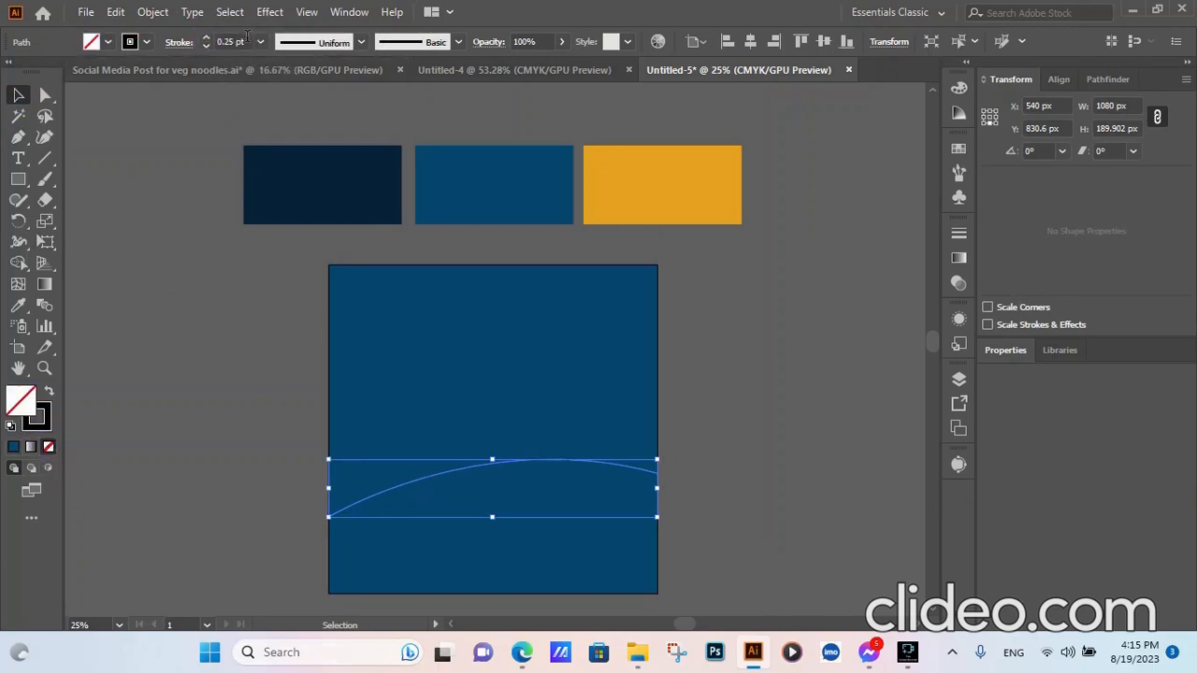
click(229, 42)
text(100)
click(233, 347)
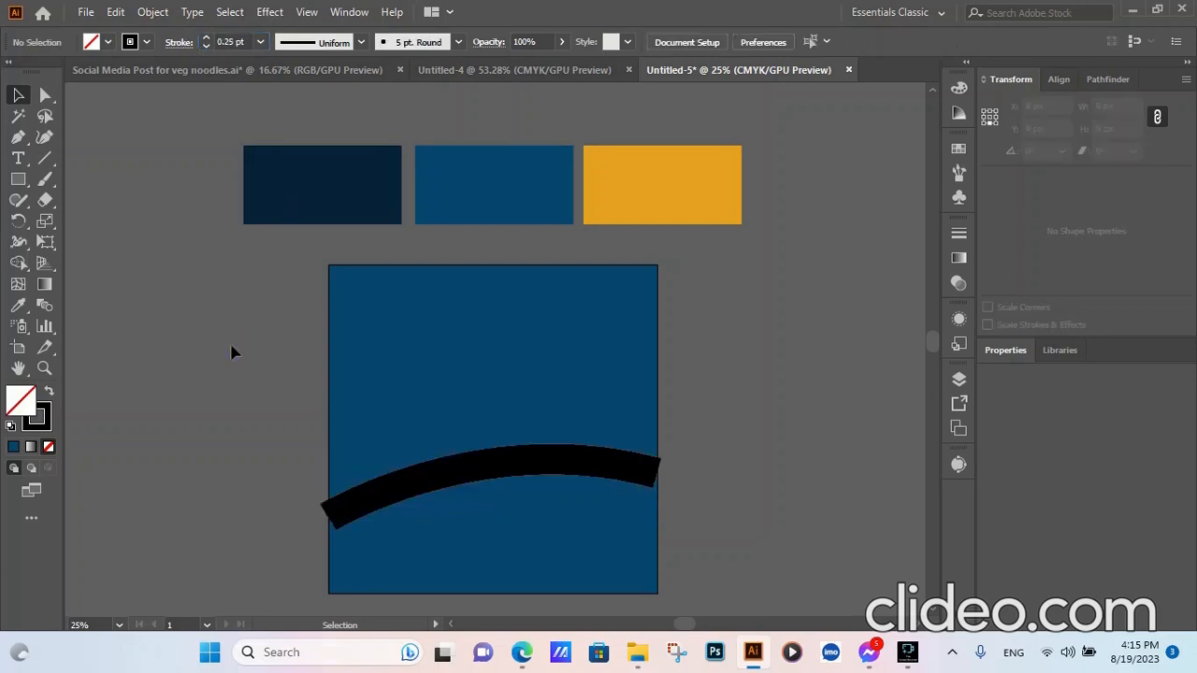
- Stretch the thick arc past both the left and right sides of the square
click(592, 472)
drag(658, 487, 689, 487)
drag(327, 516, 304, 520)
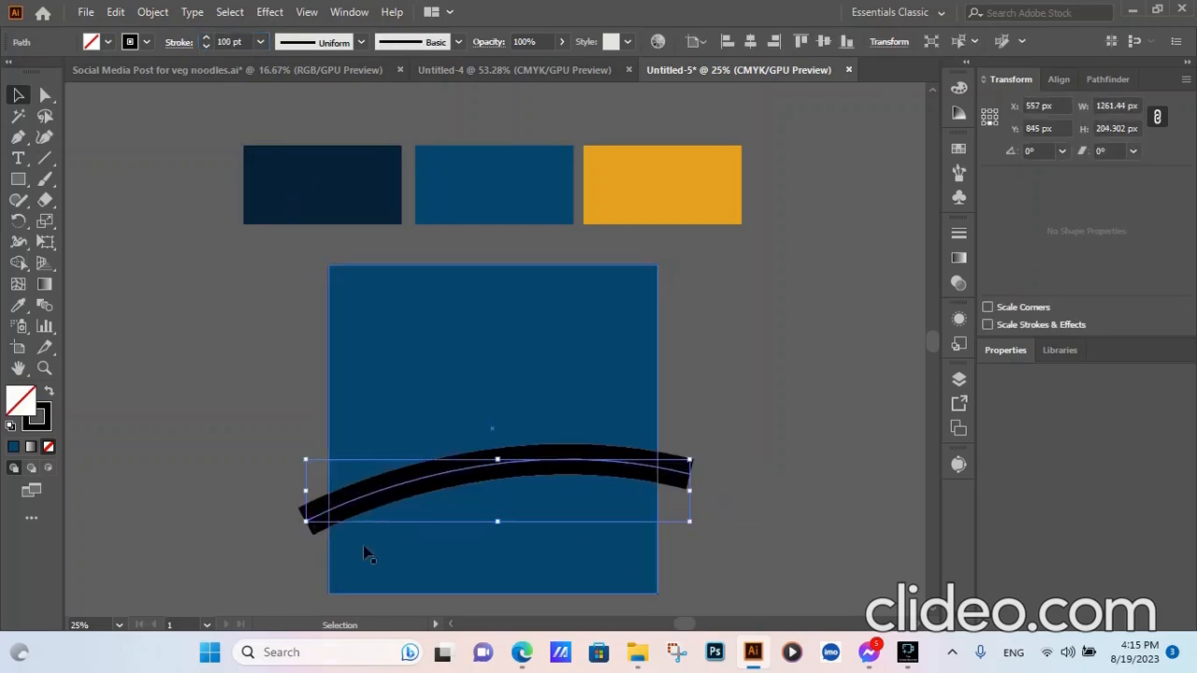
click(744, 539)
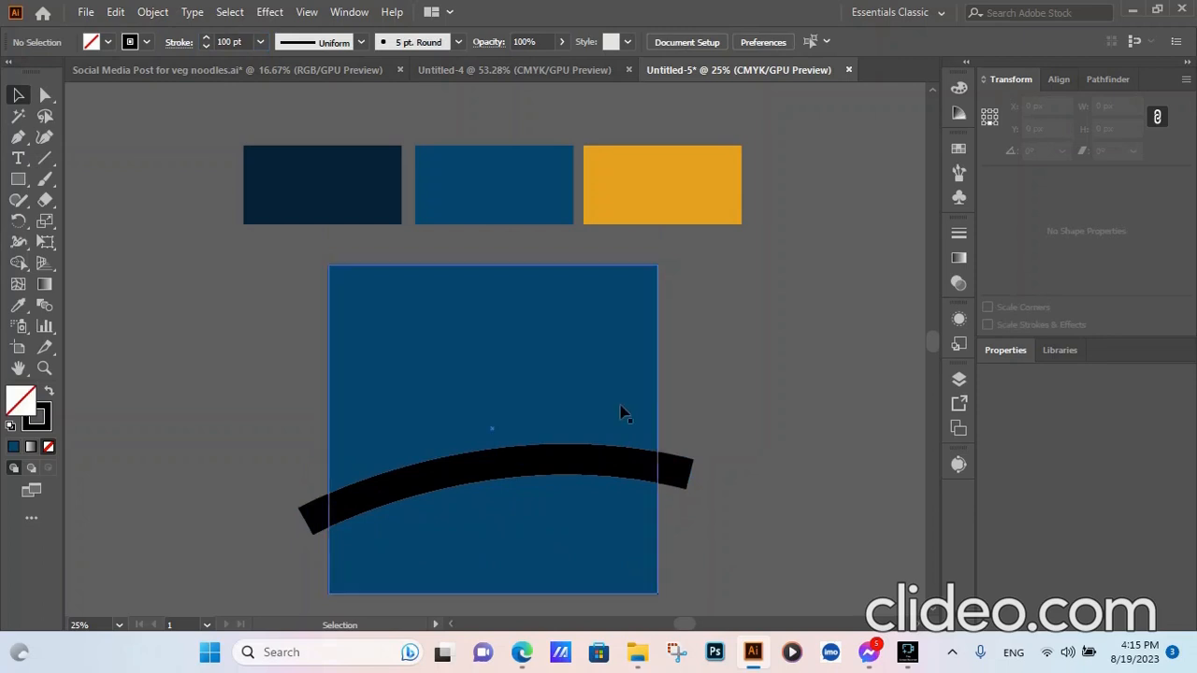
- Change the arc's stroke colour to the red swatch
click(532, 460)
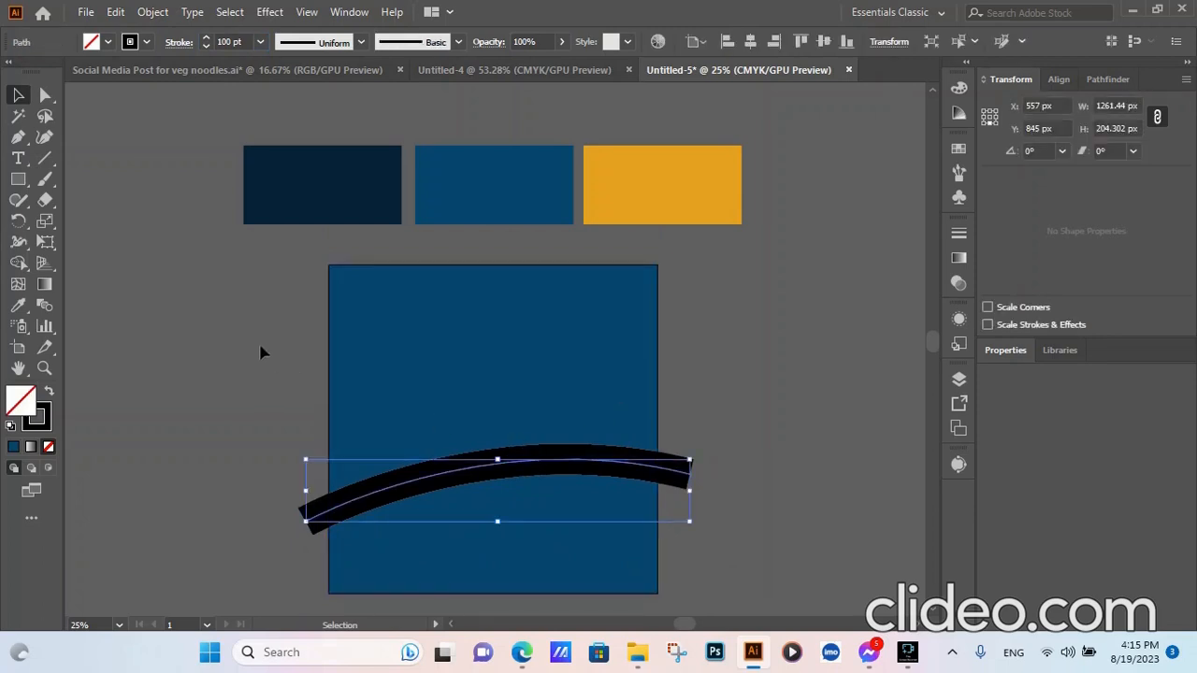
click(147, 41)
click(60, 71)
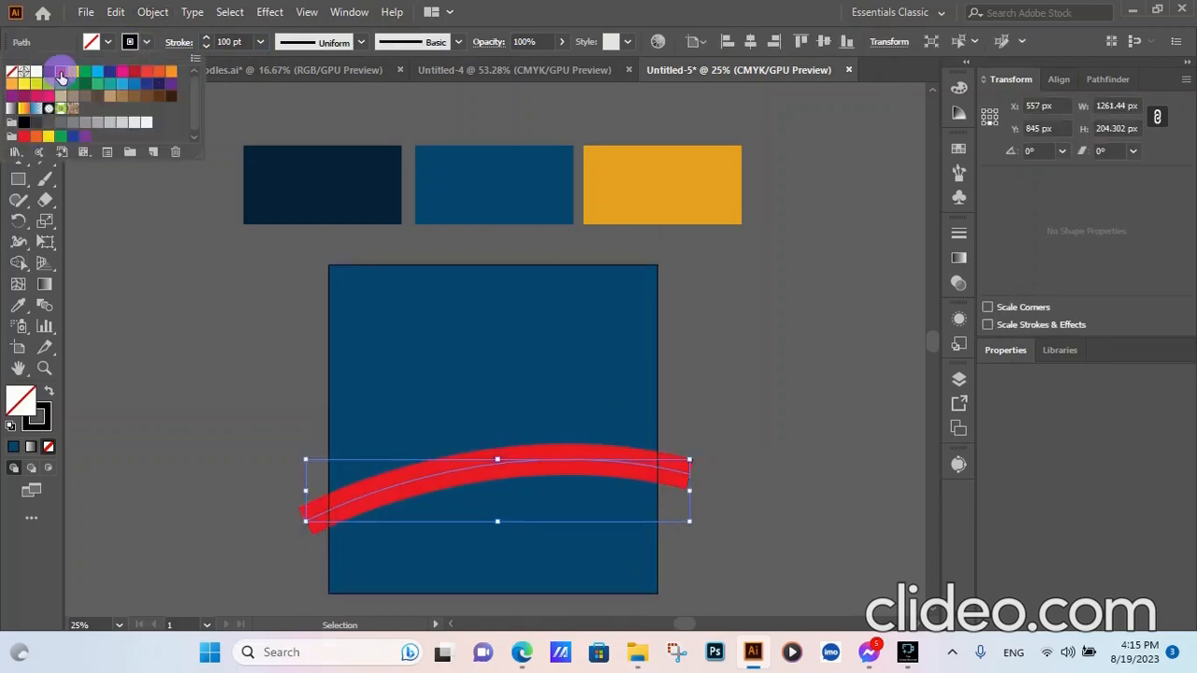
click(197, 324)
click(269, 505)
- Apply a width profile that tapers the arc toward the right
click(403, 489)
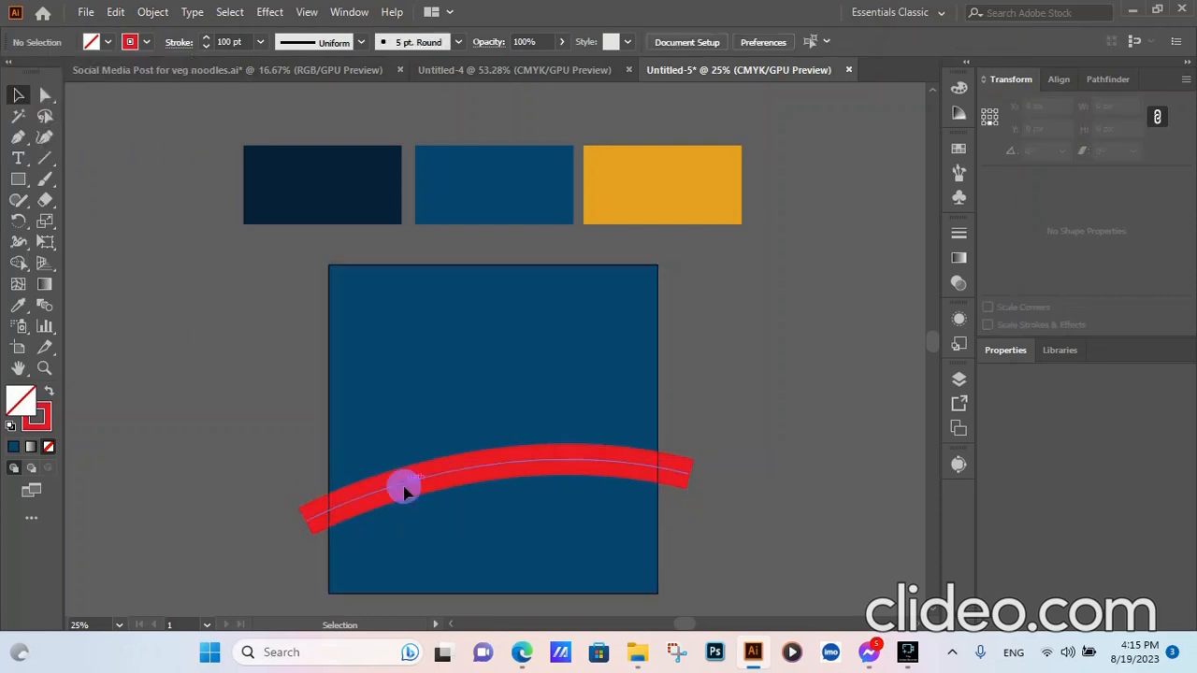
click(361, 42)
click(320, 184)
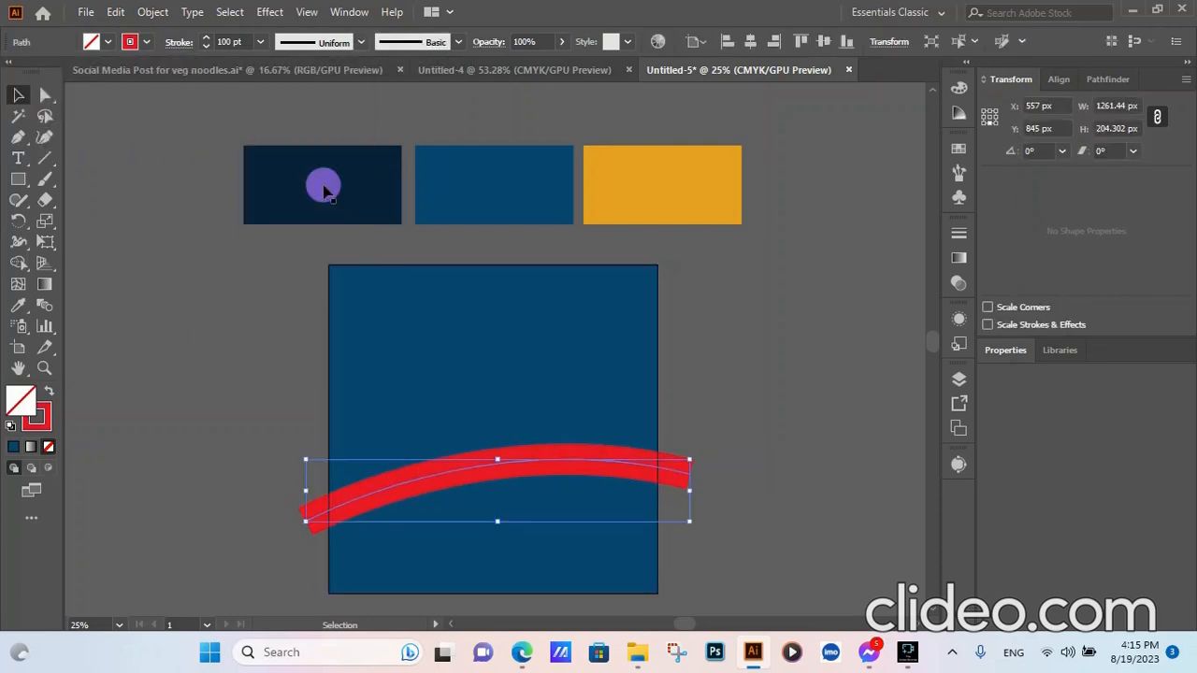
click(152, 333)
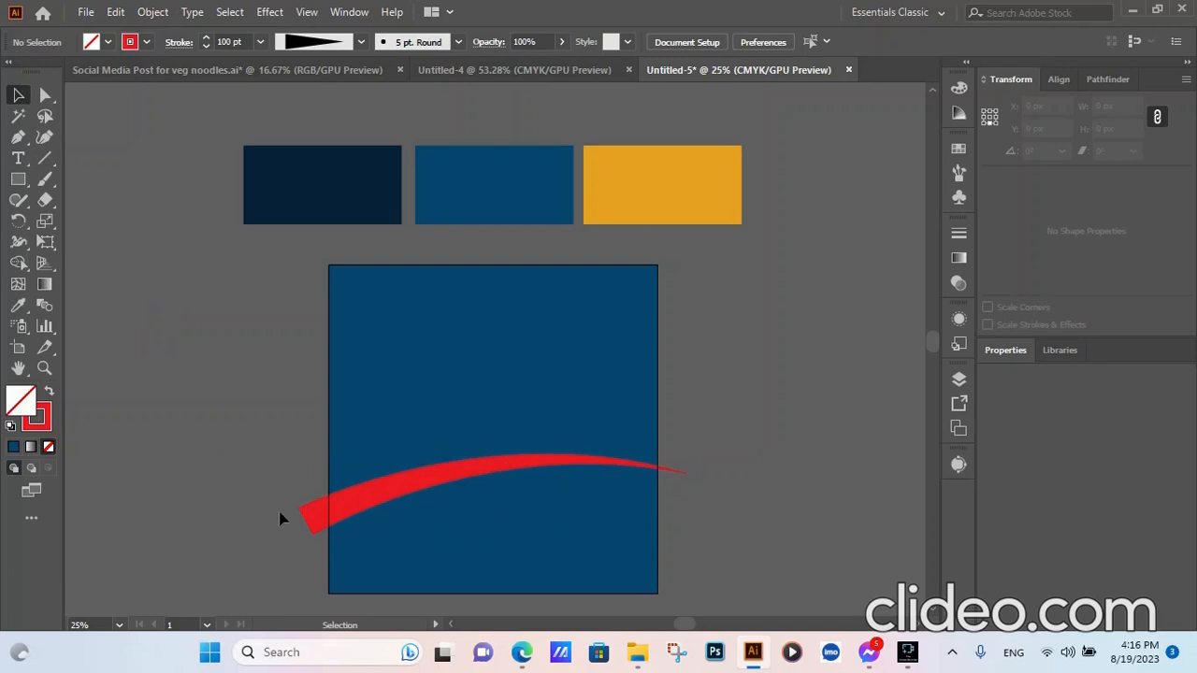
click(315, 515)
- Expand the tapered arc's appearance into a filled shape
click(154, 12)
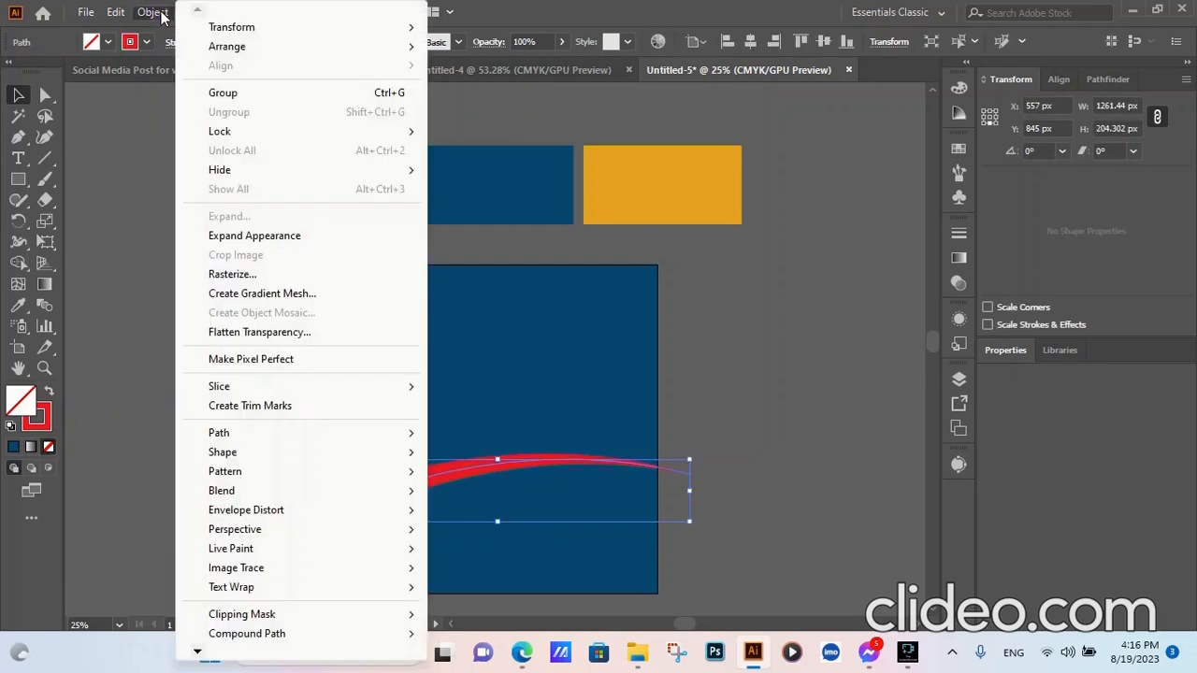
click(250, 235)
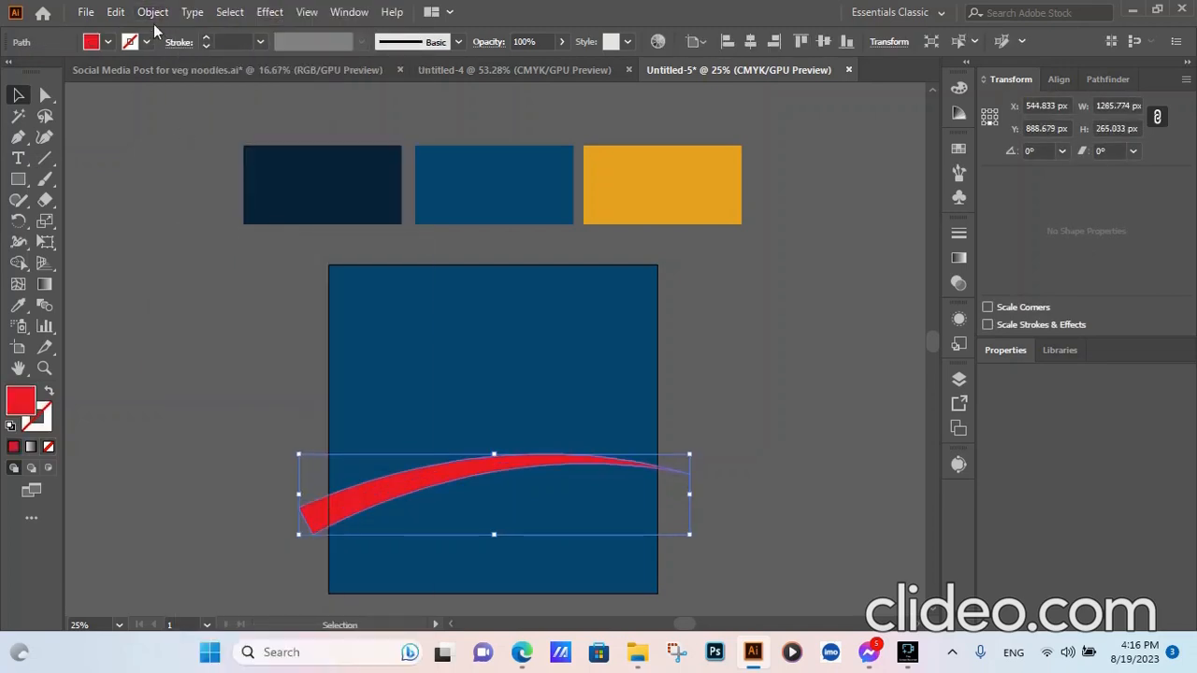
click(153, 12)
click(168, 334)
click(163, 368)
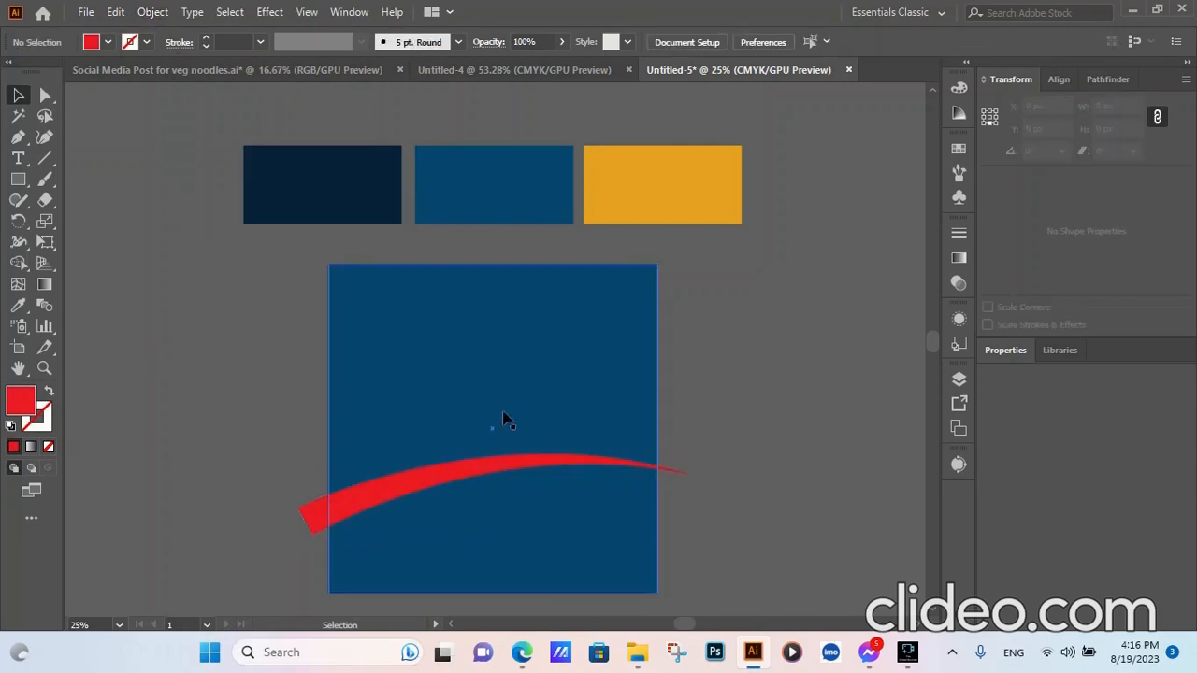
- Select the square and arc, then use Shape Builder to split off the arc piece inside the square
click(569, 396)
shift+click(400, 489)
click(19, 265)
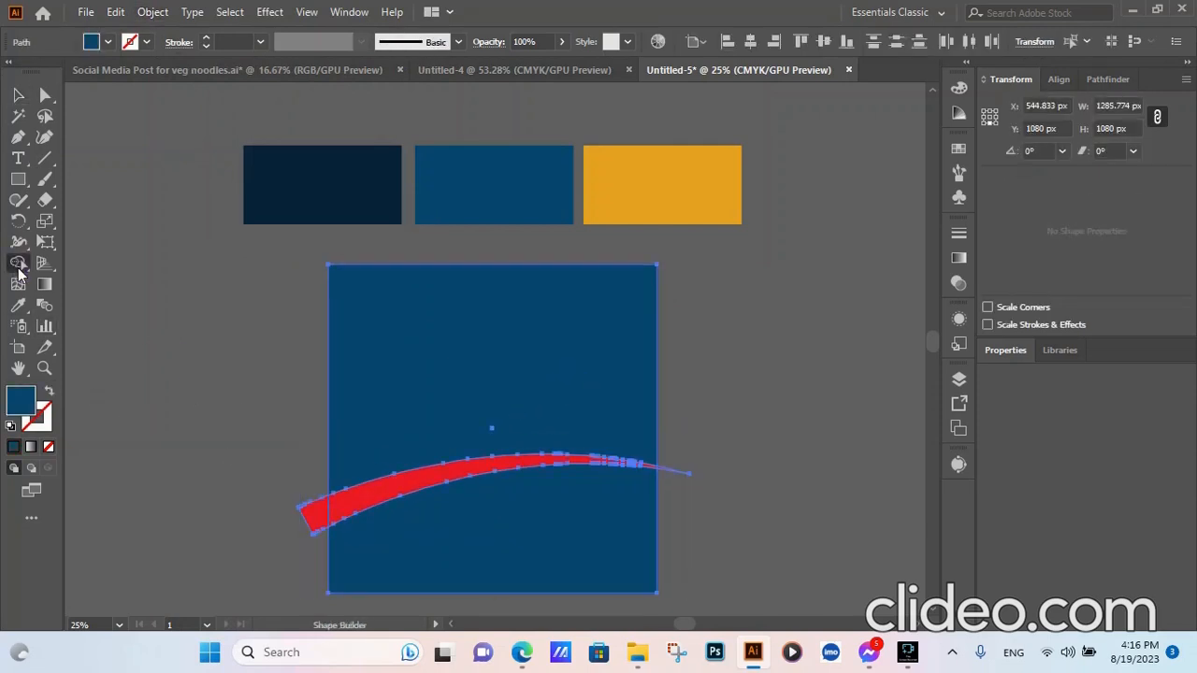
click(418, 493)
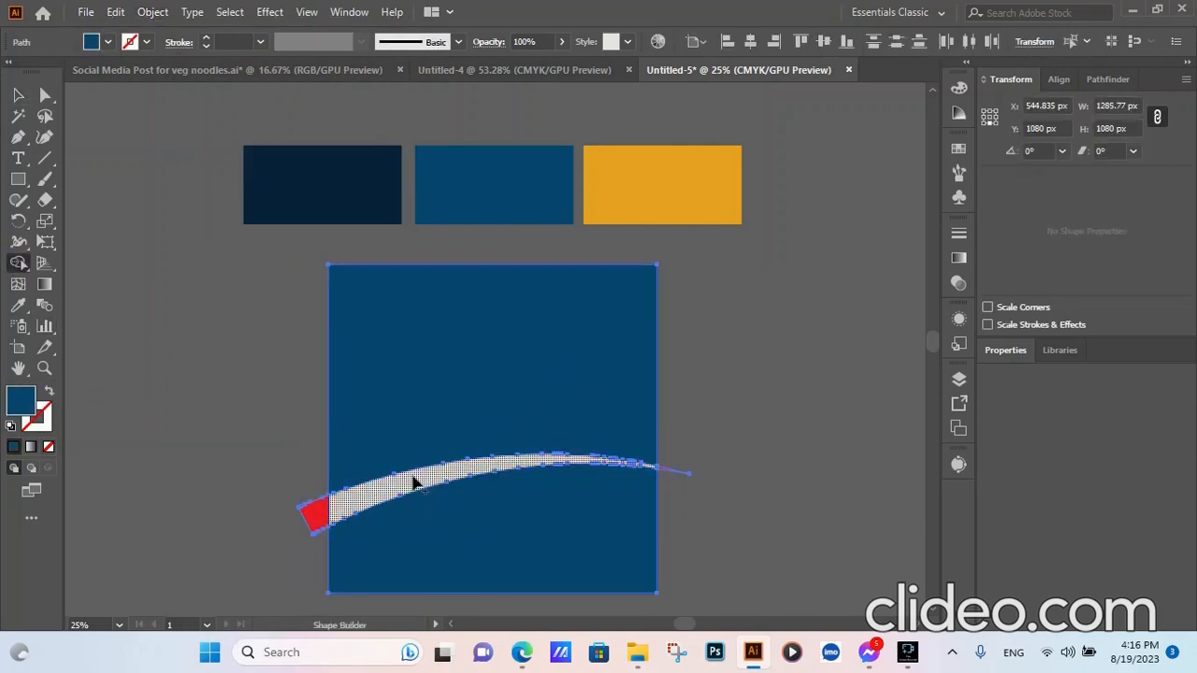
- Delete the red arc tips left and right of the square
click(19, 94)
click(216, 502)
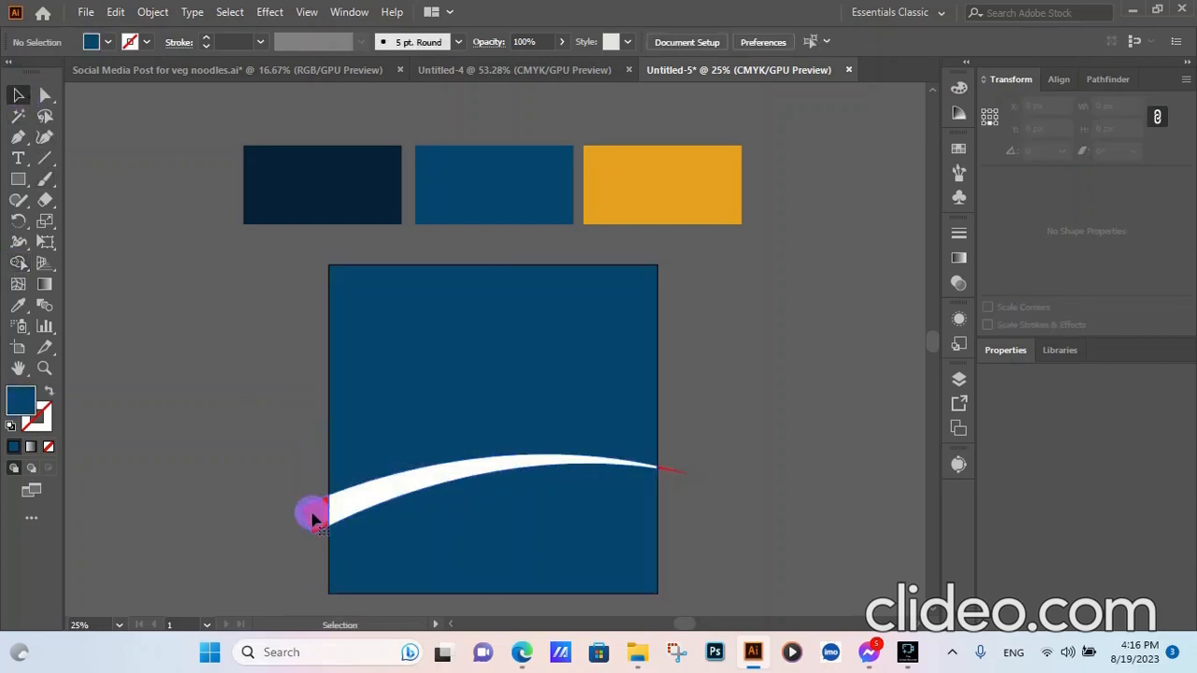
click(313, 519)
key(Delete)
click(679, 472)
key(Delete)
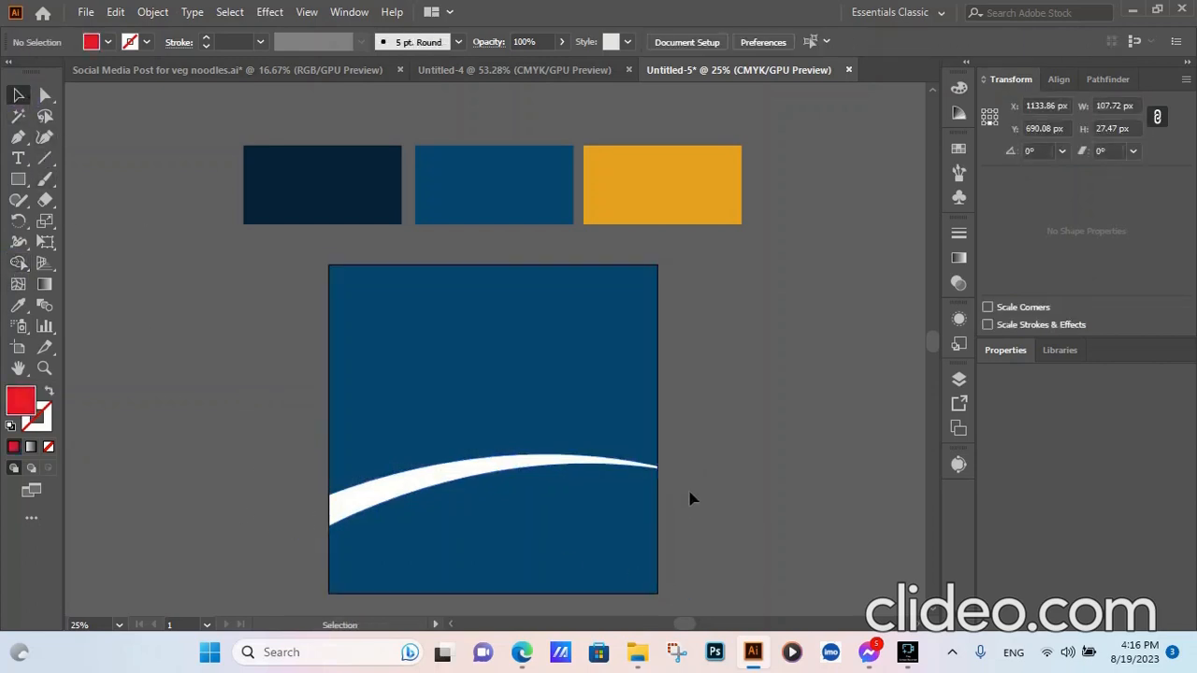
- Eyedrop the dark navy swatch into the shape above the swoosh
click(510, 360)
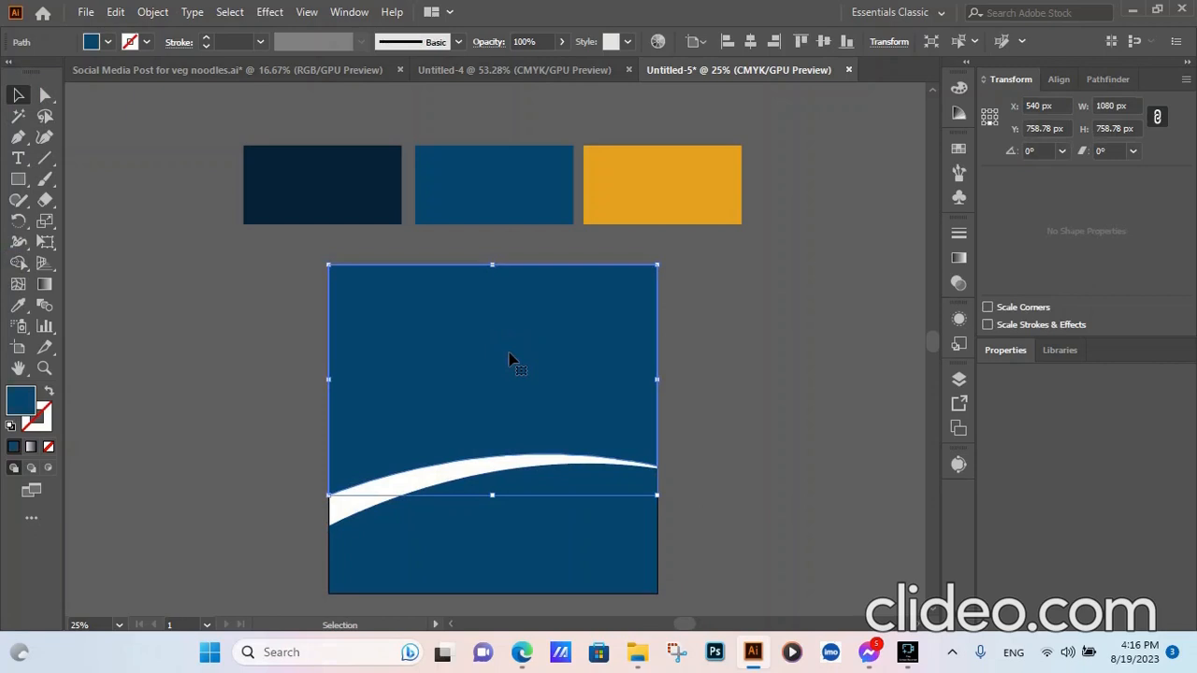
click(18, 304)
click(328, 194)
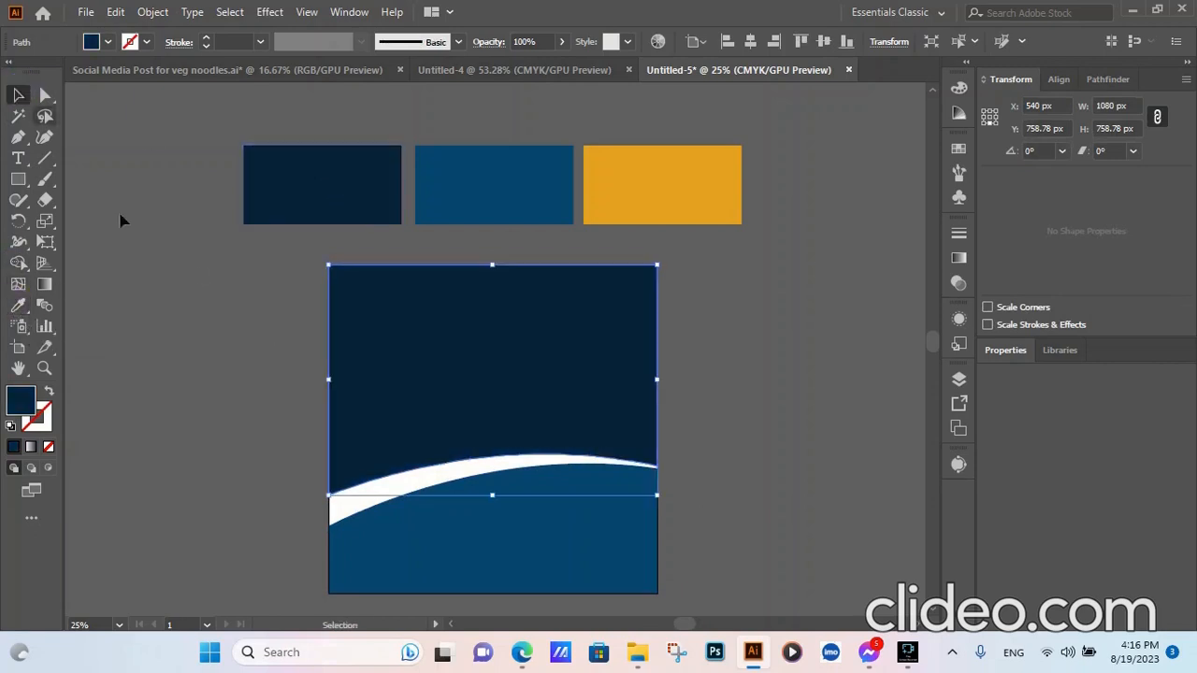
- Eyedrop the orange swatch into the lower curved shape
click(402, 505)
click(19, 305)
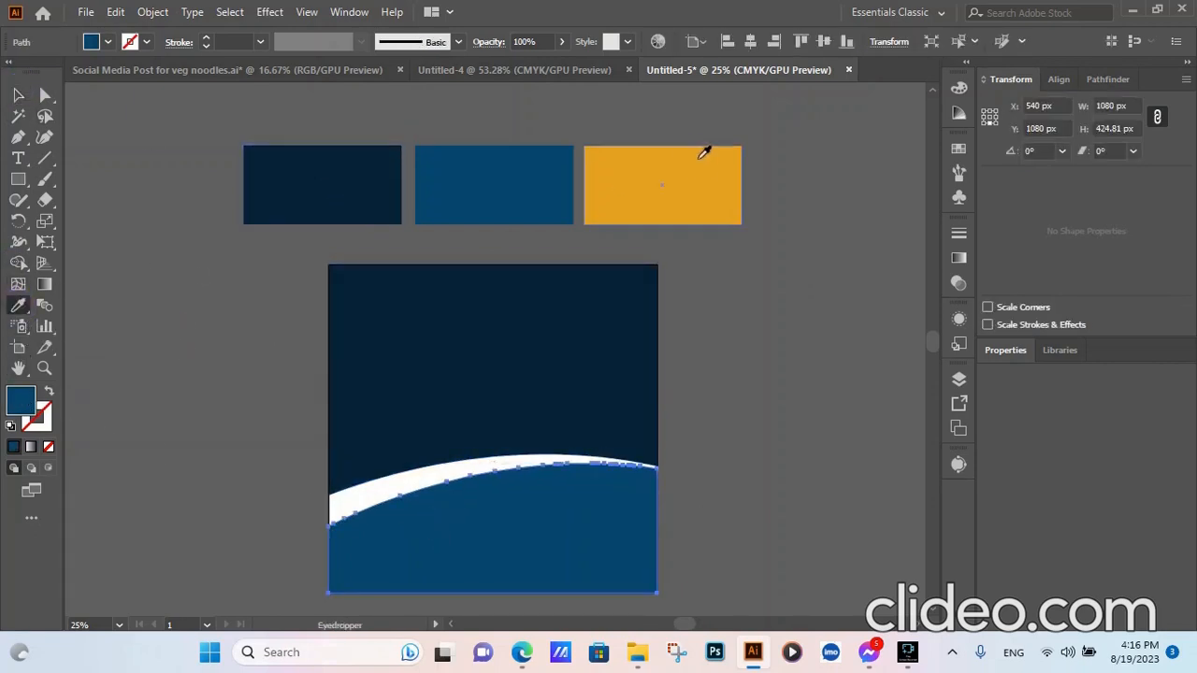
click(702, 149)
click(16, 95)
click(125, 246)
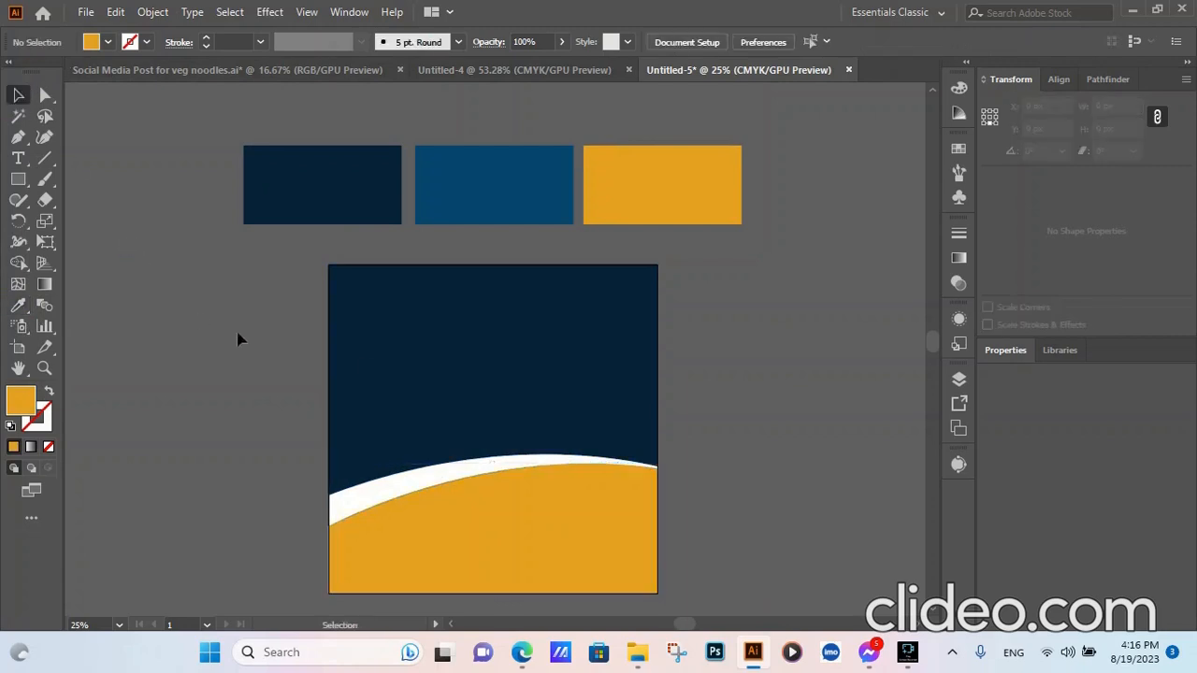
click(597, 372)
- Apply a gradient to the upper shape with navy and blue colour stops
click(963, 259)
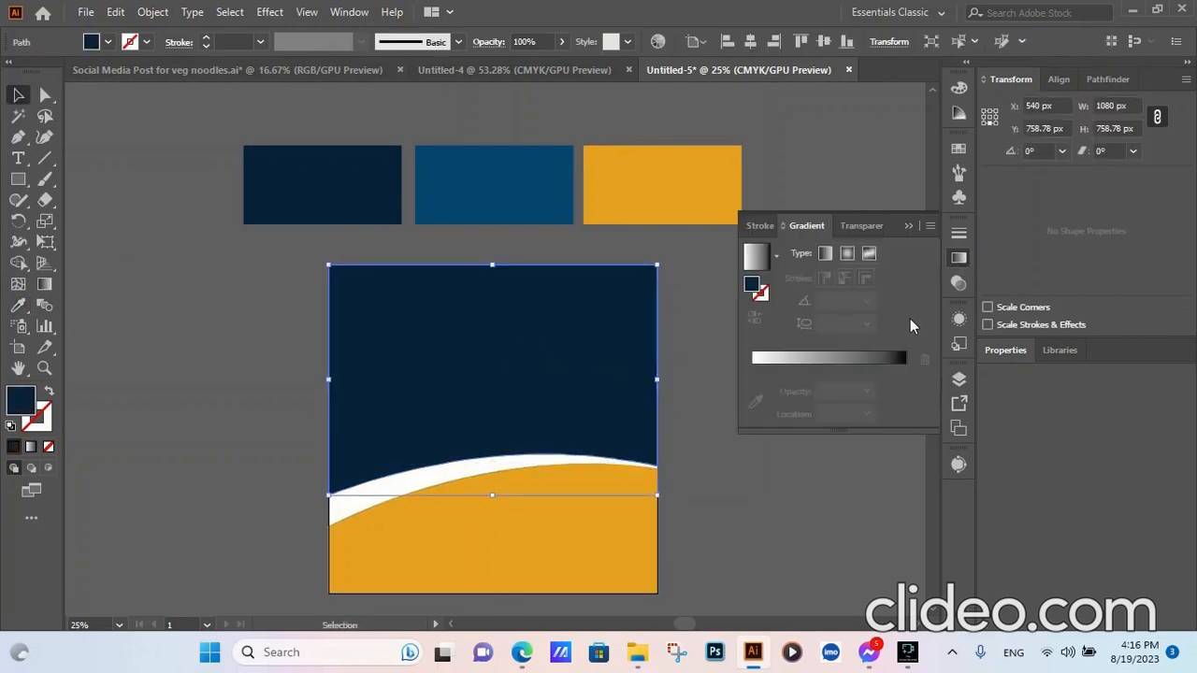
click(853, 366)
click(751, 389)
click(755, 421)
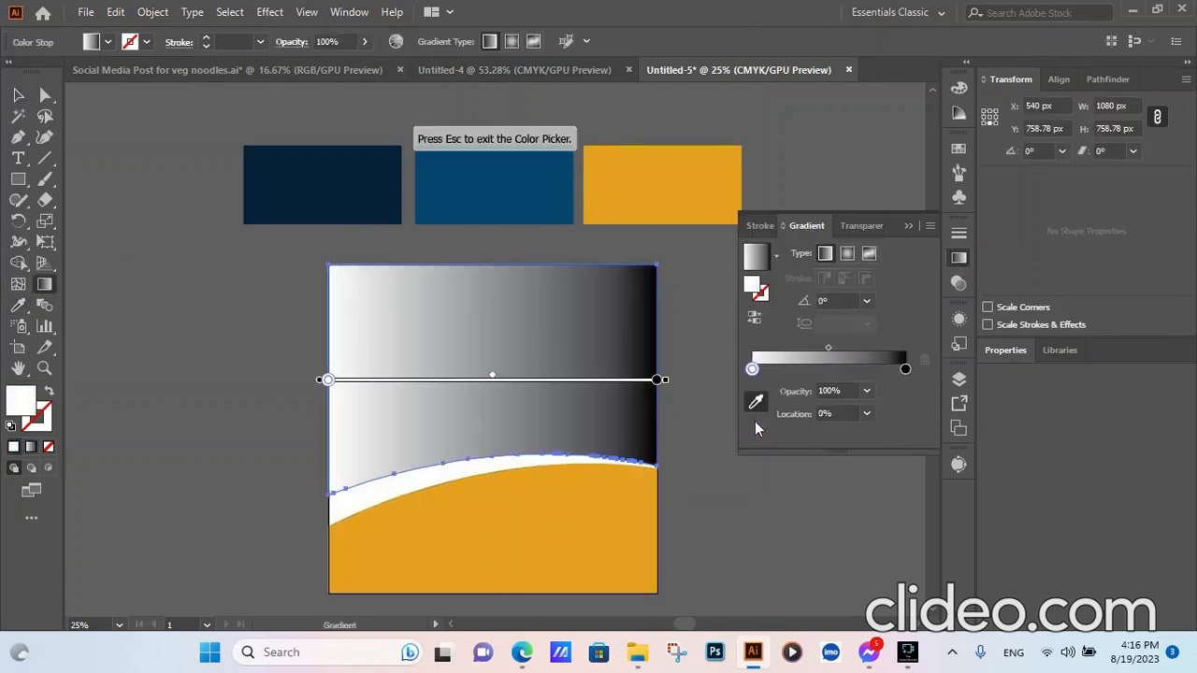
click(352, 191)
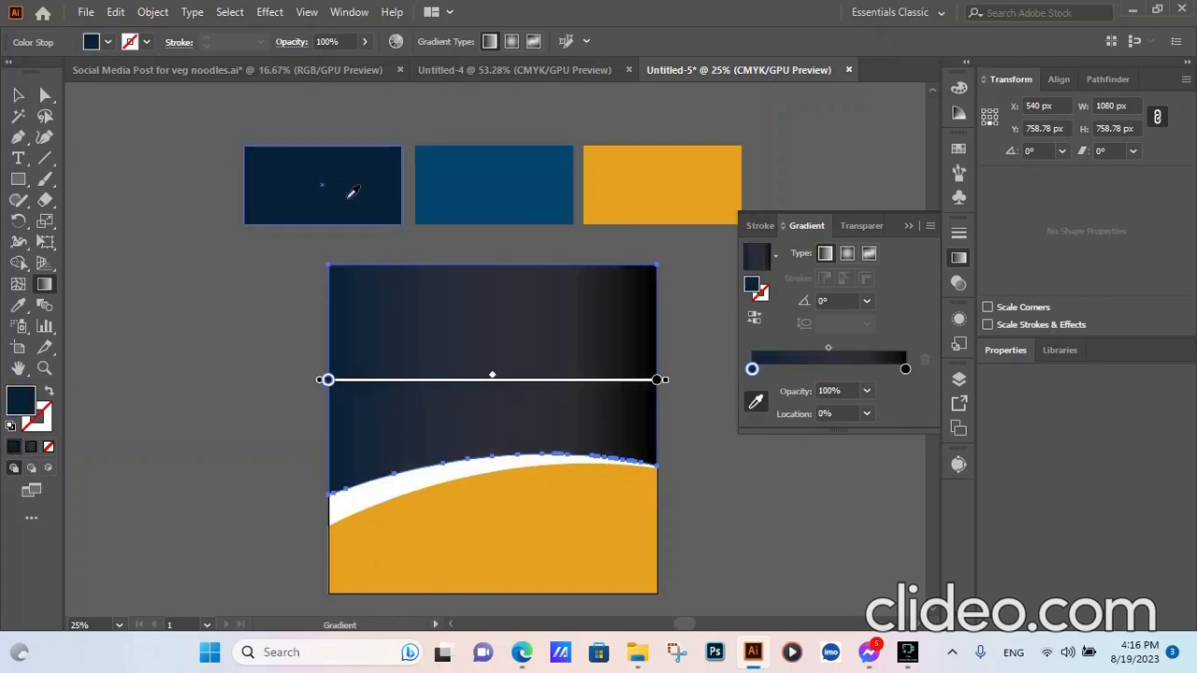
click(905, 370)
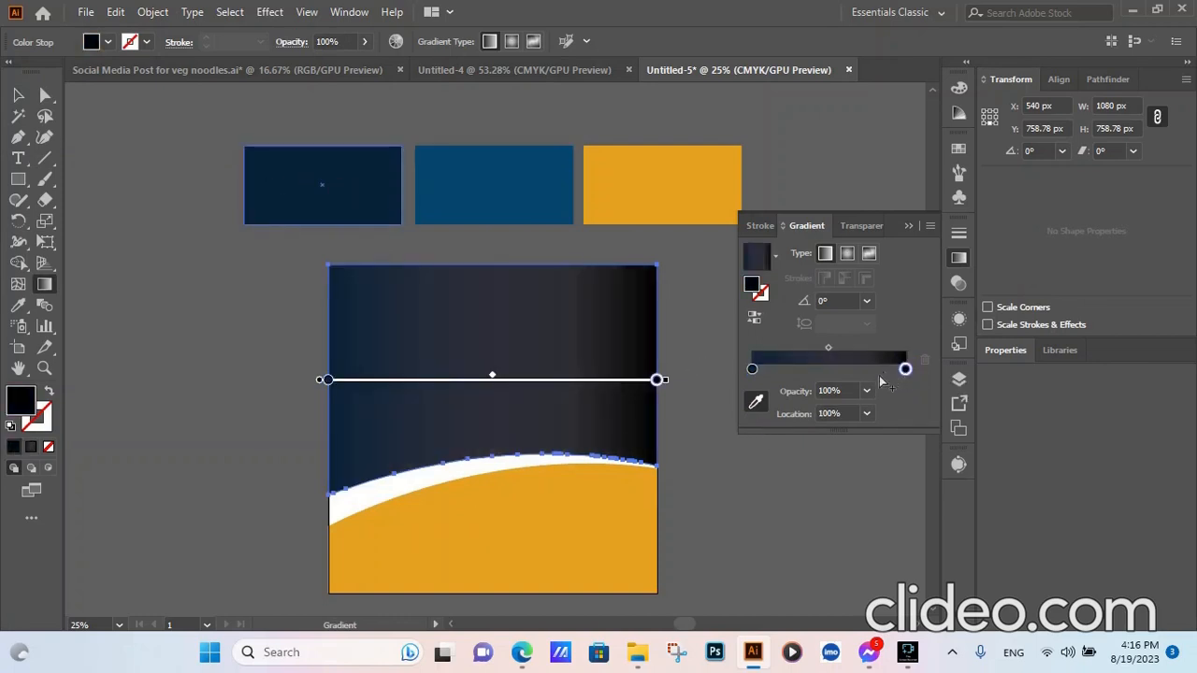
click(755, 402)
click(534, 188)
click(17, 94)
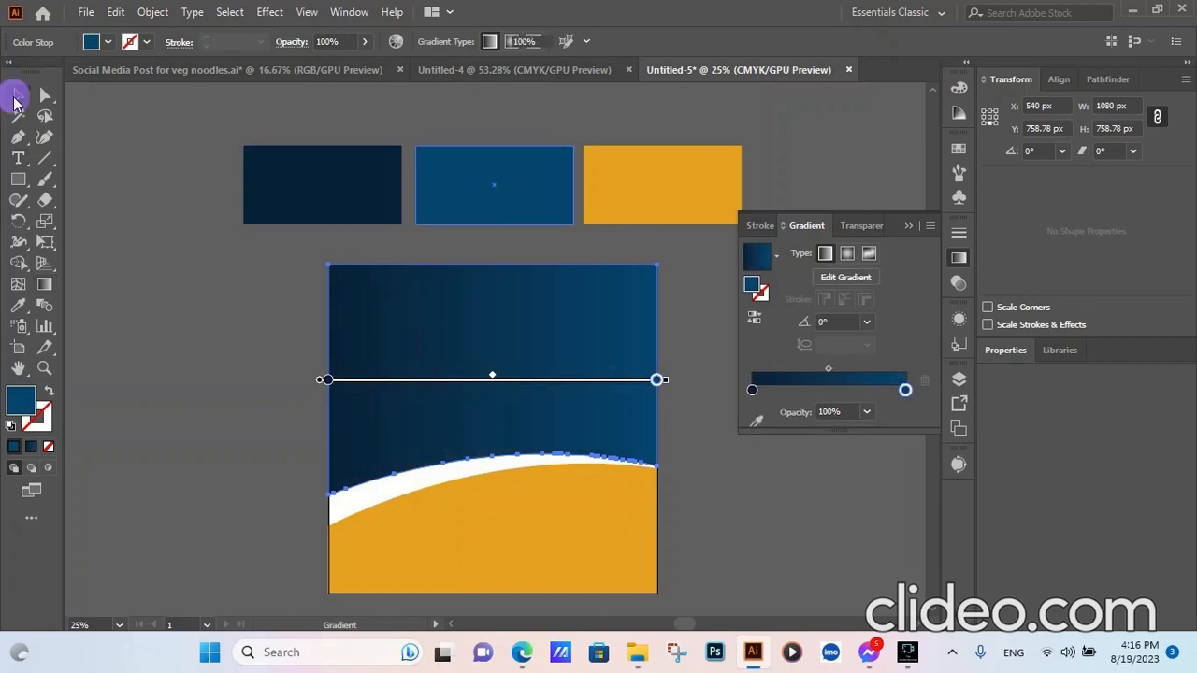
- Make the gradient radial, reverse it so blue sits centrally, and shift the midpoint
click(847, 254)
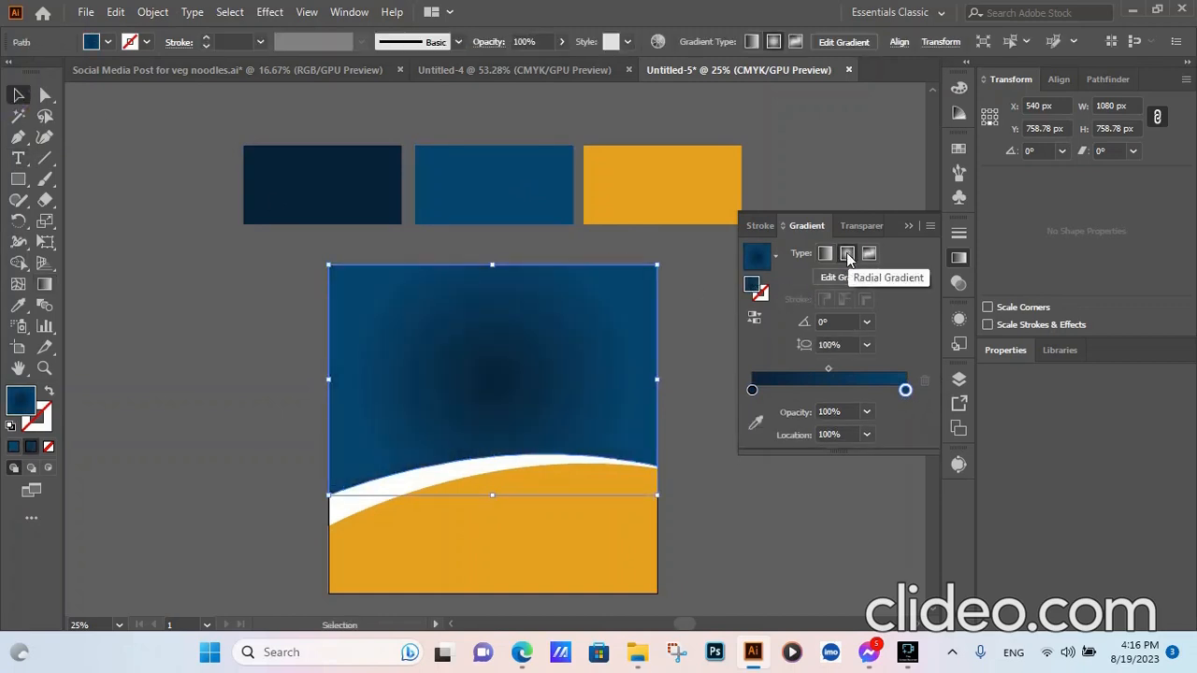
click(753, 318)
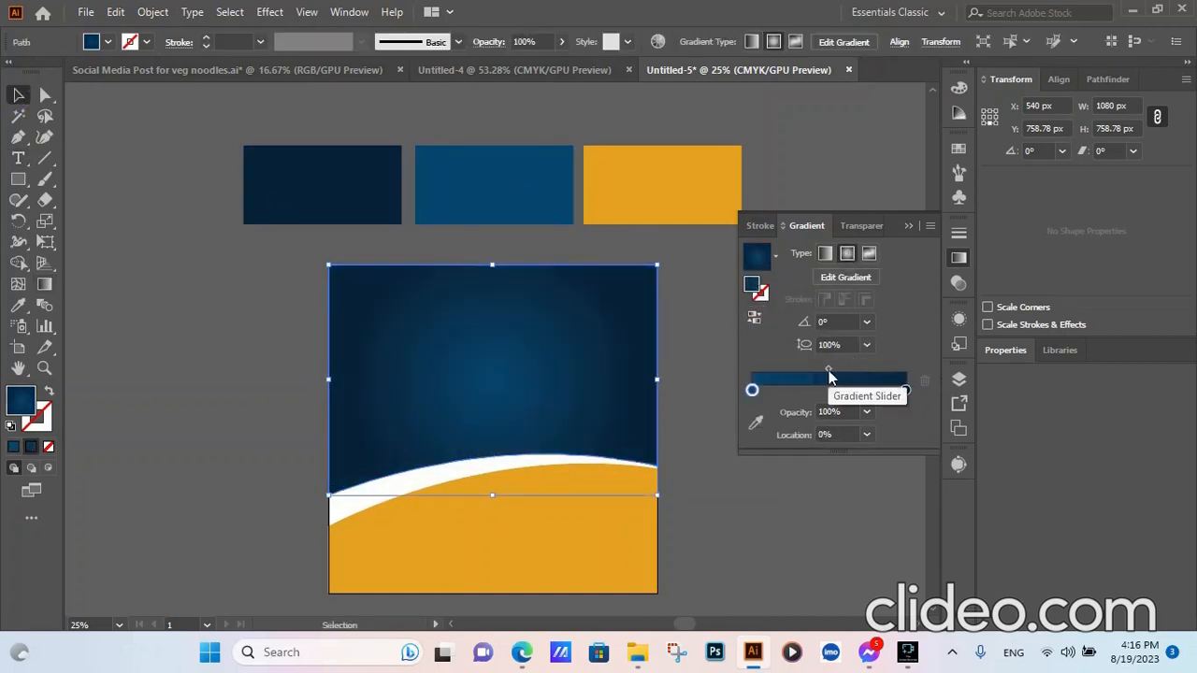
drag(829, 370, 839, 374)
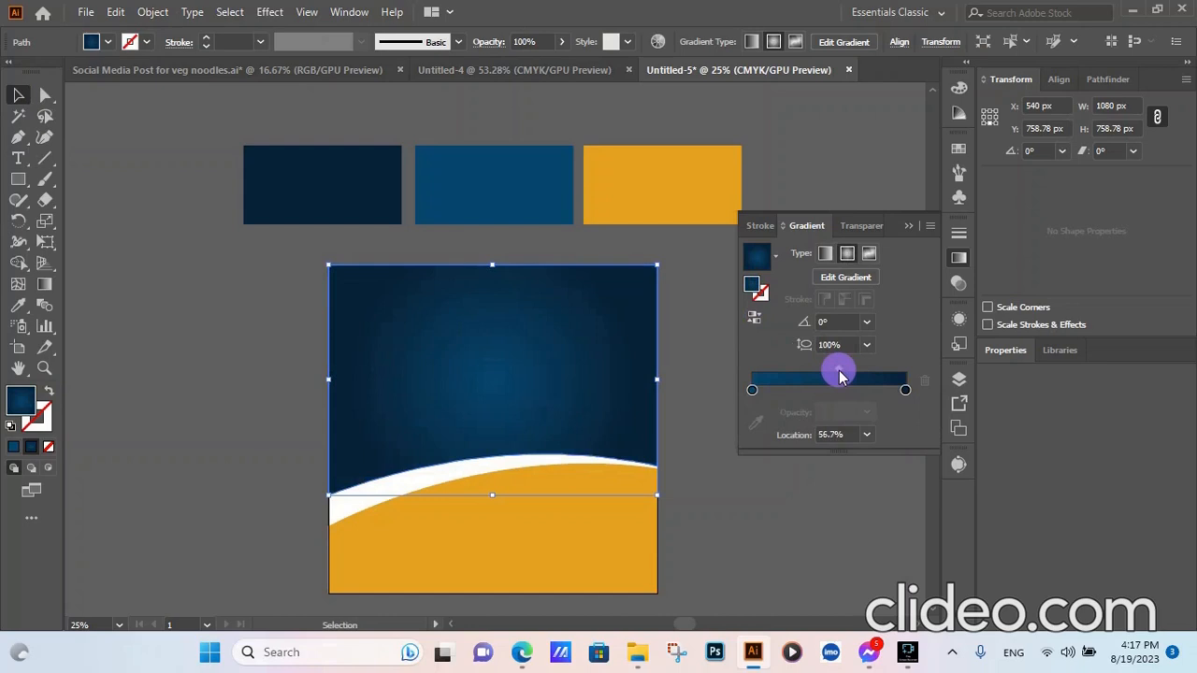
click(703, 403)
click(913, 224)
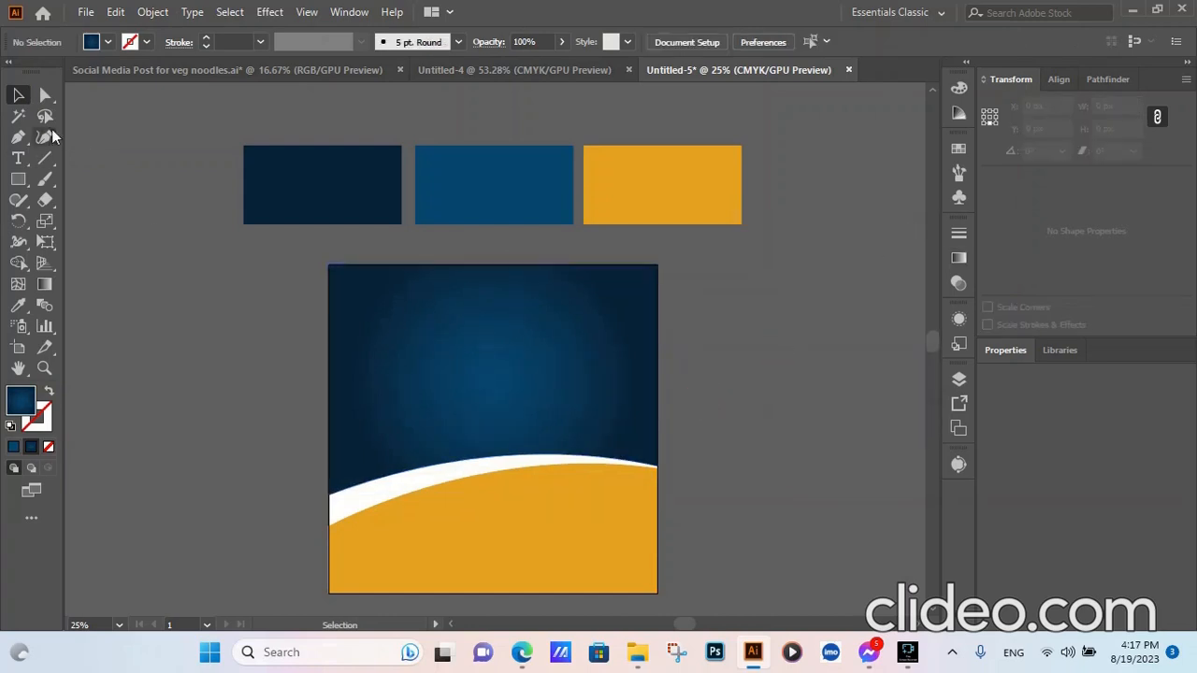
- Draw a 500 px vertical line with a 100 pt stroke and lengthen it downward
click(45, 158)
click(712, 362)
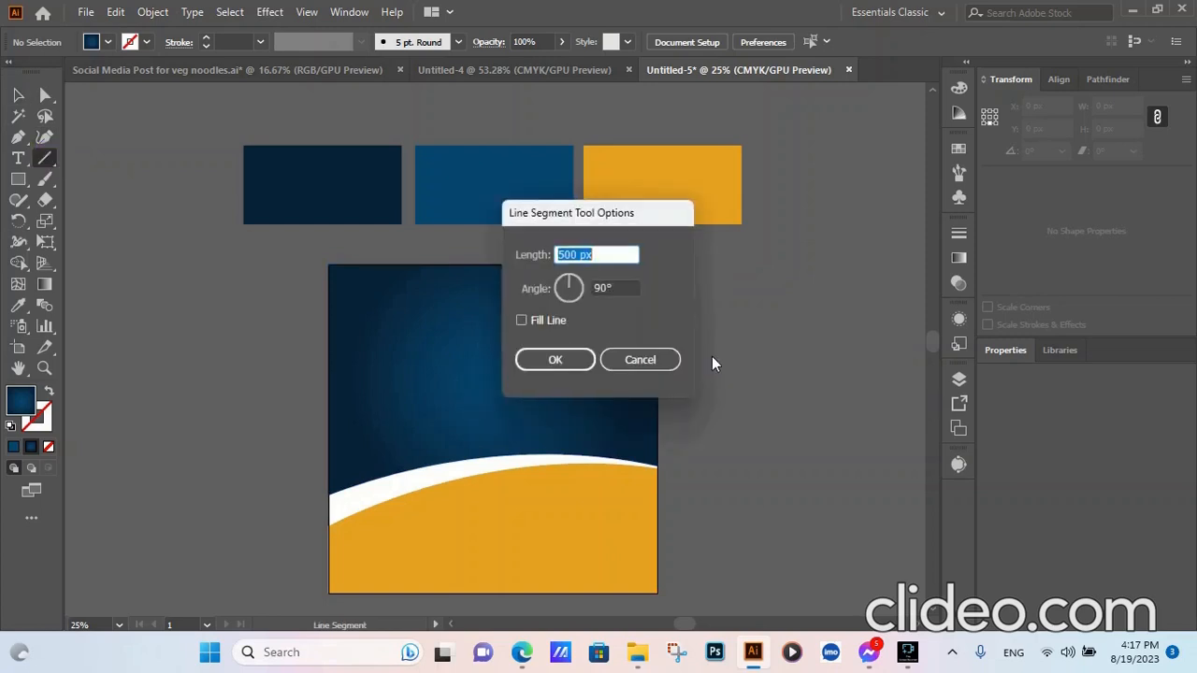
click(555, 360)
click(226, 40)
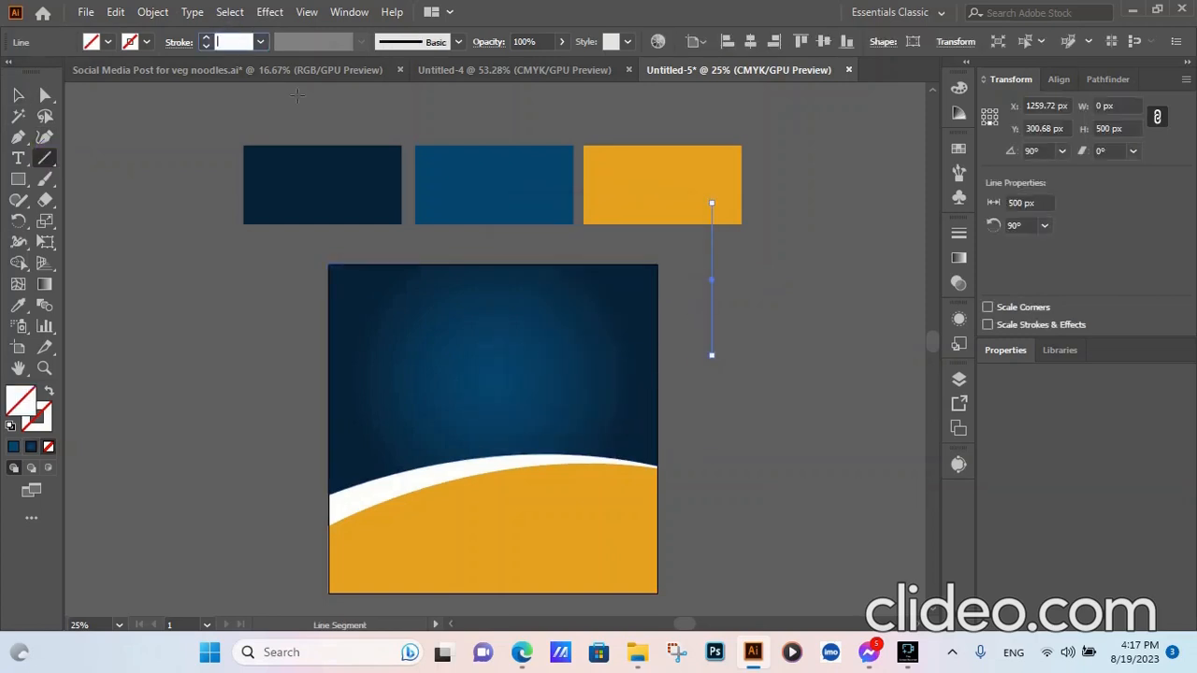
text(100)
click(18, 95)
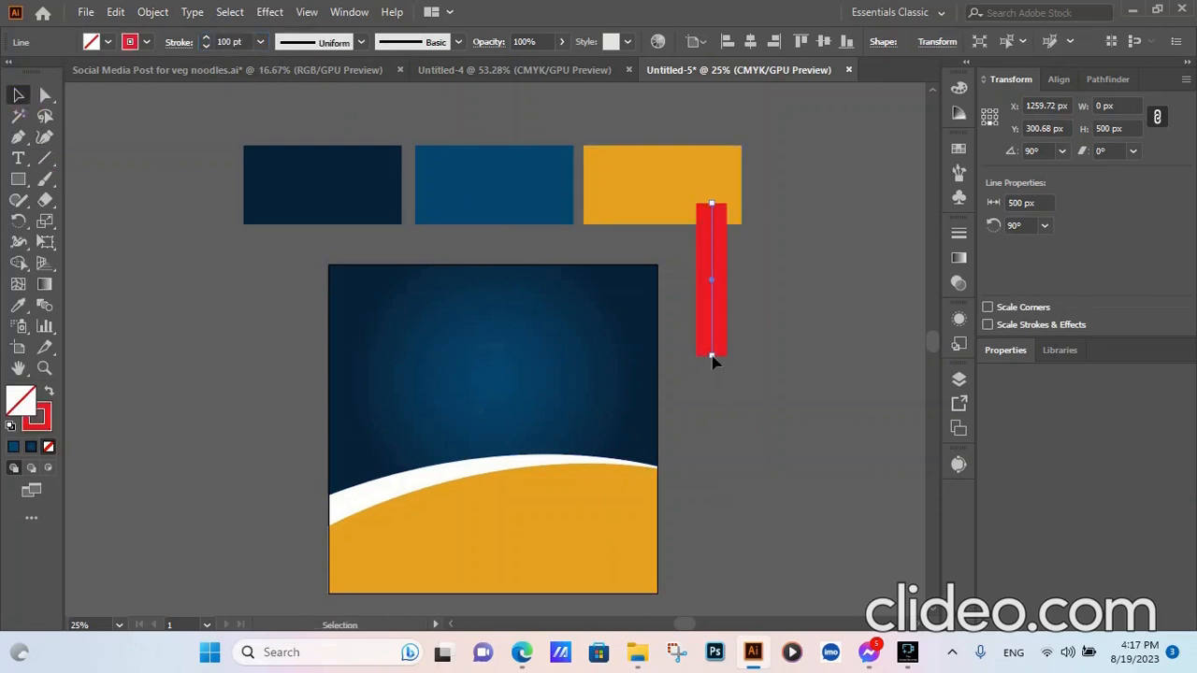
drag(711, 360, 711, 398)
- Give the red line a tapered width profile
click(788, 371)
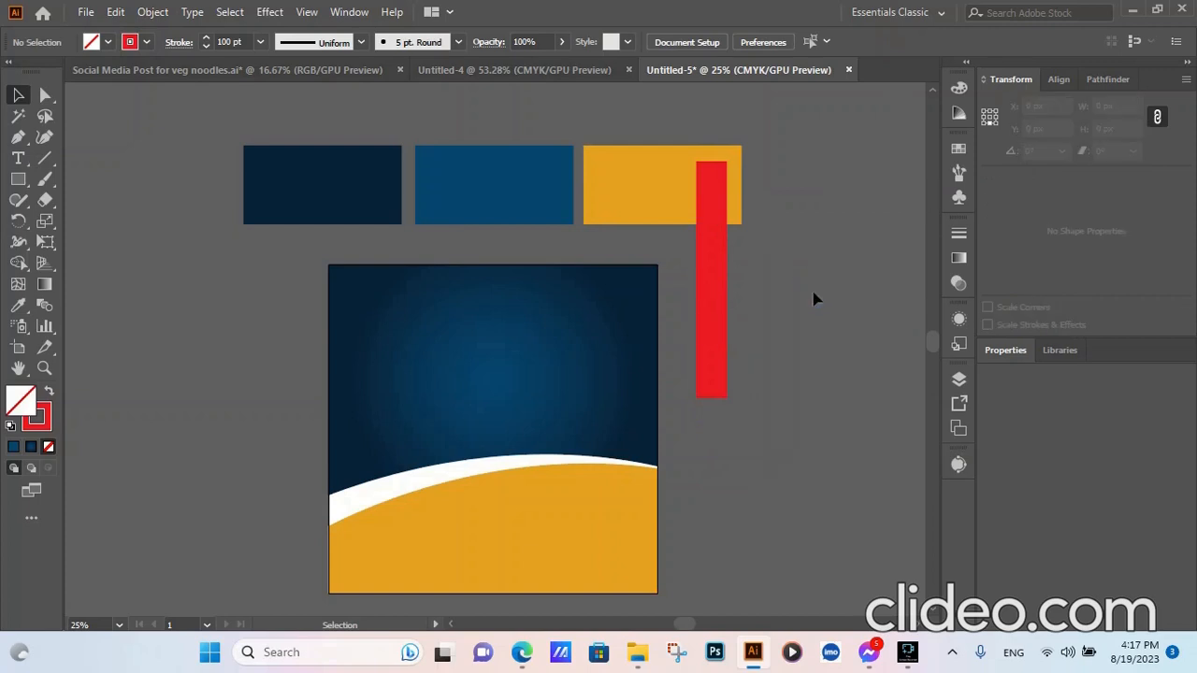
click(699, 338)
click(360, 42)
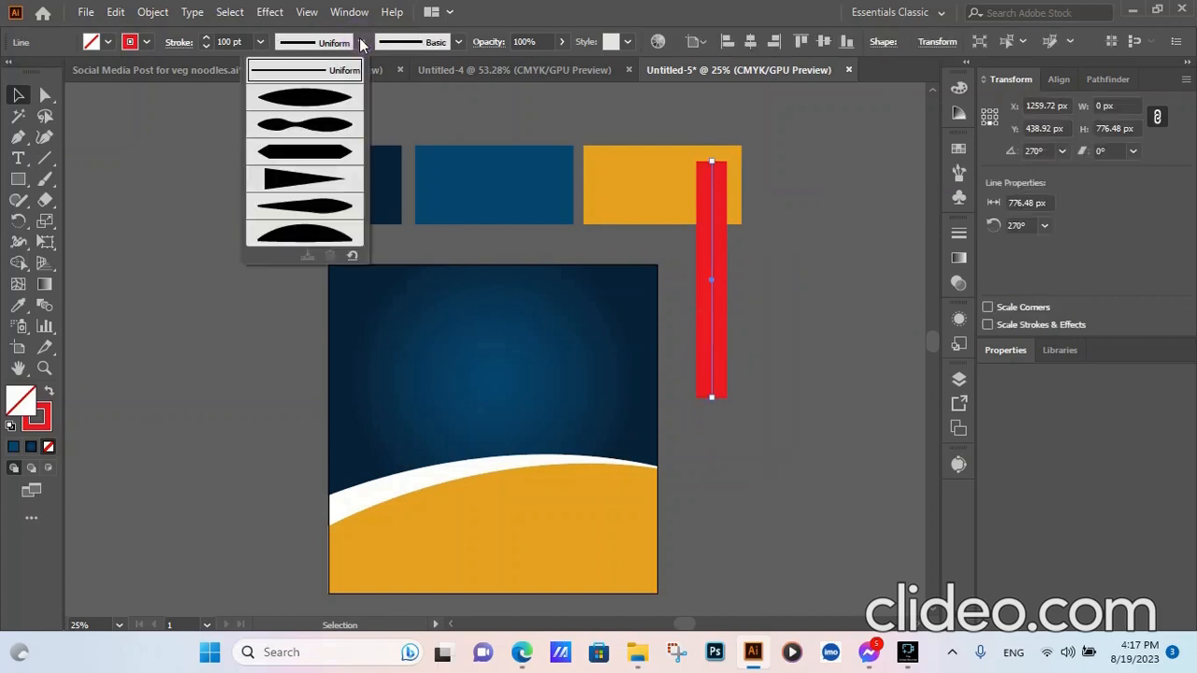
click(301, 190)
click(790, 327)
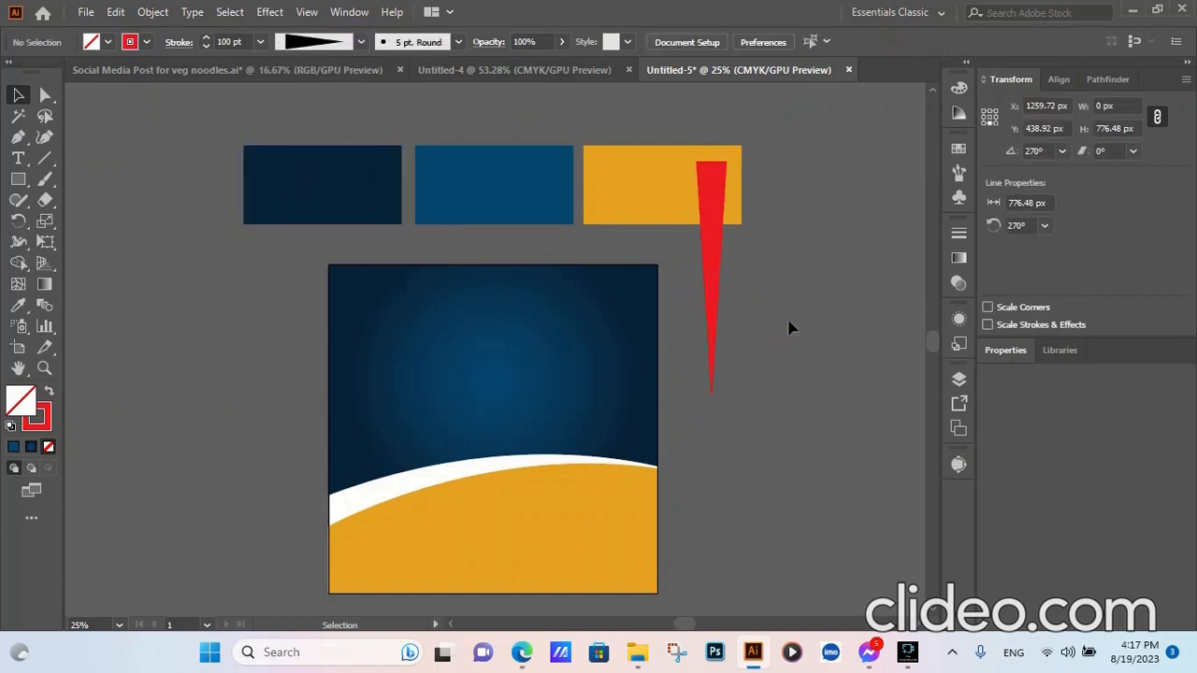
- Centre the red ray horizontally on the artboard and expand it into a filled shape
drag(718, 276, 486, 246)
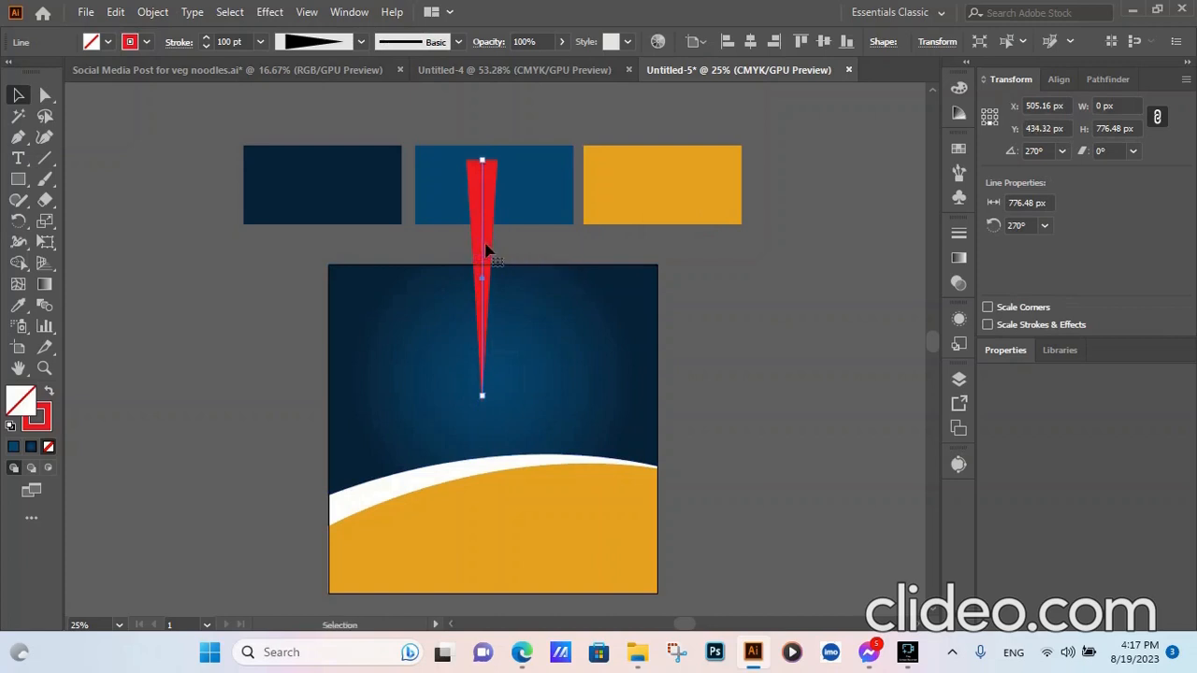
click(750, 43)
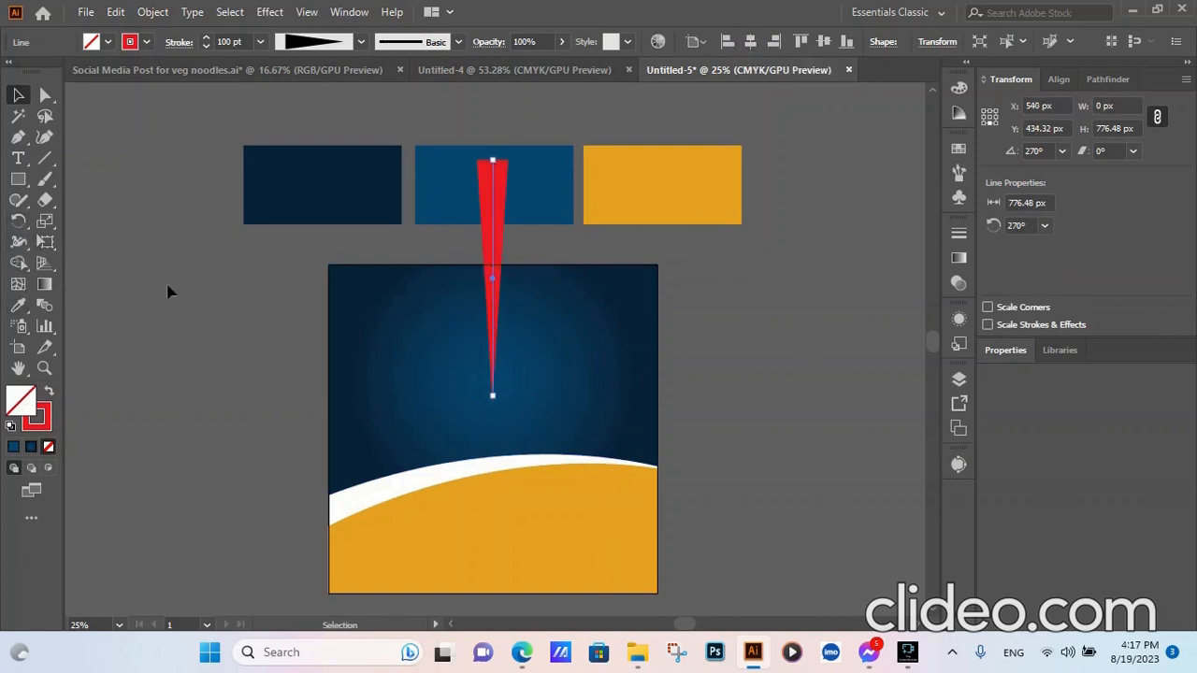
click(150, 12)
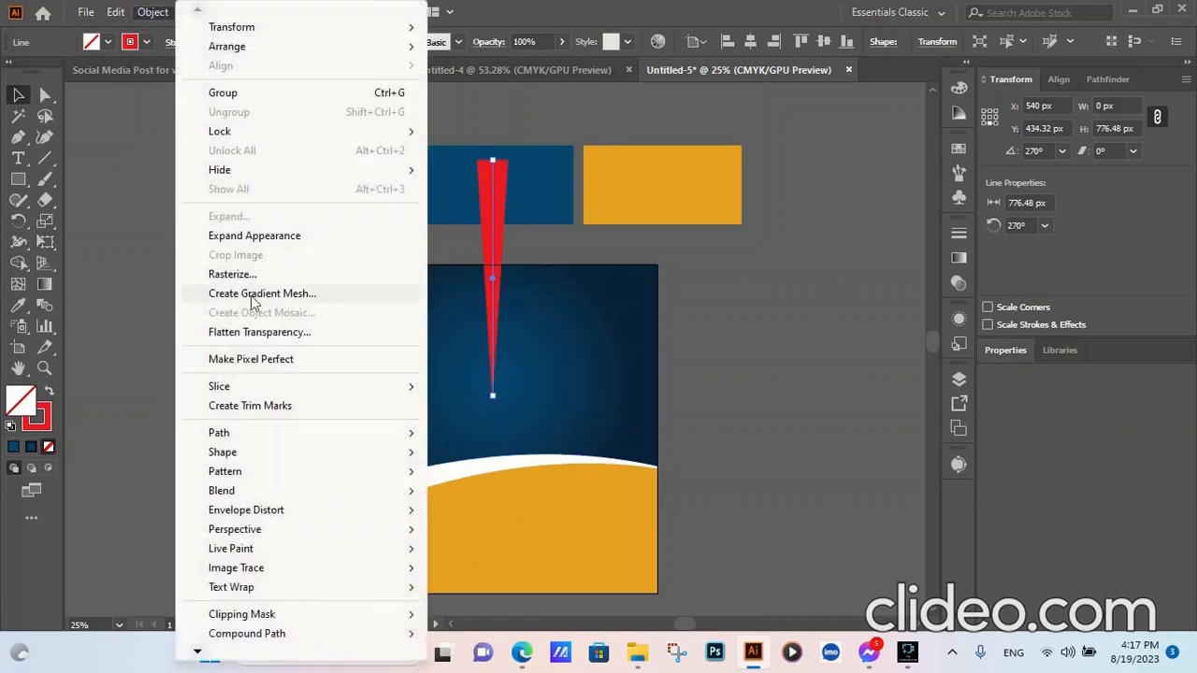
click(245, 235)
click(152, 12)
click(233, 219)
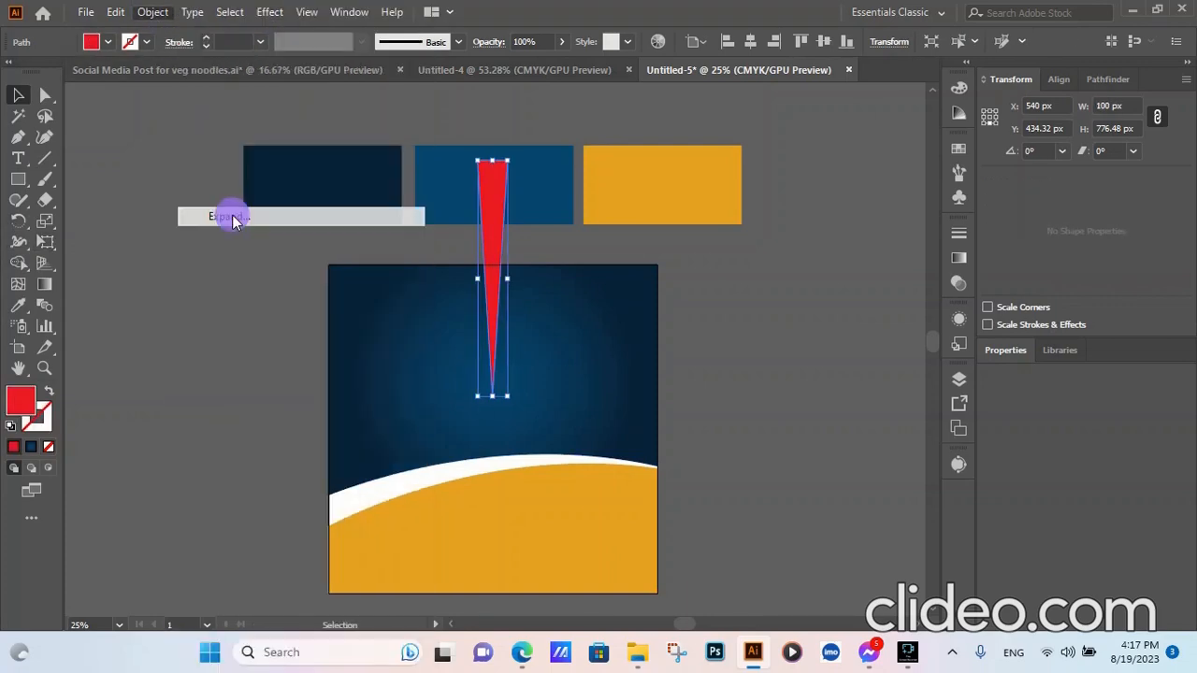
click(214, 320)
click(493, 228)
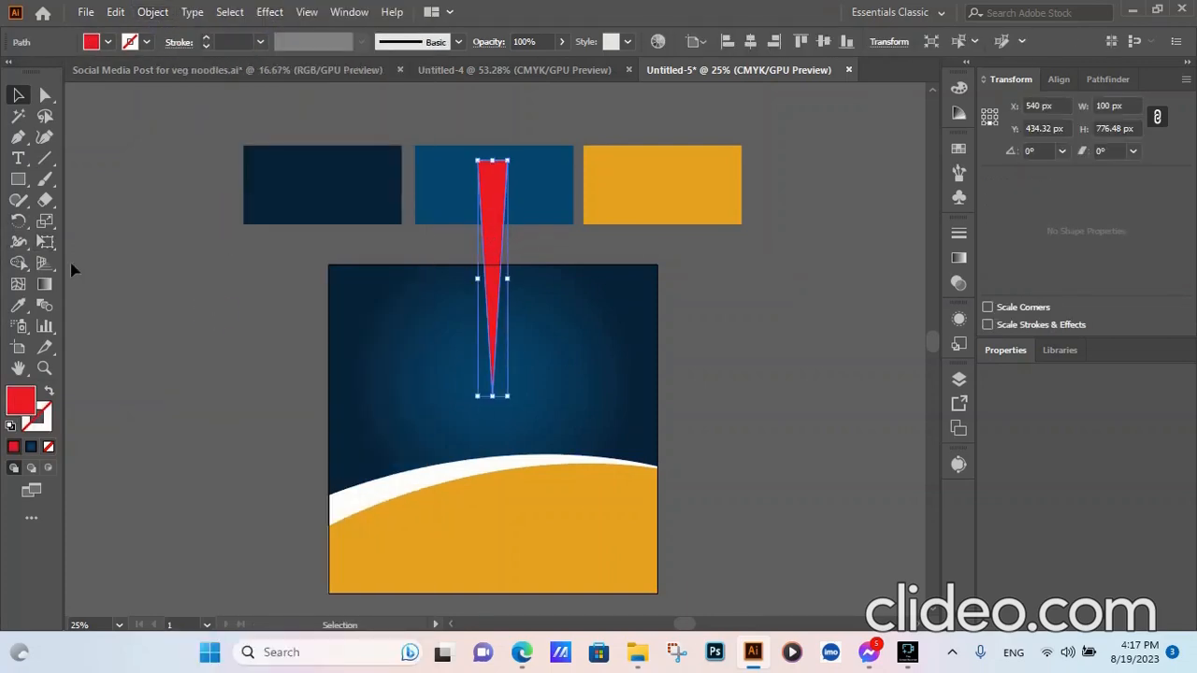
click(18, 220)
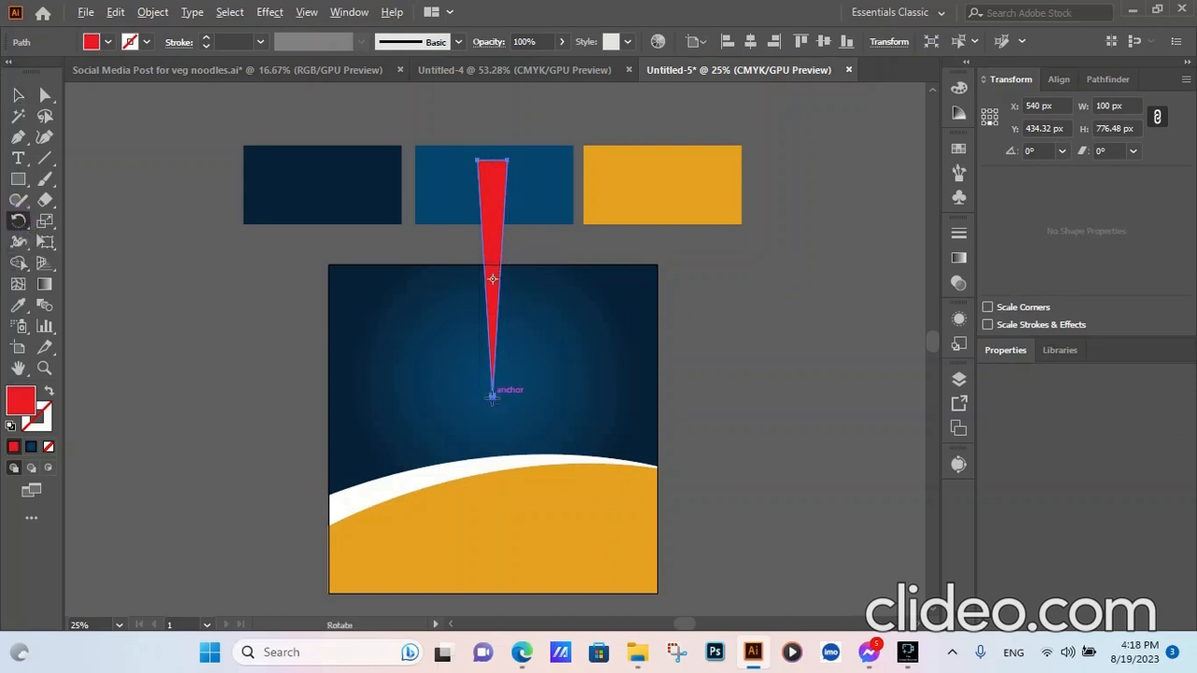
- Rotate-copy the ray 15° around its bottom tip, repeating with Ctrl+D to complete the sunburst
alt+click(491, 396)
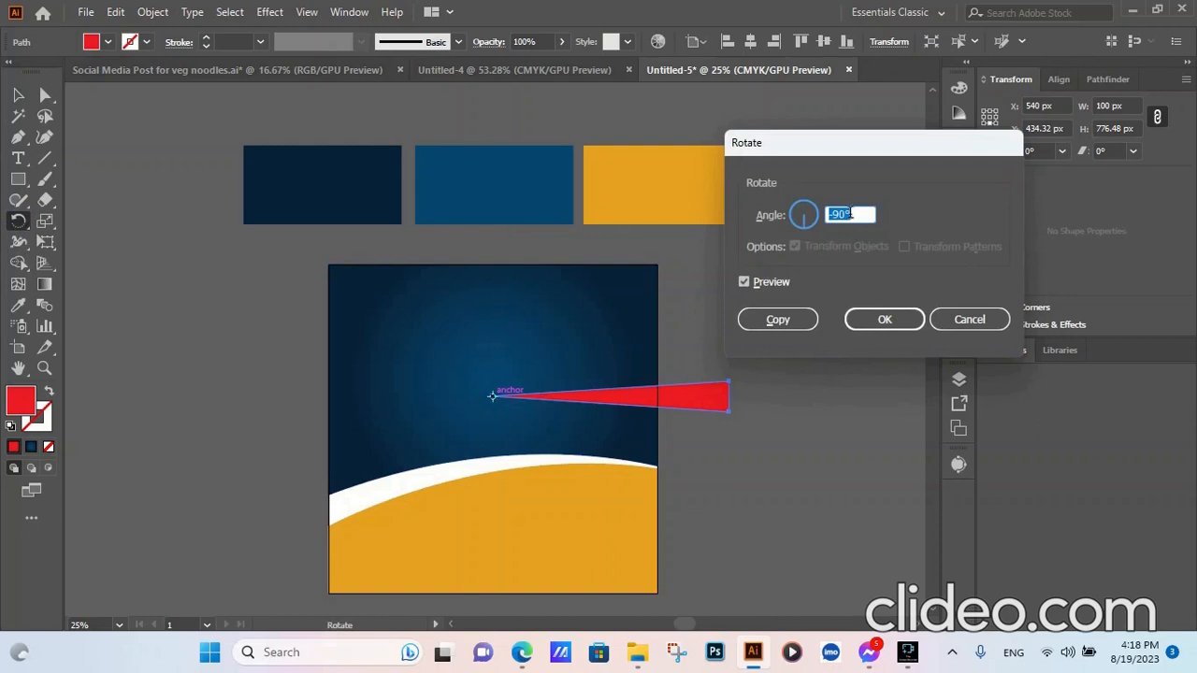
scroll(852, 214, up, 20)
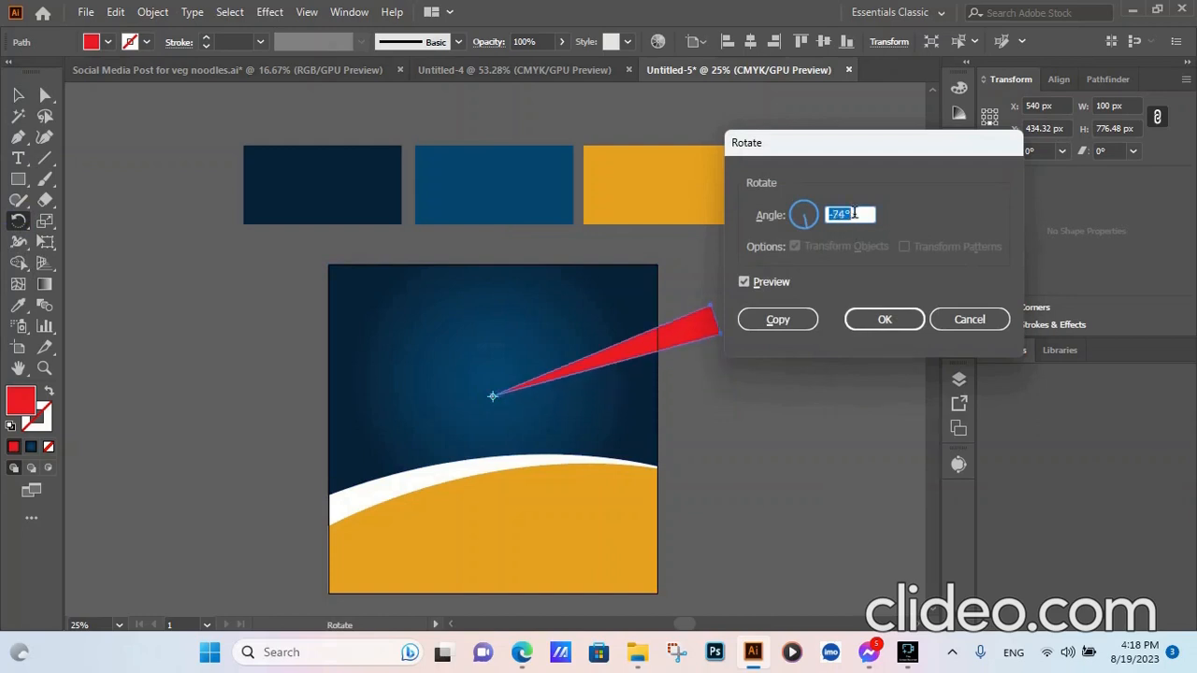
scroll(853, 213, up, 20)
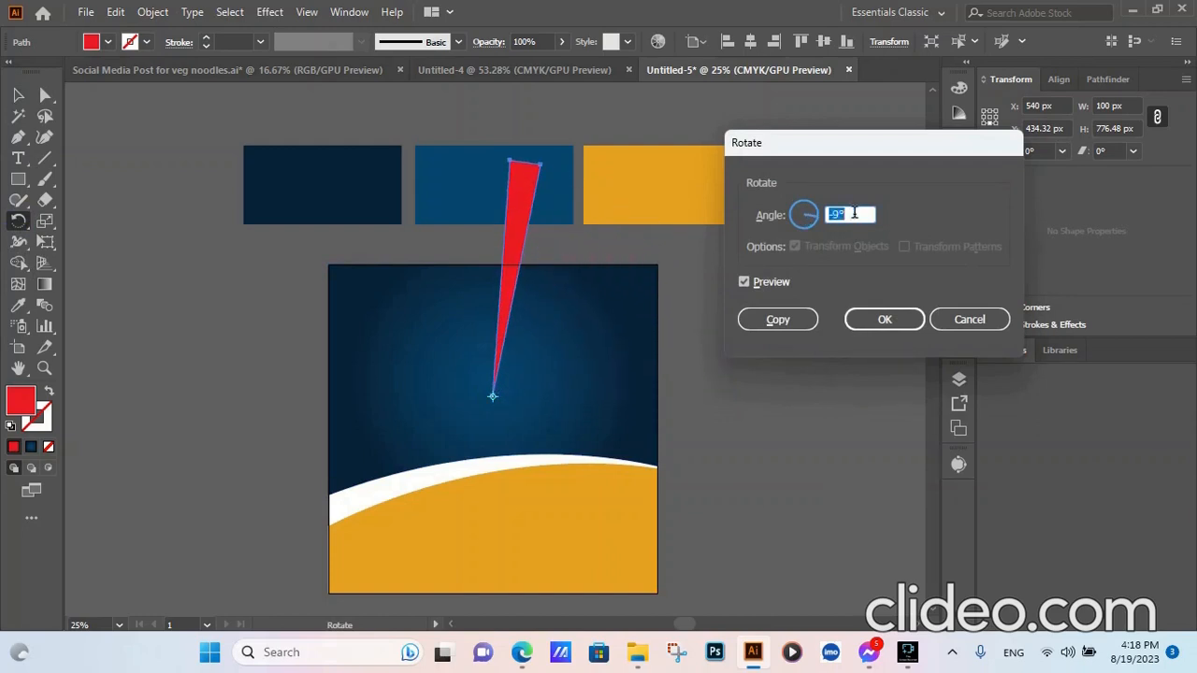
scroll(852, 213, down, 8)
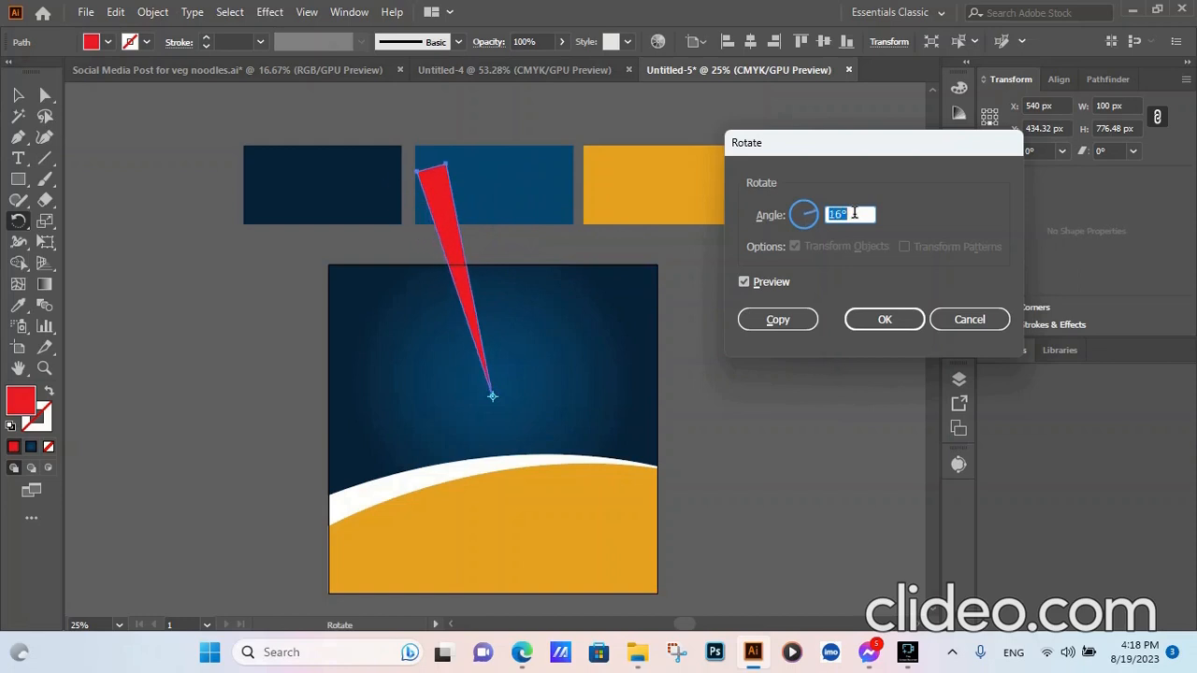
click(774, 320)
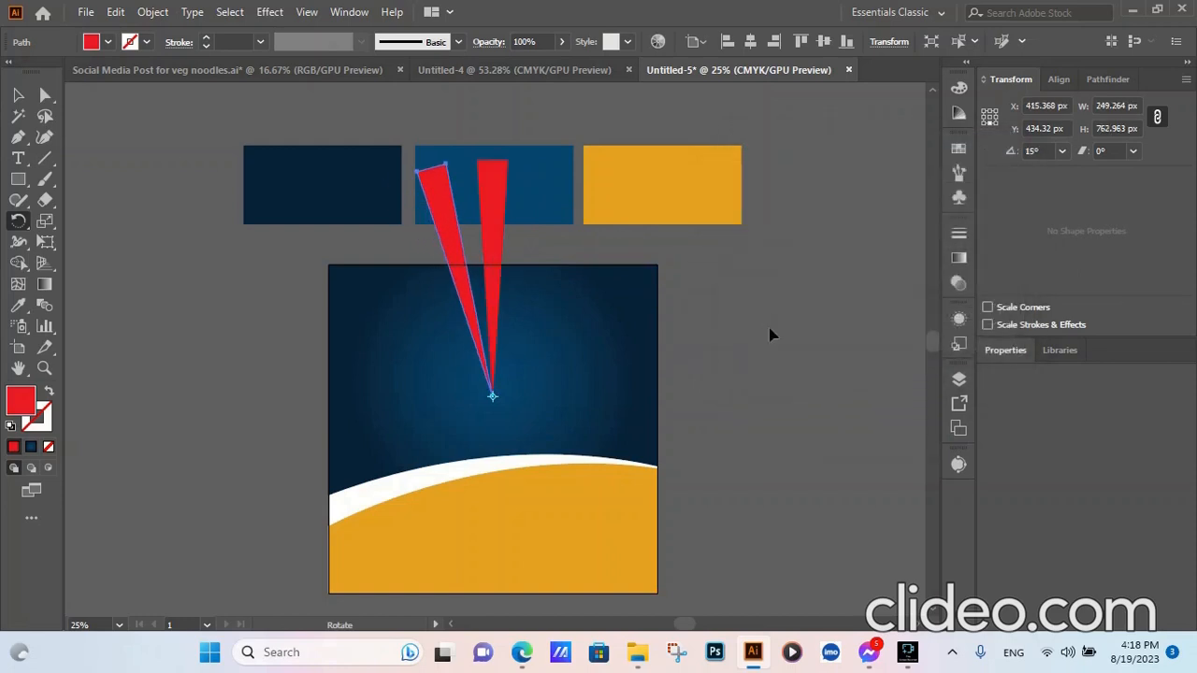
key(ctrl+d)
key(ctrl+d)
key(ctrl+d)
key(ctrl+d)
key(ctrl+d)
key(ctrl+d)
key(ctrl+d)
key(ctrl+d)
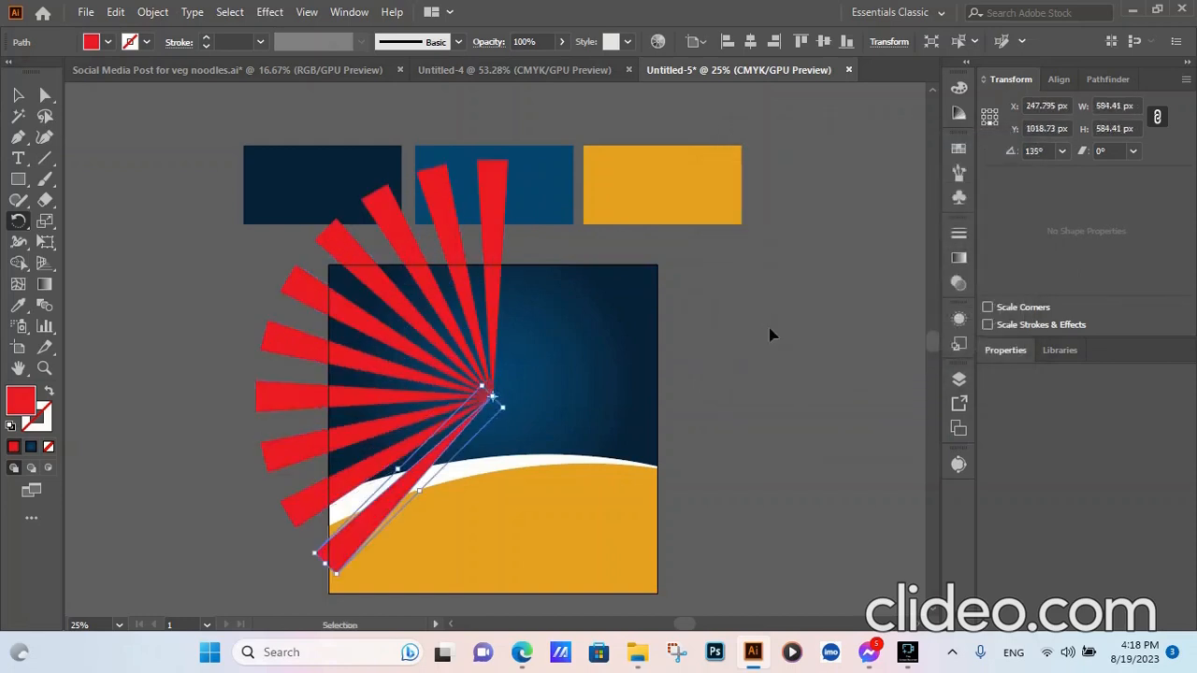
key(ctrl+d)
key(ctrl+d)
key(ctrl+d)
key(ctrl+d)
key(ctrl+d)
key(ctrl+d)
key(ctrl+d)
key(ctrl+d)
key(ctrl+d)
key(ctrl+d)
key(ctrl+d)
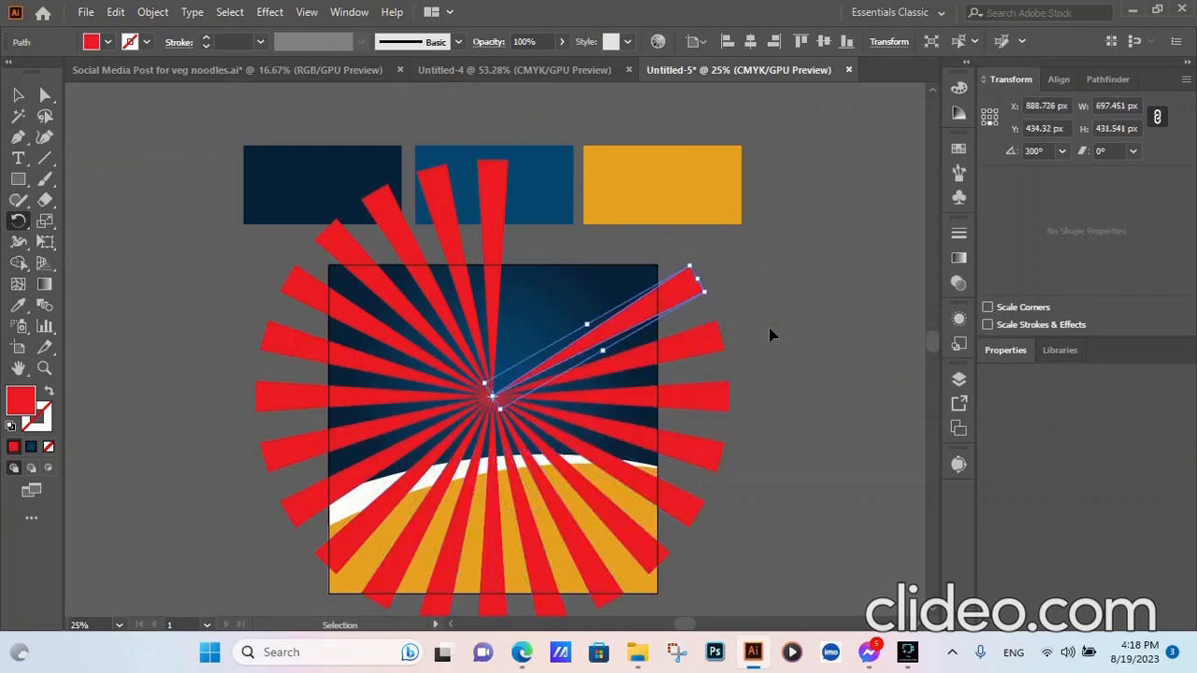
key(ctrl+d)
key(ctrl+d)
key(ctrl+d)
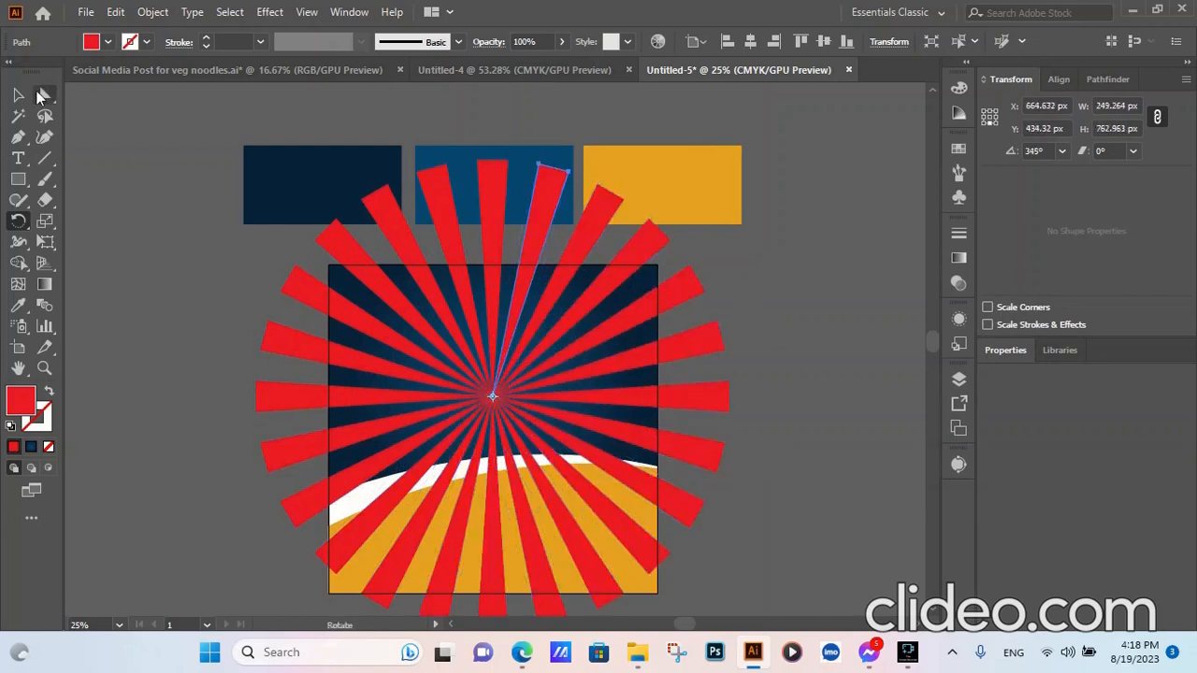
- Select all the red rays at once with the Magic Wand
click(17, 95)
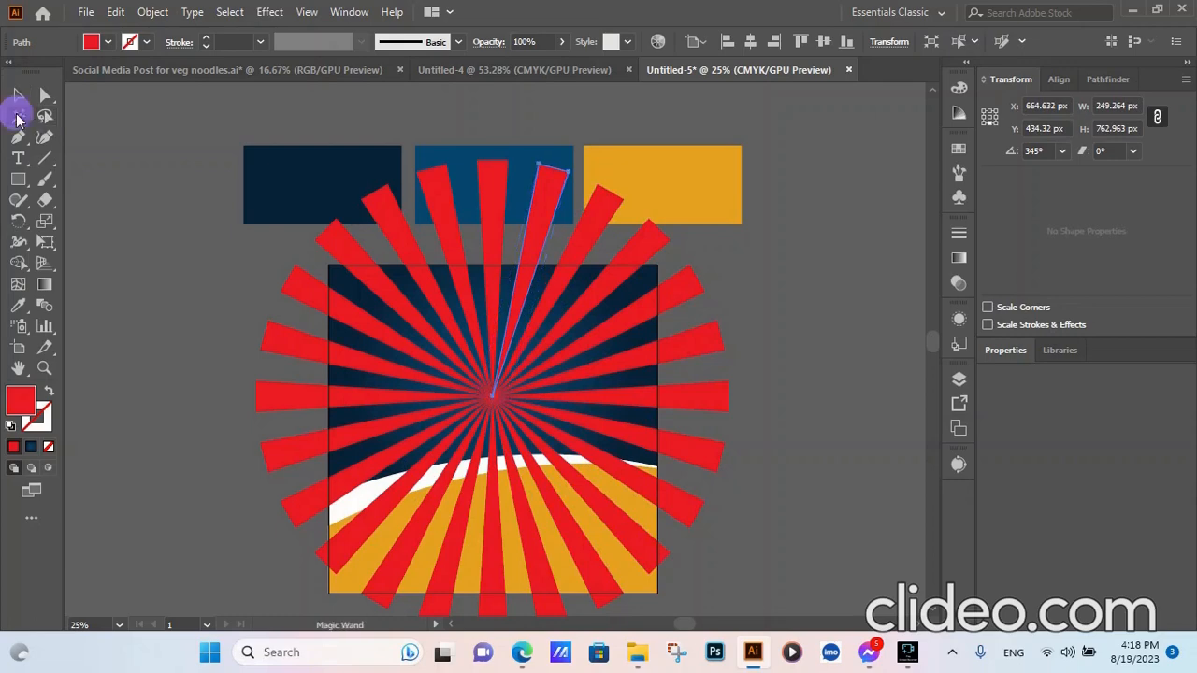
click(17, 115)
click(393, 224)
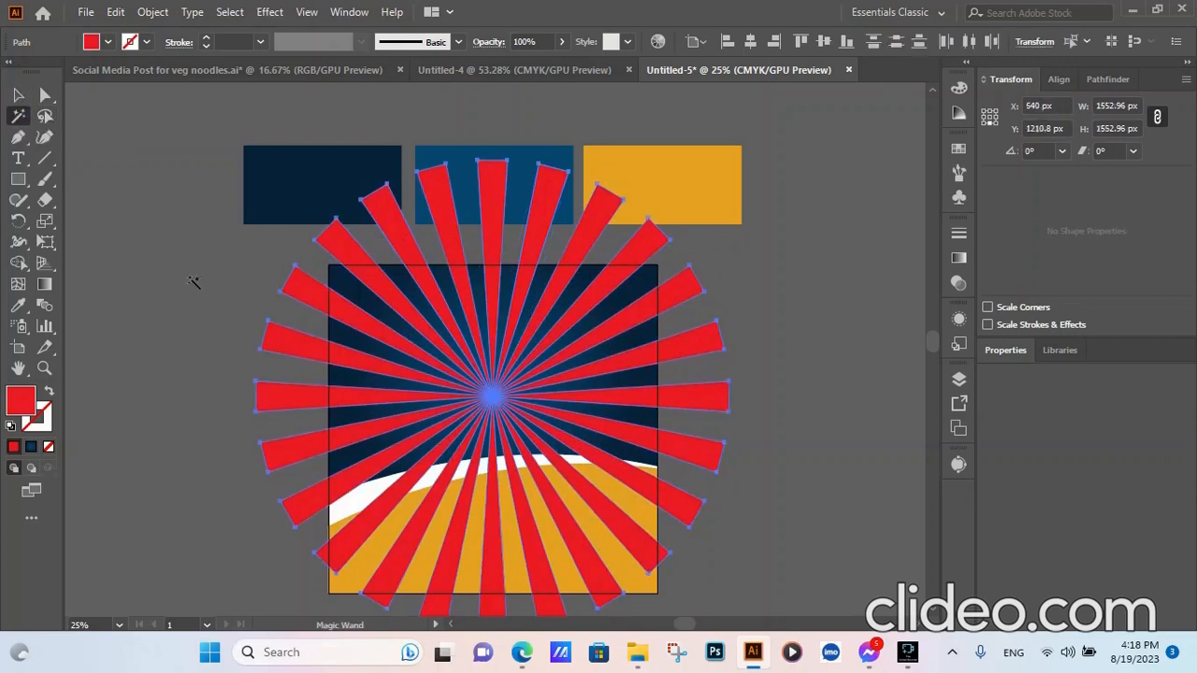
- Group all the red rays together
click(18, 94)
right_click(160, 332)
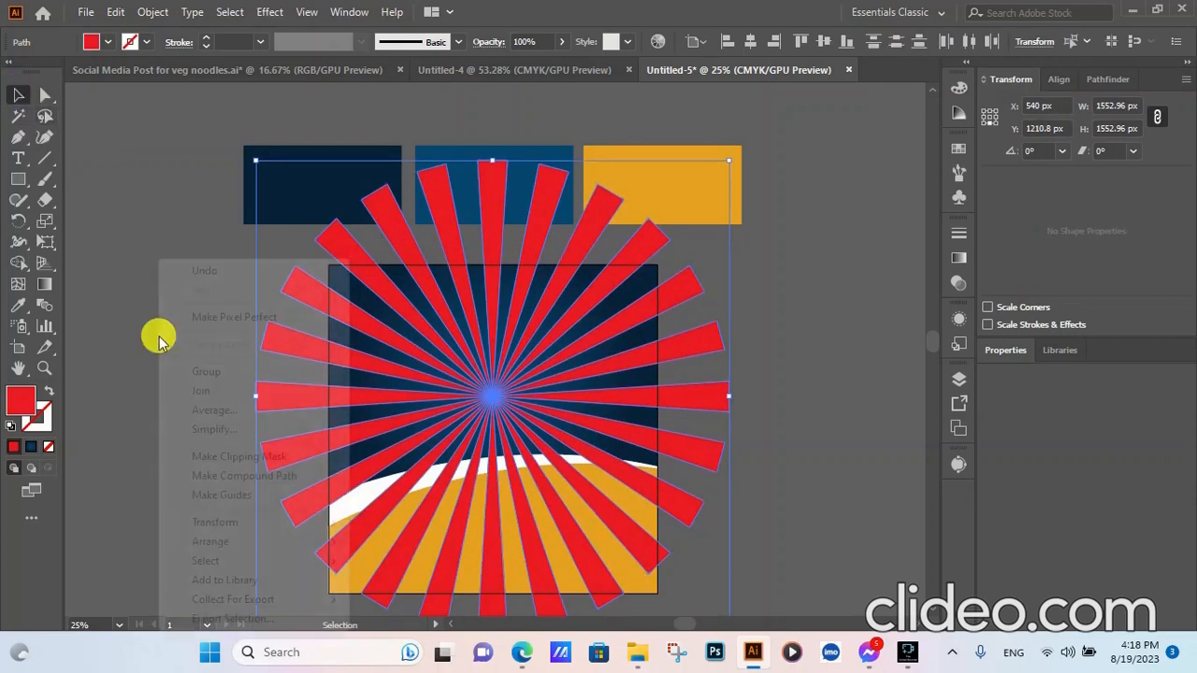
click(168, 370)
click(157, 367)
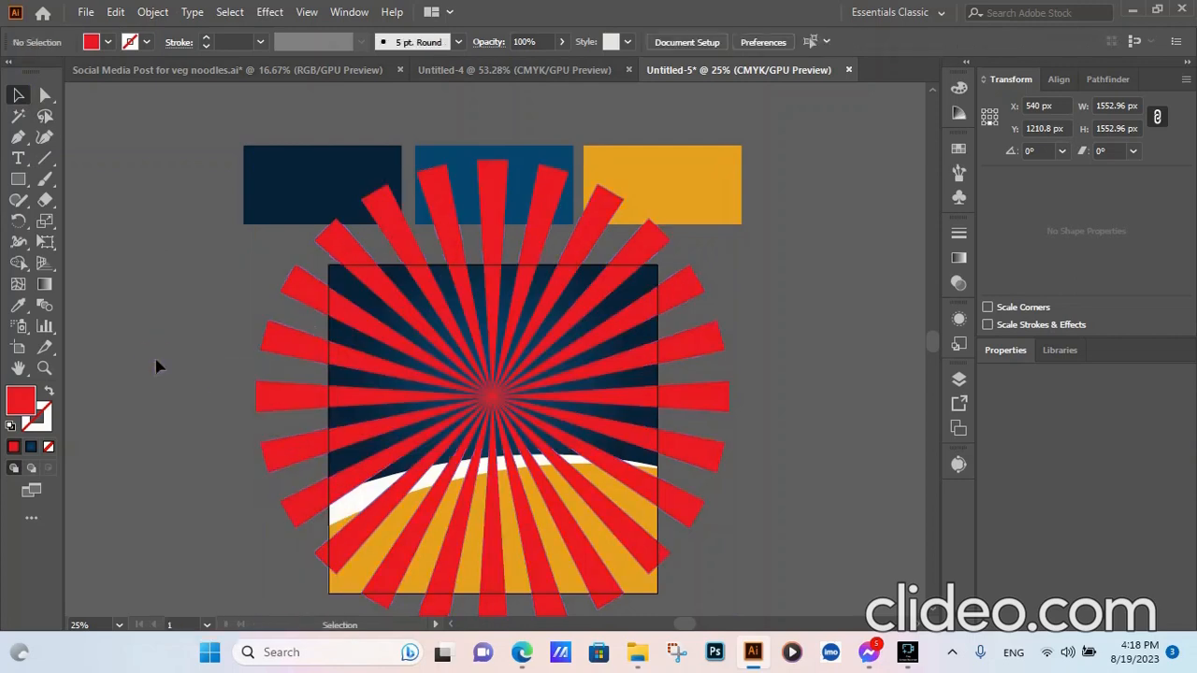
click(309, 289)
click(820, 310)
click(302, 289)
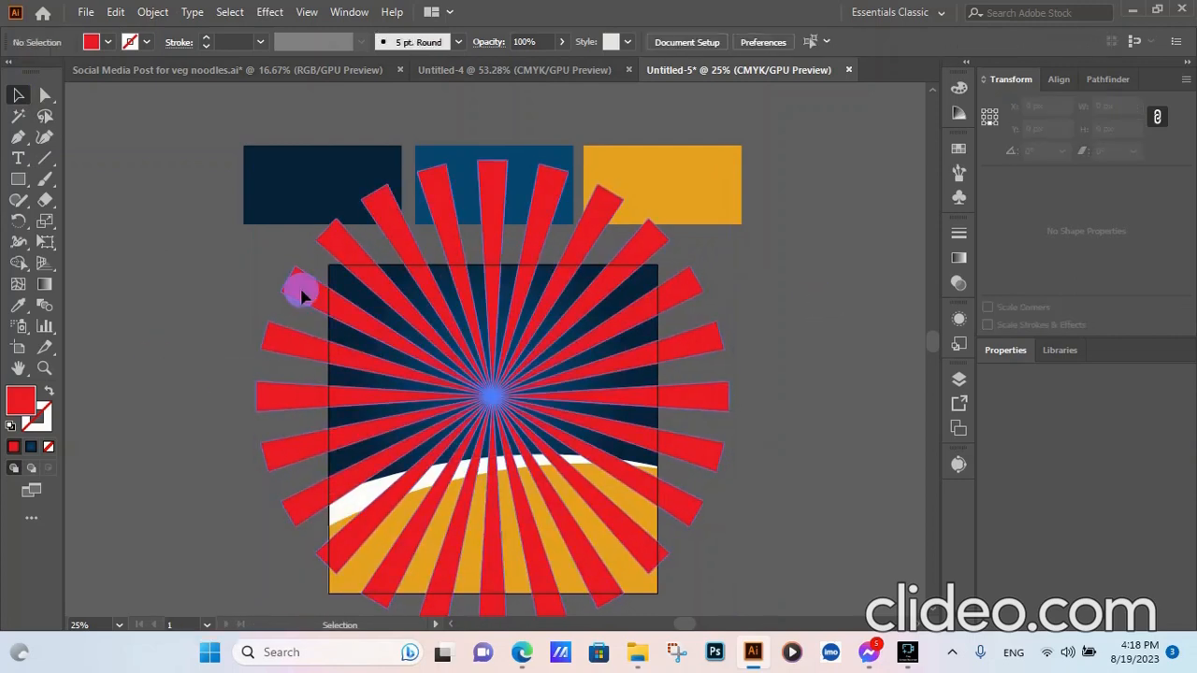
- Recolour the ray group with the mid-blue swatch
click(18, 305)
click(460, 149)
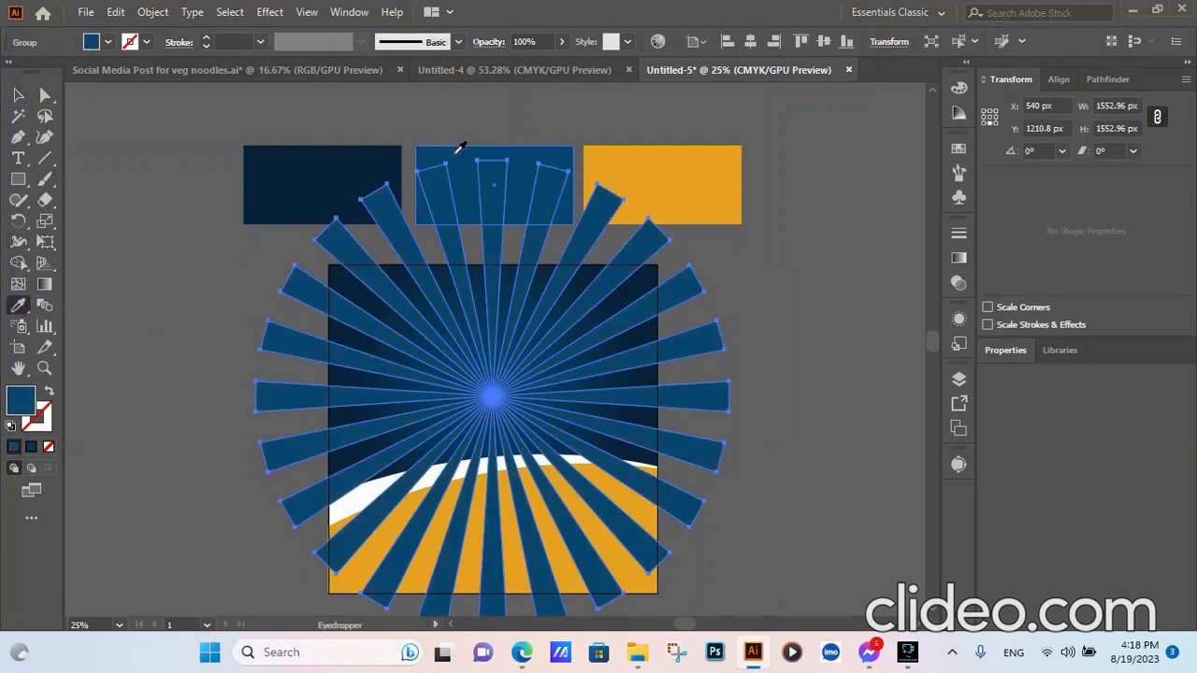
click(18, 95)
click(129, 255)
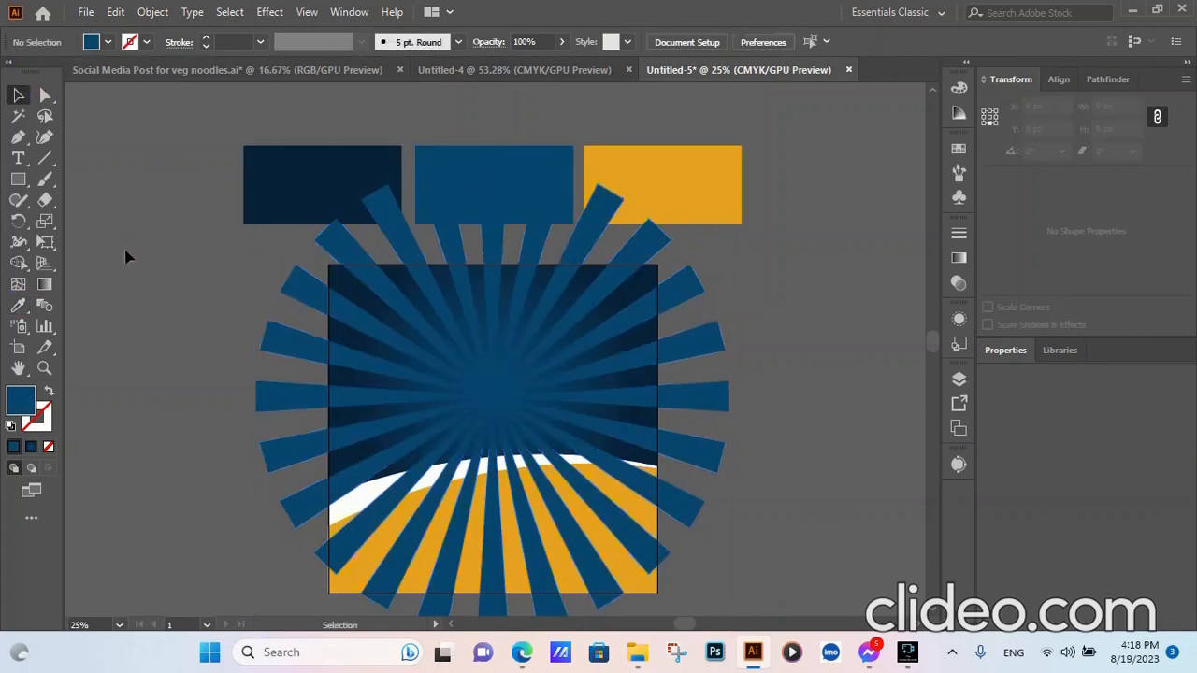
- Trim away the ray pieces outside the navy background using Shape Builder
click(715, 347)
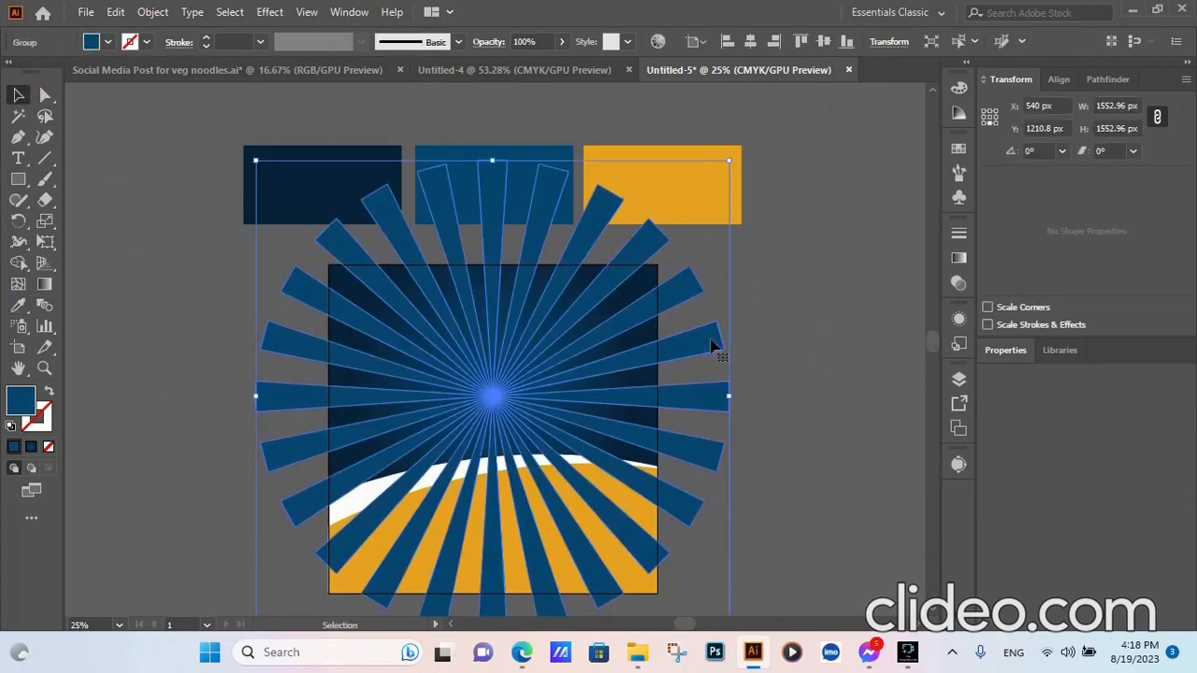
shift+click(642, 280)
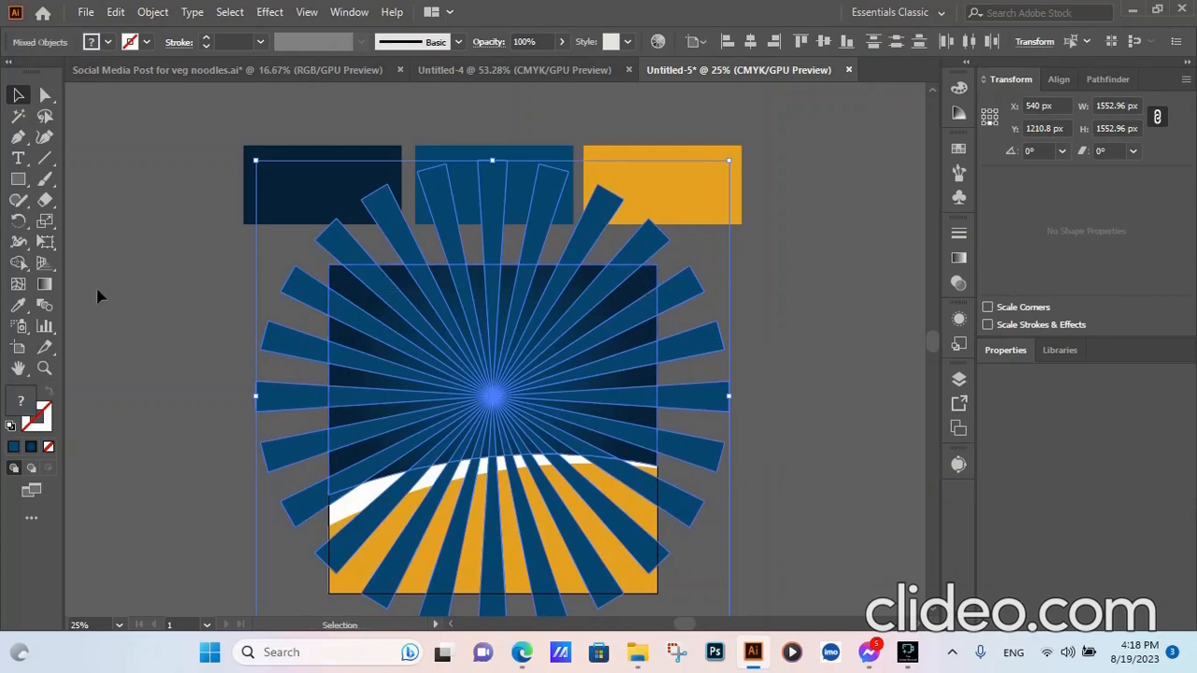
click(19, 264)
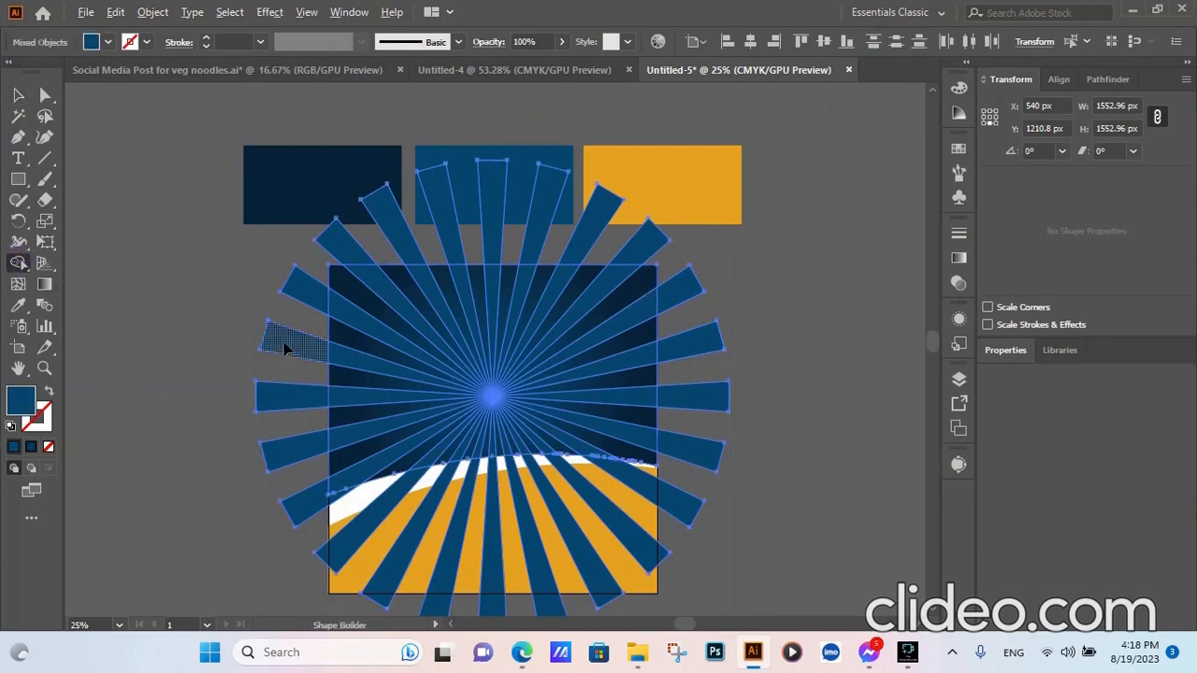
mouse_move(285, 349)
mouse_down()
mouse_move(320, 259)
mouse_move(358, 234)
mouse_move(689, 249)
mouse_move(702, 323)
mouse_move(692, 480)
mouse_move(671, 511)
mouse_move(463, 528)
mouse_move(362, 514)
mouse_up()
drag(292, 384, 281, 534)
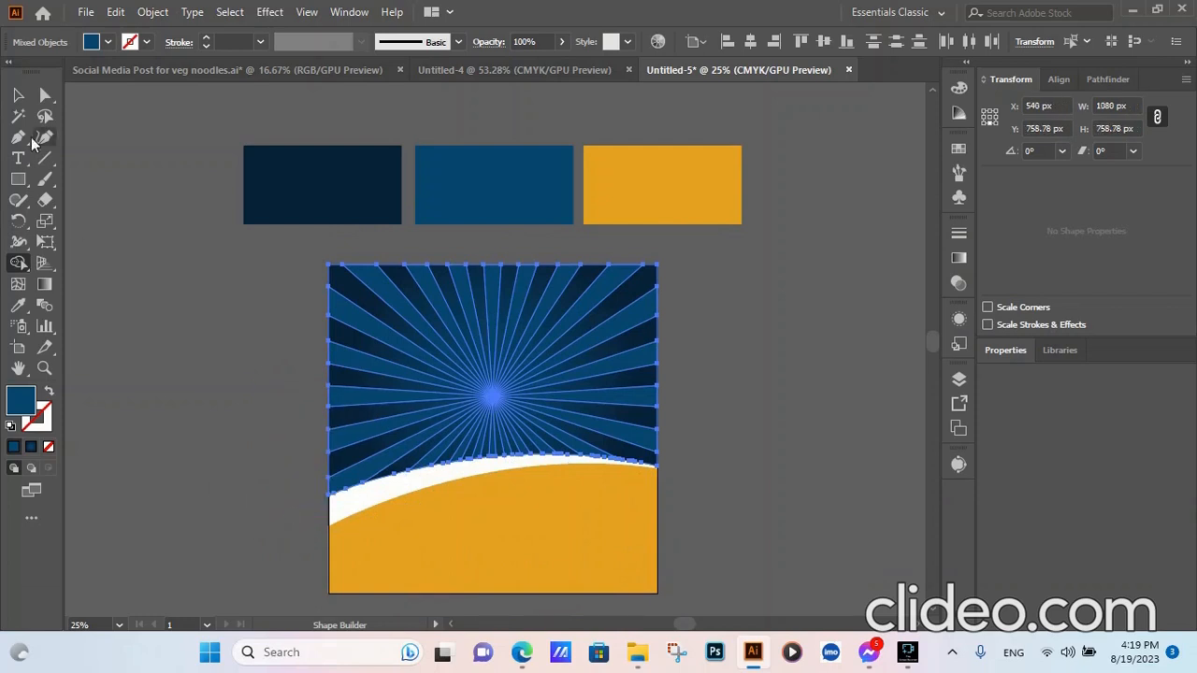
key(v)
click(859, 378)
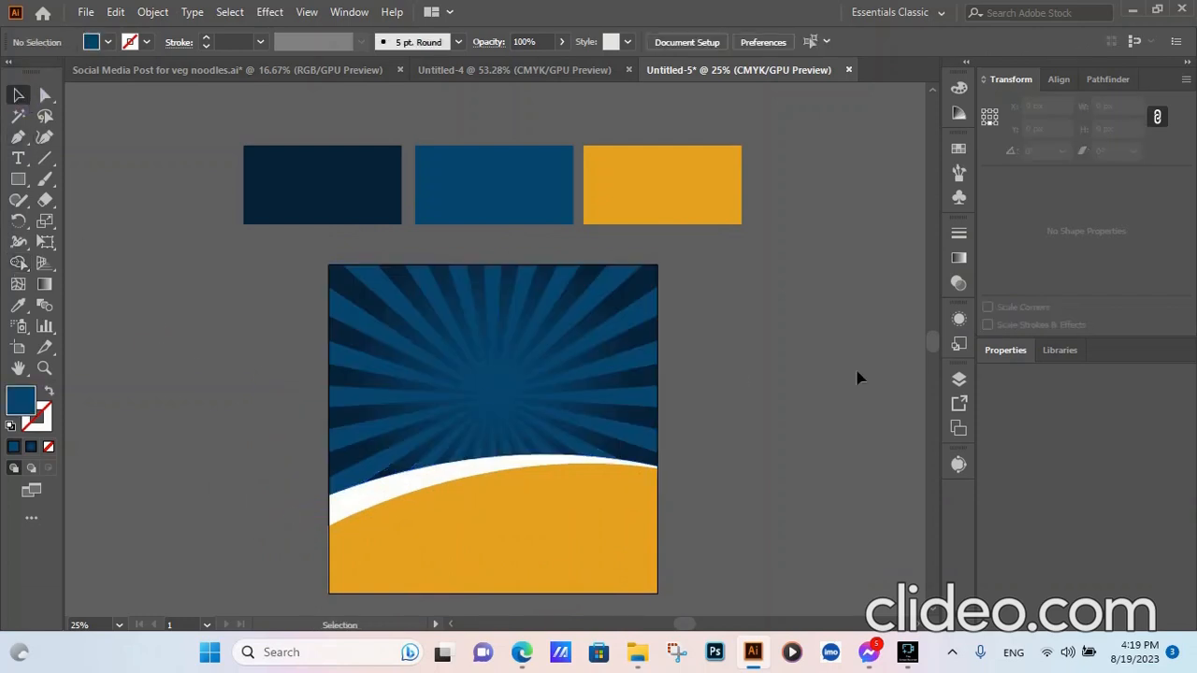
- Give the sunburst ray group Overlay blending at 75% opacity
click(611, 372)
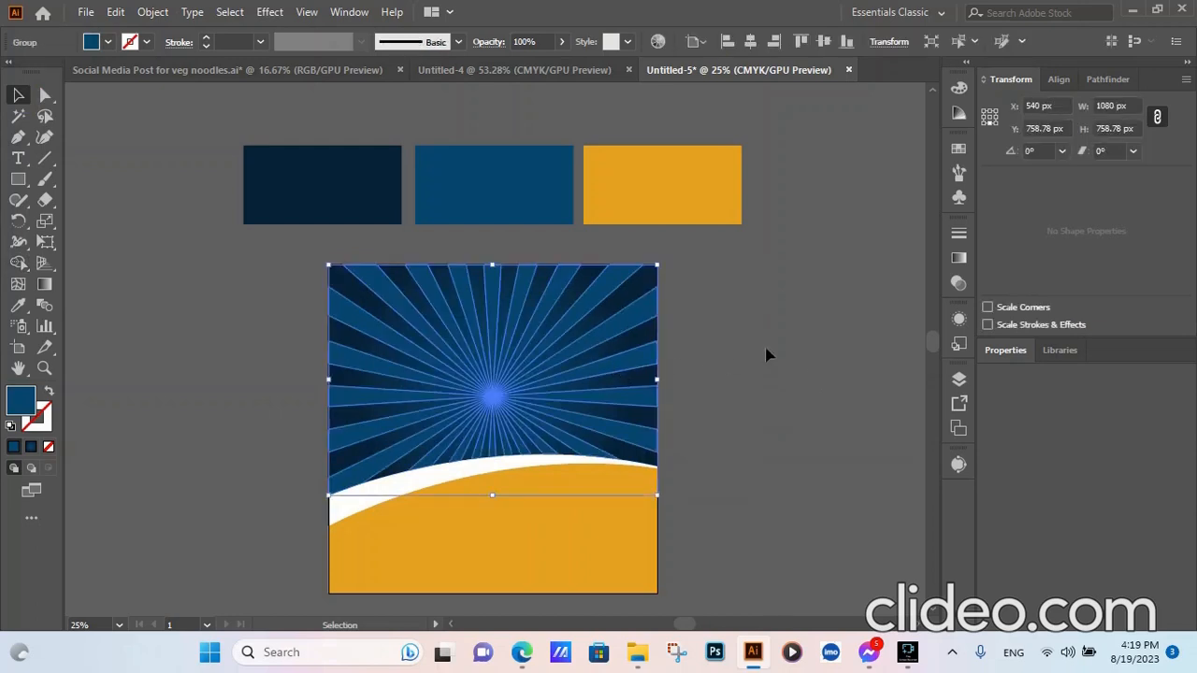
click(959, 283)
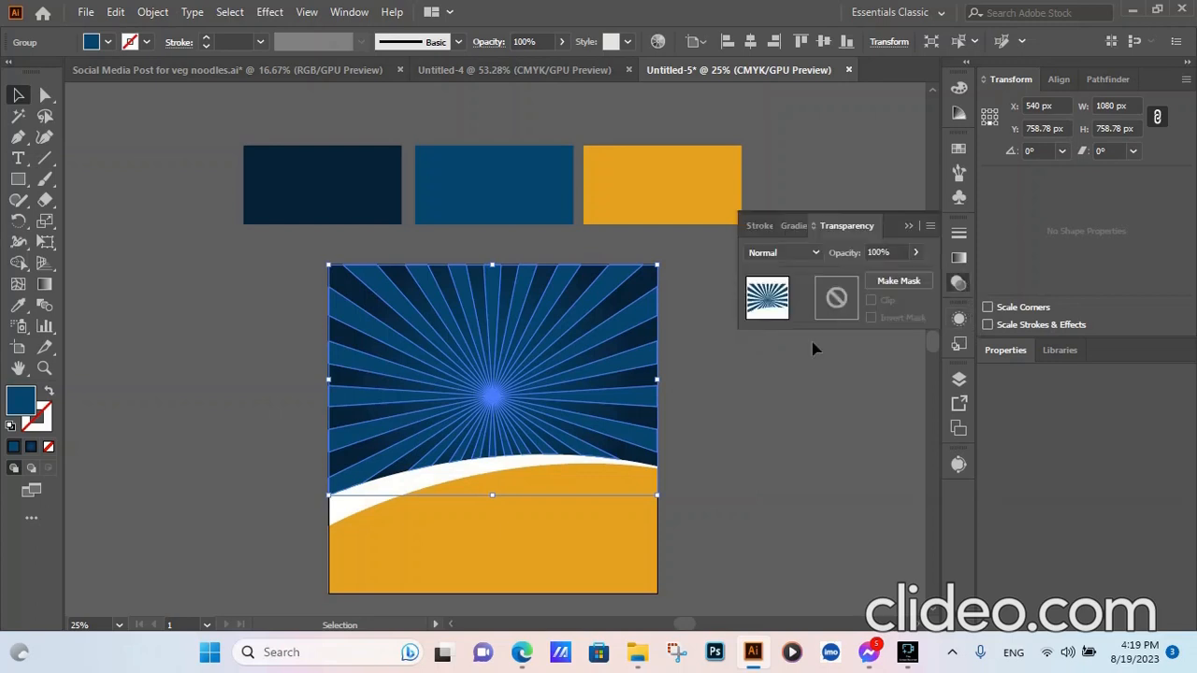
click(803, 251)
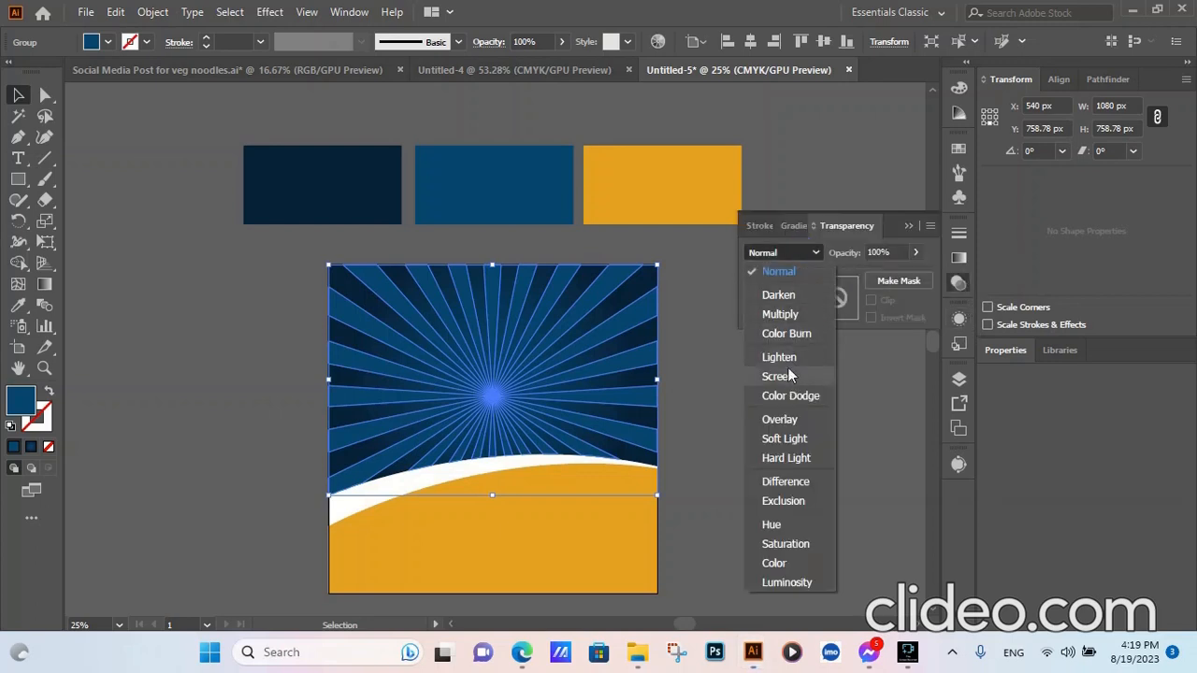
click(783, 424)
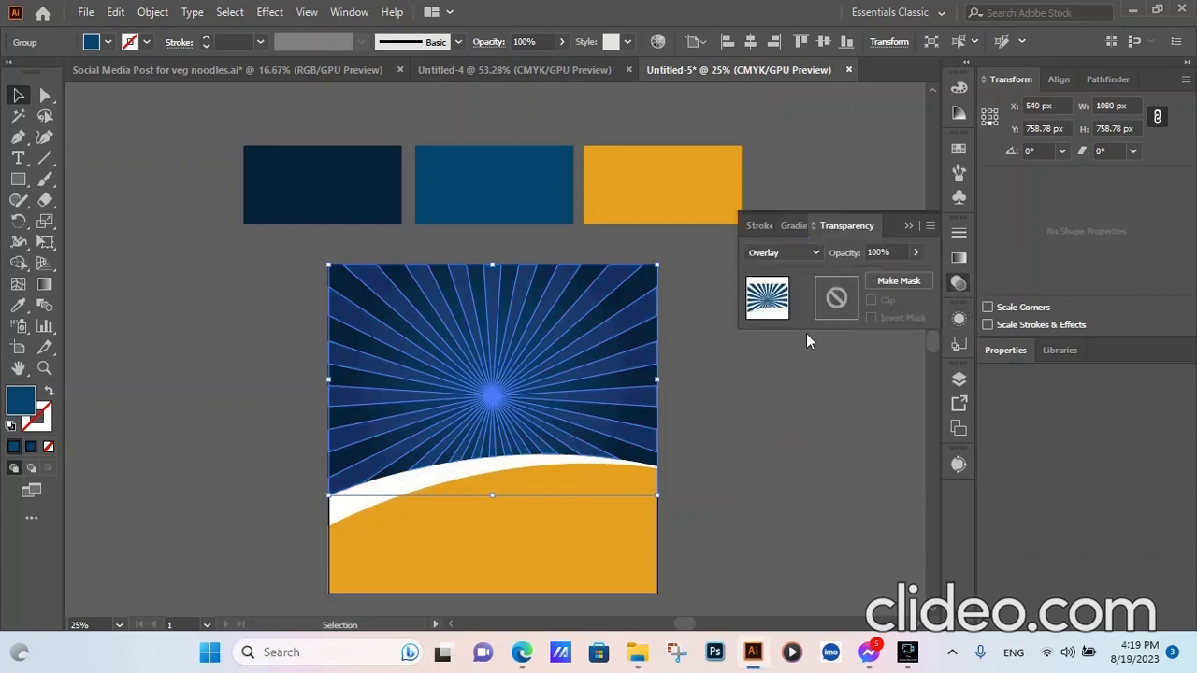
drag(915, 253, 892, 283)
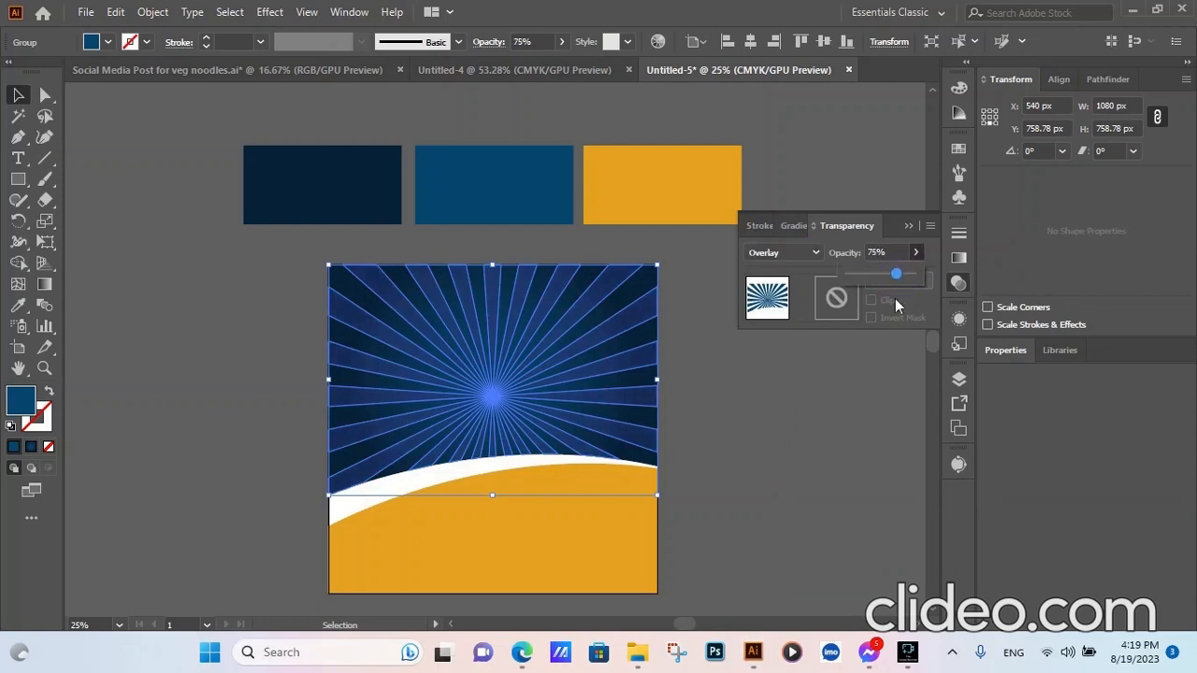
click(781, 425)
click(779, 414)
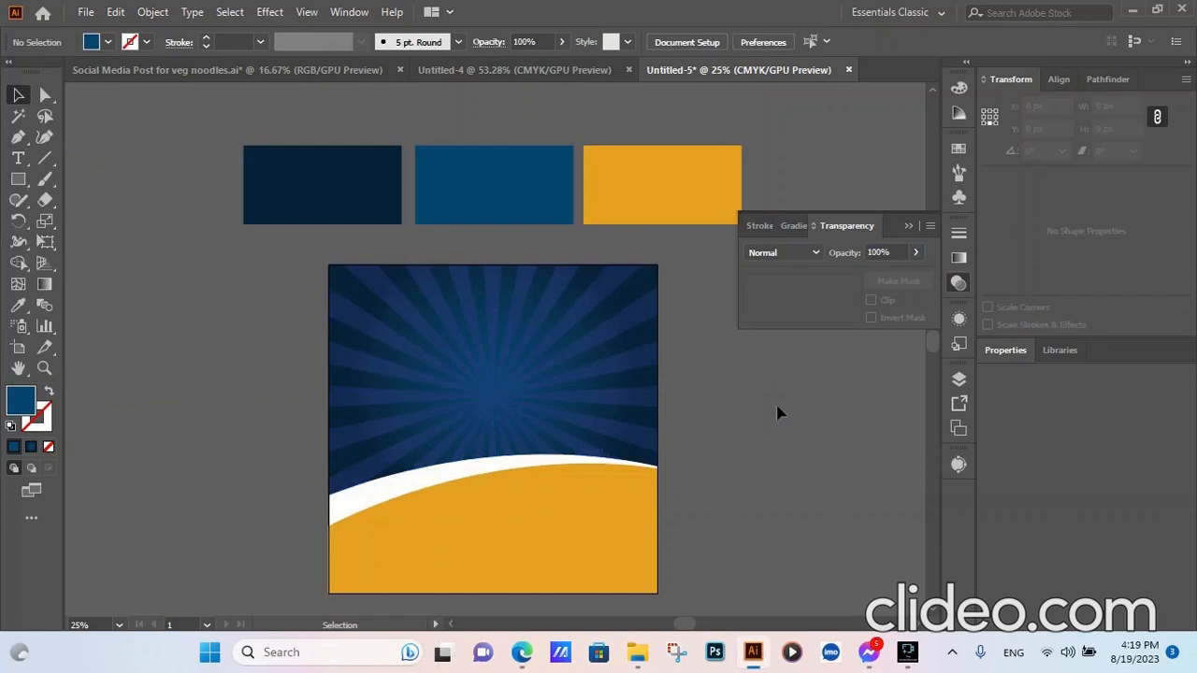
- Compare the rays with Multiply and another blend mode, then close the Transparency panel
click(641, 322)
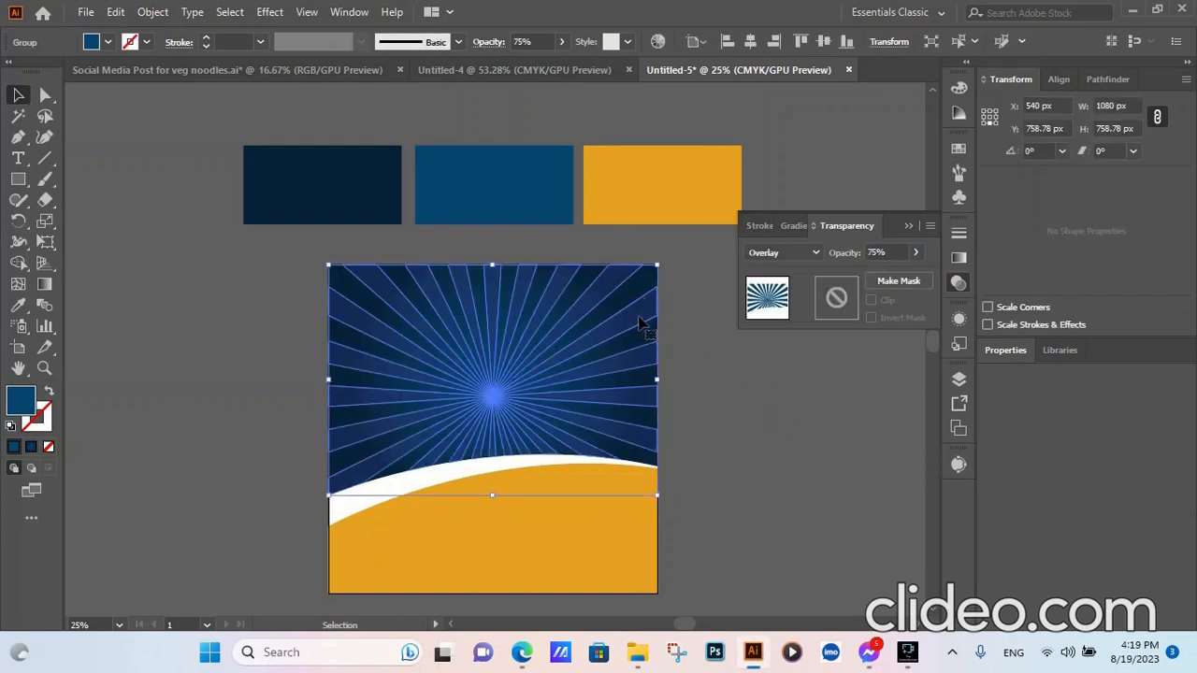
click(757, 400)
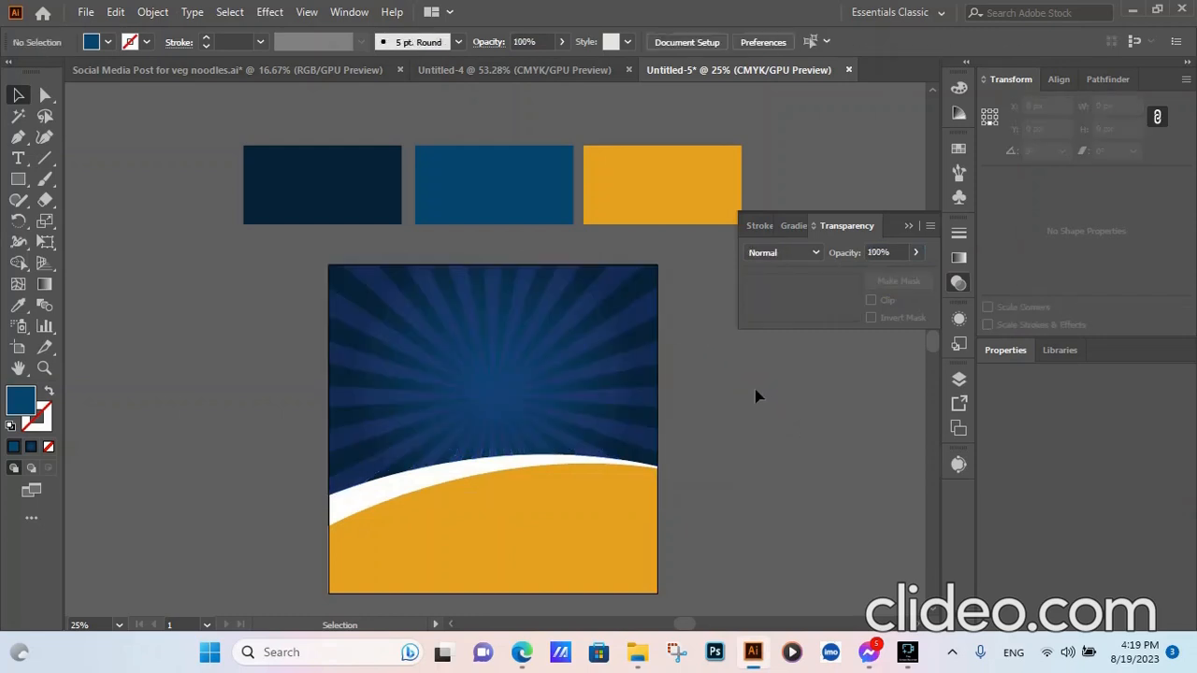
click(641, 323)
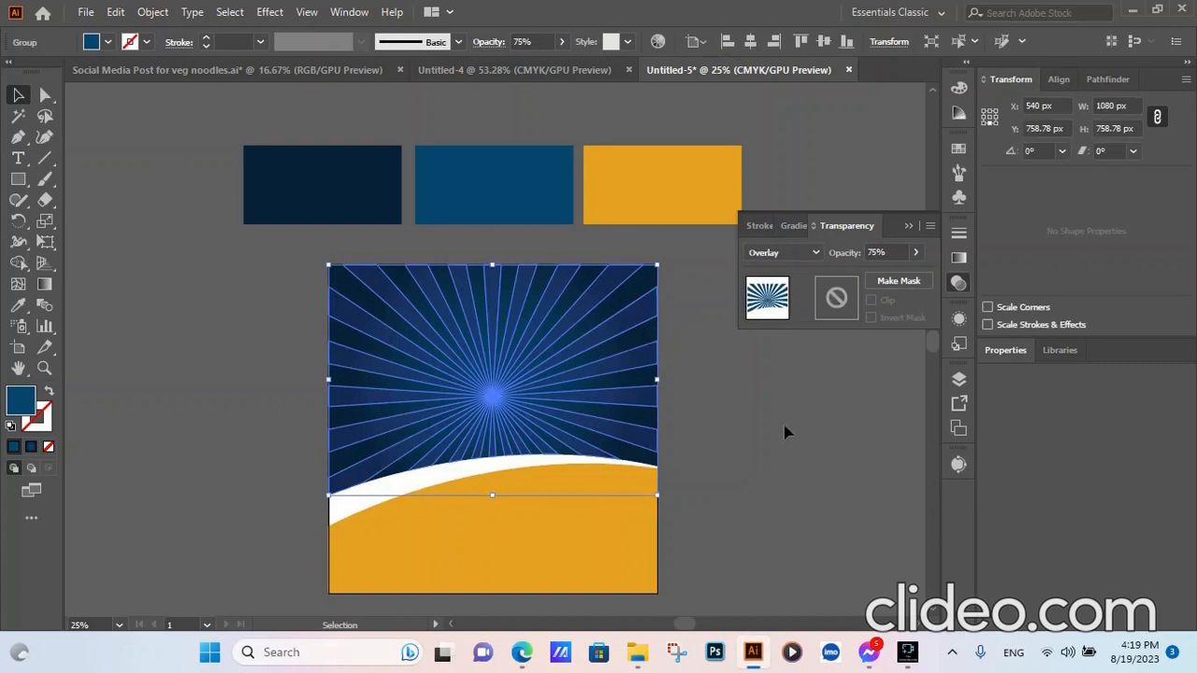
click(806, 253)
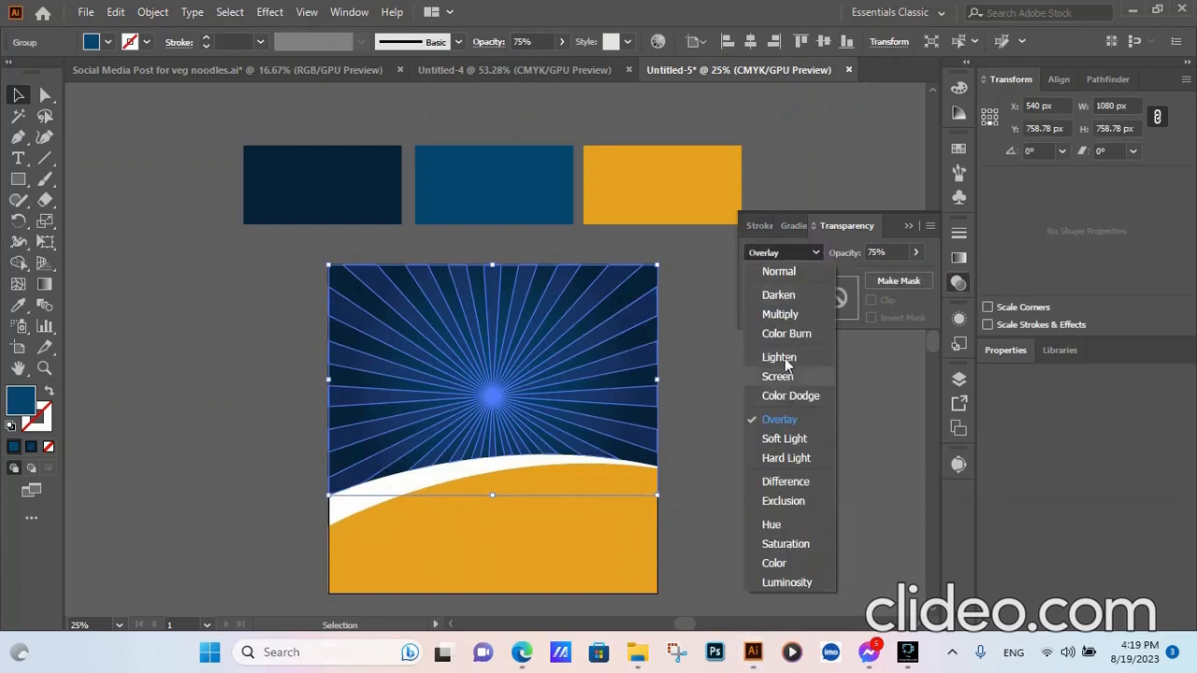
click(779, 314)
click(765, 433)
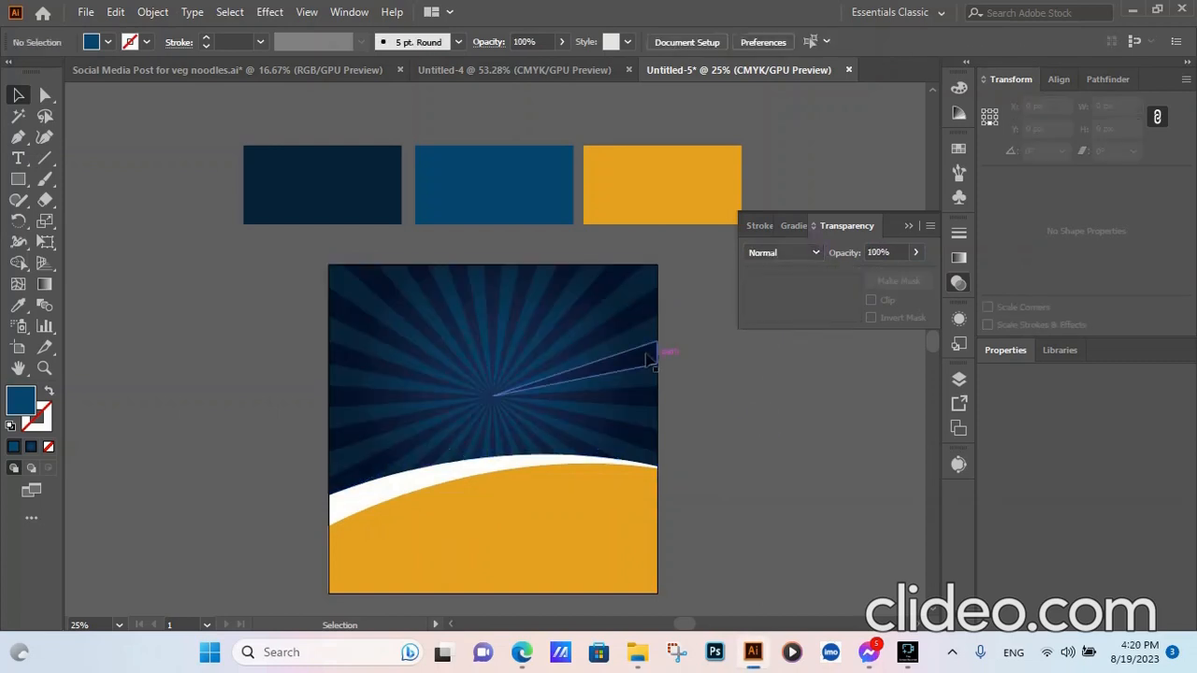
click(621, 339)
click(812, 255)
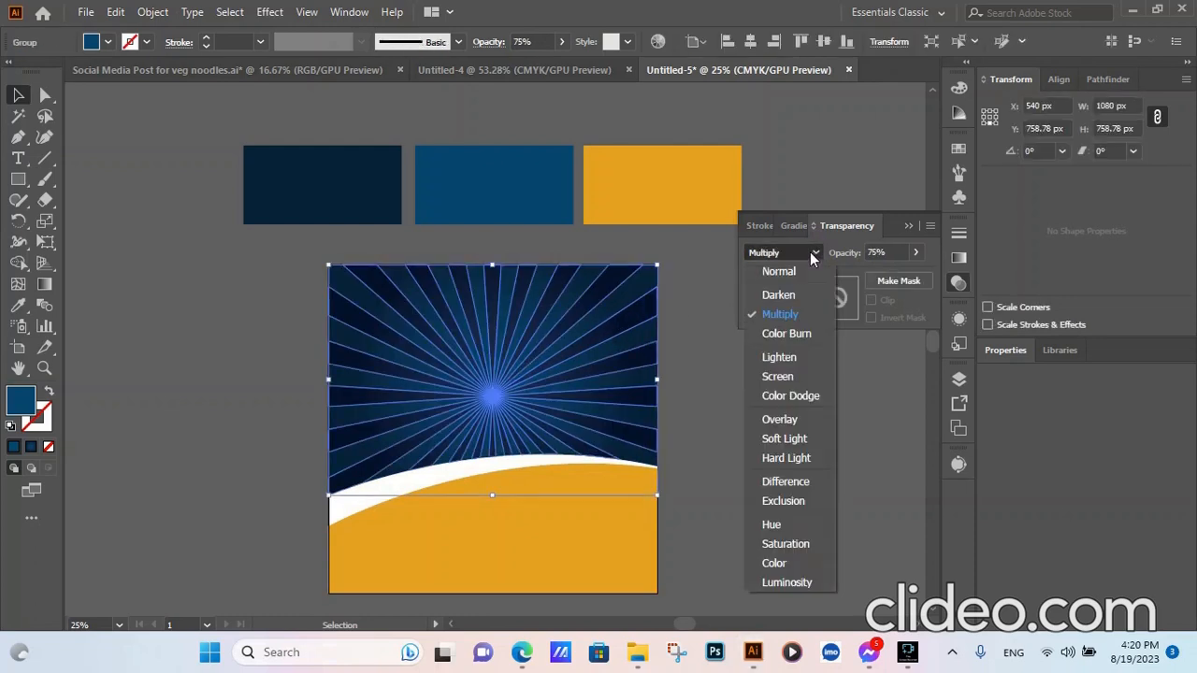
click(785, 423)
click(765, 437)
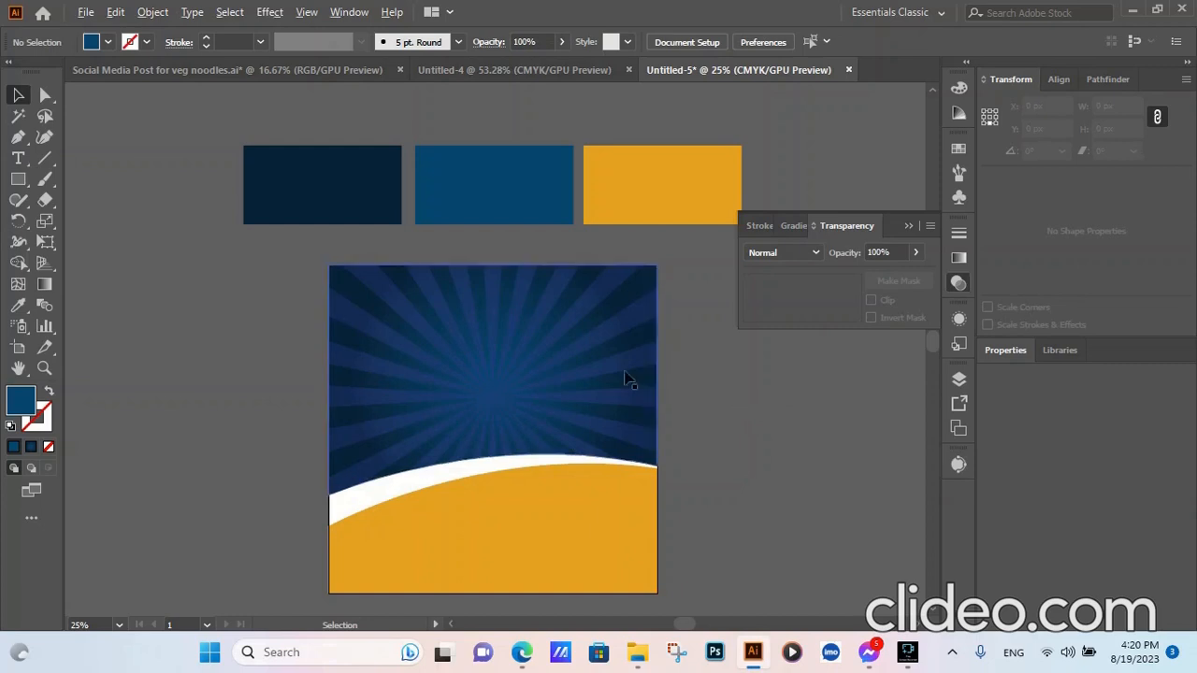
click(913, 222)
scroll(828, 360, down, 1)
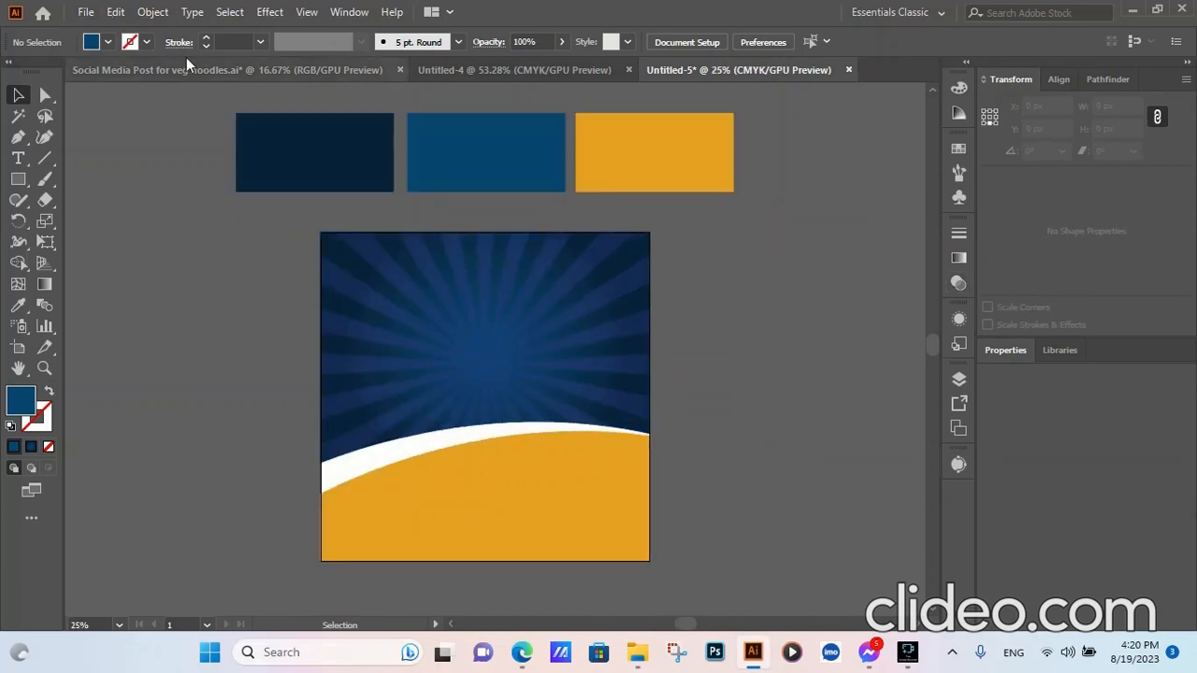
- Place the veg Noodles3 image and move it to the right of the artboard
click(83, 12)
click(126, 300)
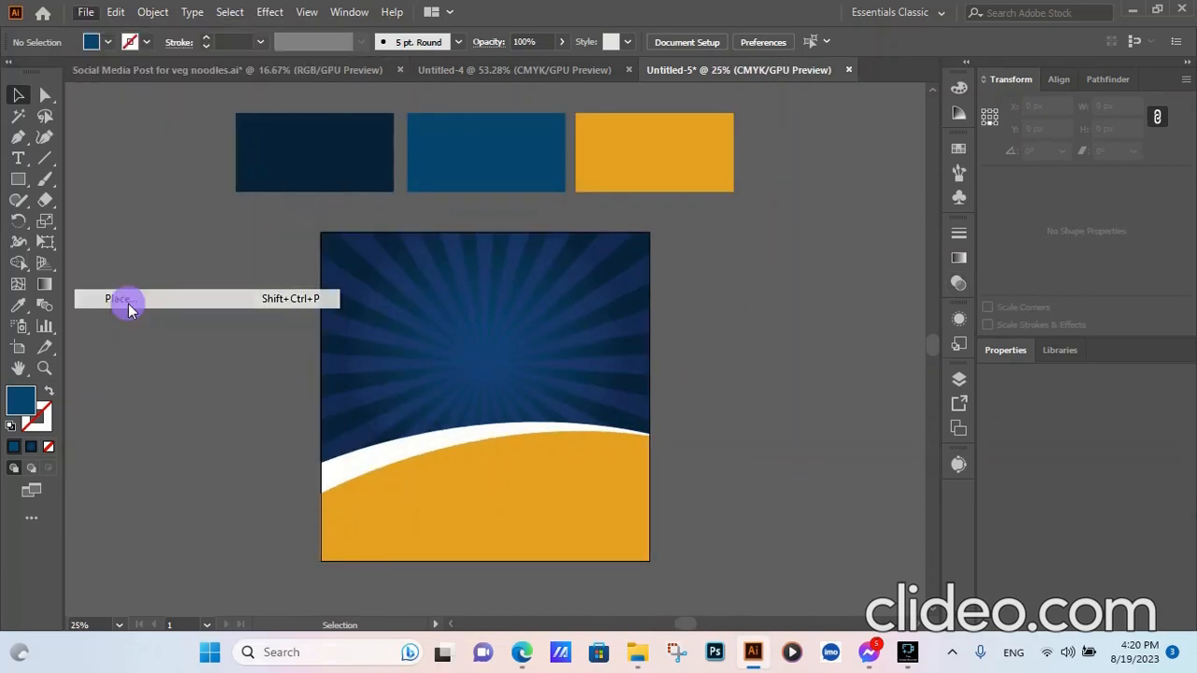
scroll(422, 323, down, 10)
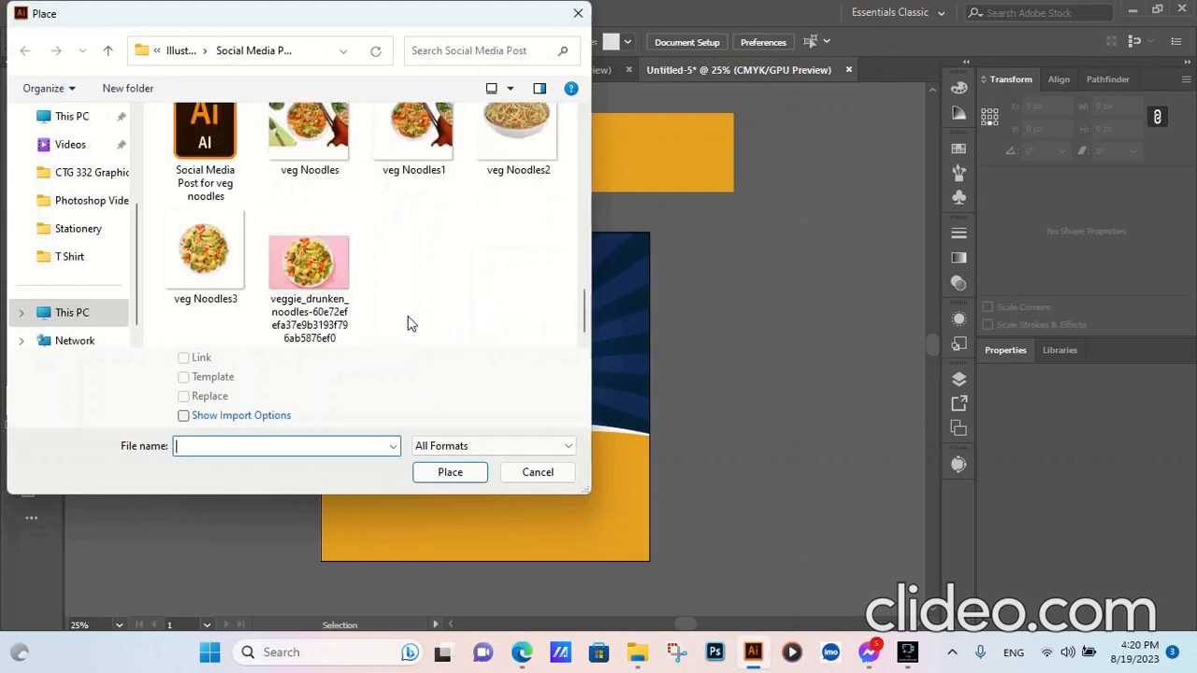
click(205, 251)
click(449, 472)
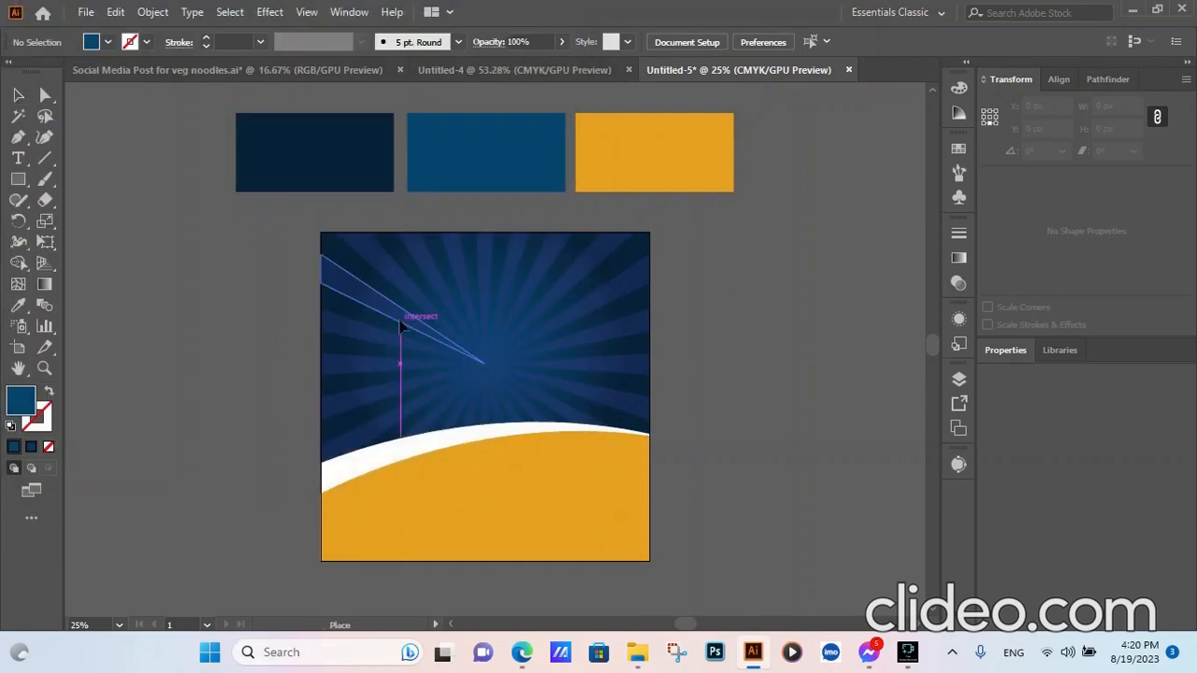
click(401, 326)
drag(460, 374, 748, 387)
scroll(748, 381, up, 1)
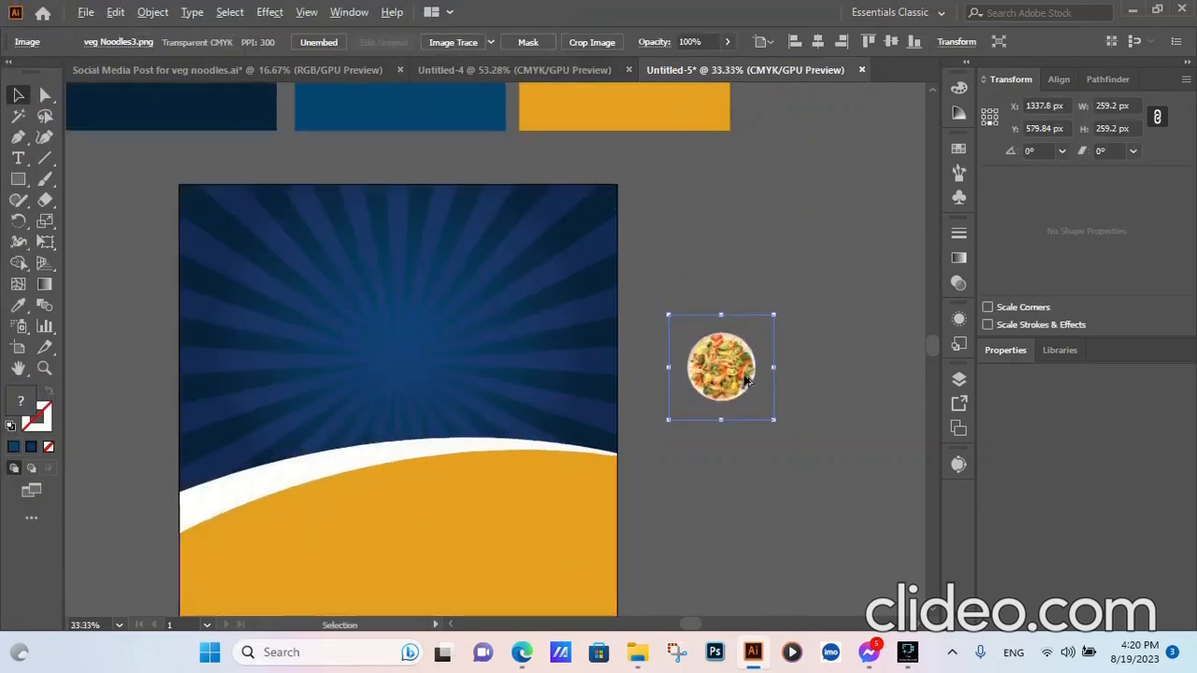
scroll(748, 382, up, 5)
- Start cropping the noodle photo, bringing the top and bottom edges to the plate
click(592, 42)
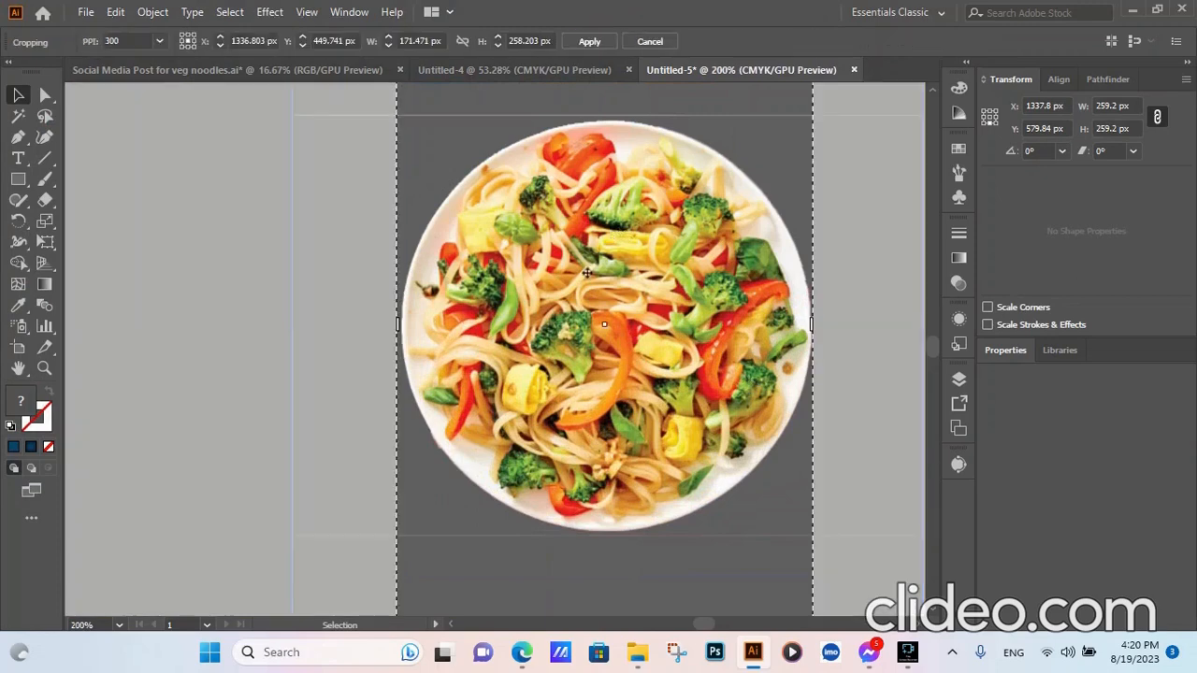
scroll(586, 436, down, 2)
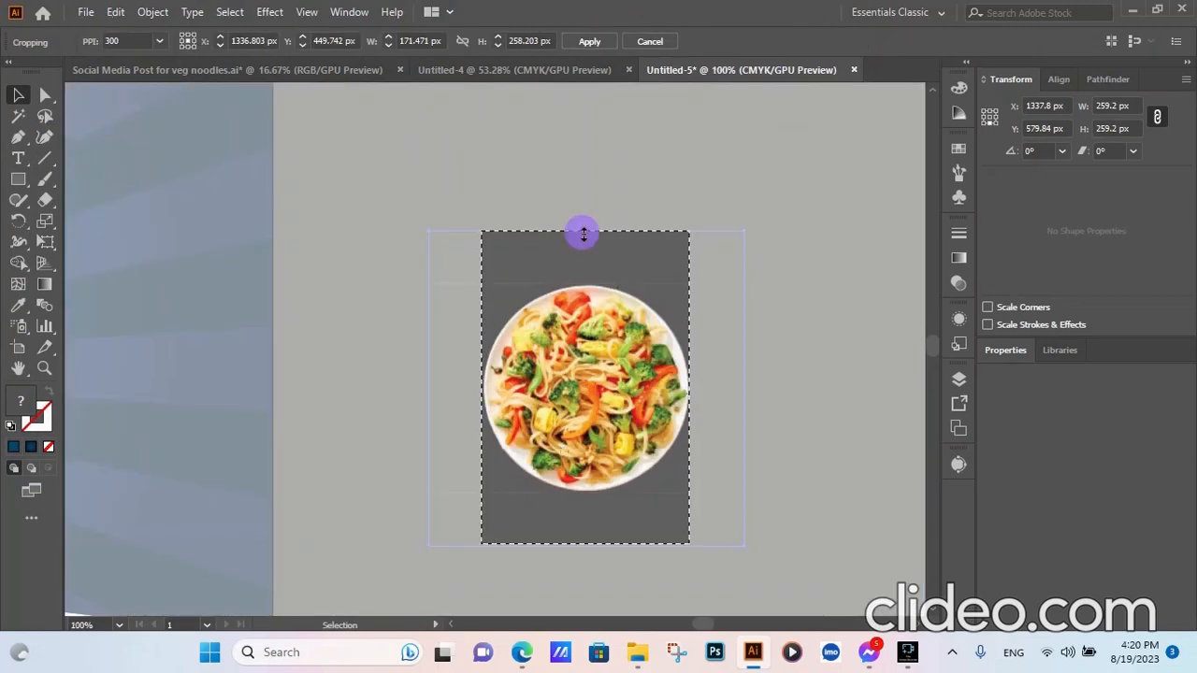
drag(582, 235, 586, 283)
drag(596, 545, 586, 489)
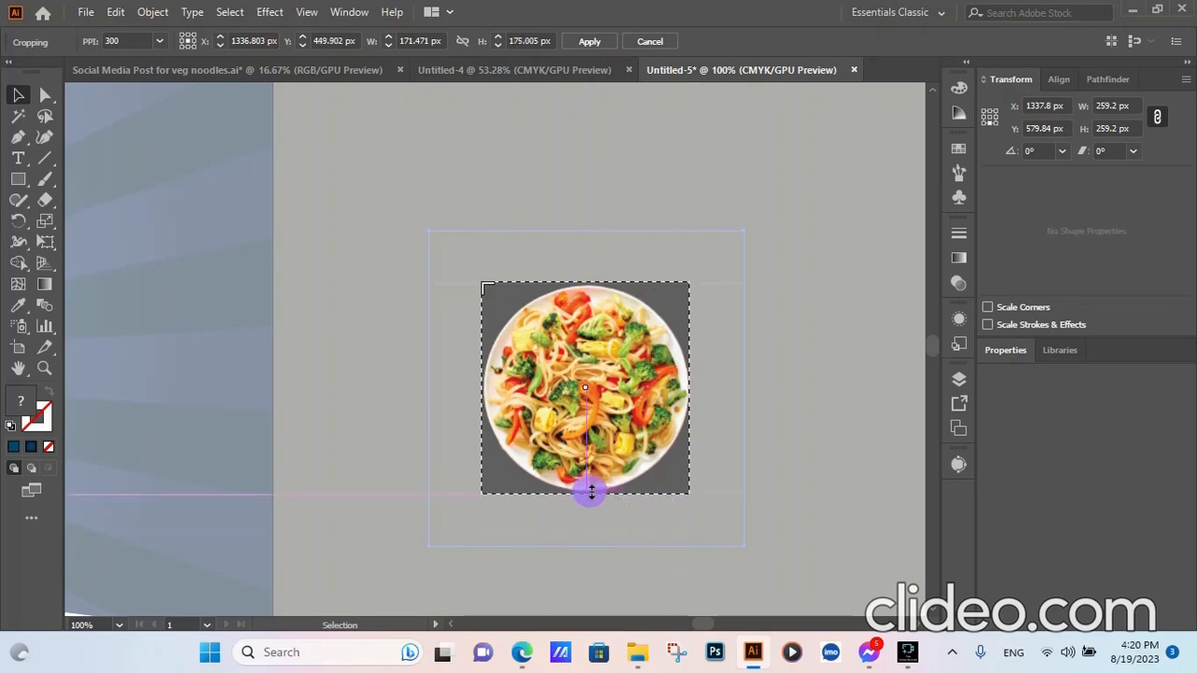
scroll(586, 287, up, 1)
scroll(586, 285, up, 5)
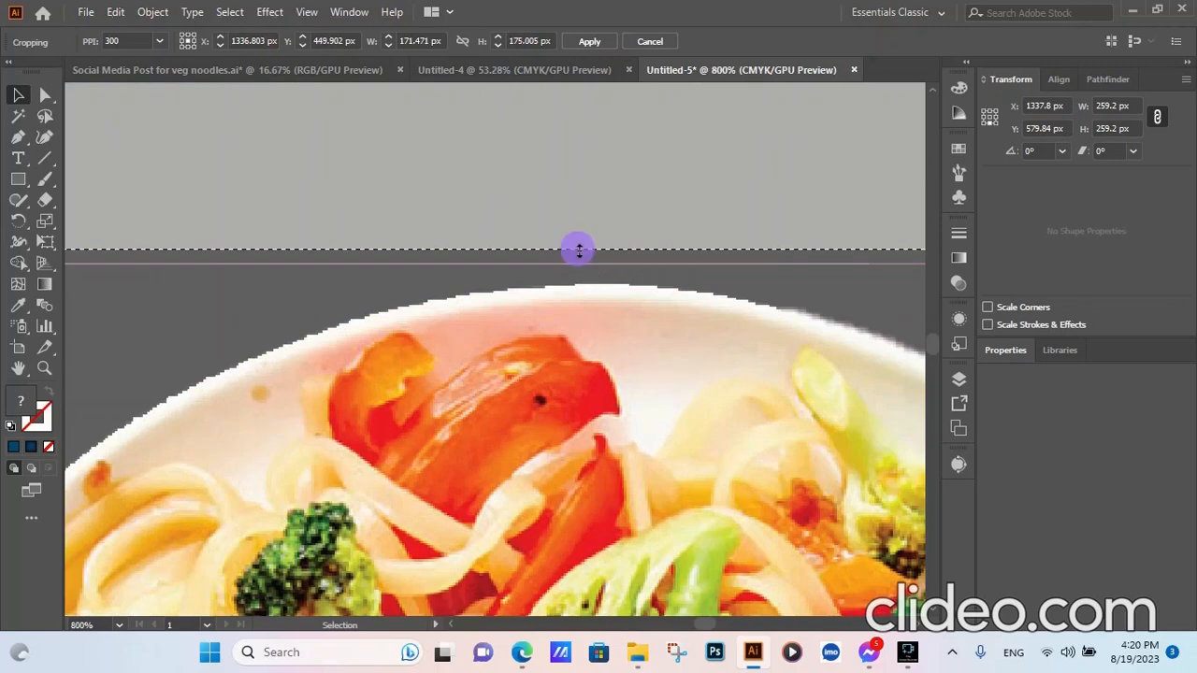
- Tighten the crop's top, bottom and left edges to the plate rim and apply it
drag(574, 250, 576, 268)
scroll(614, 328, down, 7)
scroll(608, 459, up, 7)
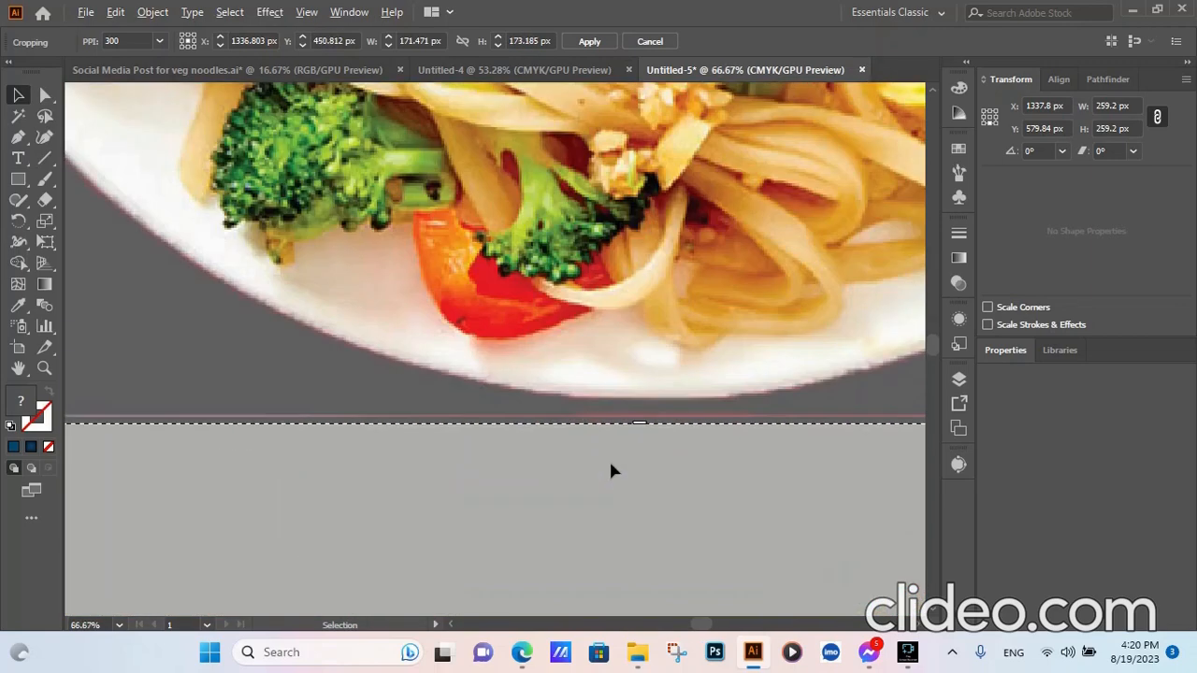
drag(633, 422, 636, 415)
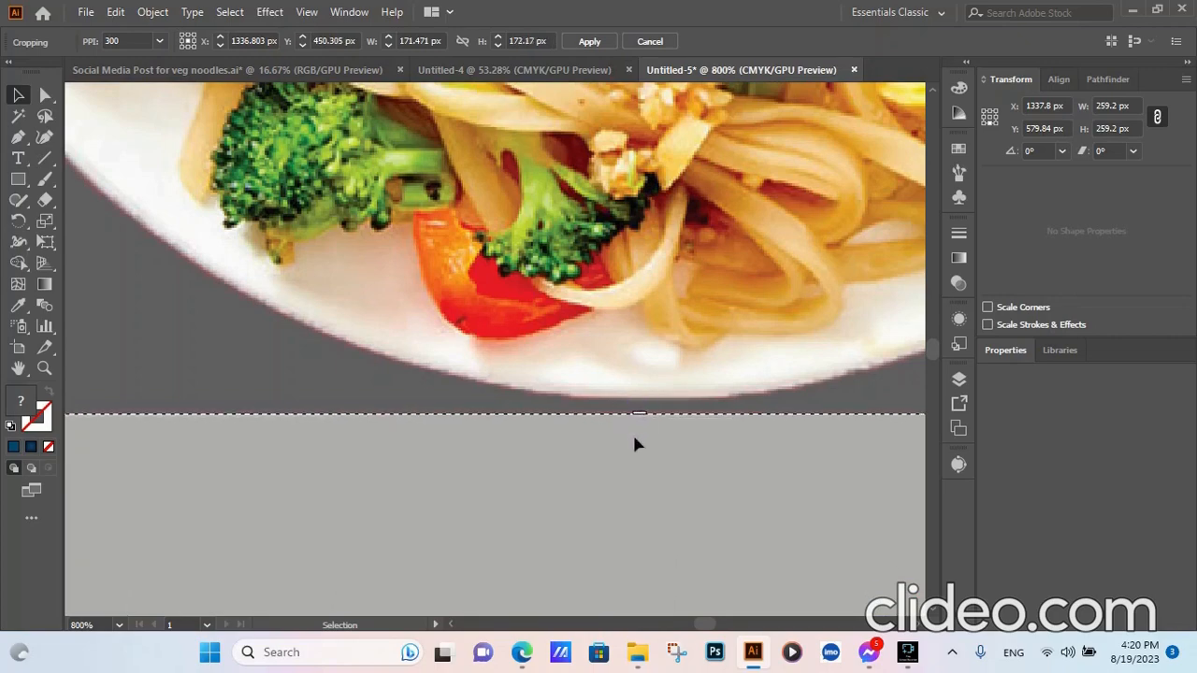
scroll(610, 446, down, 5)
scroll(784, 276, up, 5)
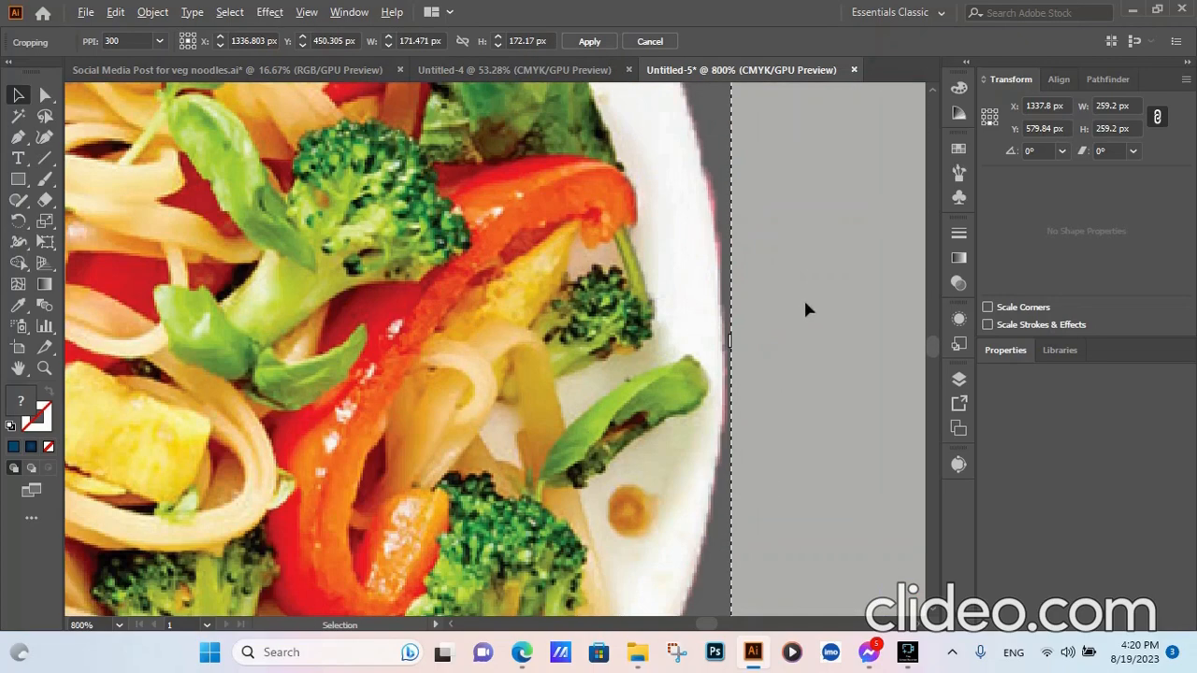
scroll(803, 298, down, 4)
scroll(389, 310, up, 4)
drag(371, 317, 383, 316)
scroll(382, 316, down, 5)
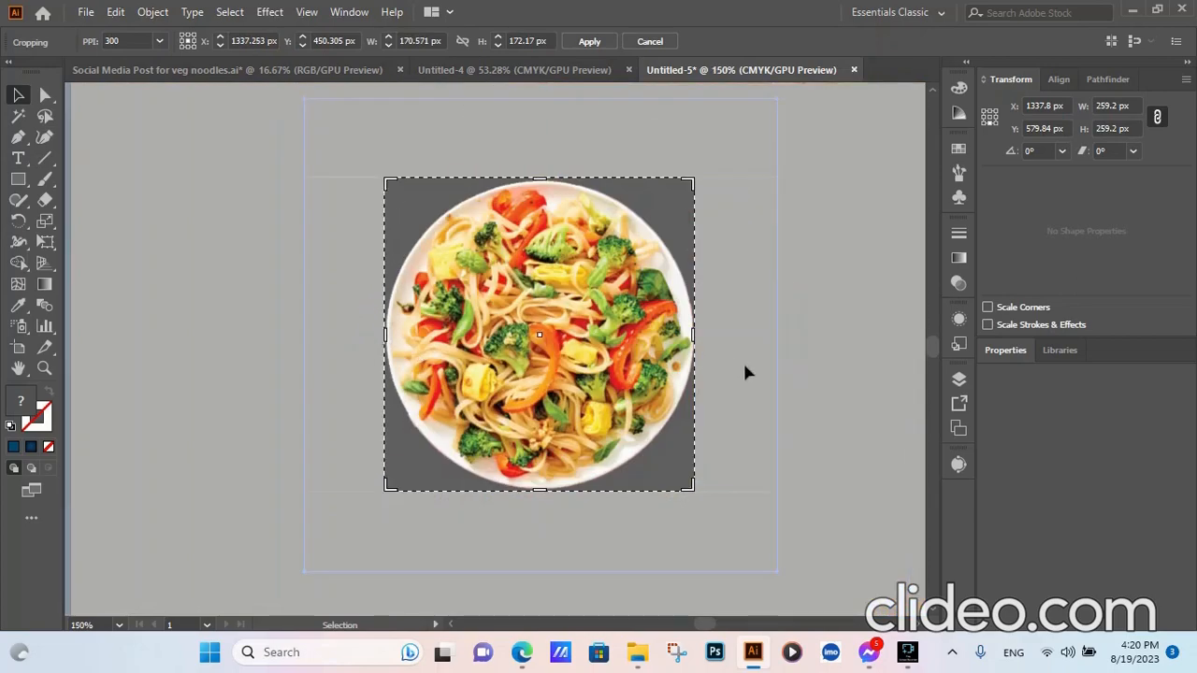
key(Return)
click(726, 365)
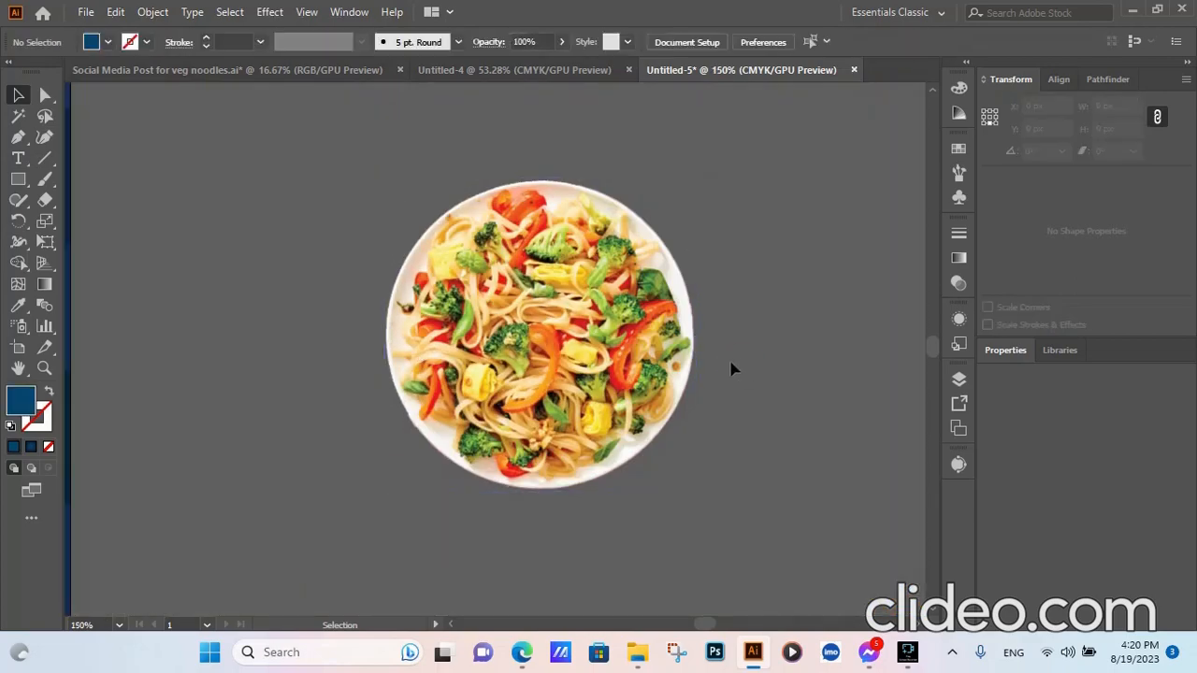
- Move the noodle plate onto the artboard and set its width to 600 px
scroll(732, 368, down, 6)
drag(711, 357, 471, 348)
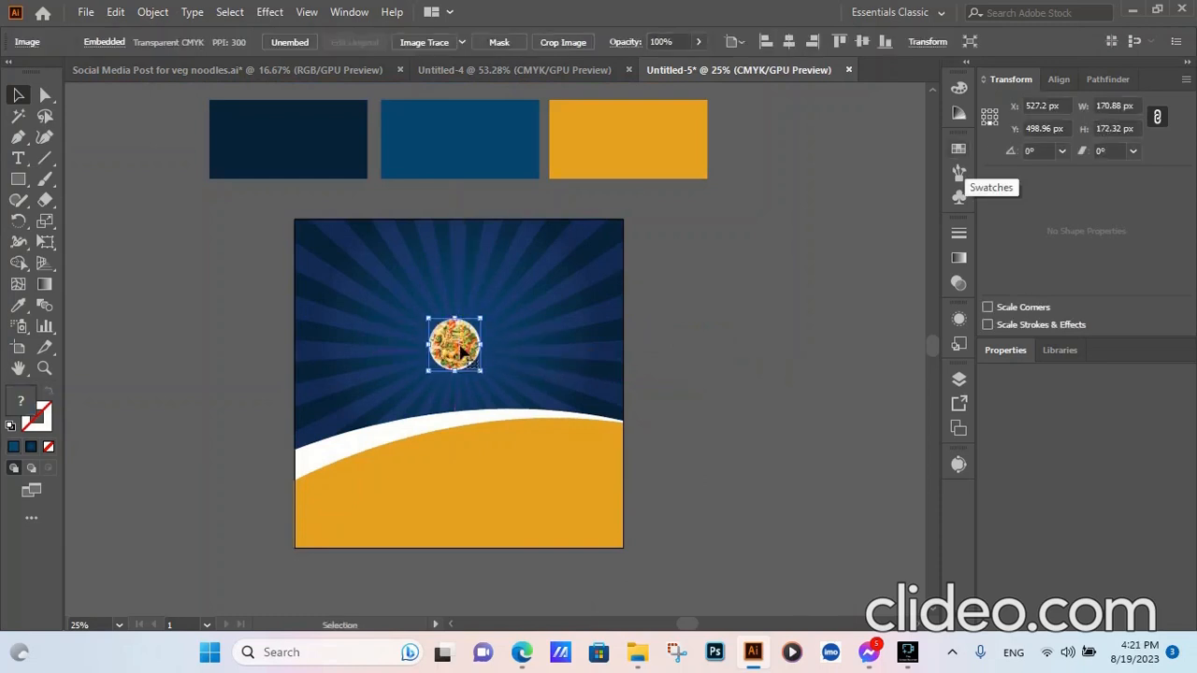
drag(481, 320, 544, 253)
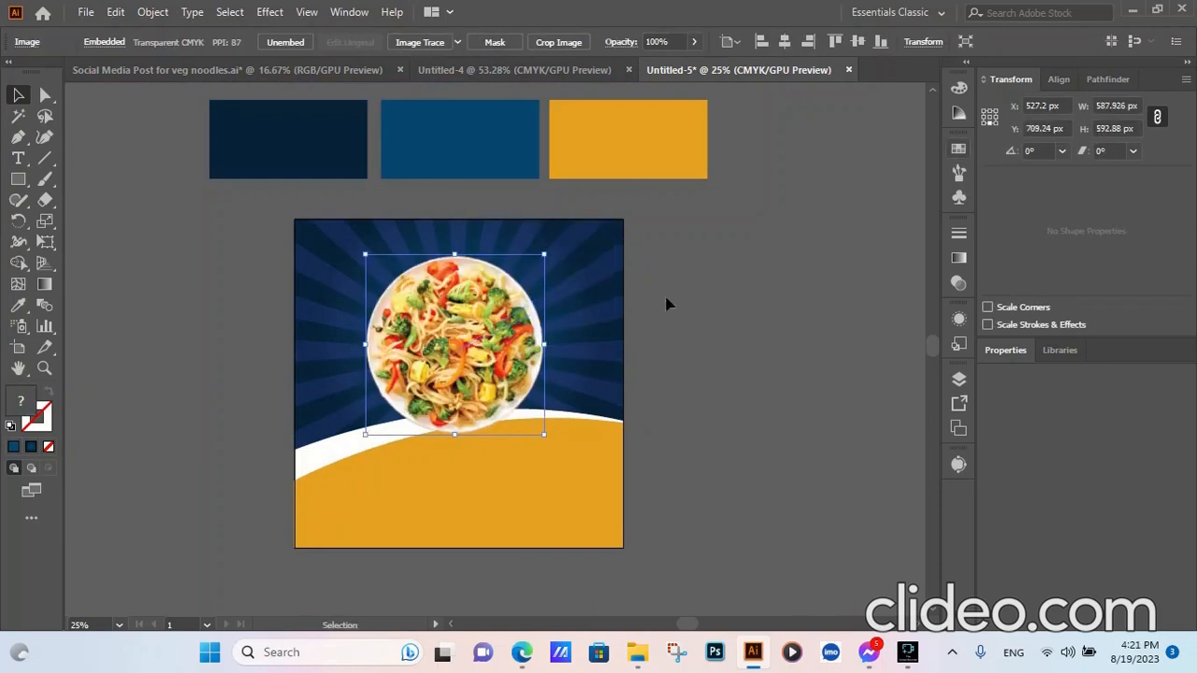
click(1118, 106)
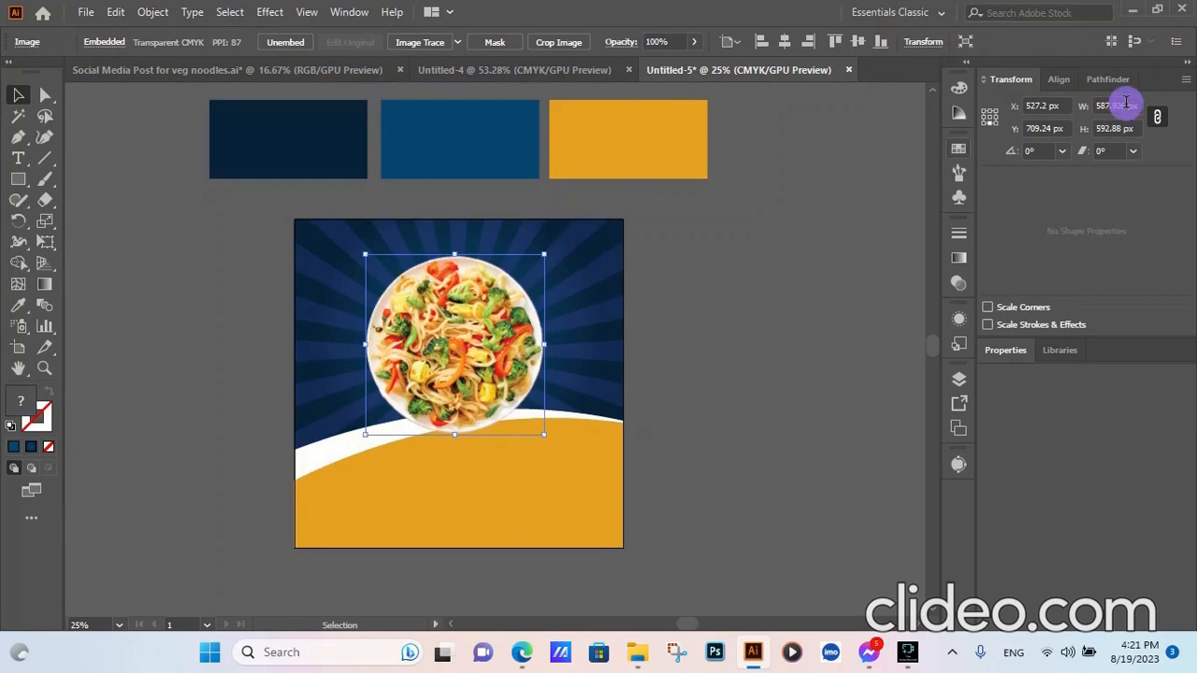
text(60)
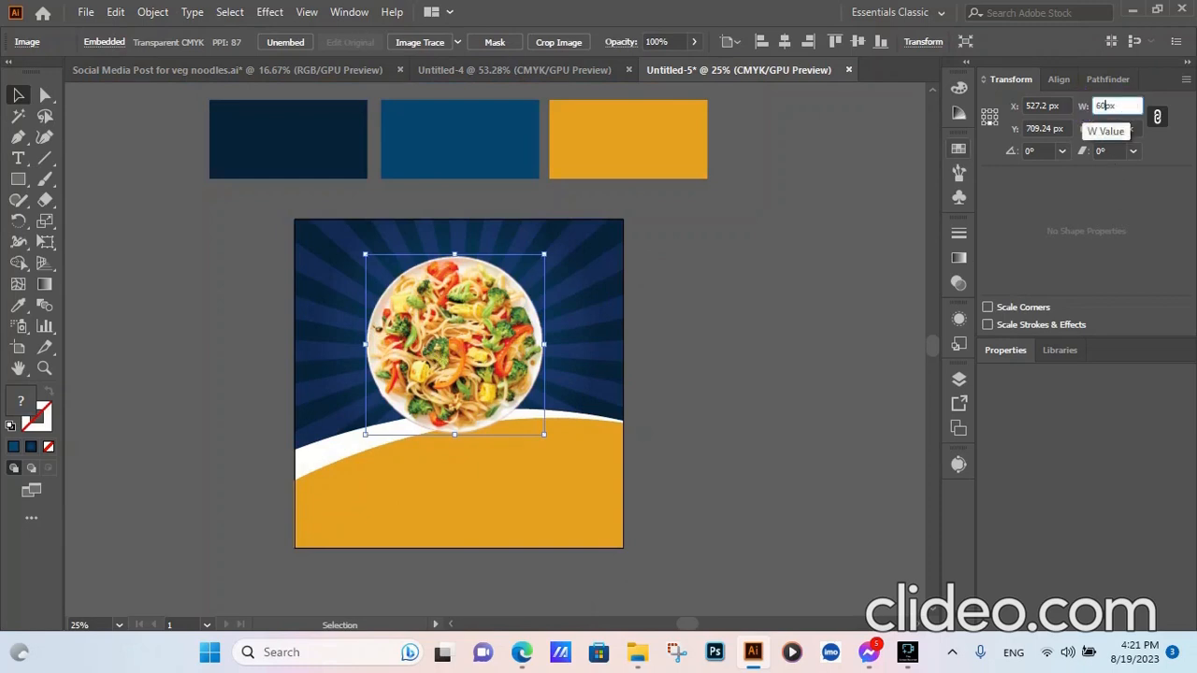
text(0)
click(773, 312)
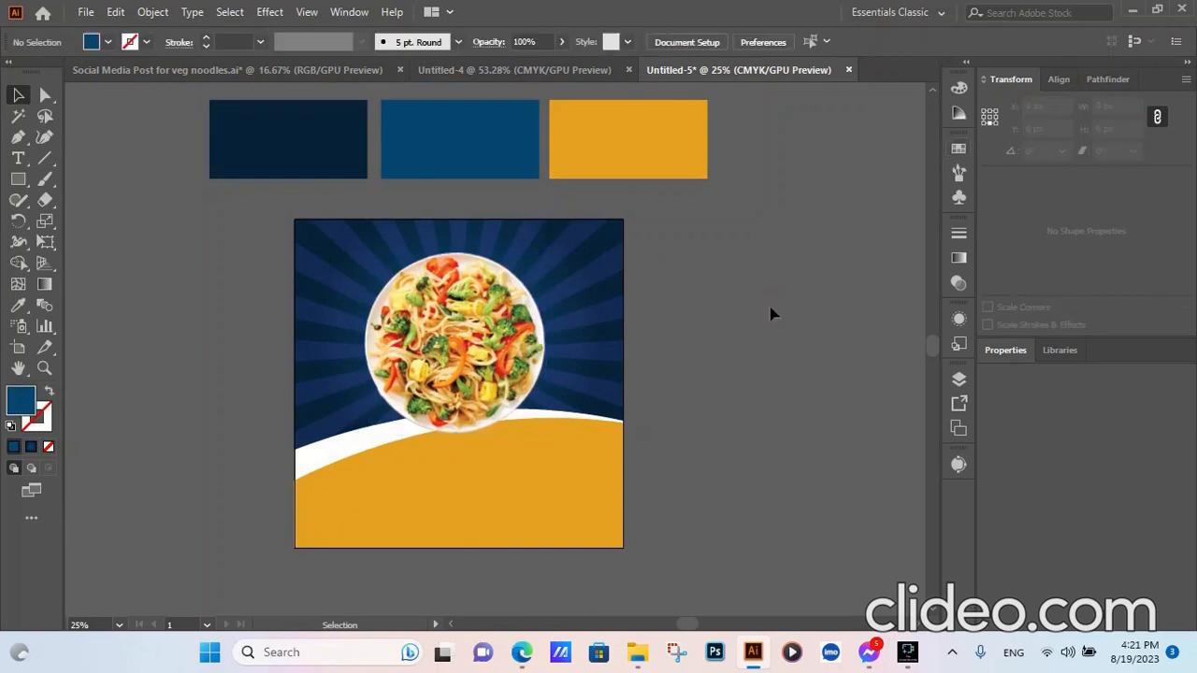
- Centre the noodle plate horizontally and vertically on the artboard
mouse_move(497, 342)
mouse_down()
mouse_move(480, 347)
mouse_move(486, 362)
mouse_up()
click(784, 41)
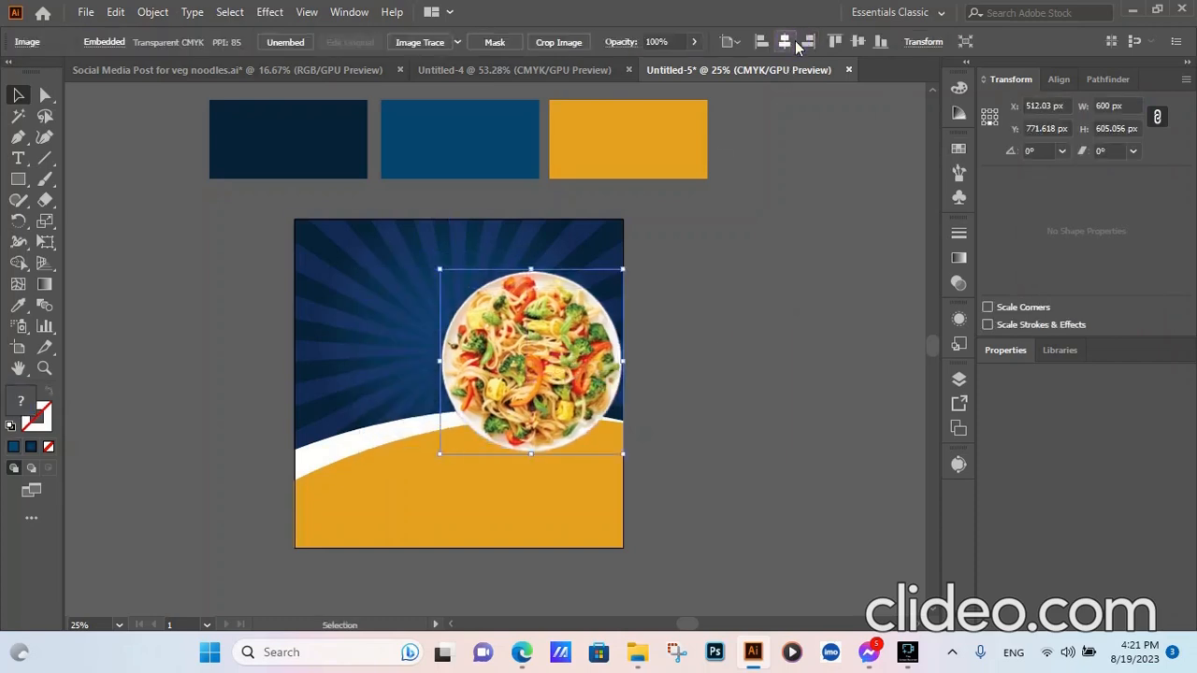
click(856, 41)
click(796, 278)
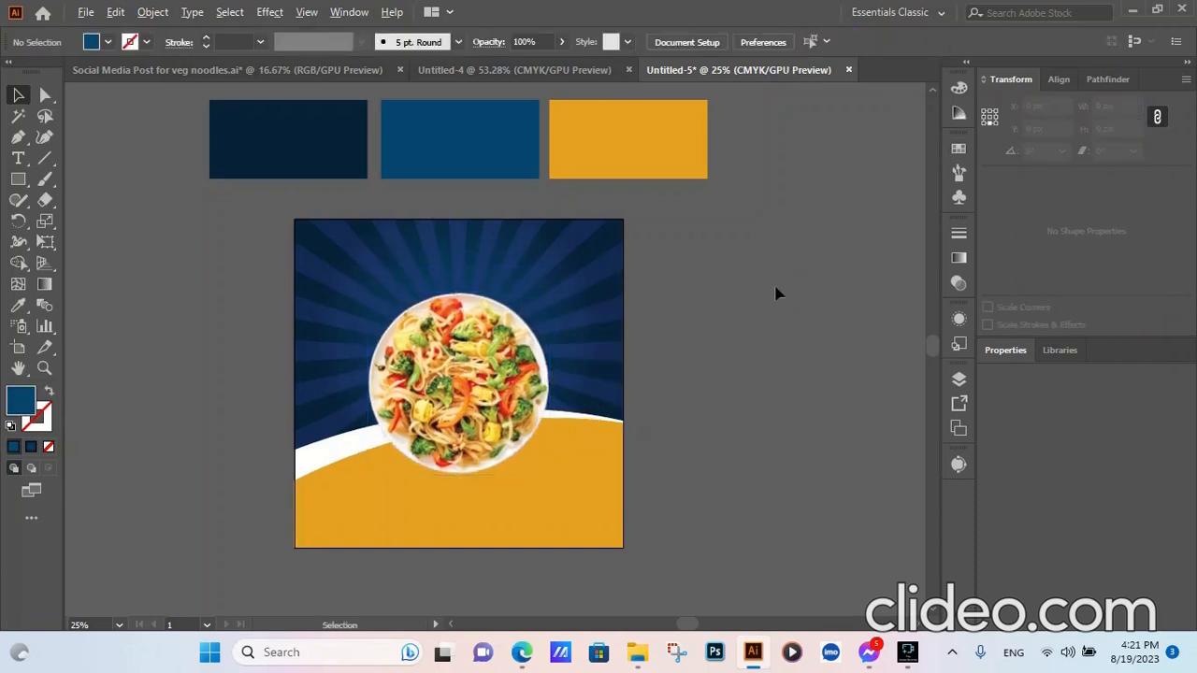
- Start a new text line to the left of the artboard
scroll(777, 294, down, 1)
scroll(552, 311, up, 1)
scroll(547, 319, down, 1)
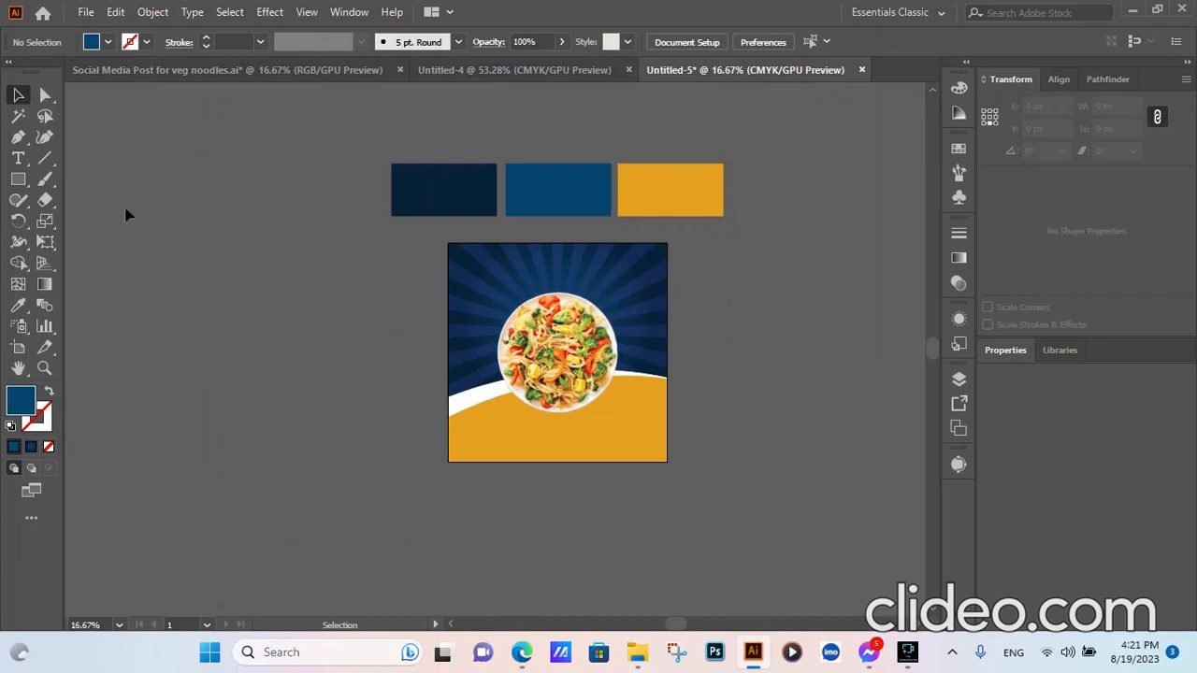
click(27, 160)
click(213, 317)
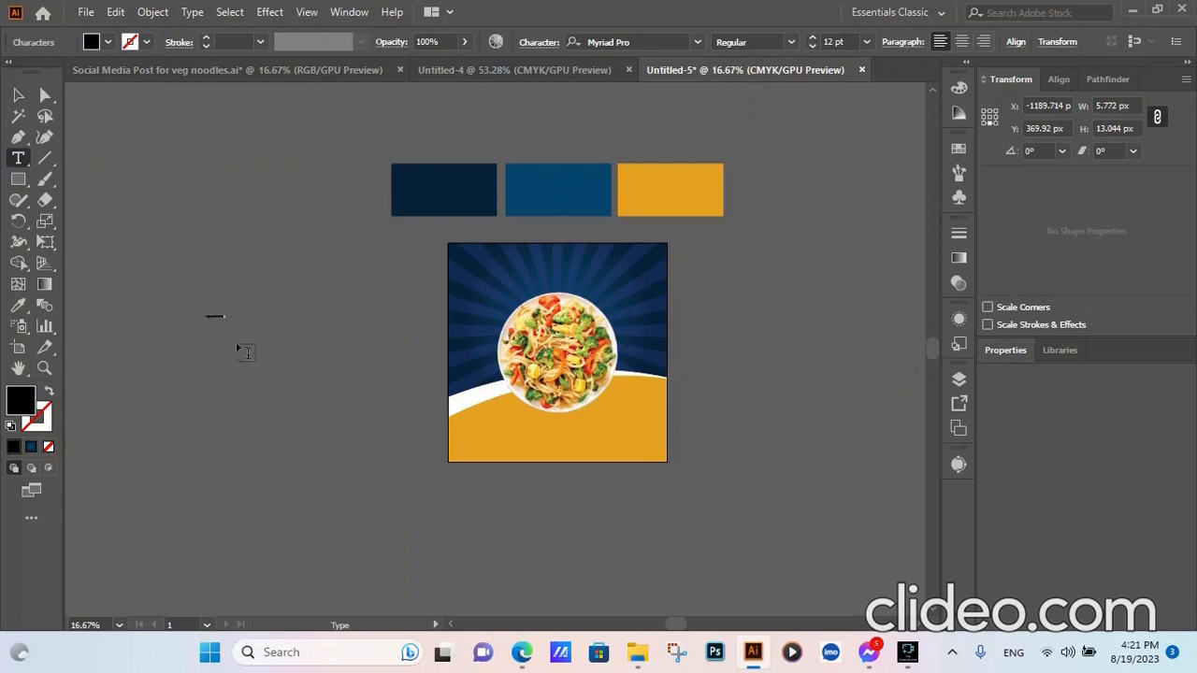
- Set the new text to 70 pt and Title Case so it reads Vegetable Noodles
click(18, 94)
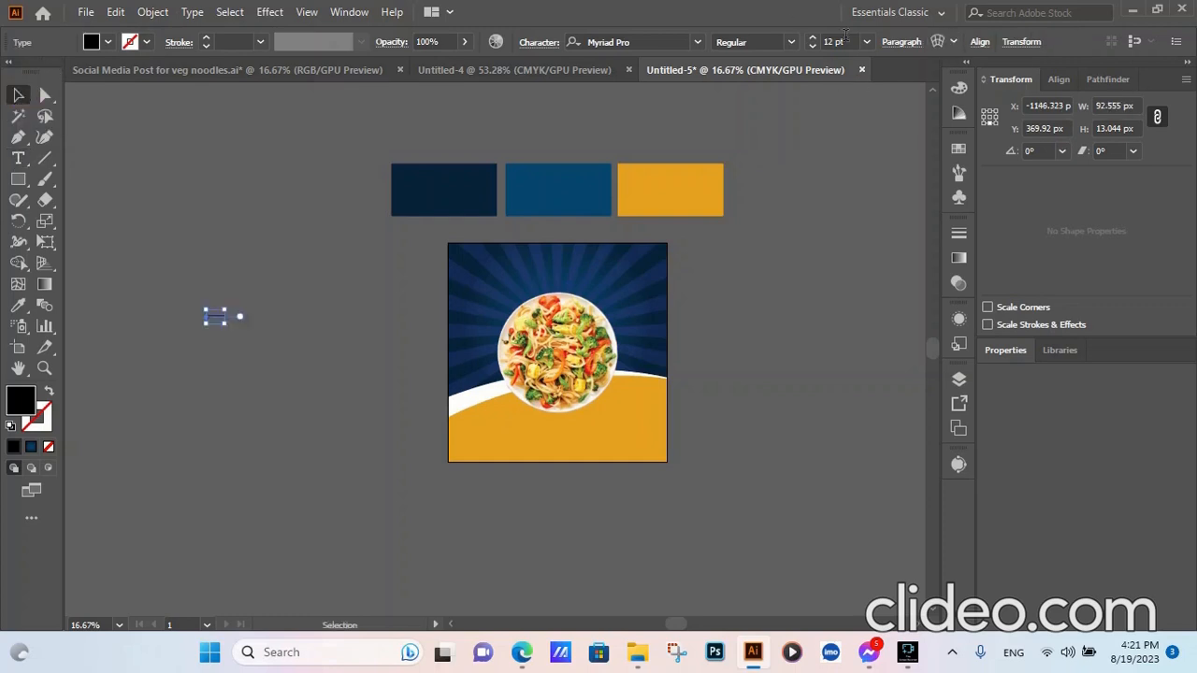
click(842, 40)
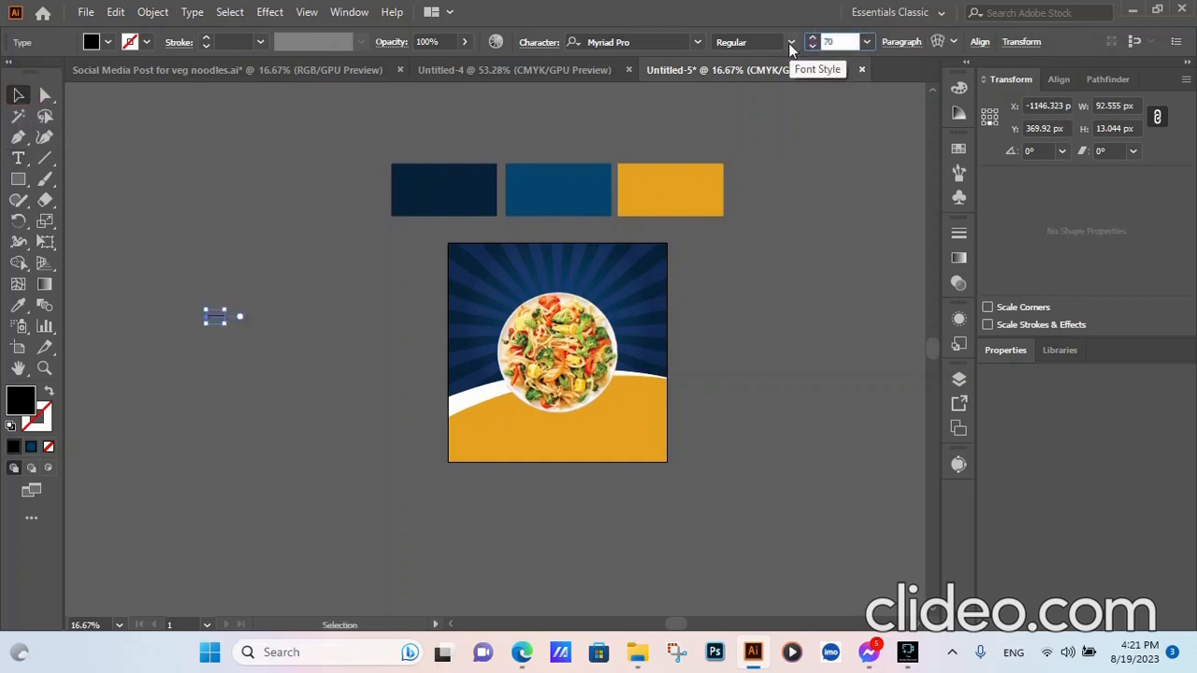
click(377, 320)
click(279, 321)
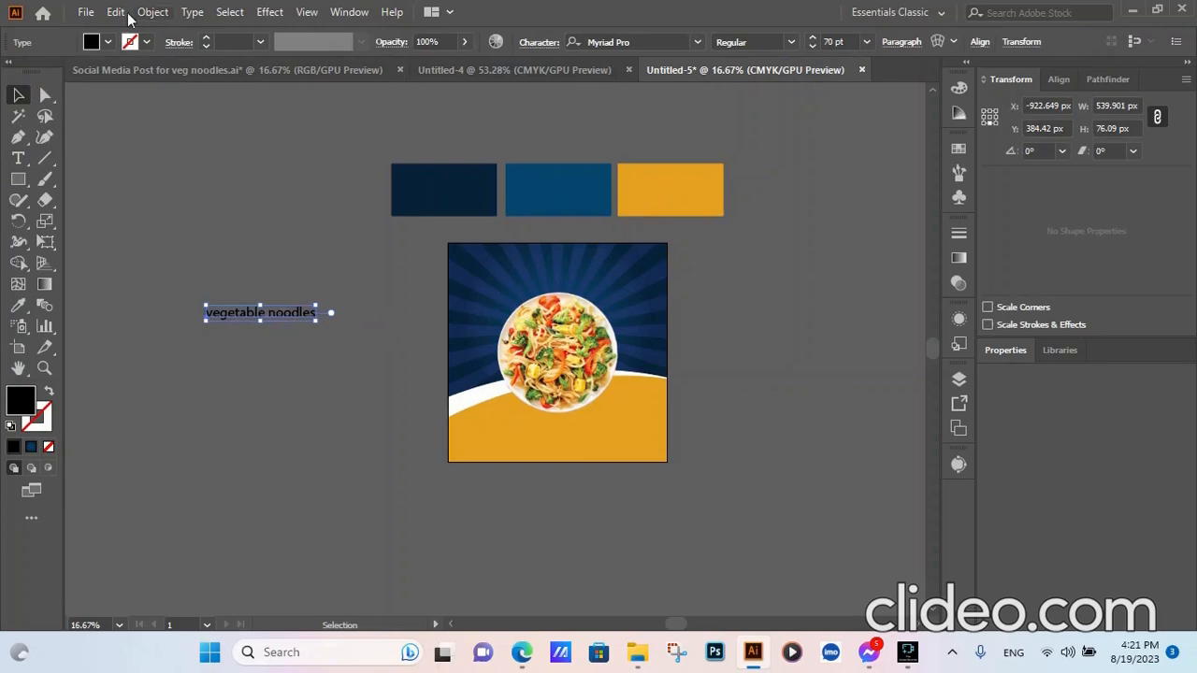
click(192, 12)
mouse_move(259, 287)
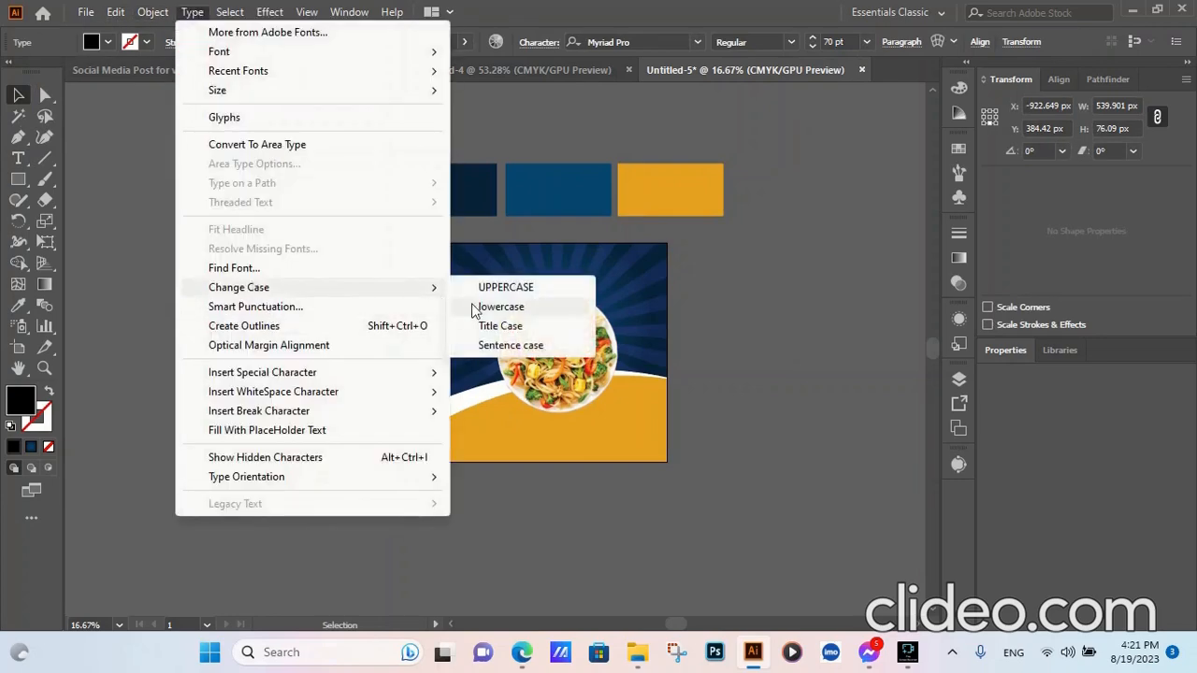
click(505, 325)
- Apply Dancing Script Bold to the Vegetable Noodles title and move it up and right
click(649, 40)
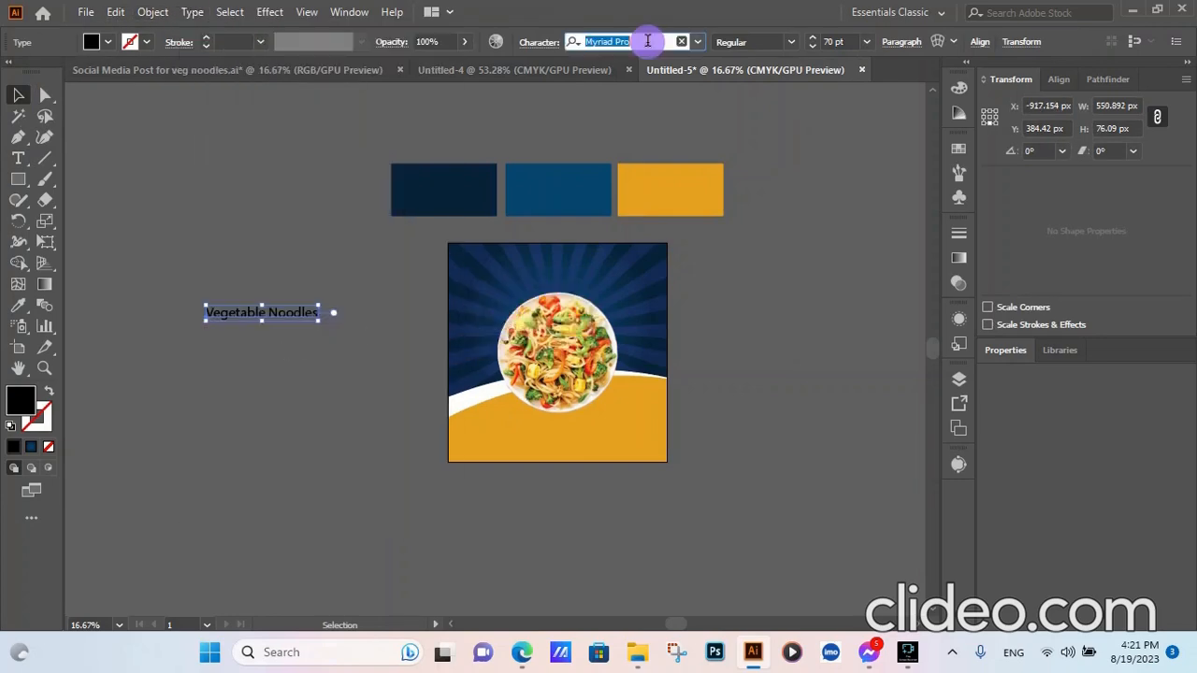
text(d)
click(652, 210)
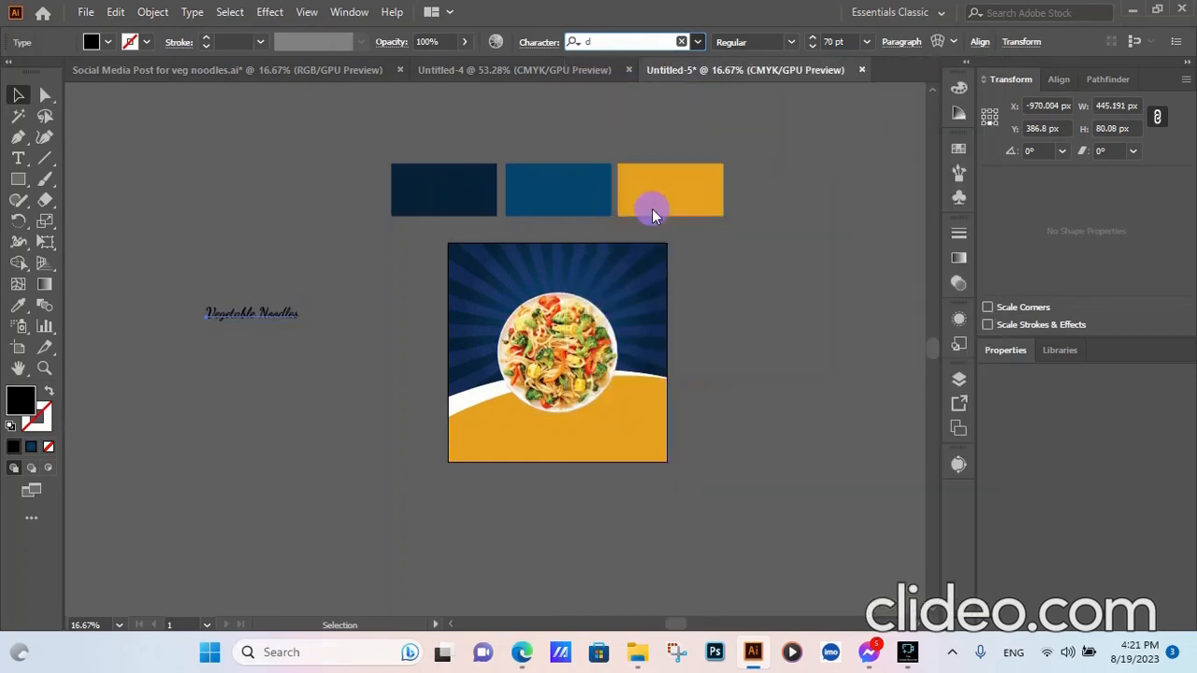
drag(246, 312, 323, 253)
click(356, 328)
- Add a second text line 'food menu' below the title at 100 pt
click(18, 158)
click(262, 280)
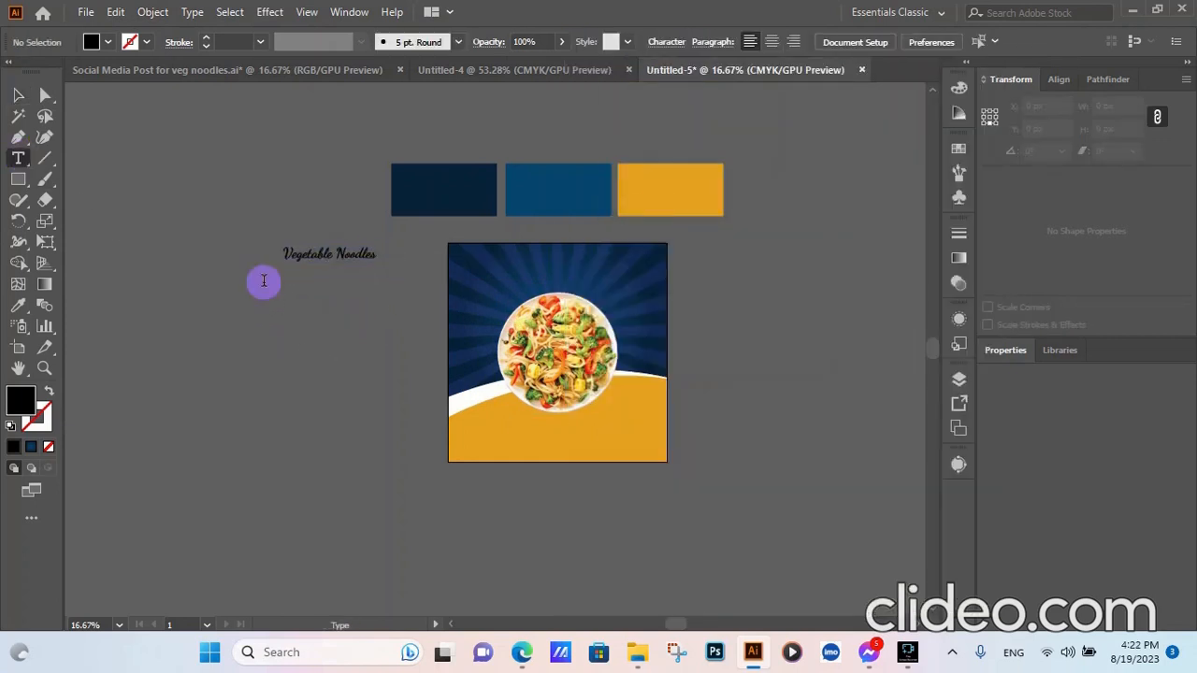
text(food m)
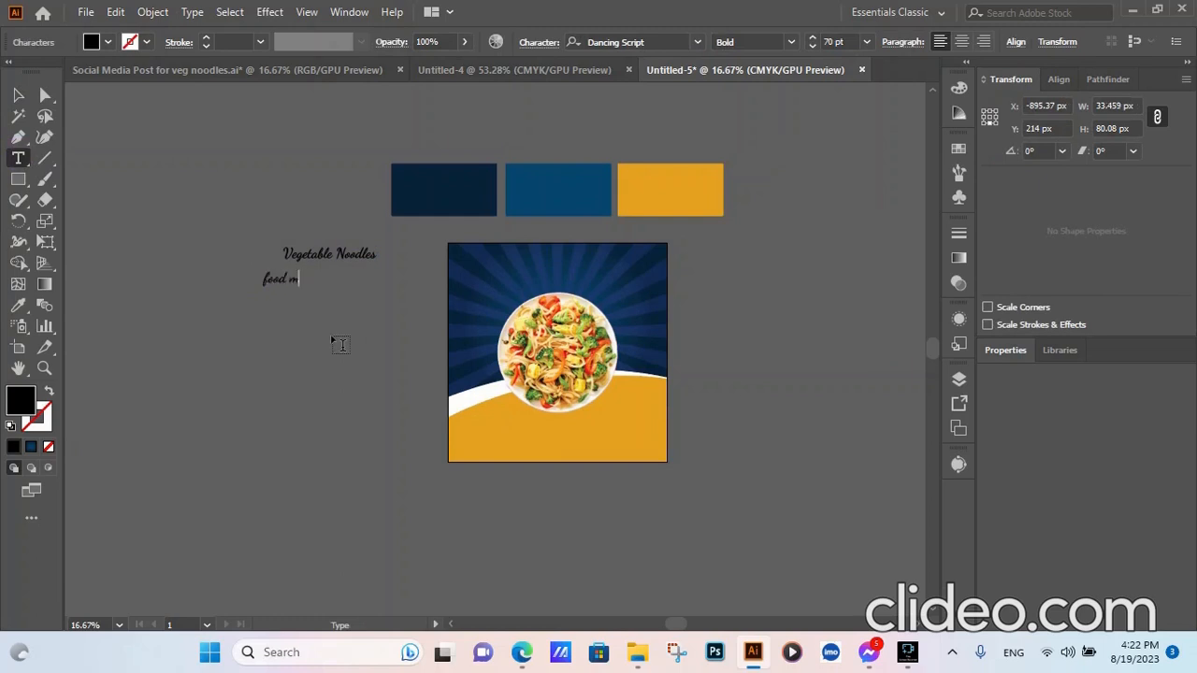
text(enu)
key(Escape)
click(849, 42)
text(100)
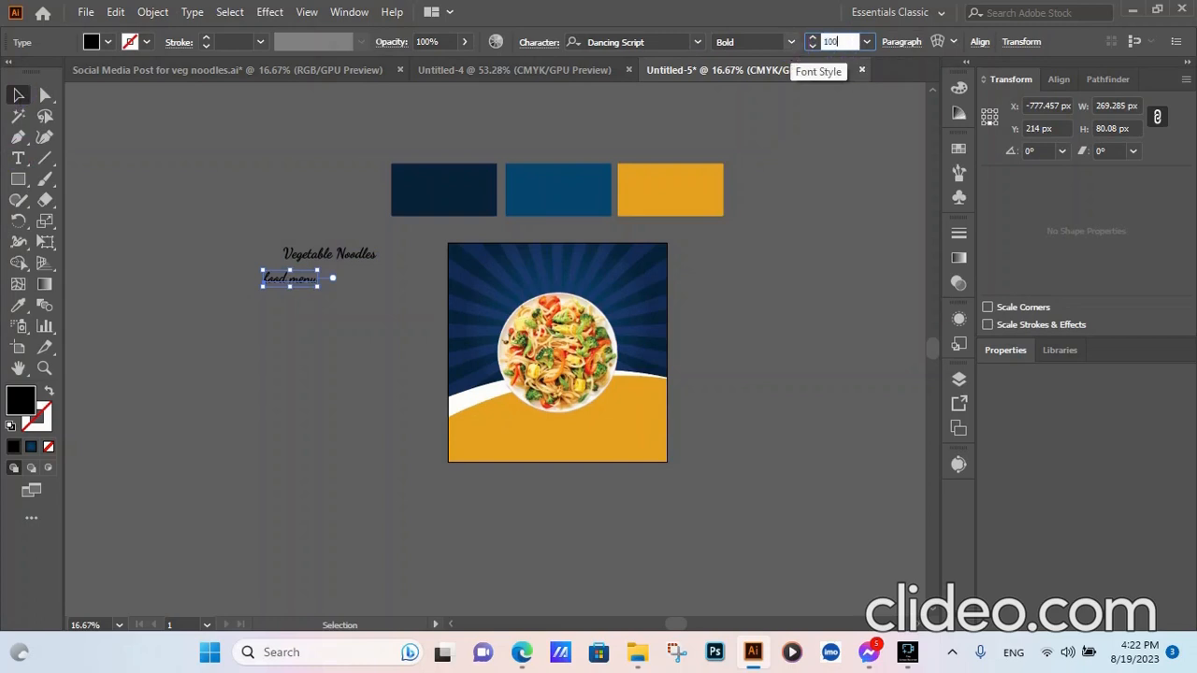
click(753, 318)
- Set the food menu text in Fontjek and change it to UPPERCASE
click(303, 278)
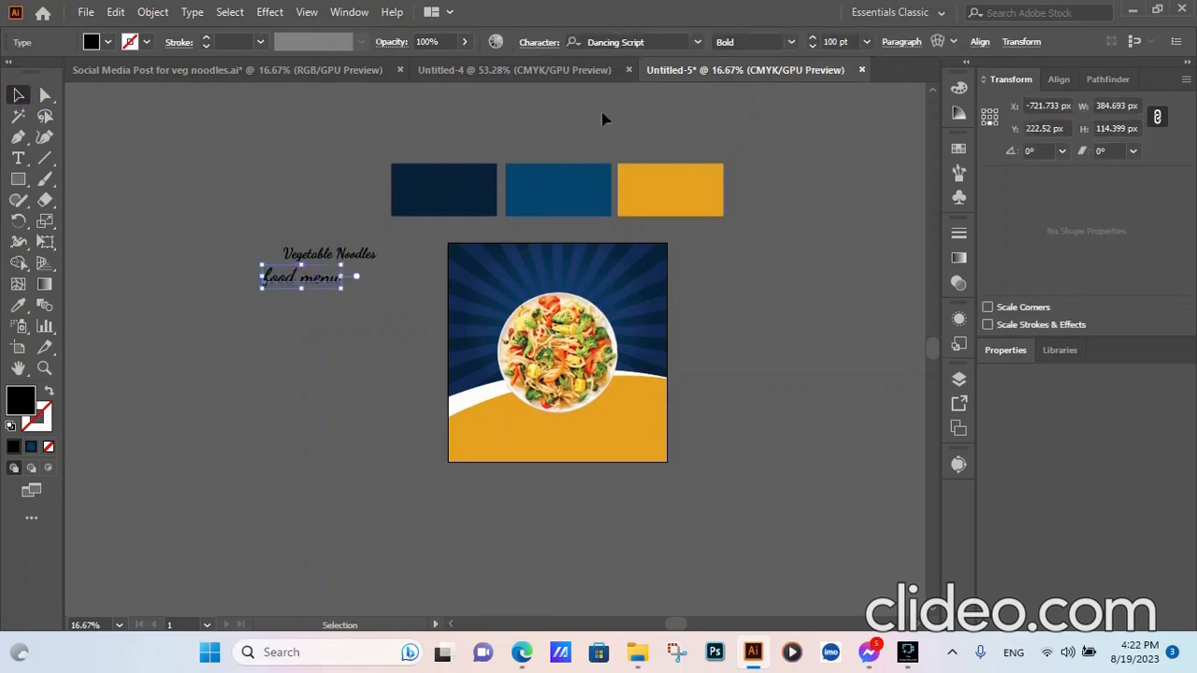
click(682, 42)
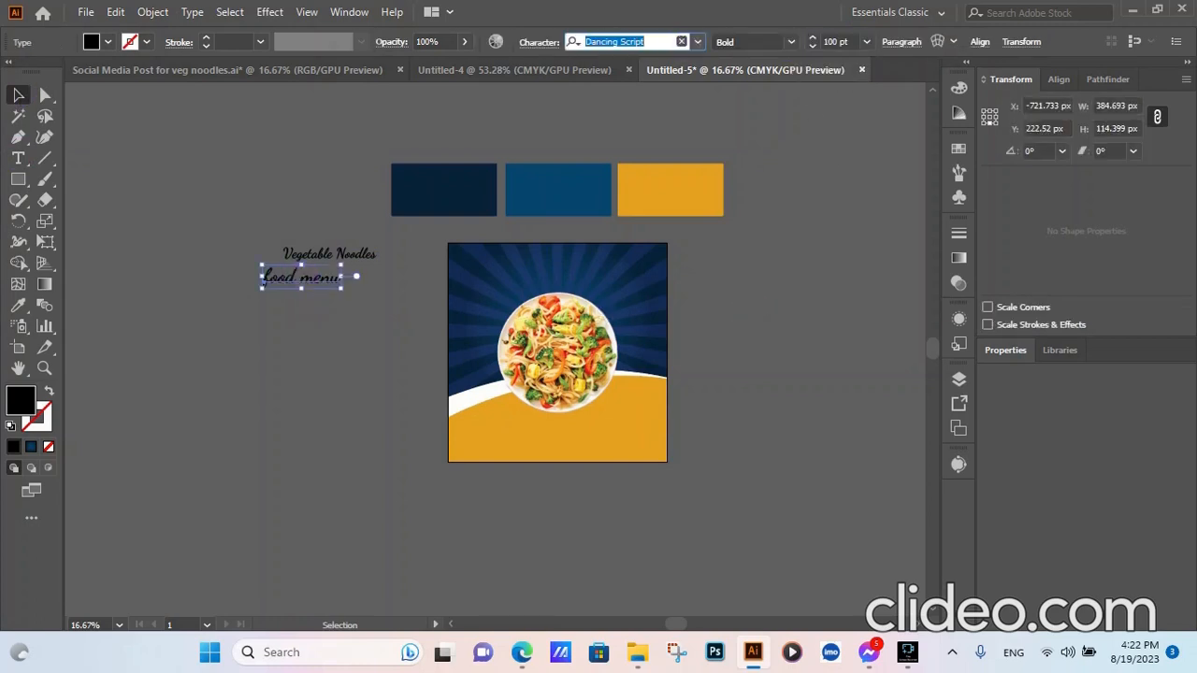
text(font)
click(727, 124)
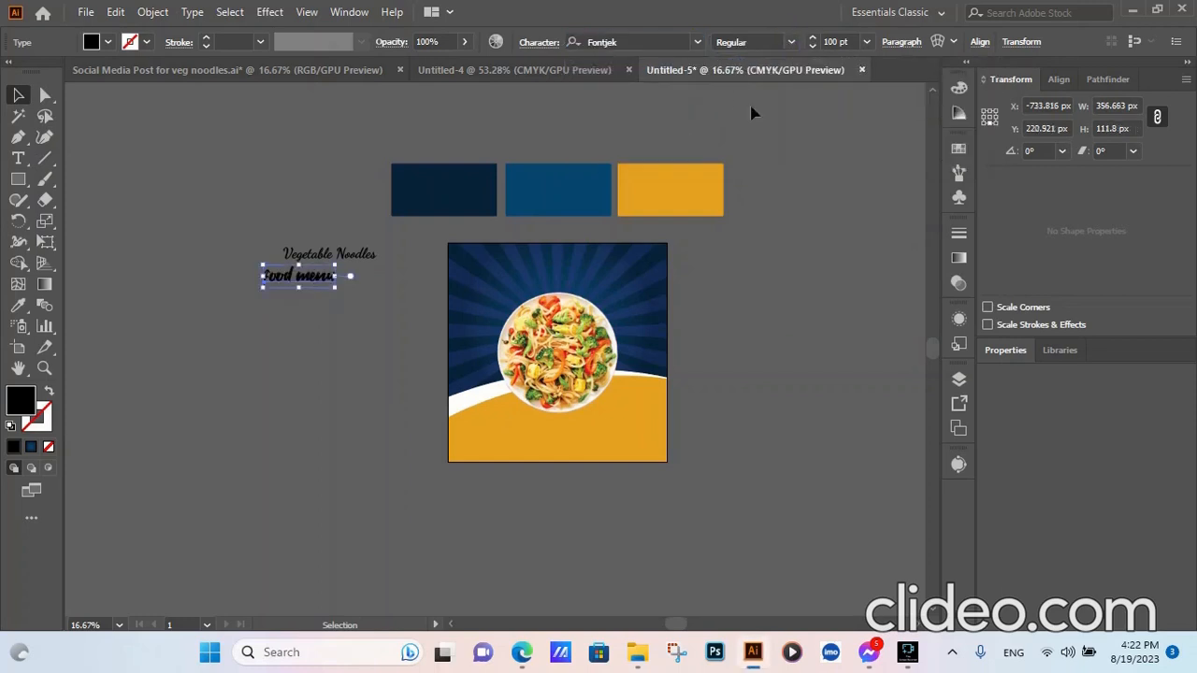
click(190, 12)
mouse_move(302, 297)
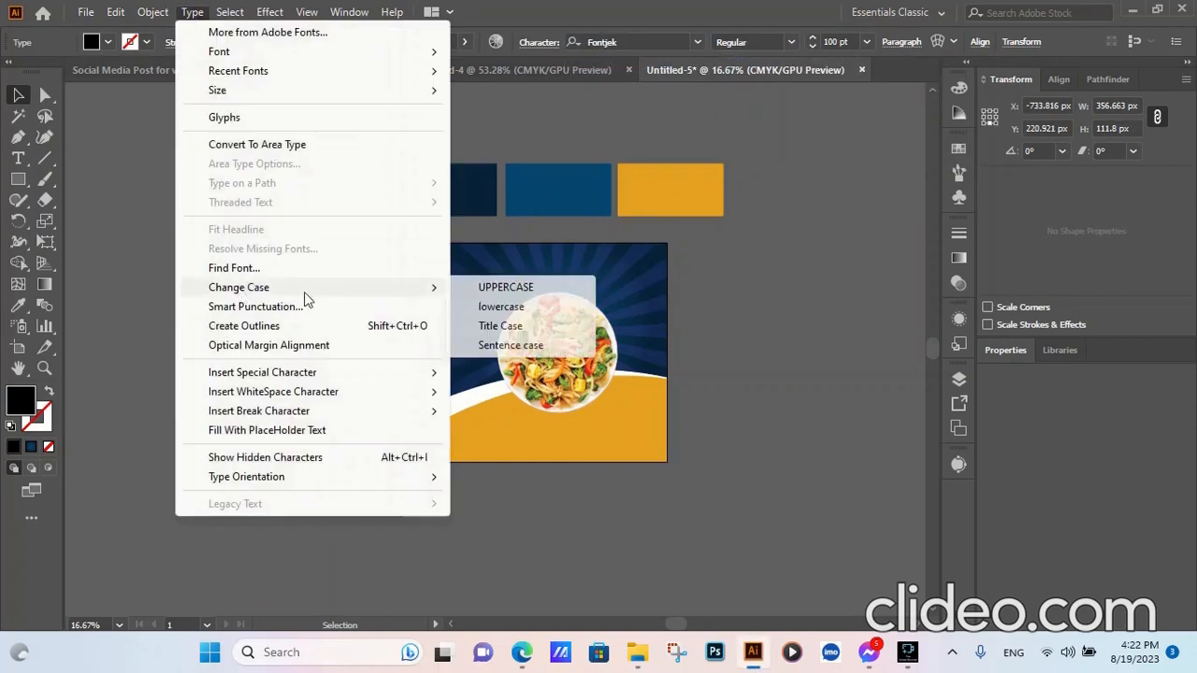
click(491, 285)
click(316, 345)
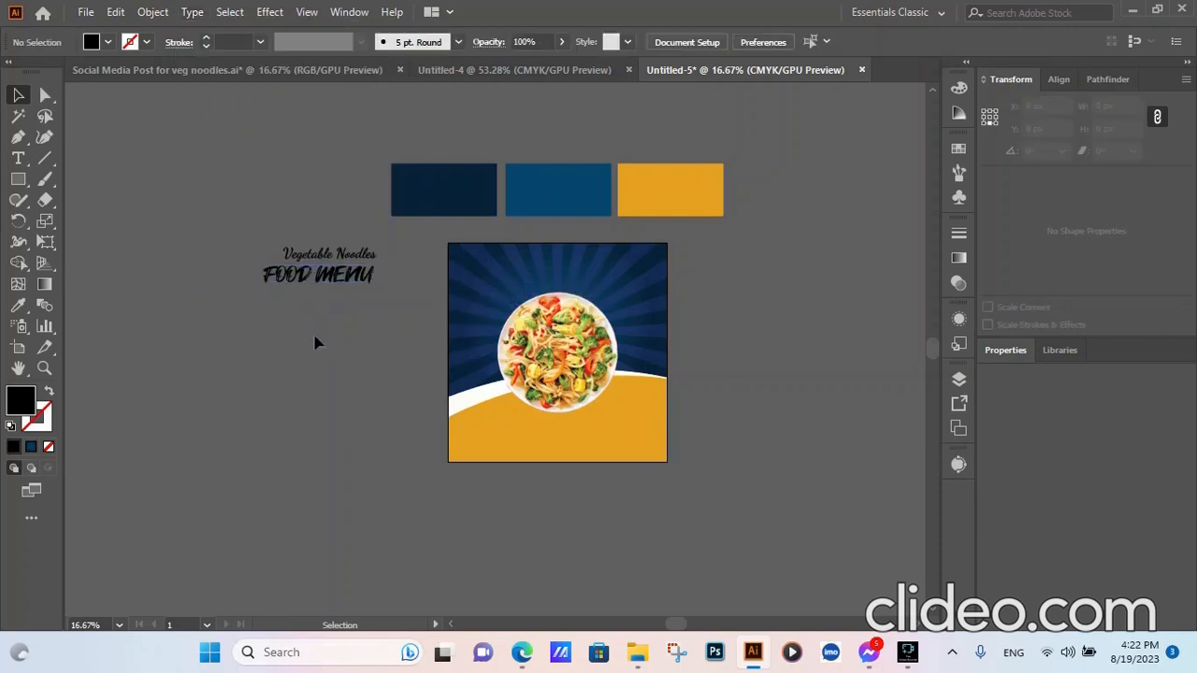
click(333, 278)
- Eyedrop the orange swatch onto FOOD MENU and the white curve onto Vegetable Noodles
click(18, 305)
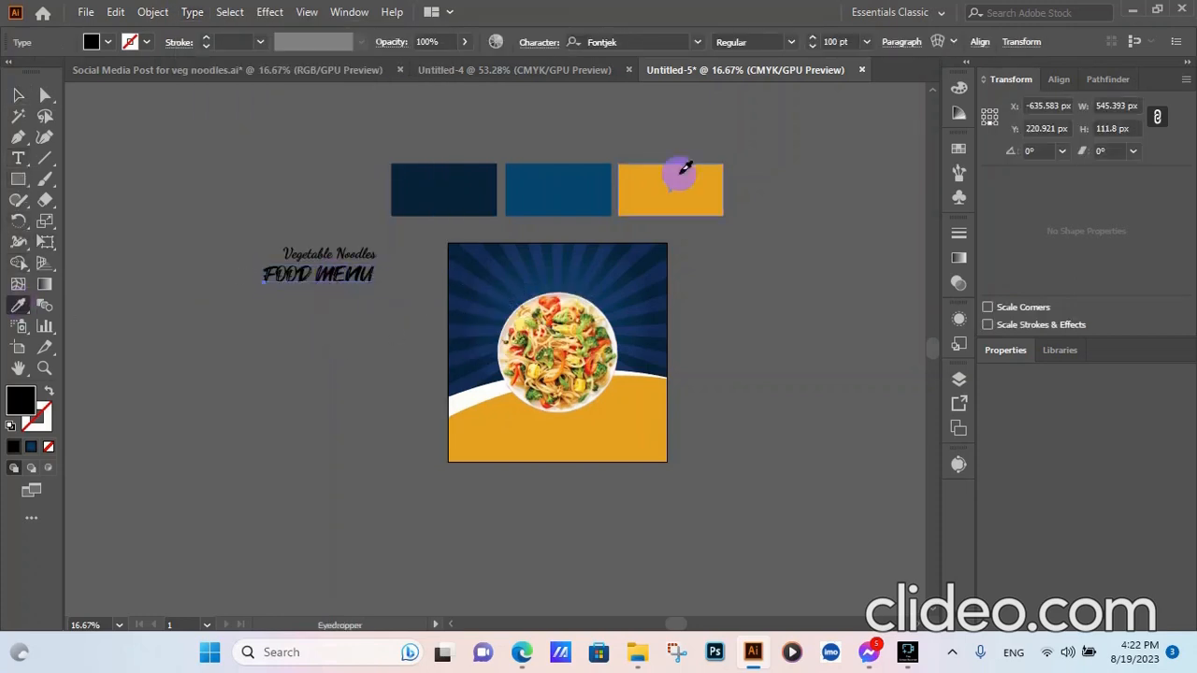
click(679, 168)
click(13, 98)
click(314, 248)
click(325, 254)
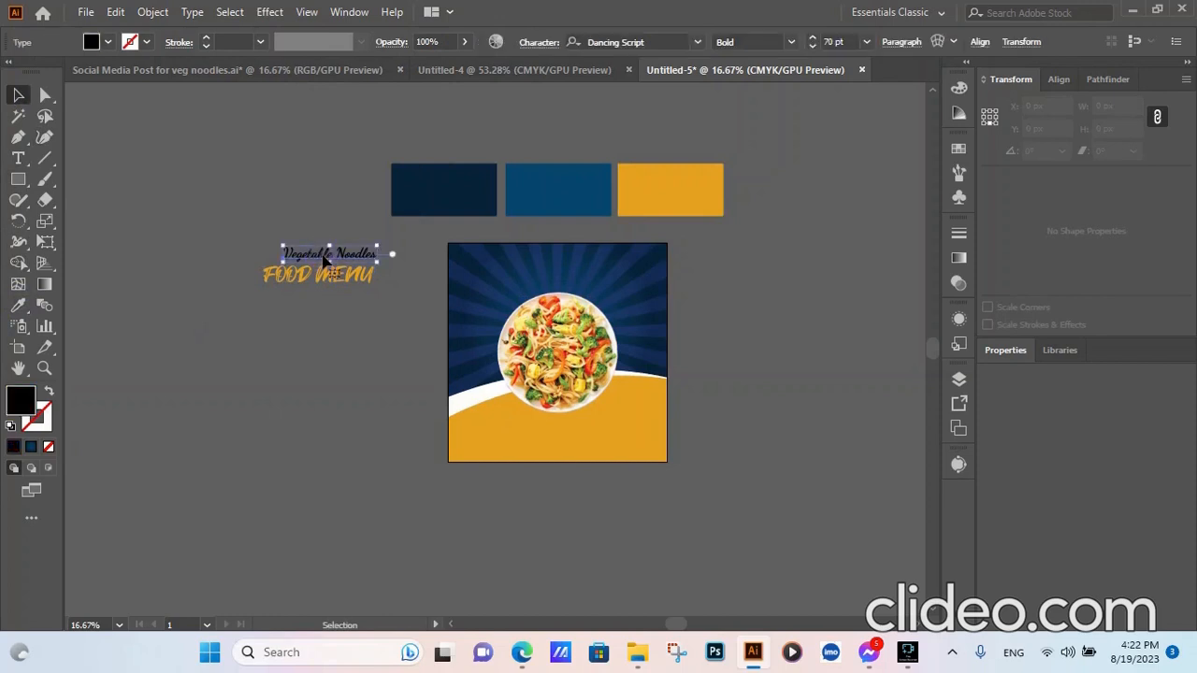
click(18, 306)
click(458, 398)
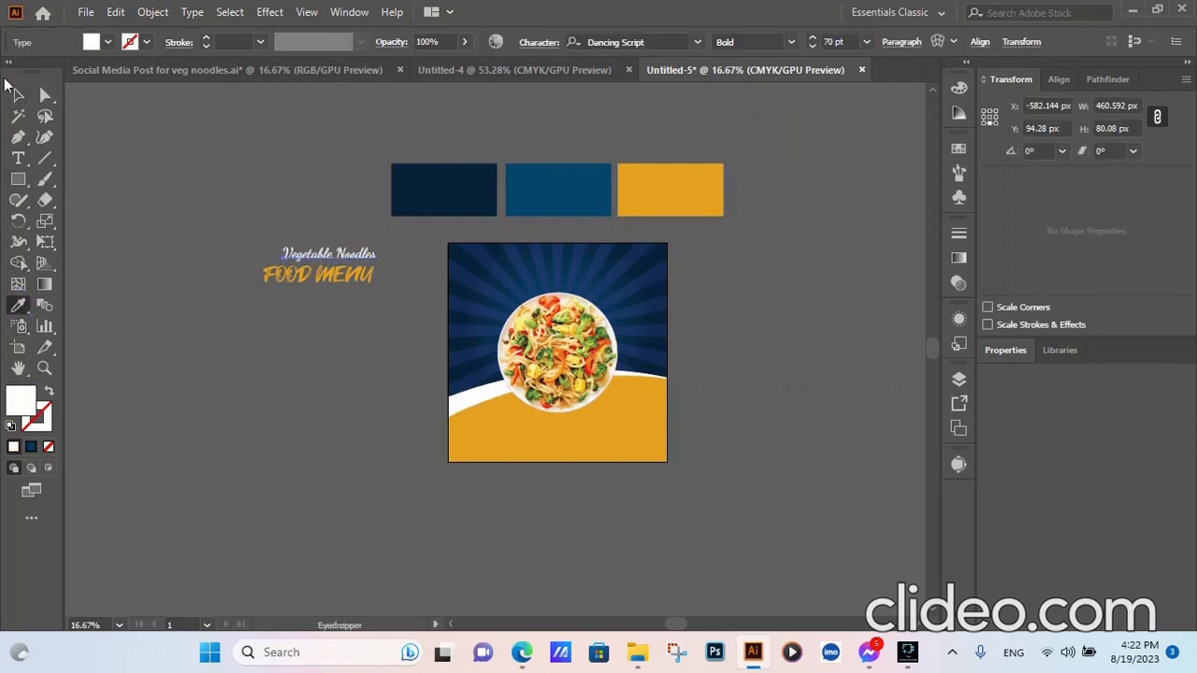
click(18, 94)
click(161, 334)
- Select both title lines and align them to the artboard's horizontal centre
drag(317, 235, 311, 293)
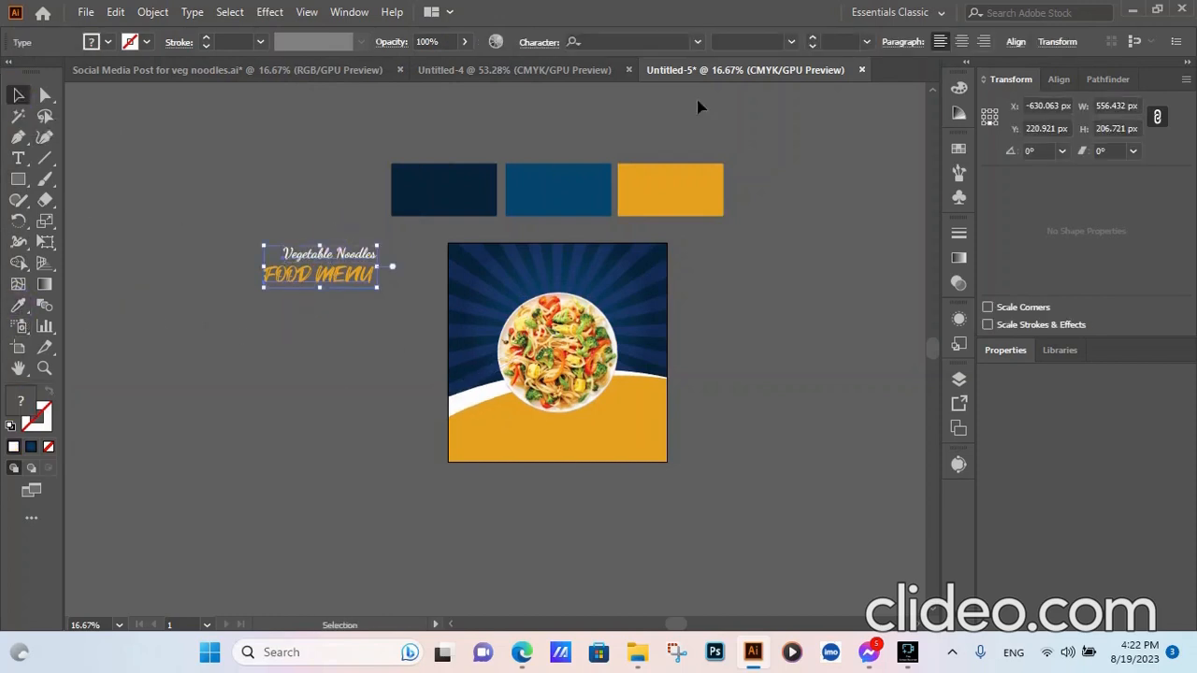
click(1016, 42)
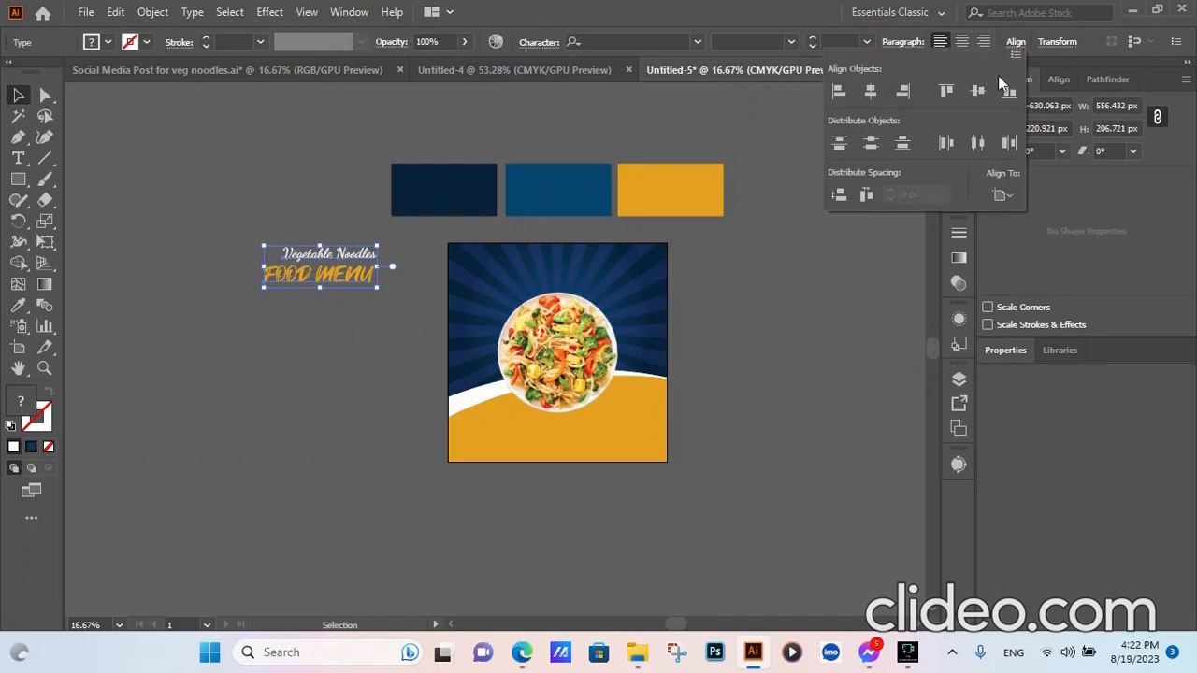
click(870, 90)
click(782, 336)
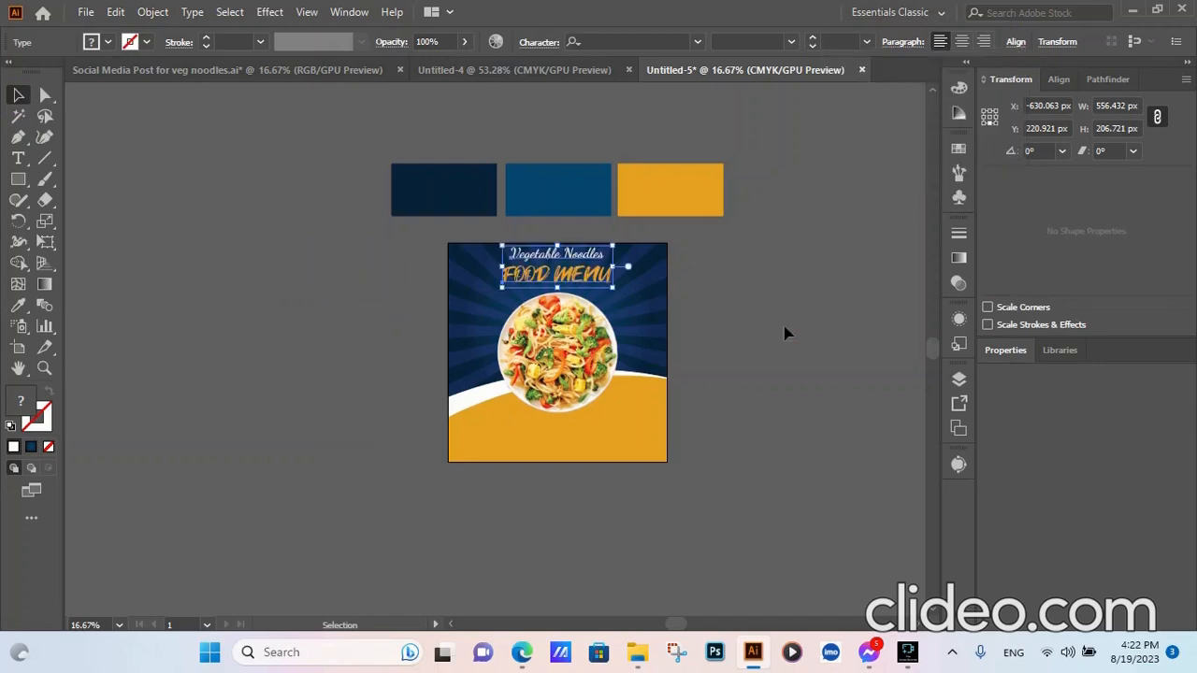
scroll(587, 280, up, 3)
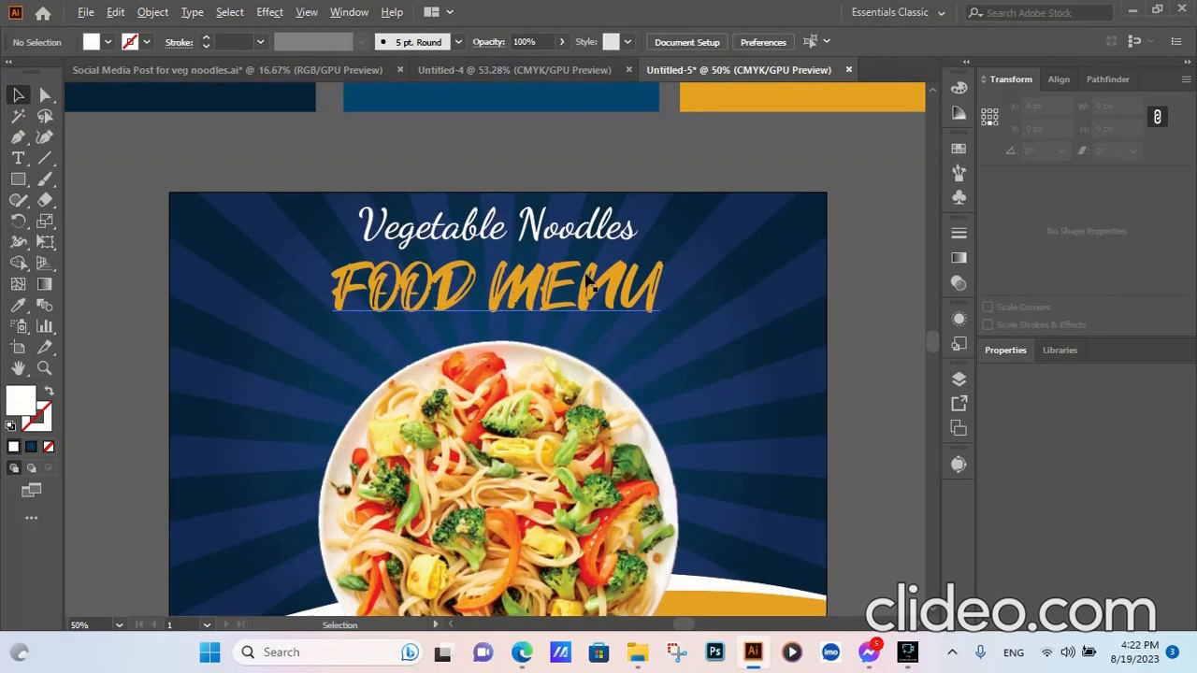
scroll(587, 284, down, 1)
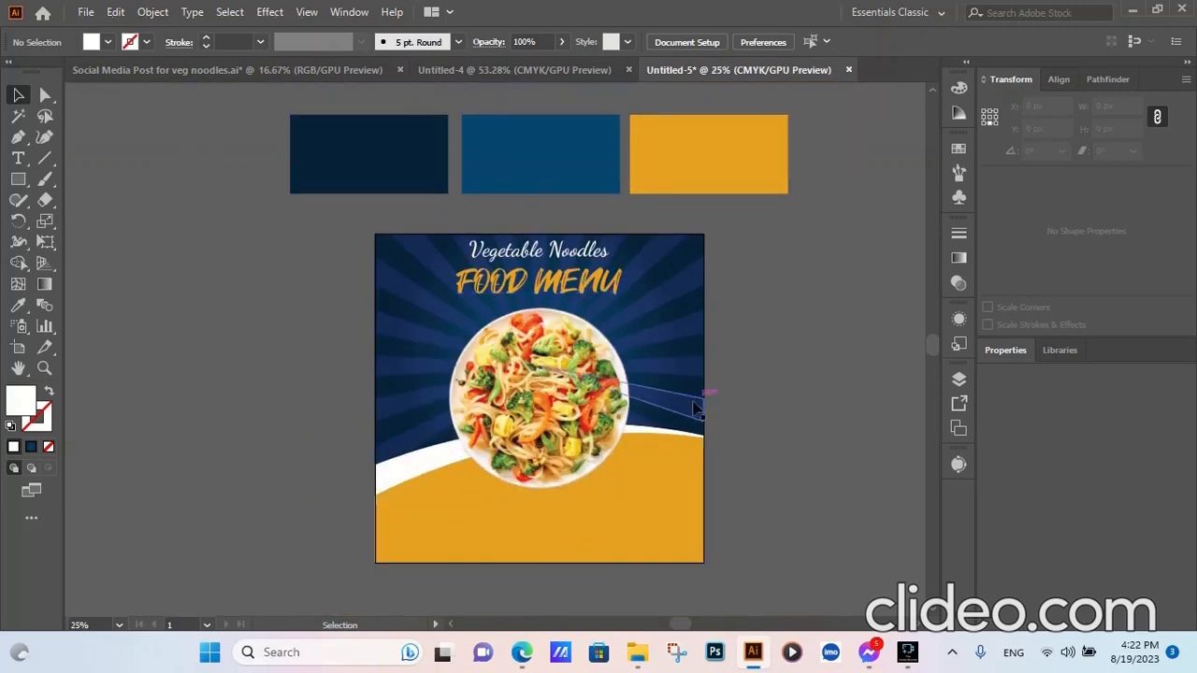
drag(790, 279, 834, 233)
- Draw a 1080 by 1080 px white square centred on the artboard
click(17, 179)
click(466, 431)
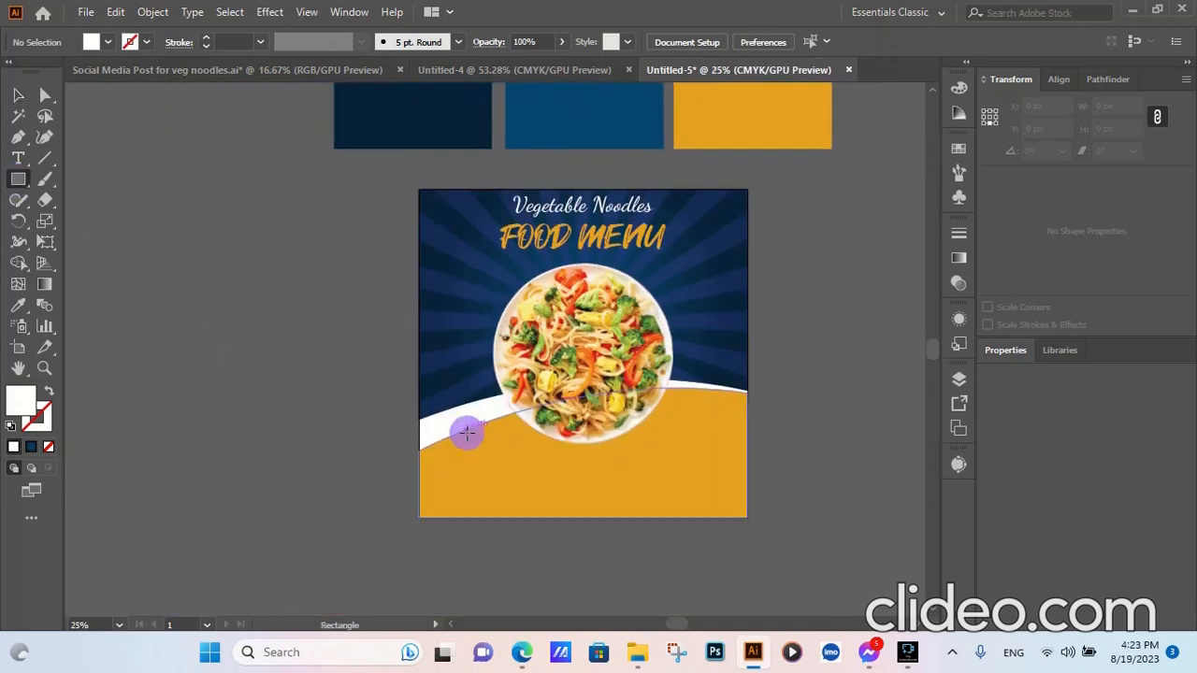
click(562, 338)
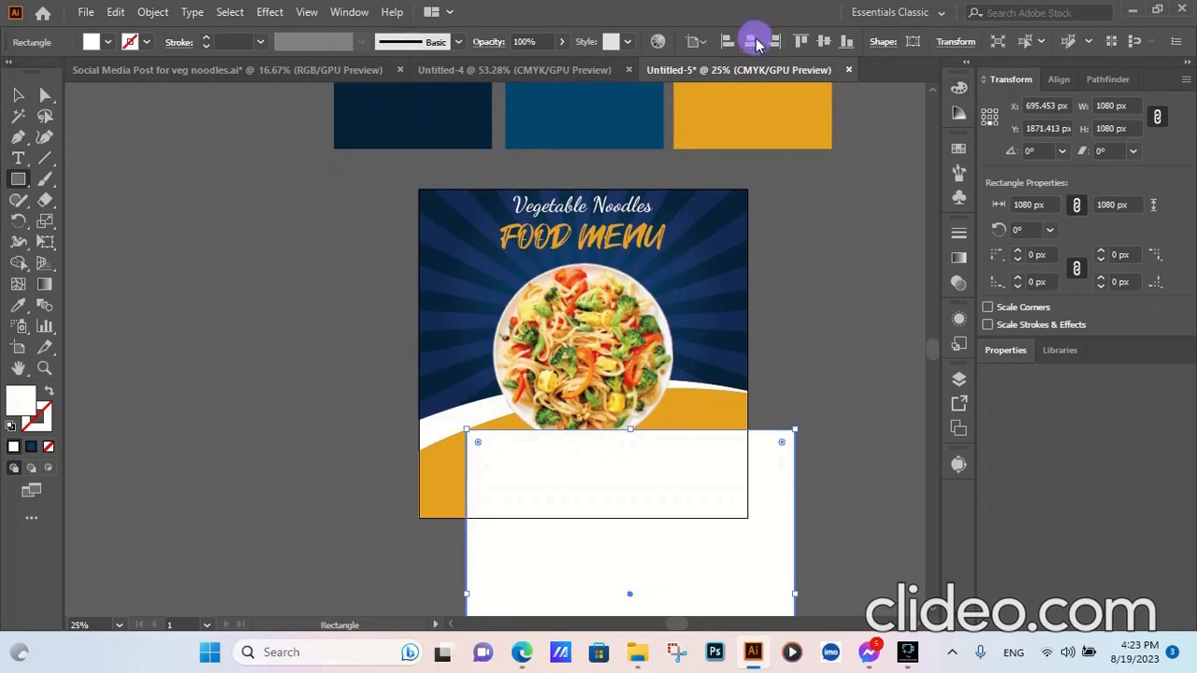
click(751, 42)
click(823, 41)
- Offset the square's path by -50 px and turn the inset path into a guide
click(150, 12)
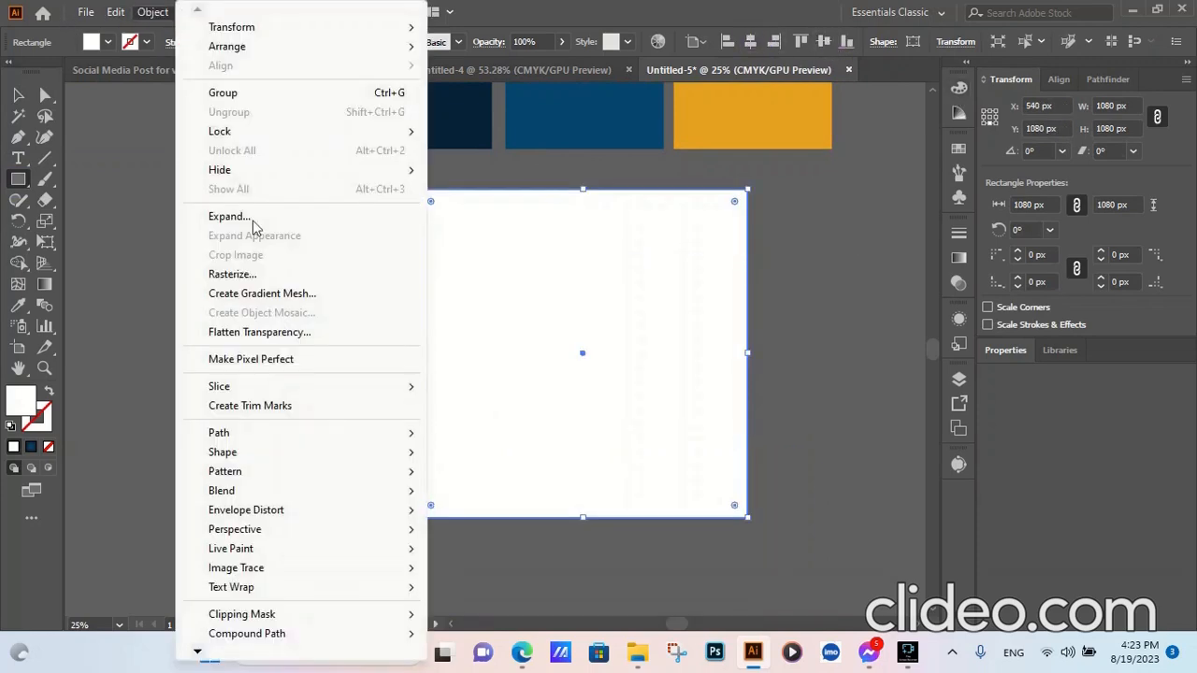
mouse_move(280, 433)
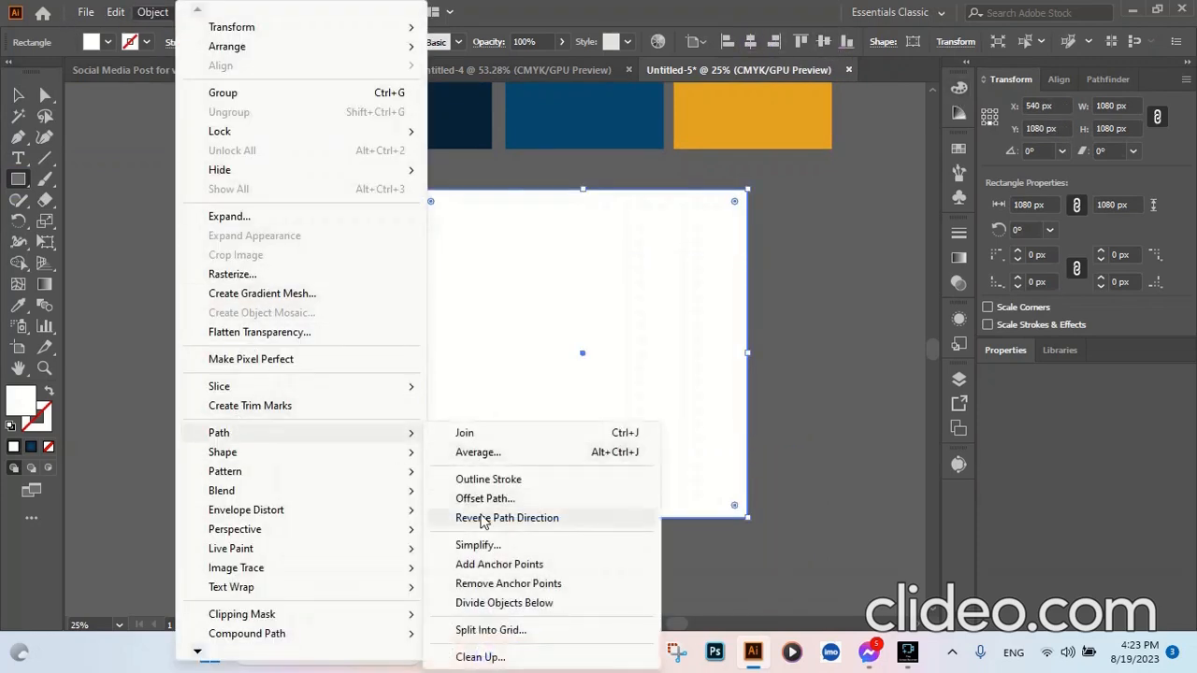
click(481, 500)
click(806, 426)
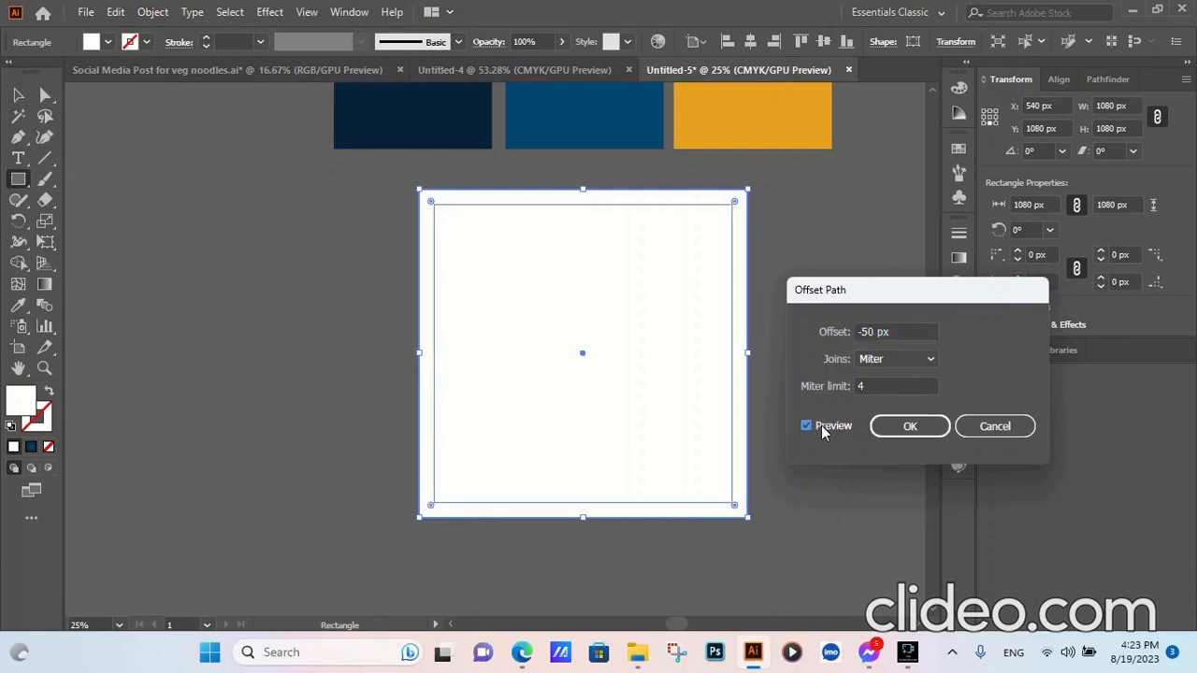
click(908, 425)
right_click(647, 403)
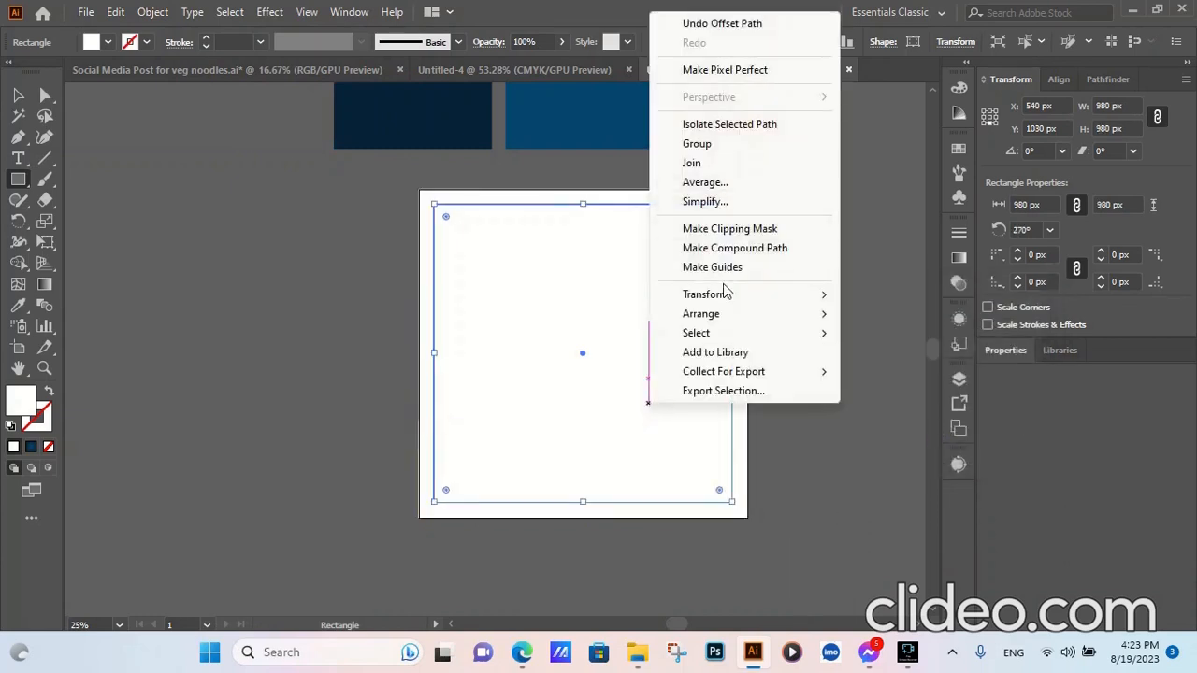
click(712, 266)
- Delete the white square and select the Vegetable Noodles text
click(18, 95)
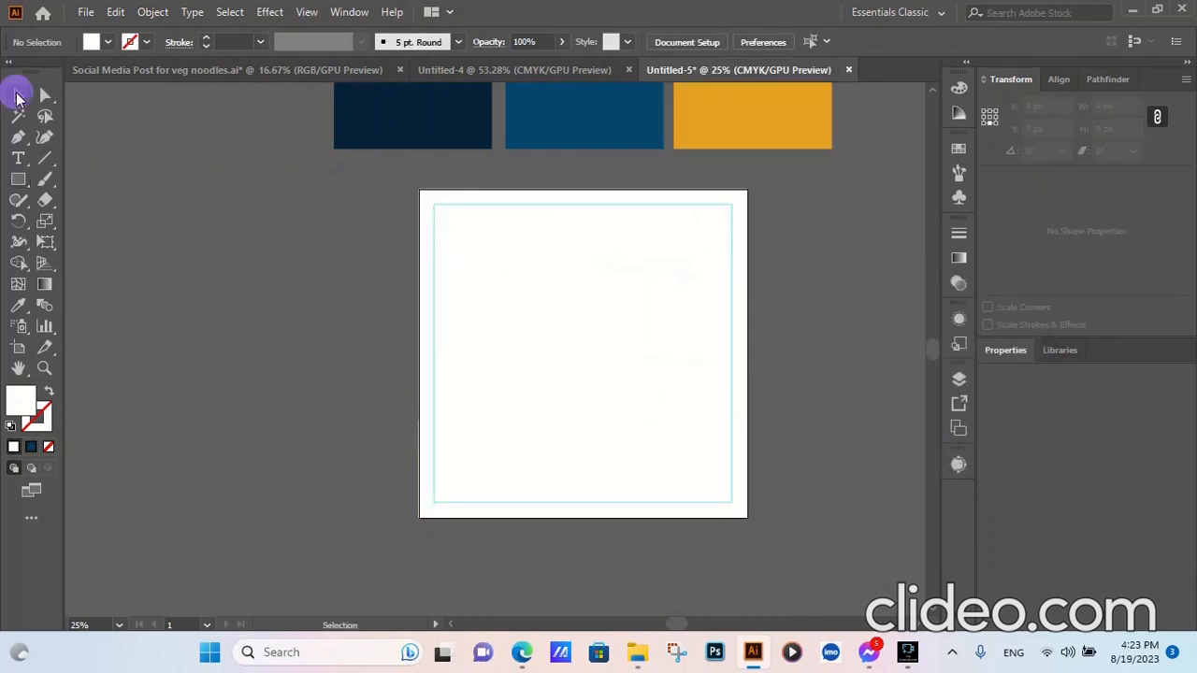
click(663, 371)
key(Delete)
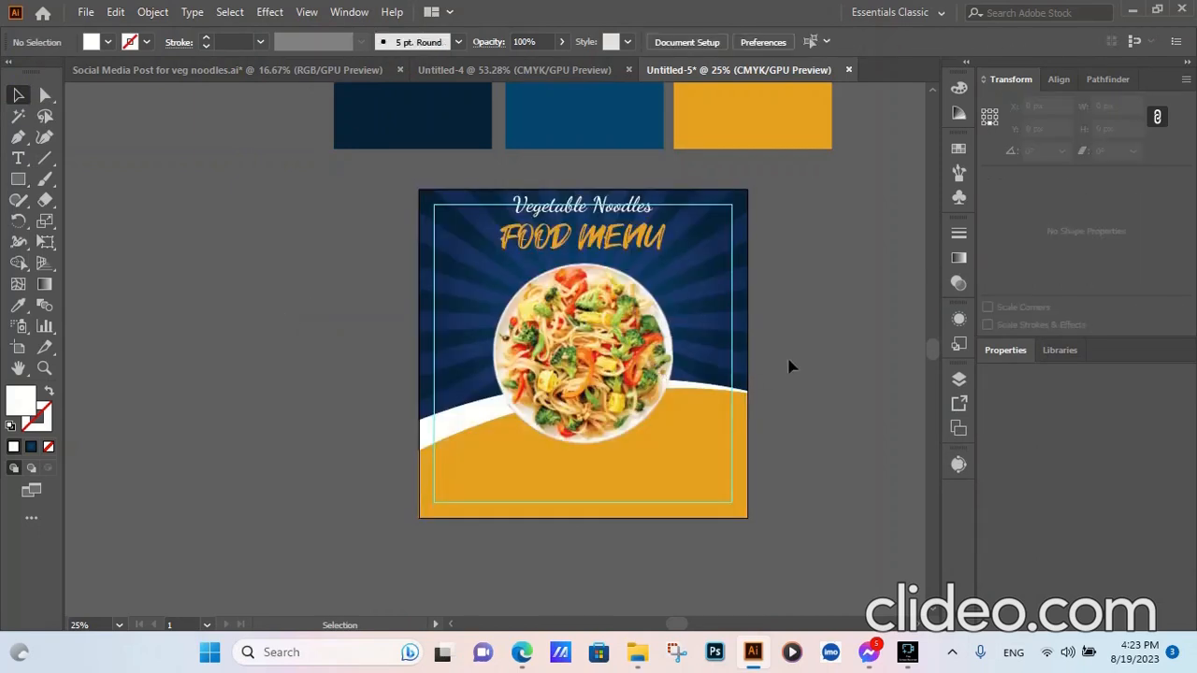
scroll(587, 234, up, 2)
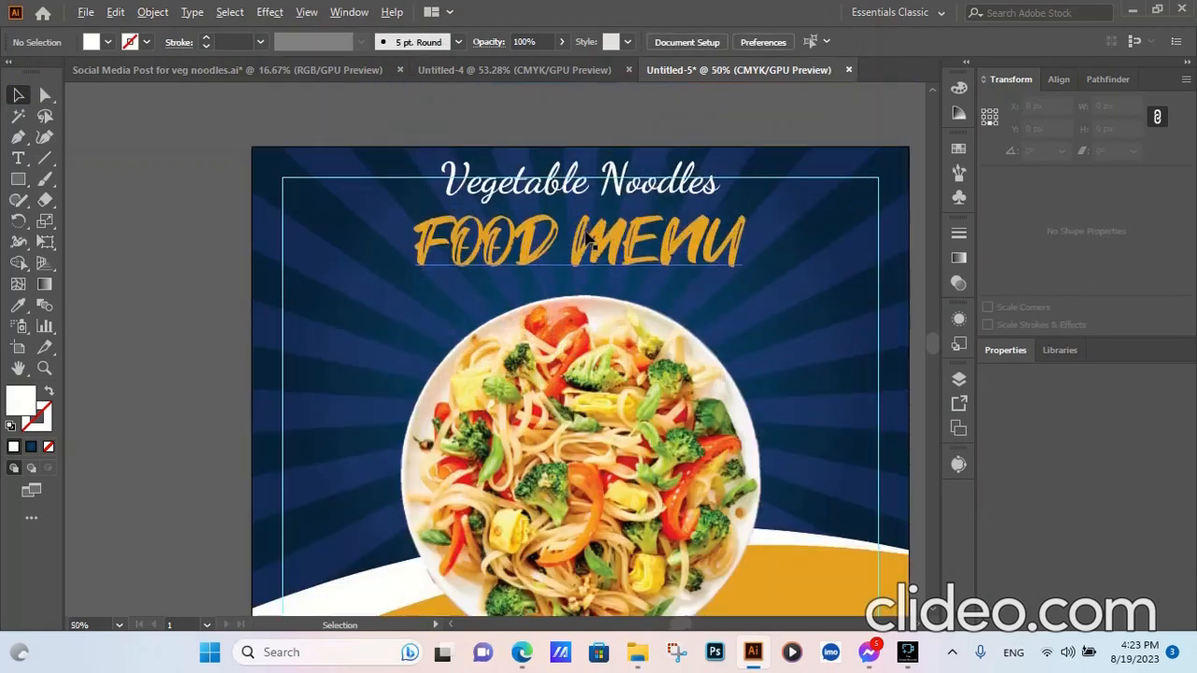
click(557, 197)
- Nudge Vegetable Noodles down, drag both titles lower, and recentre them horizontally
key(Down)
key(Down)
key(Down)
key(Down)
key(Down)
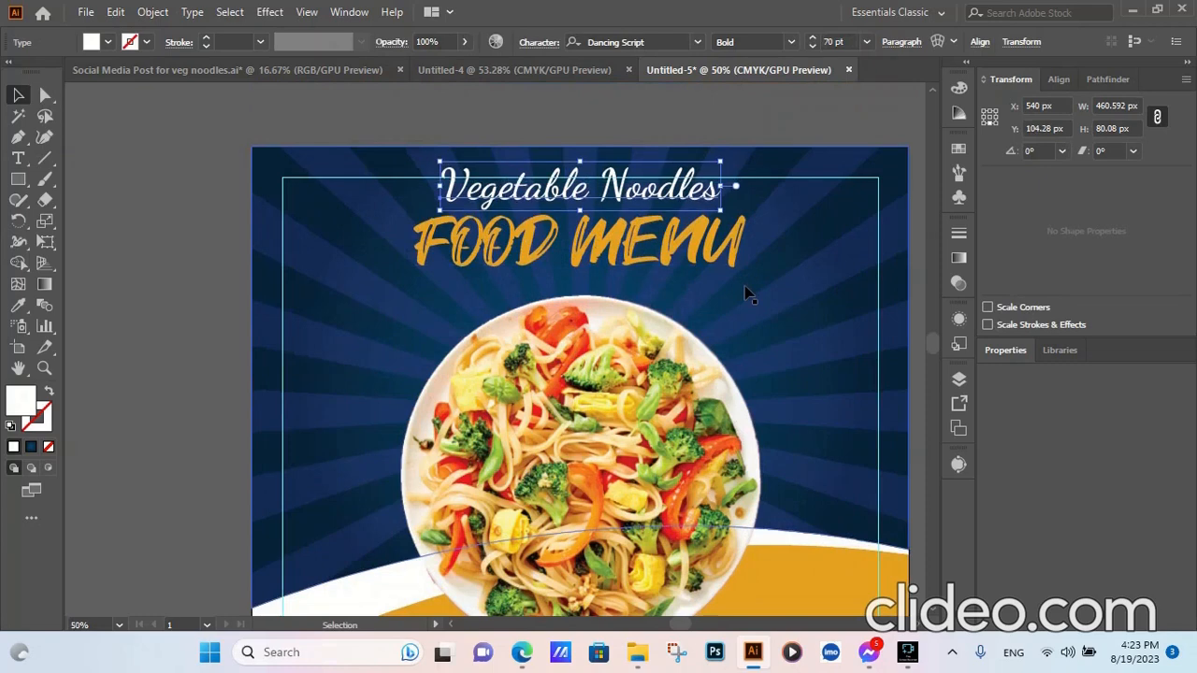
key(Down)
key(Down)
key(Down)
key(Down)
key(Down)
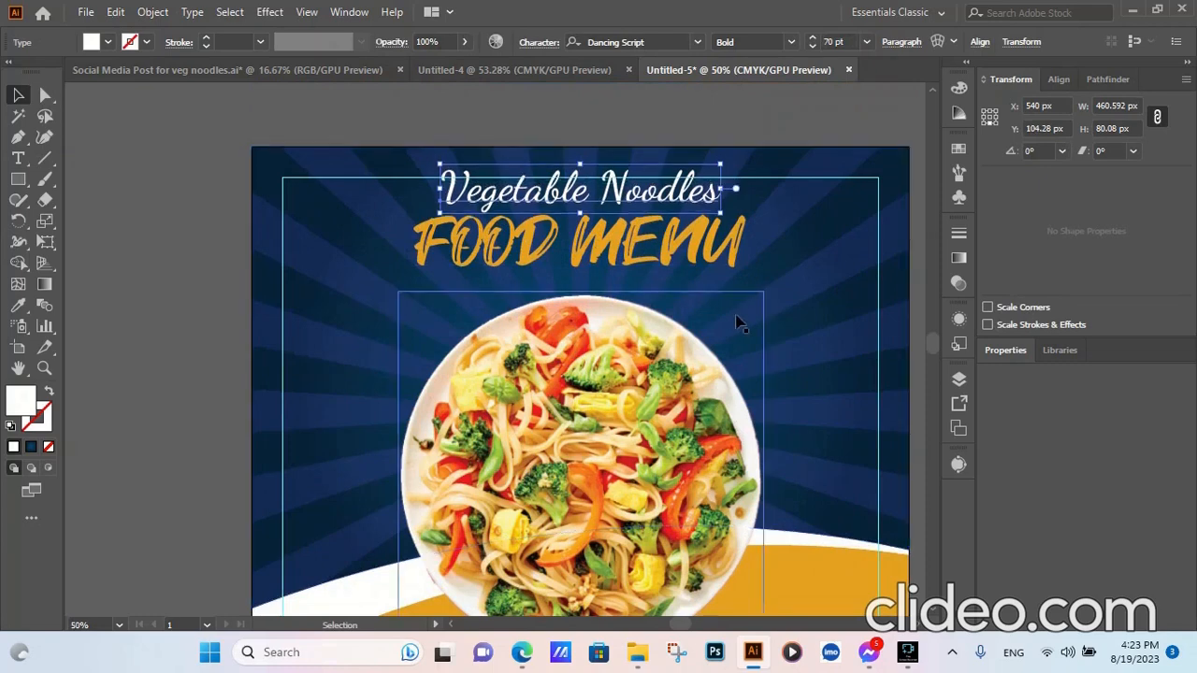
click(738, 128)
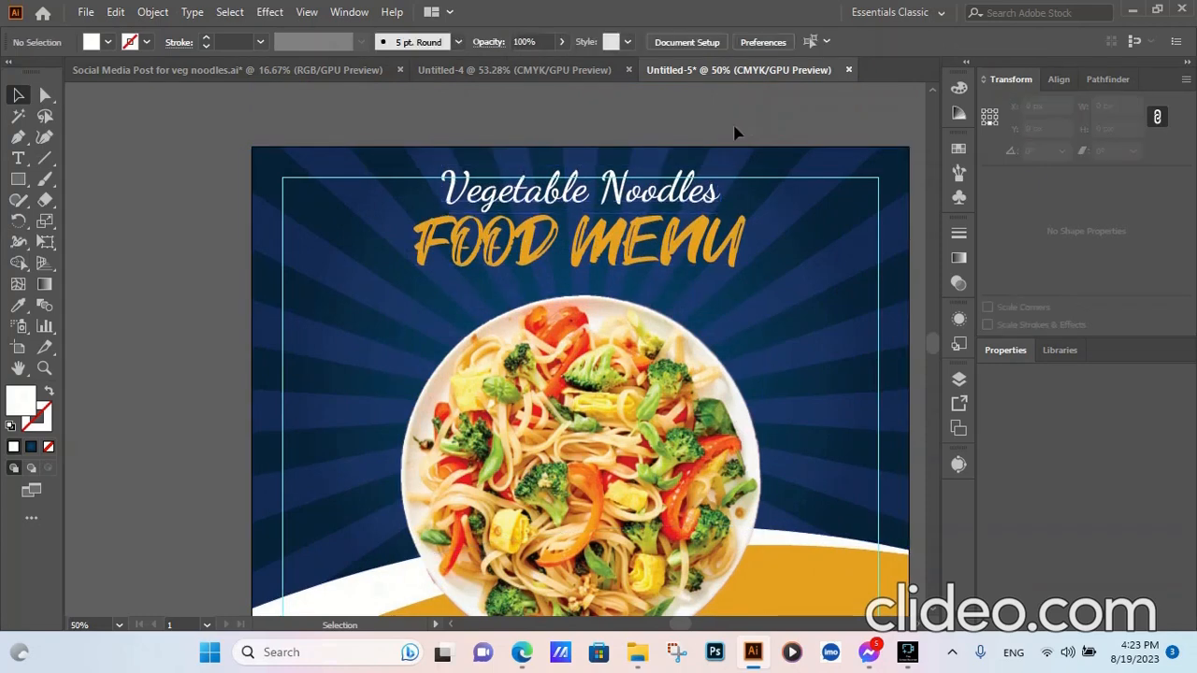
click(577, 255)
shift+click(577, 198)
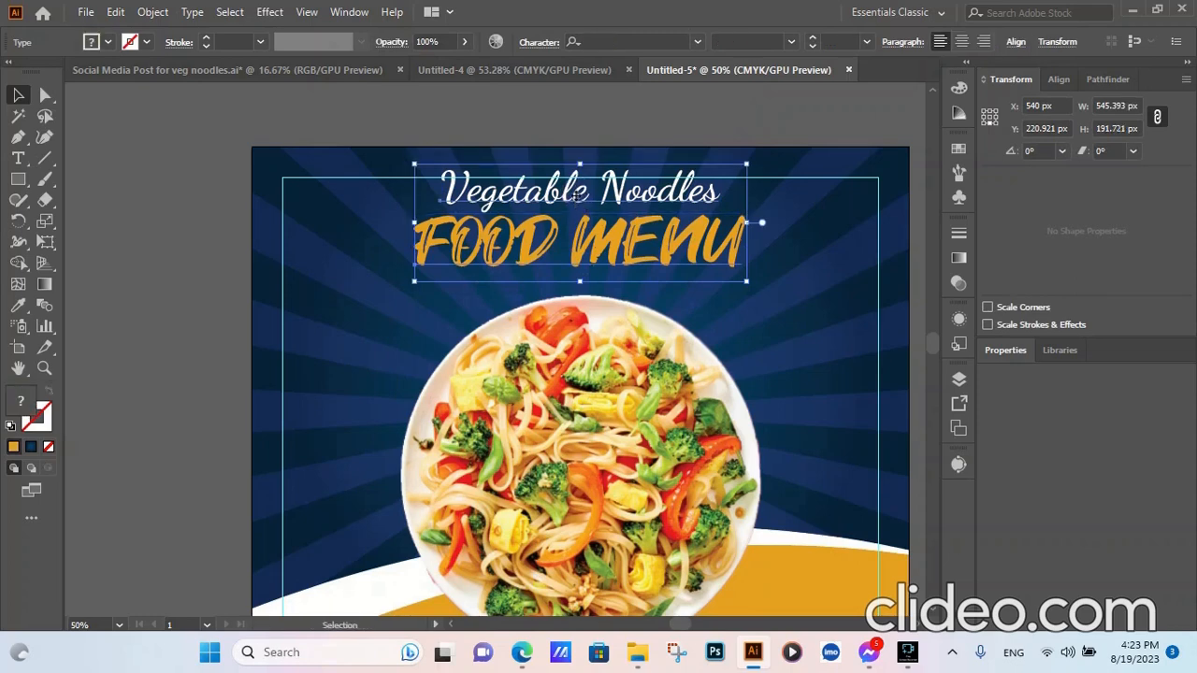
drag(575, 196, 578, 215)
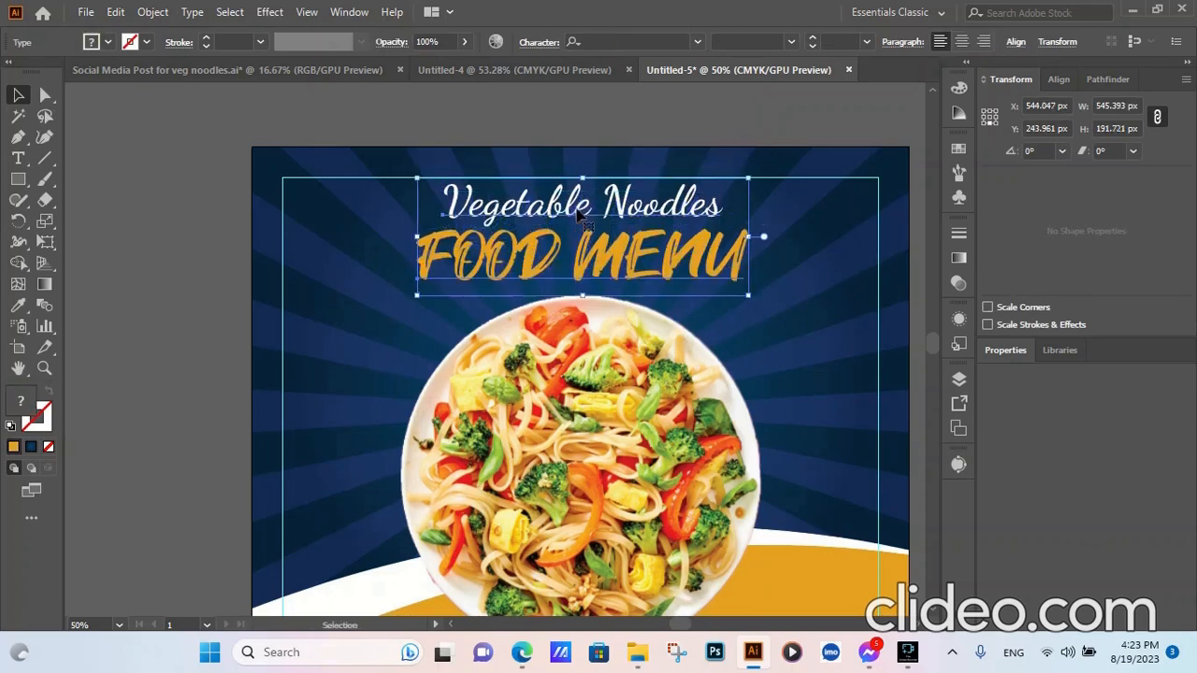
click(1015, 41)
click(871, 91)
click(166, 216)
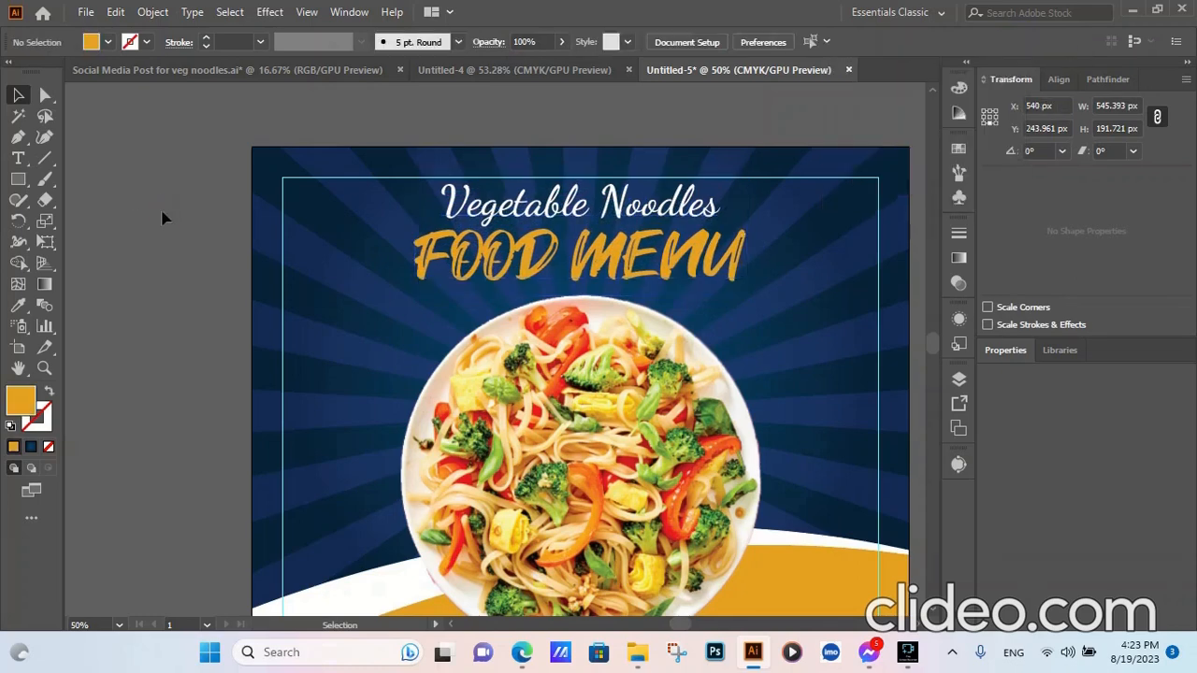
scroll(166, 216, down, 2)
- Draw a 300 px orange circle beside the artboard
scroll(779, 272, down, 1)
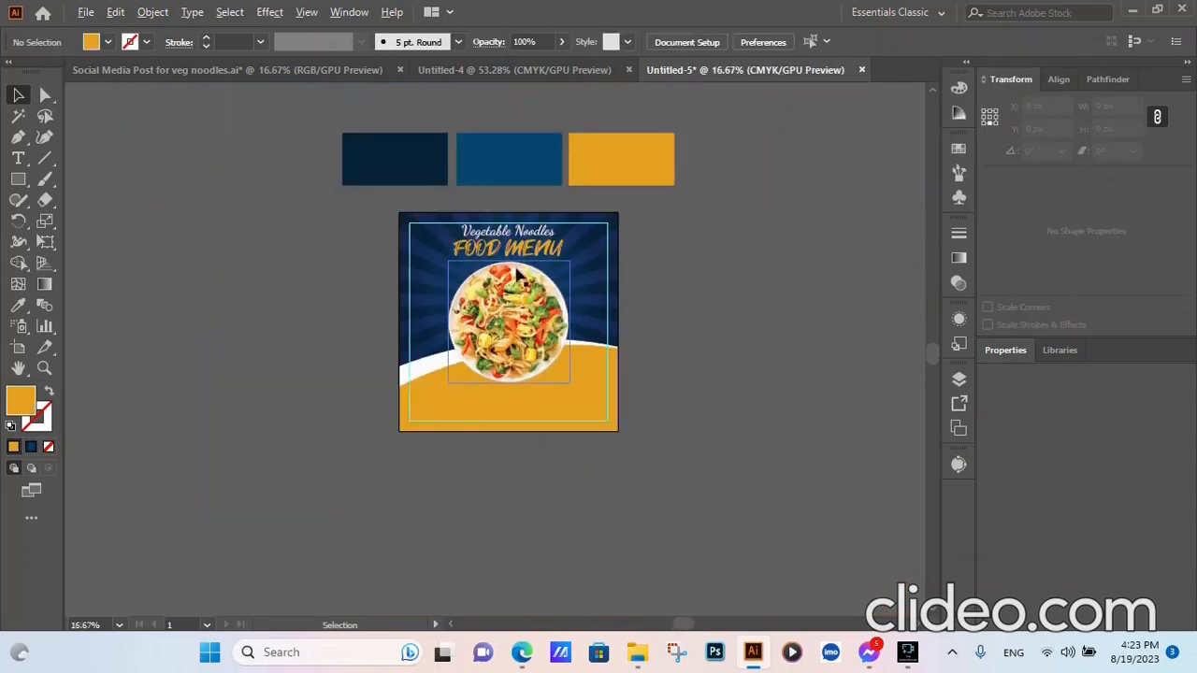
scroll(476, 239, up, 1)
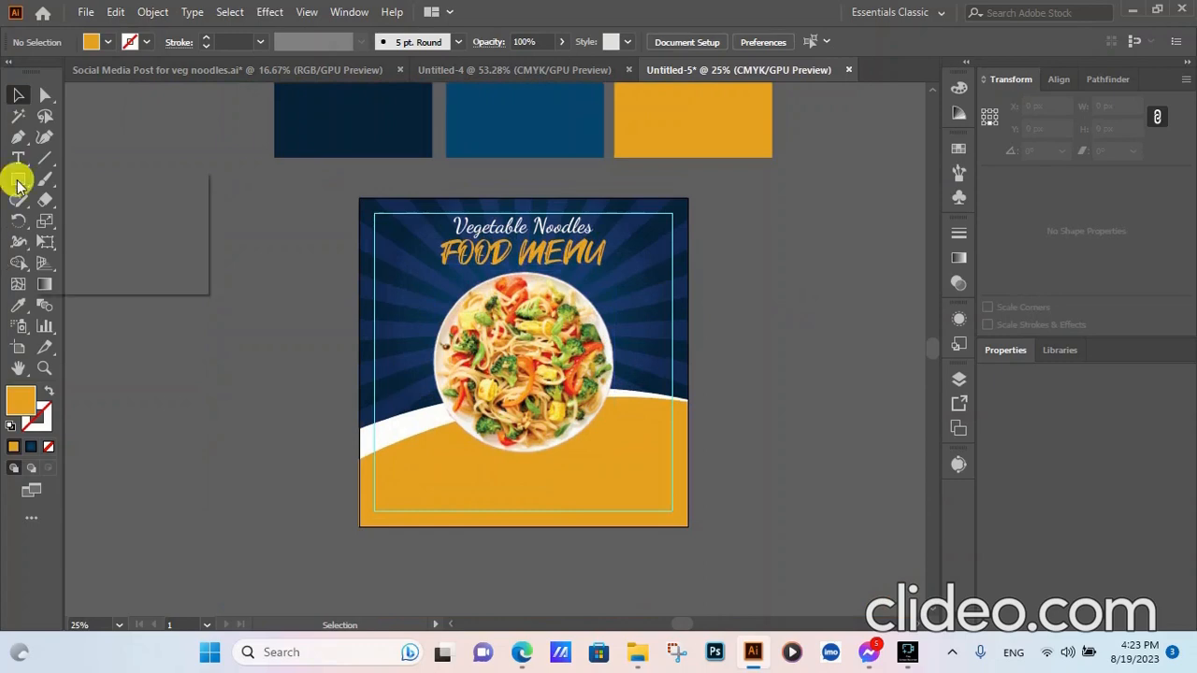
drag(16, 180, 95, 224)
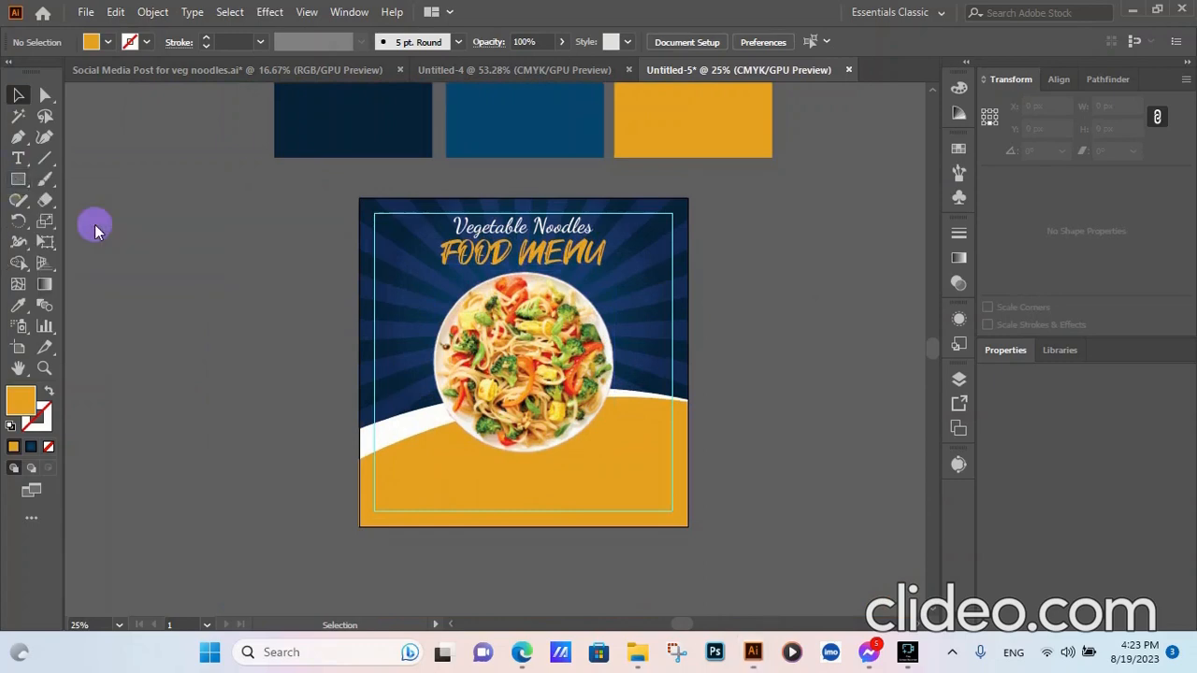
click(752, 340)
click(553, 339)
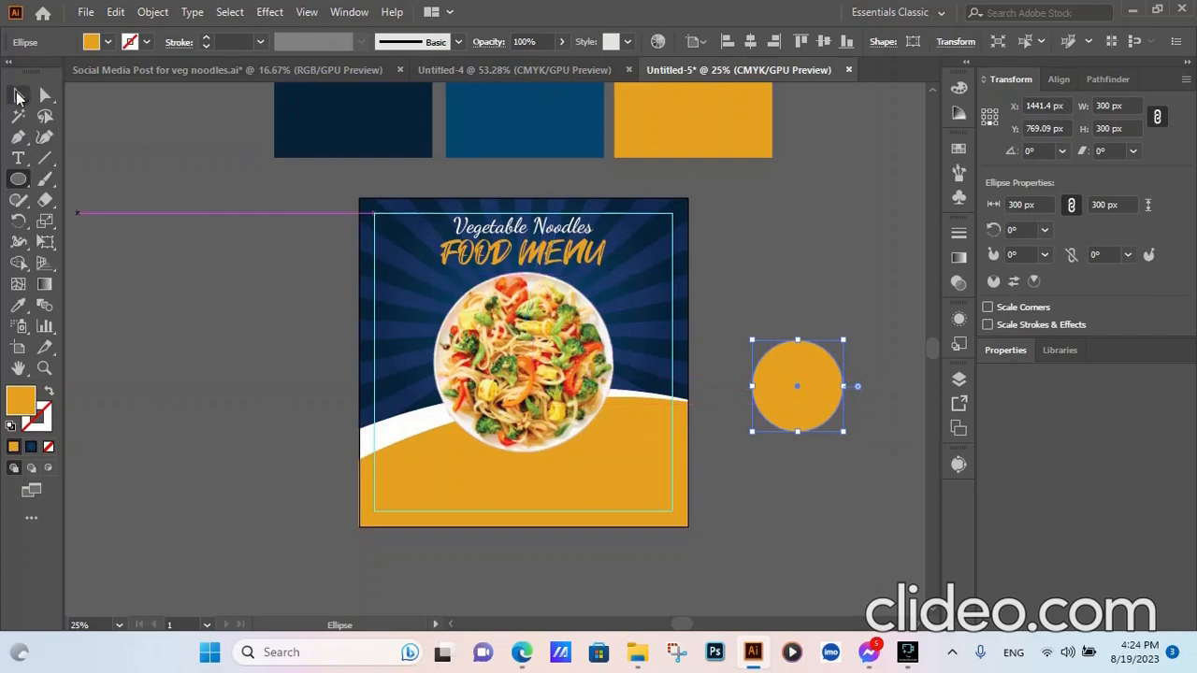
- Paste a copy of the circle in front and resize it to 250 px wide
click(16, 95)
click(113, 11)
click(159, 98)
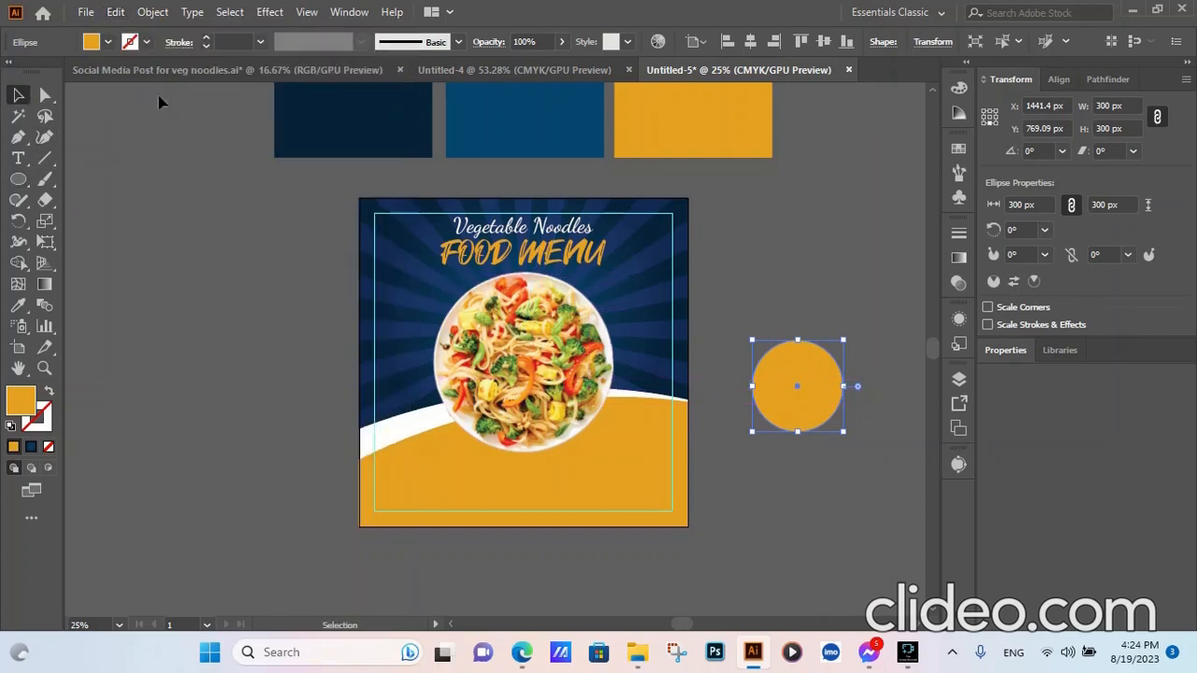
click(113, 11)
click(164, 135)
double_click(1106, 105)
click(807, 258)
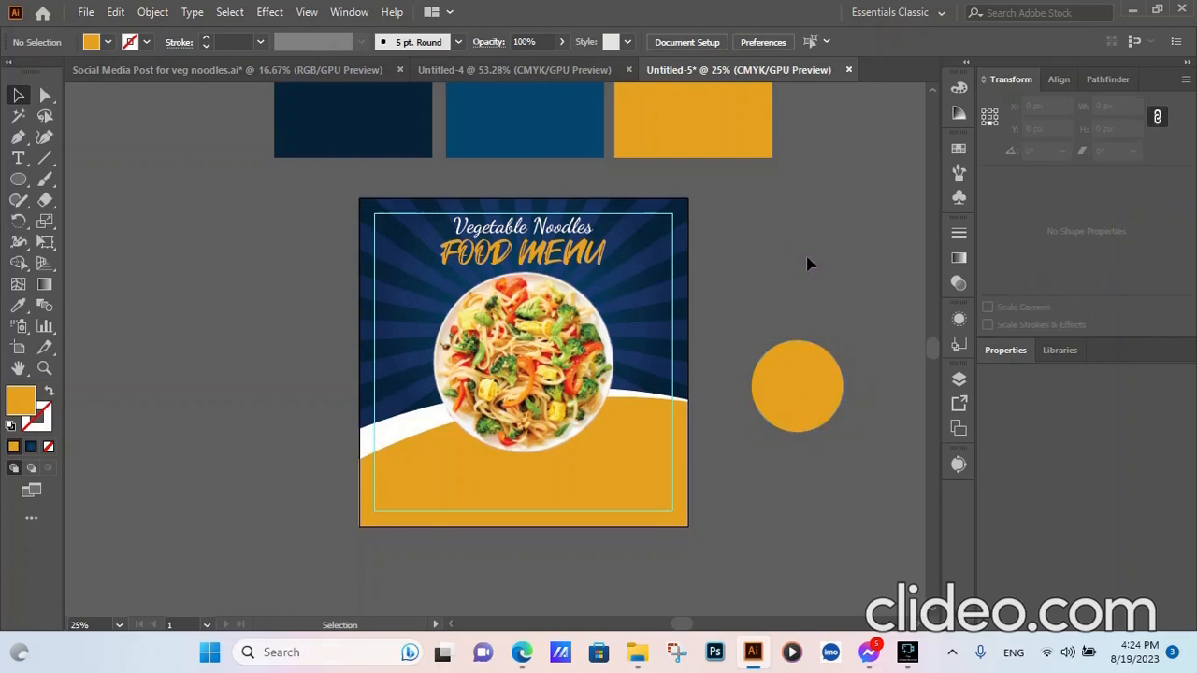
click(823, 372)
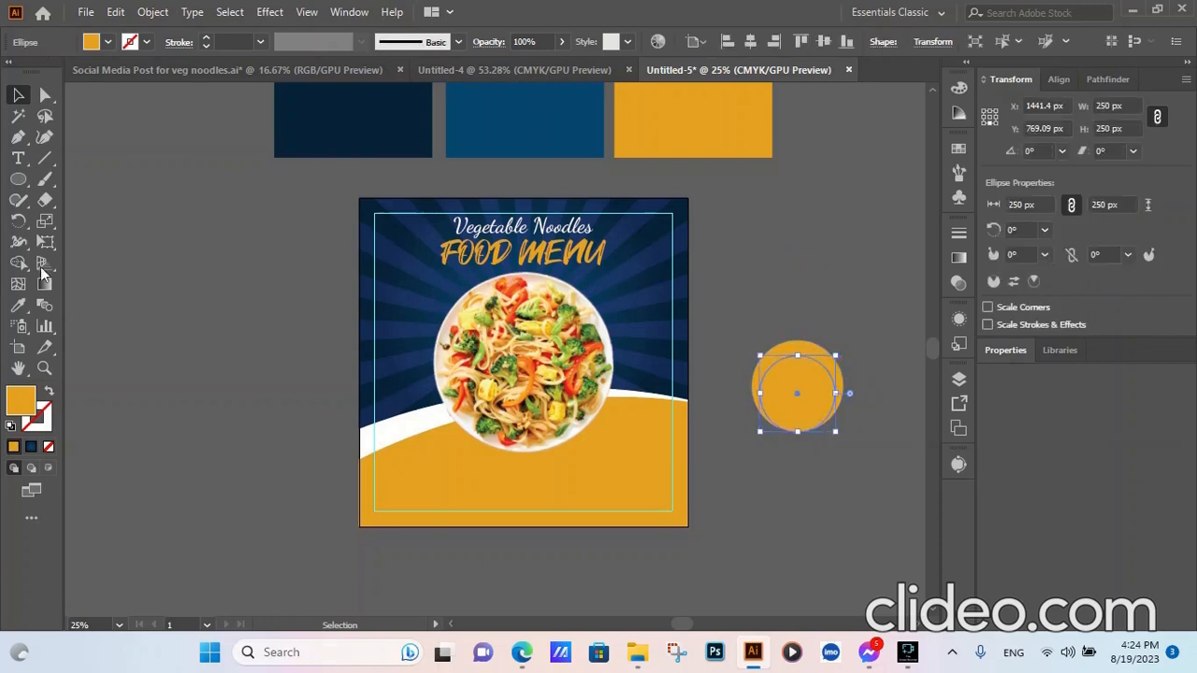
- Give the copy no fill and a white 10 pt stroke, then select both circles
click(48, 391)
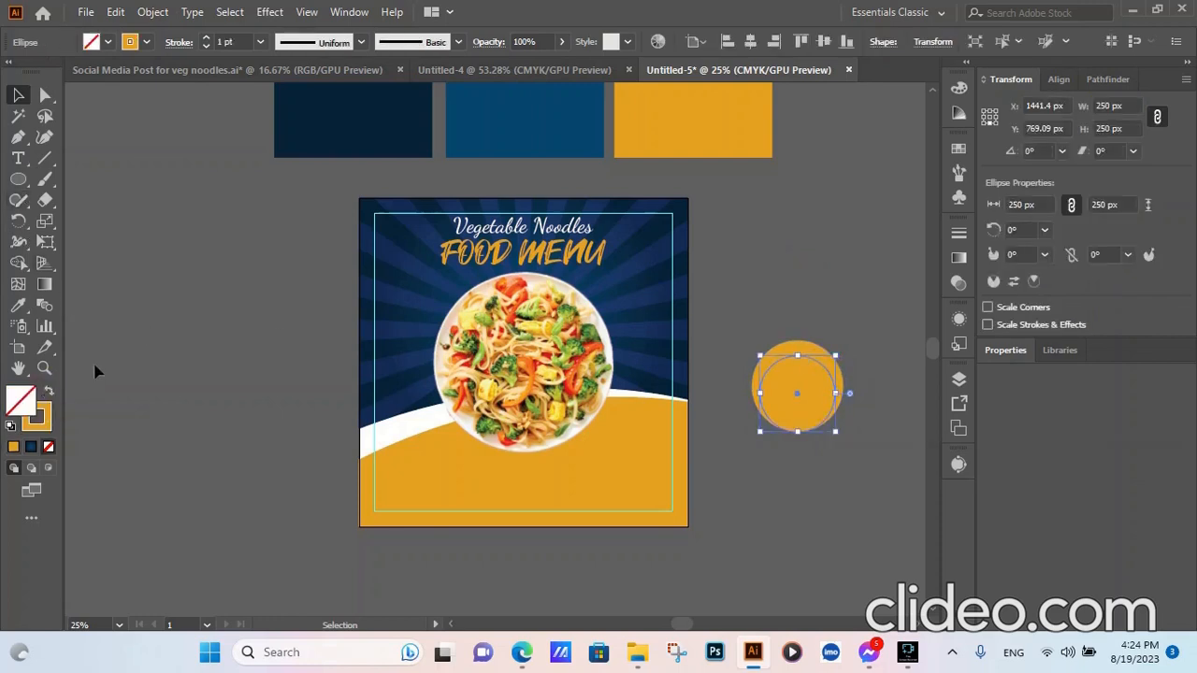
click(146, 41)
click(36, 72)
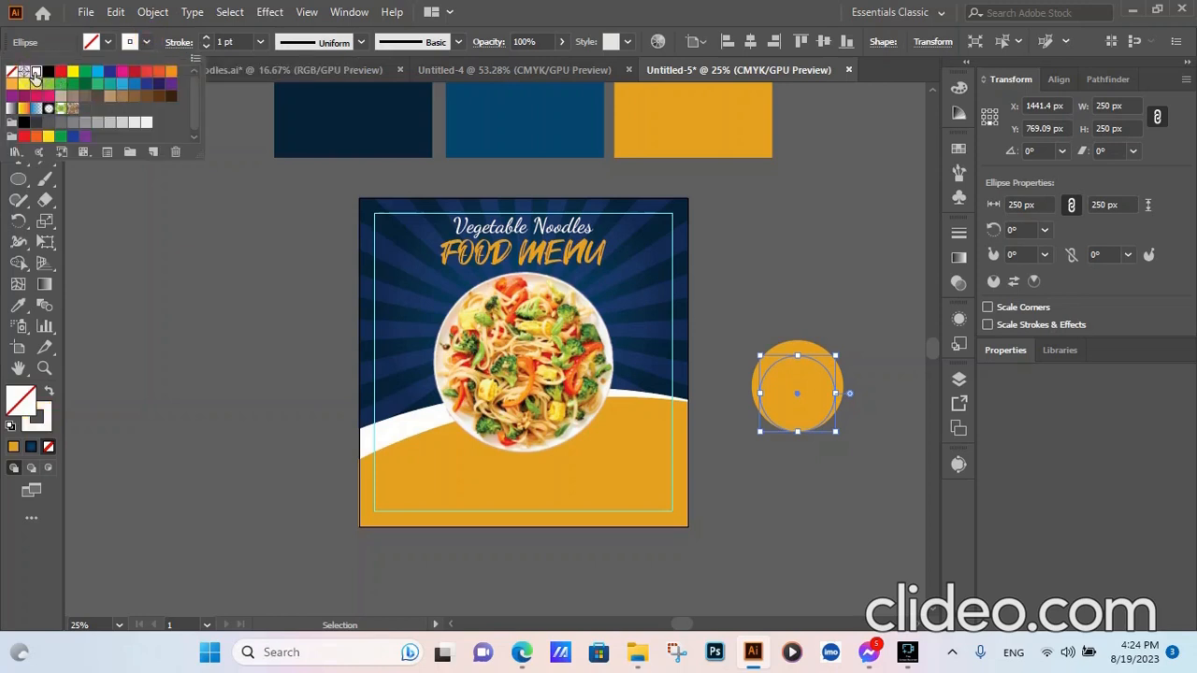
click(206, 38)
click(206, 38)
click(205, 38)
click(206, 39)
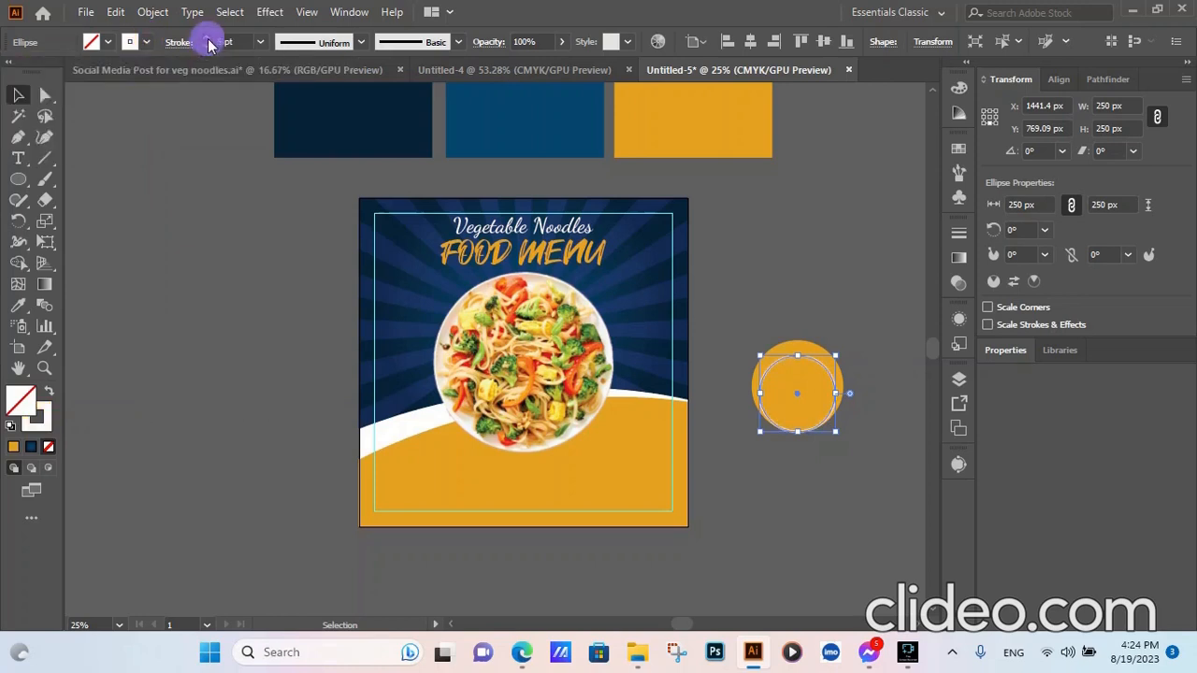
click(205, 38)
click(206, 39)
click(207, 39)
click(207, 39)
click(206, 39)
click(236, 220)
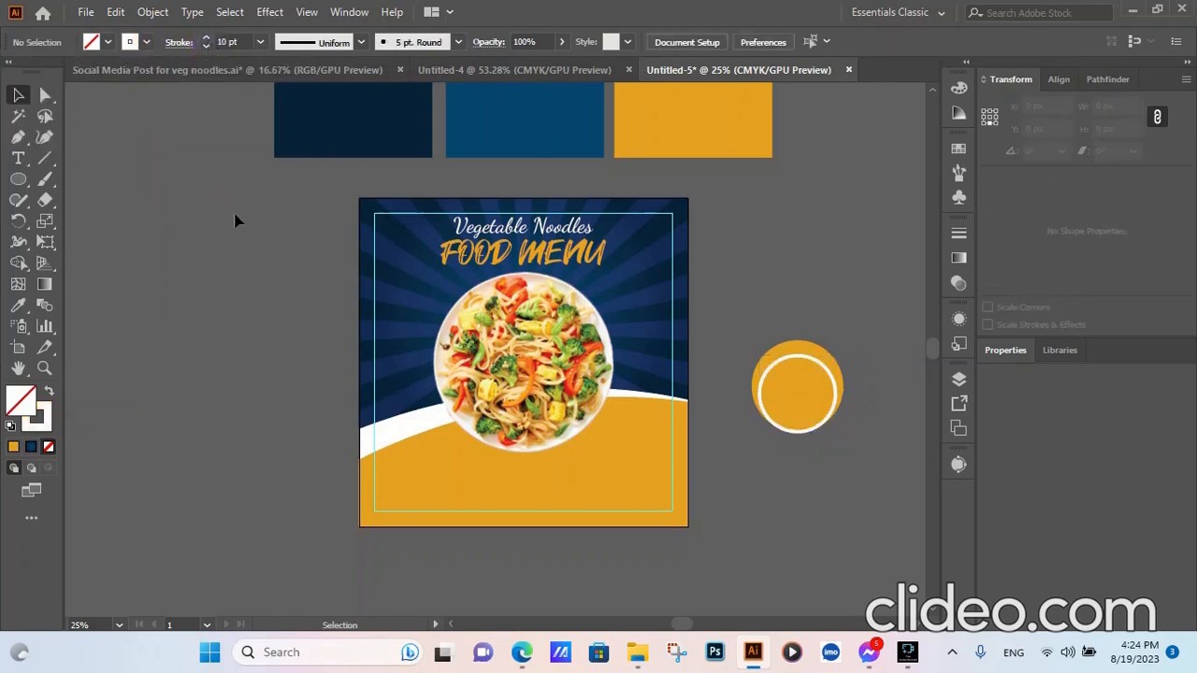
click(794, 400)
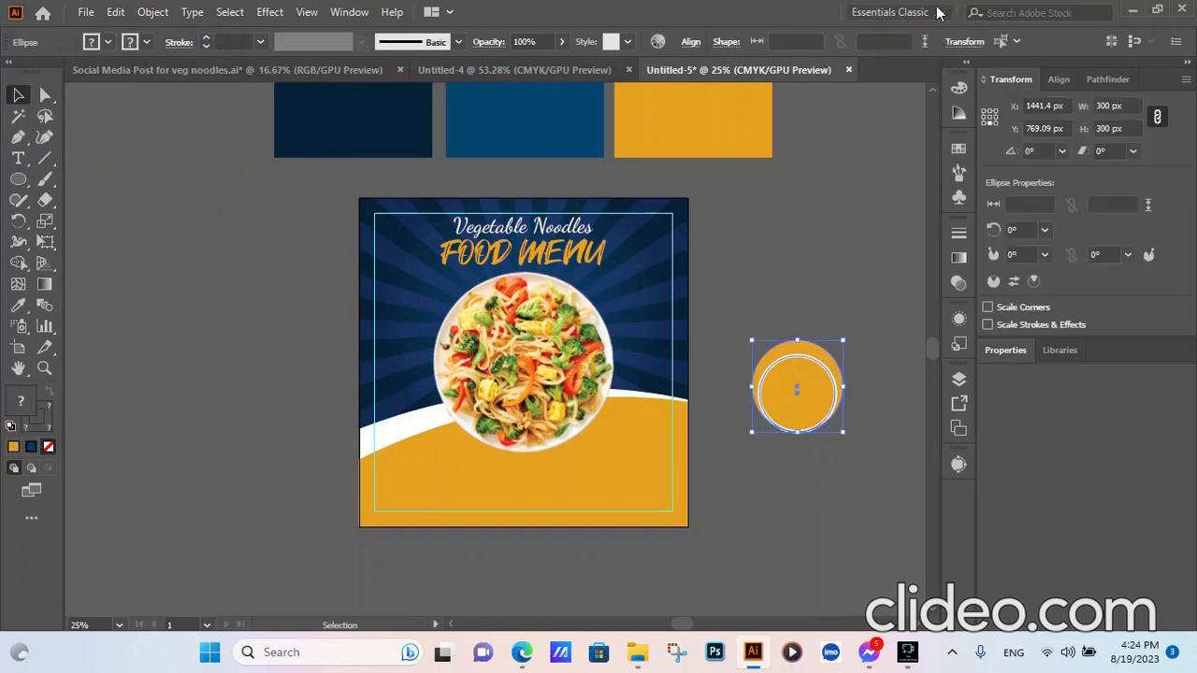
click(689, 42)
- Drag the white ring onto the centre of the orange circle
click(874, 308)
drag(819, 365, 820, 358)
click(881, 368)
click(797, 399)
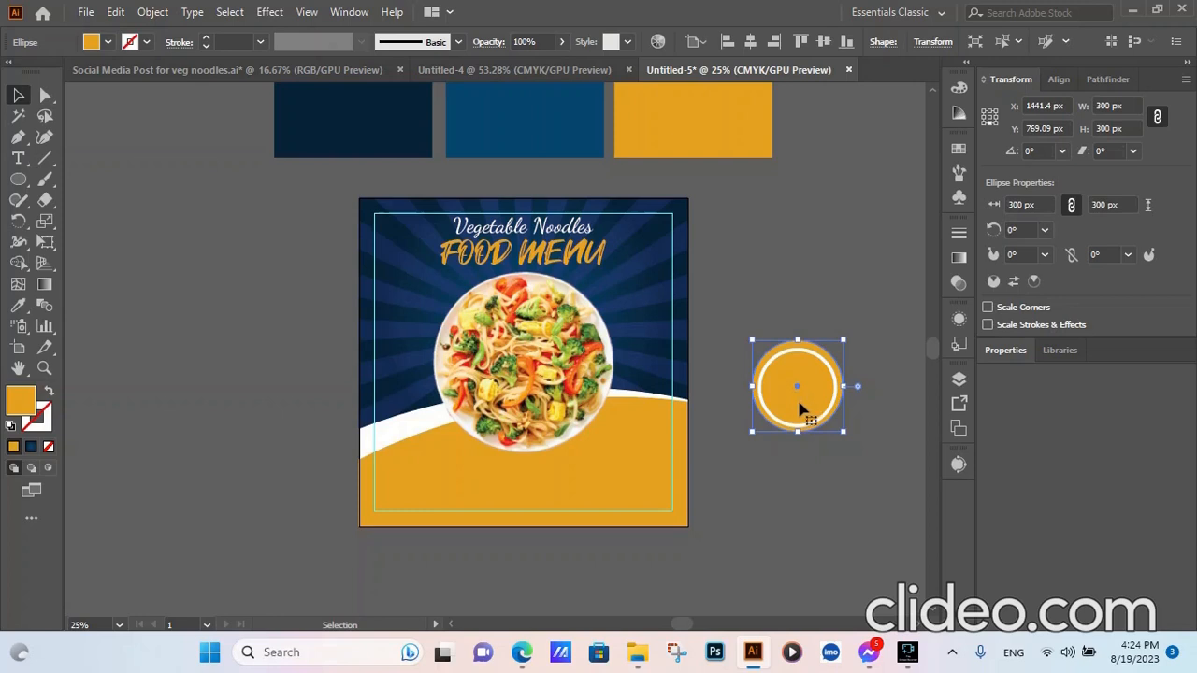
click(863, 299)
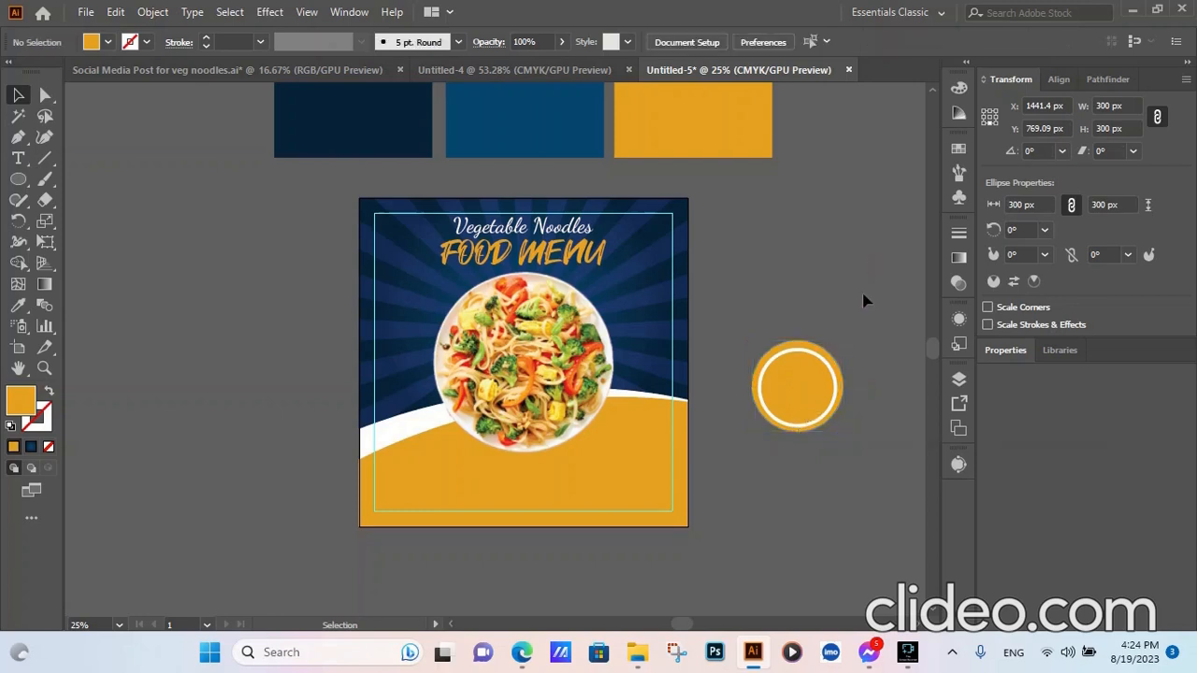
- With both circles selected, undo a horizontal centring and set Align To to Align to Artboard
click(801, 384)
click(690, 42)
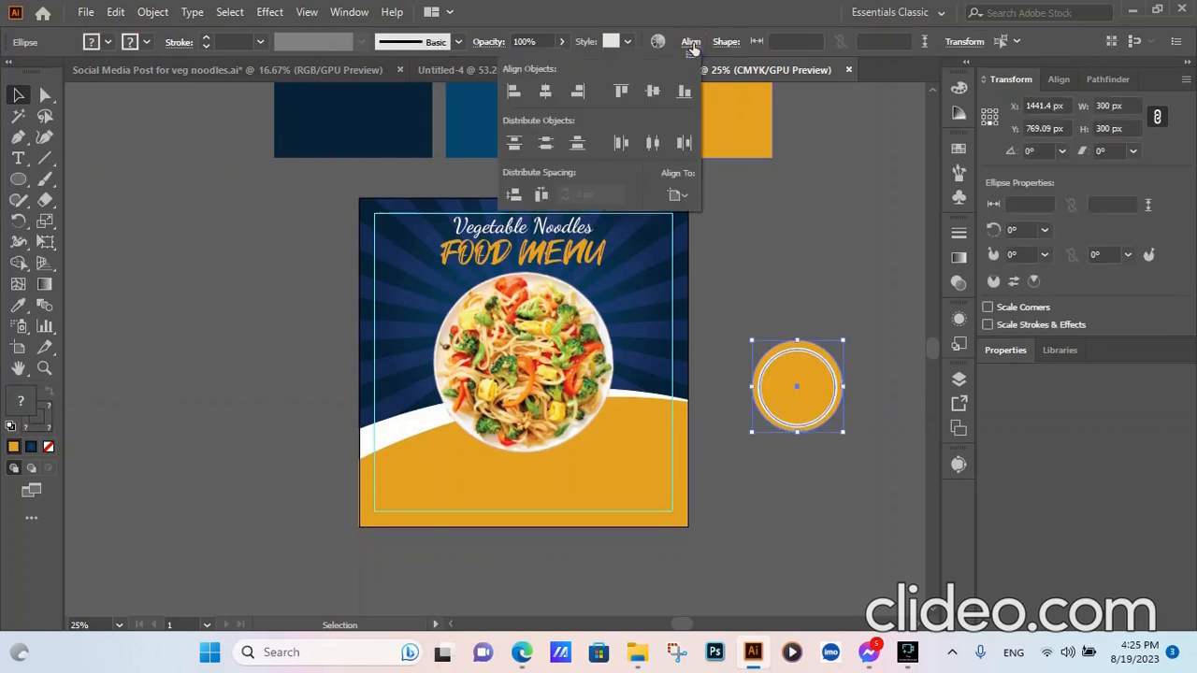
click(550, 93)
click(769, 226)
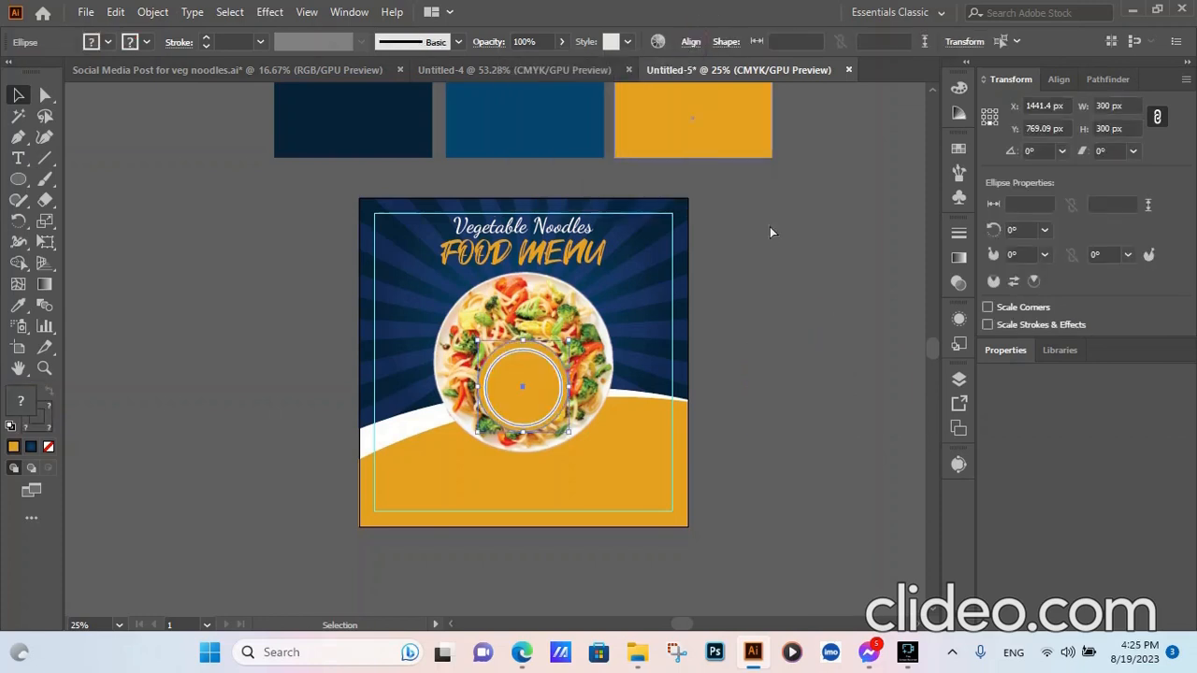
key(ctrl+z)
click(676, 194)
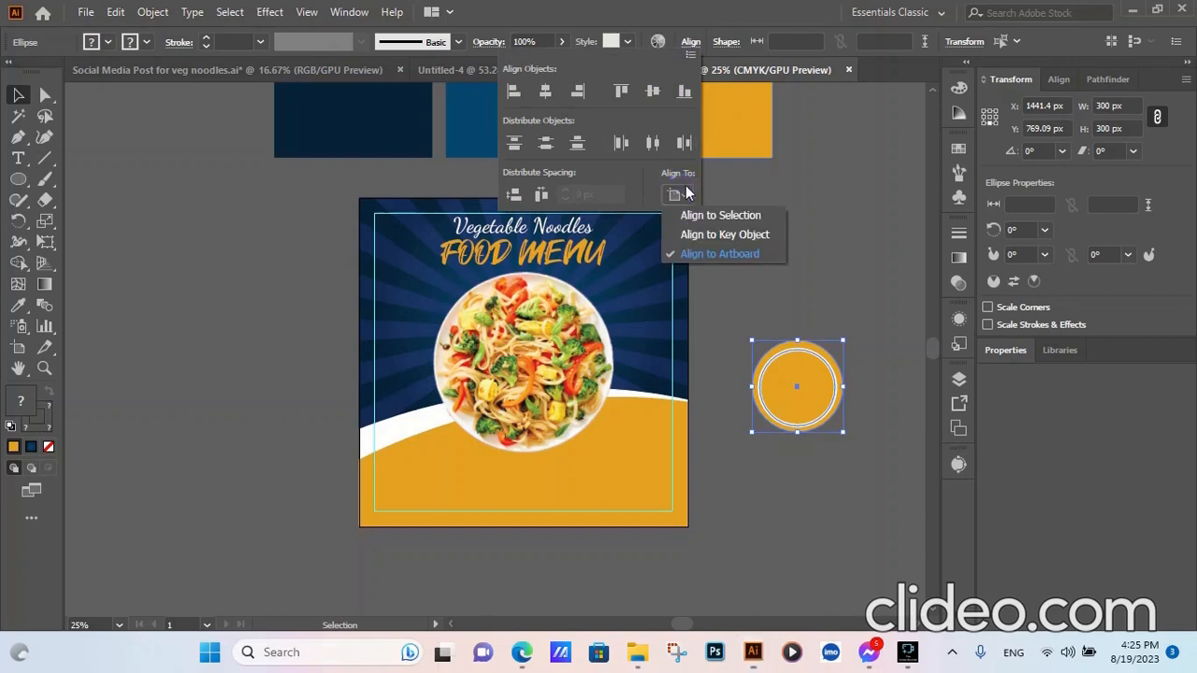
click(725, 254)
click(796, 192)
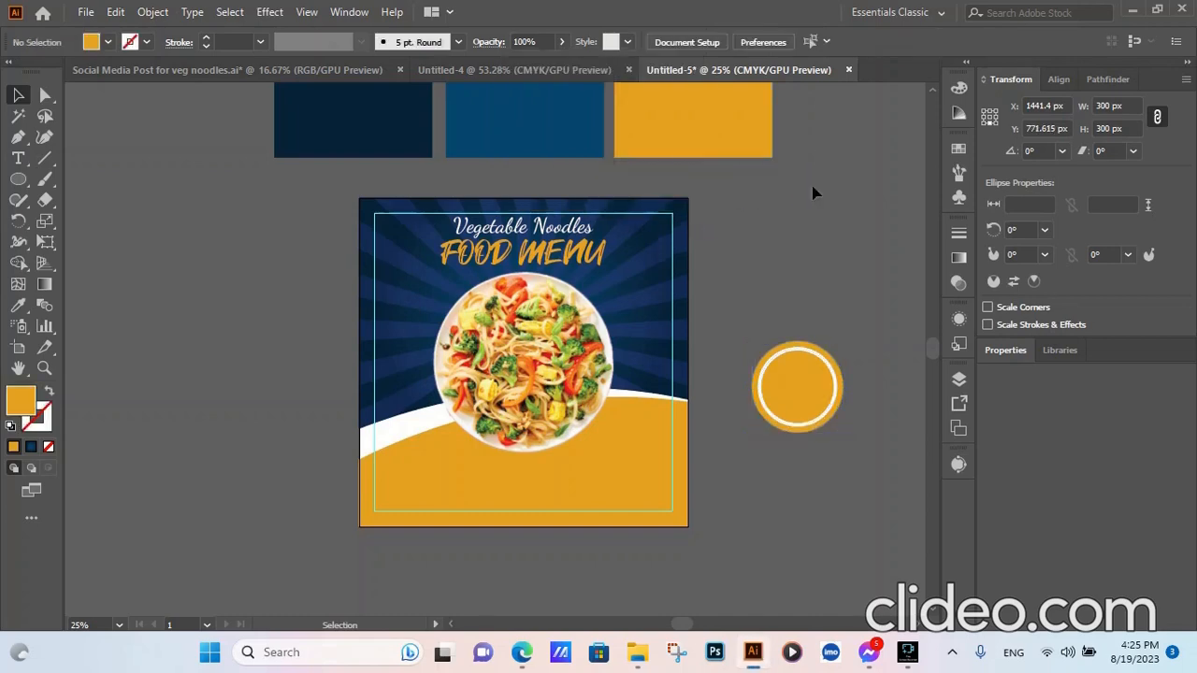
scroll(825, 449, up, 2)
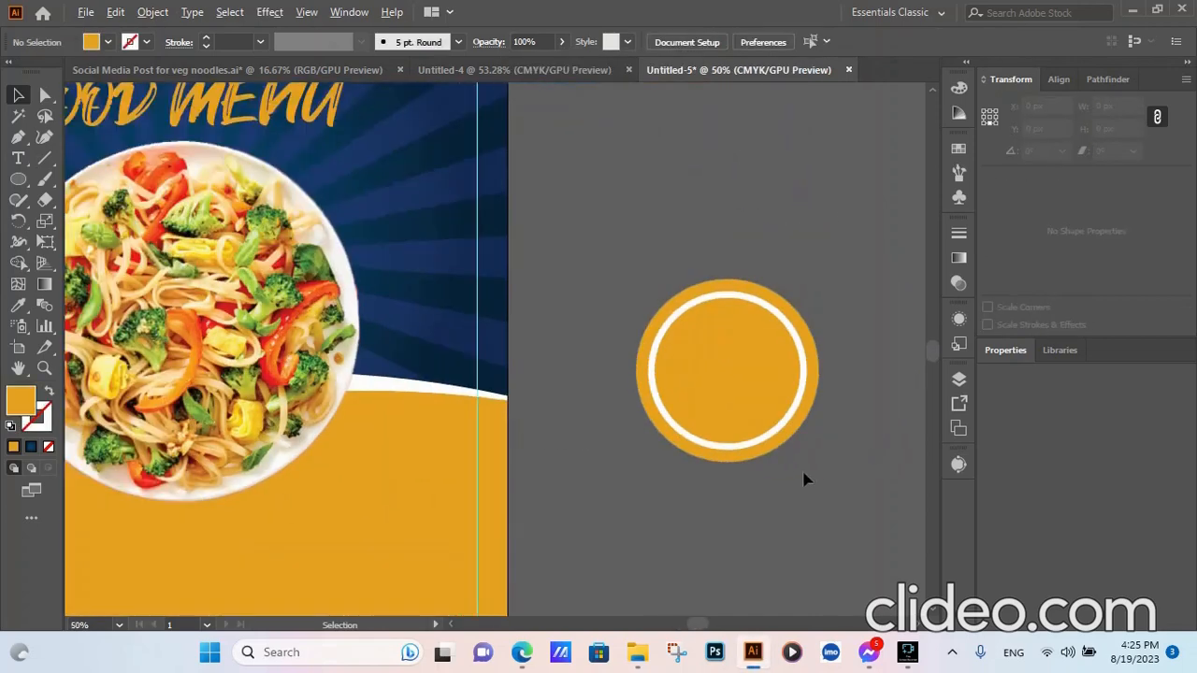
click(788, 447)
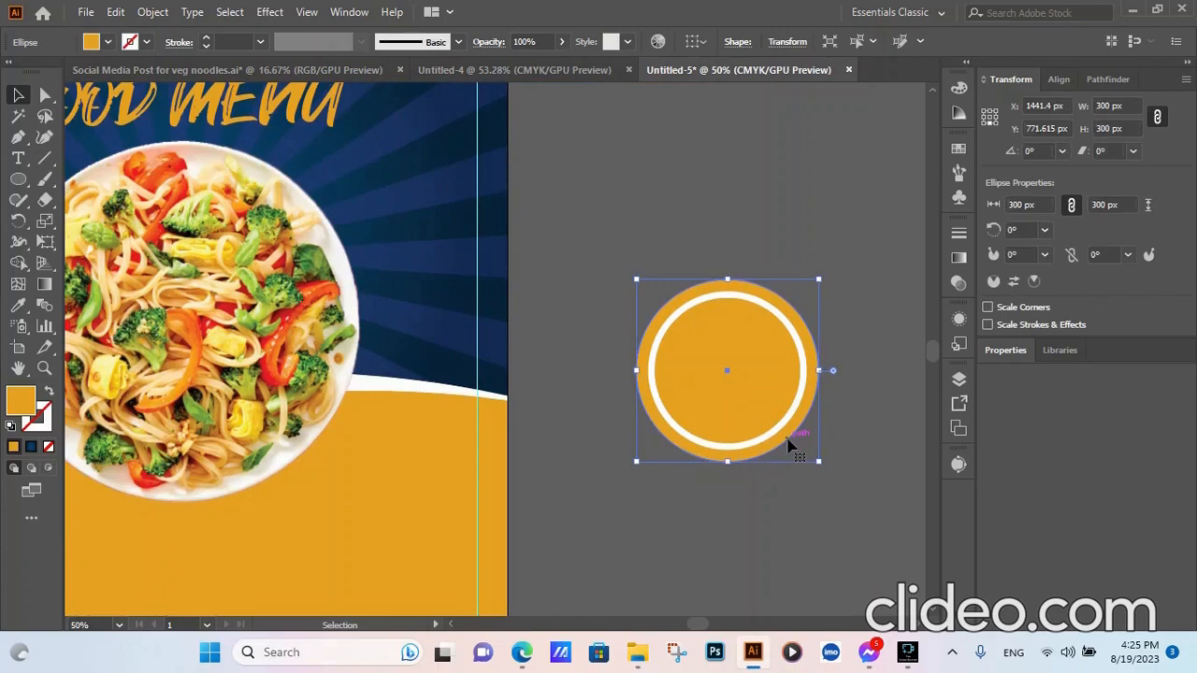
click(118, 13)
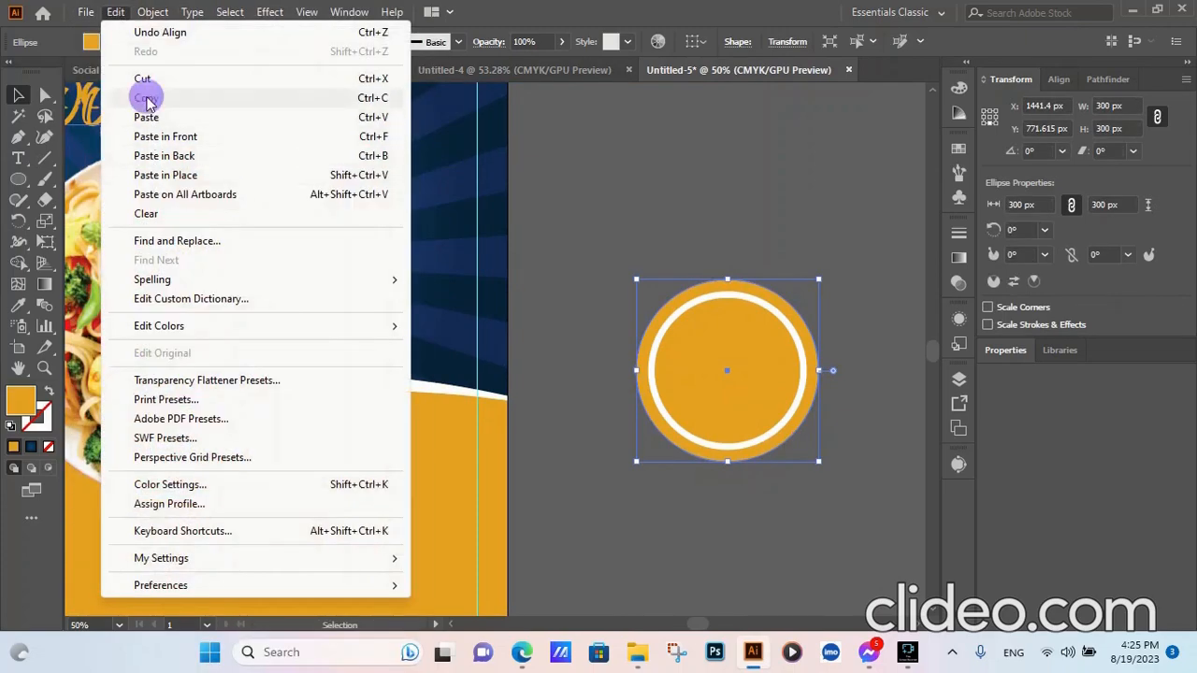
click(173, 157)
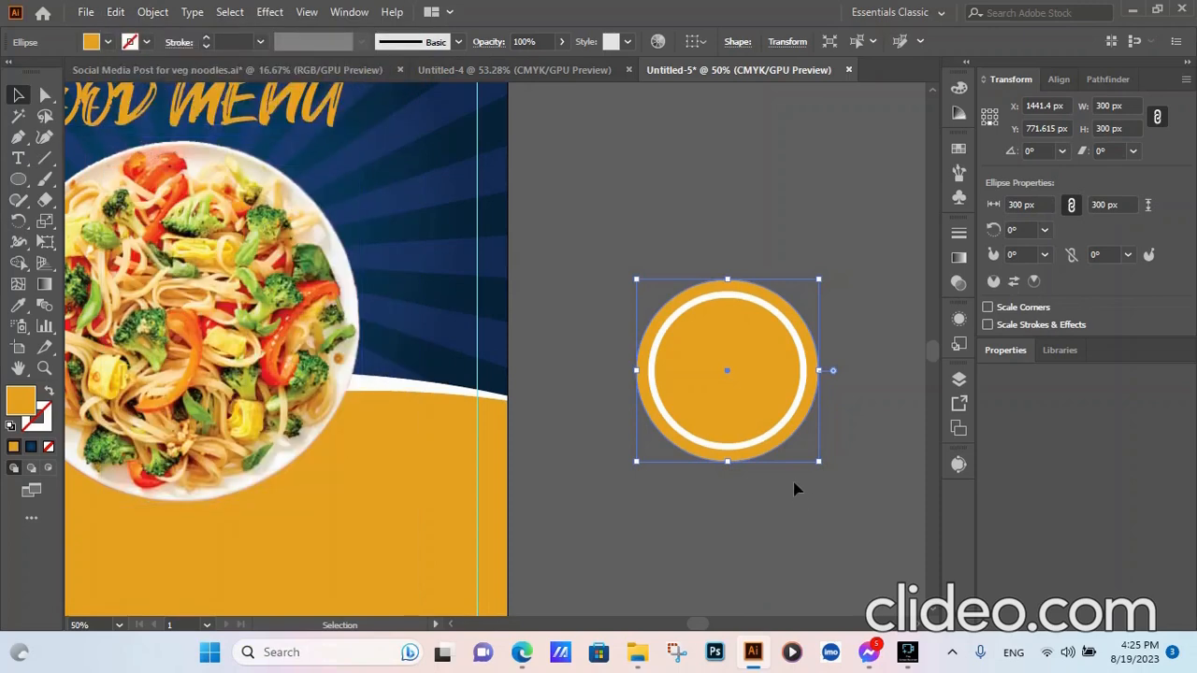
click(1109, 107)
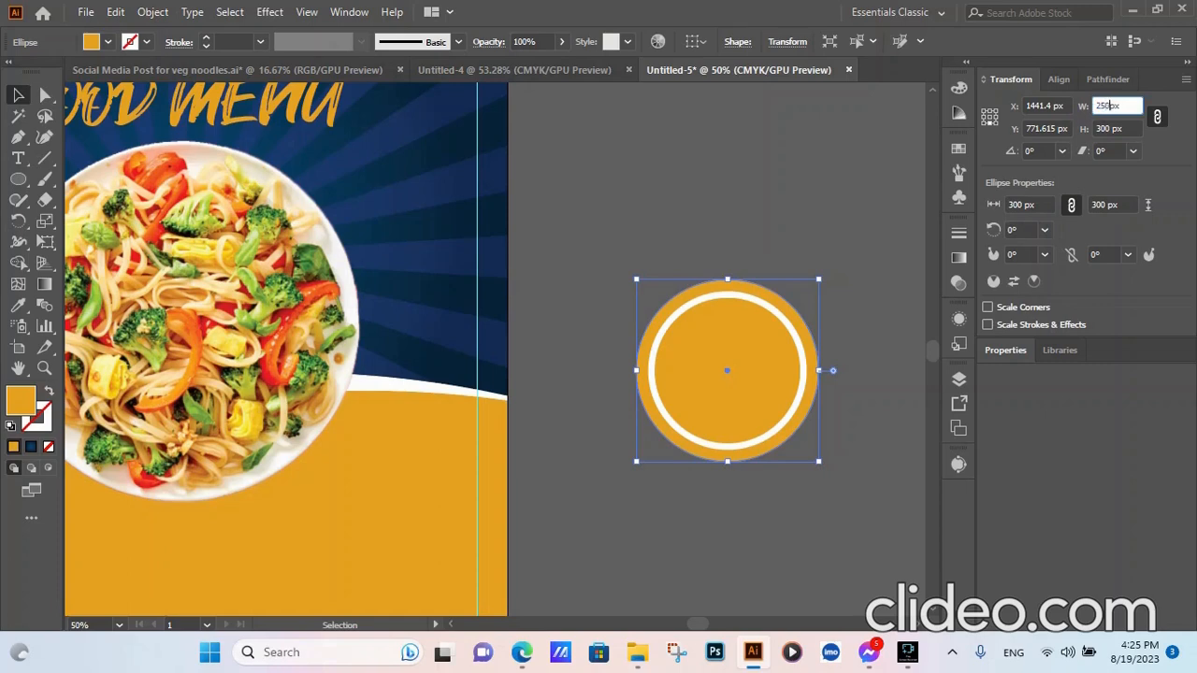
click(764, 212)
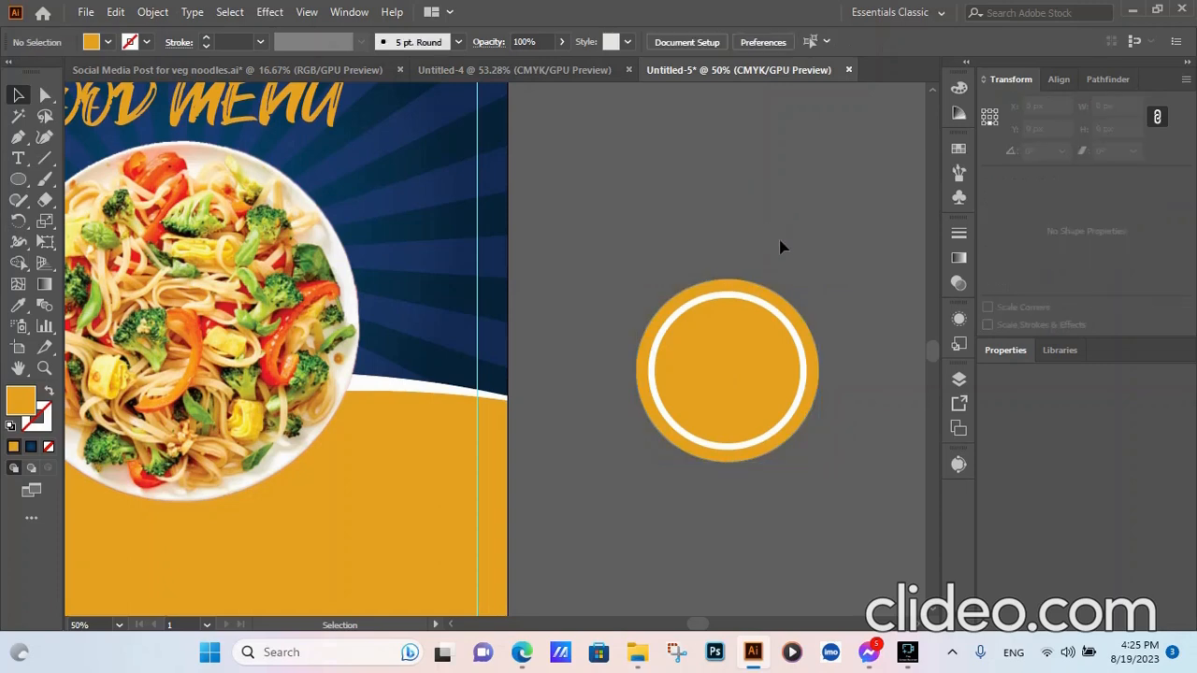
click(801, 391)
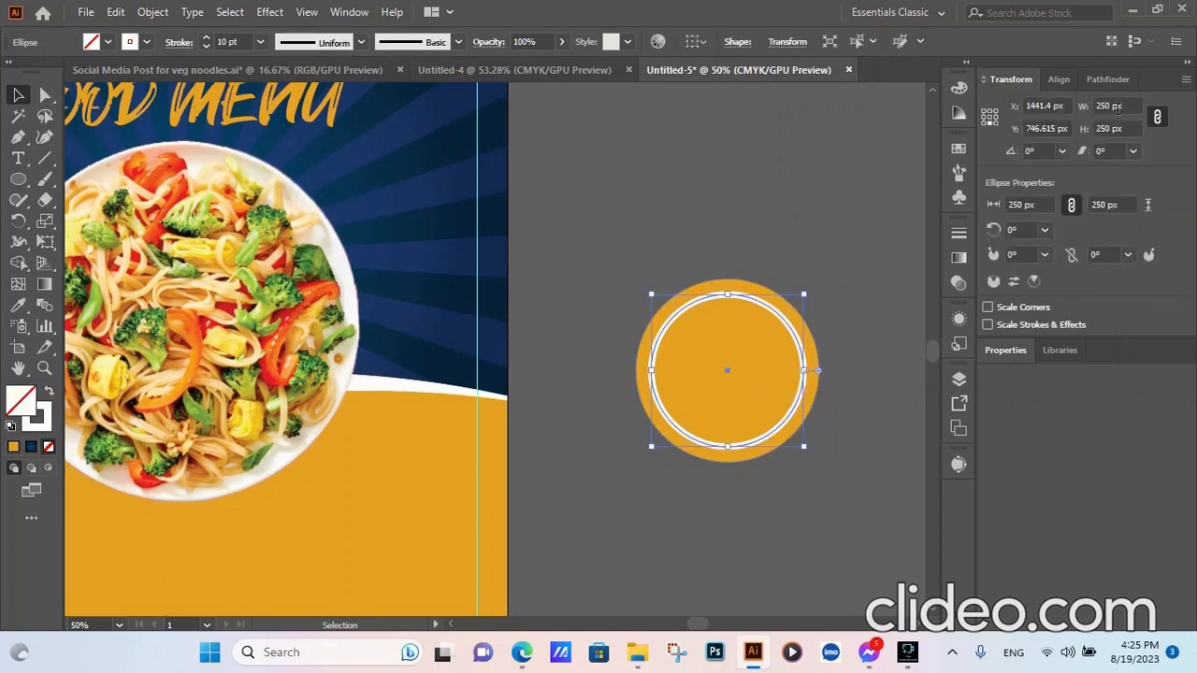
click(1113, 106)
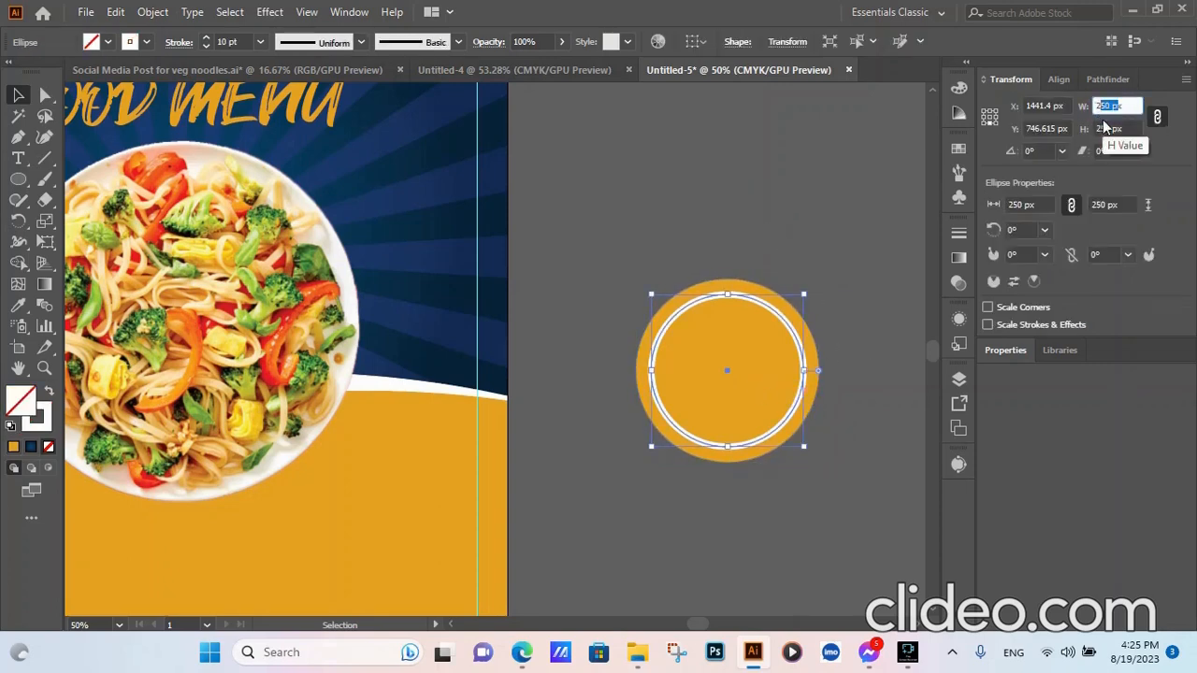
text(220)
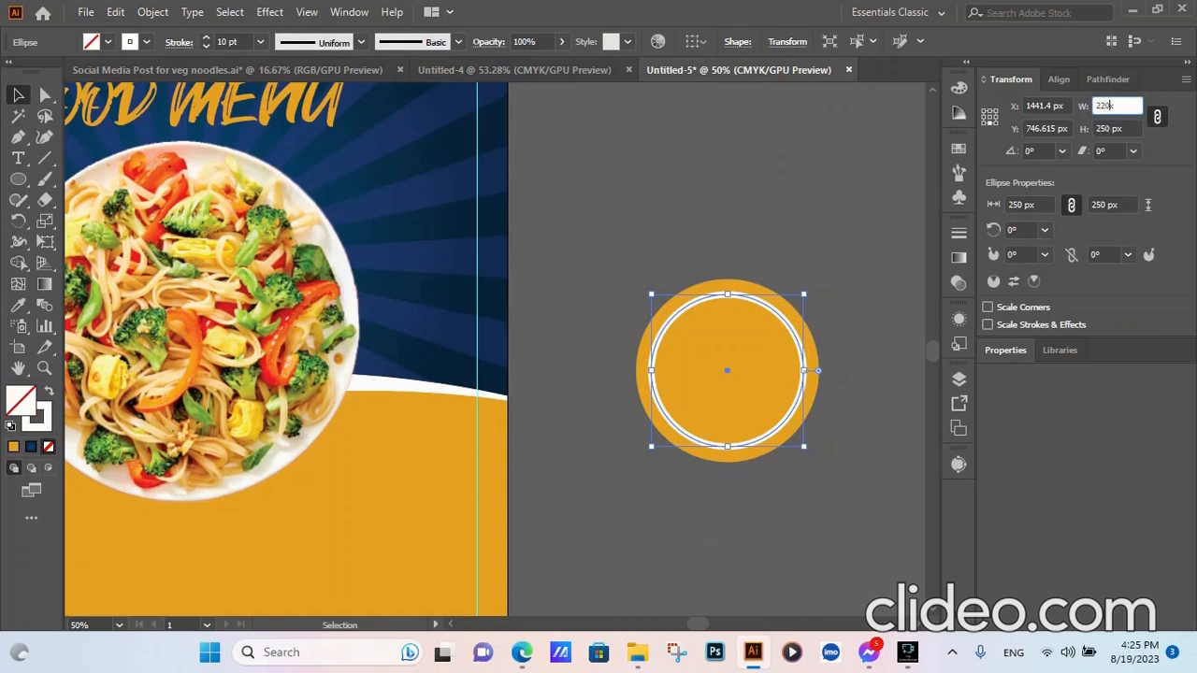
text(x)
click(835, 208)
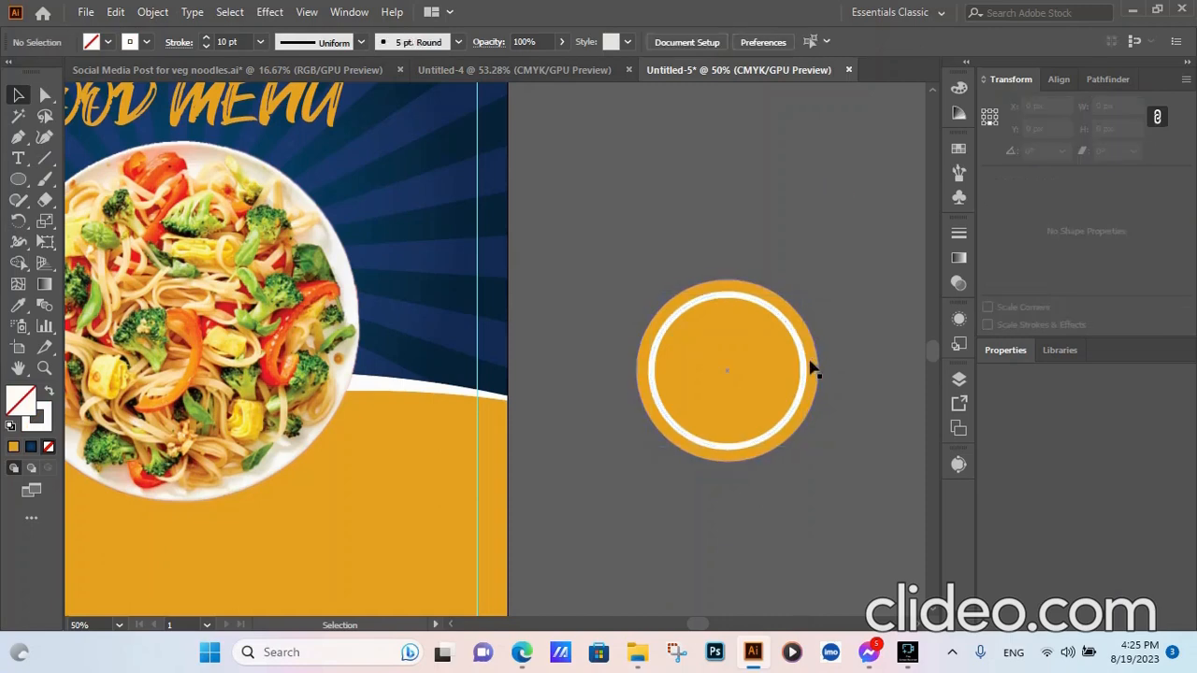
click(806, 389)
click(868, 369)
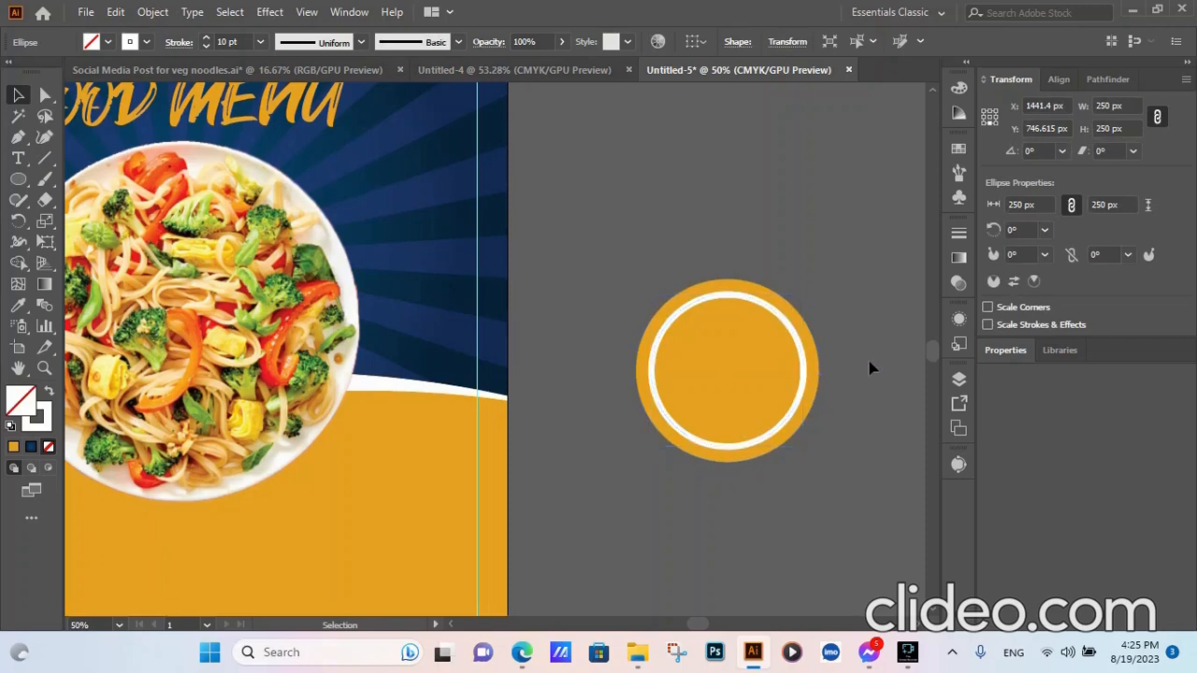
click(732, 372)
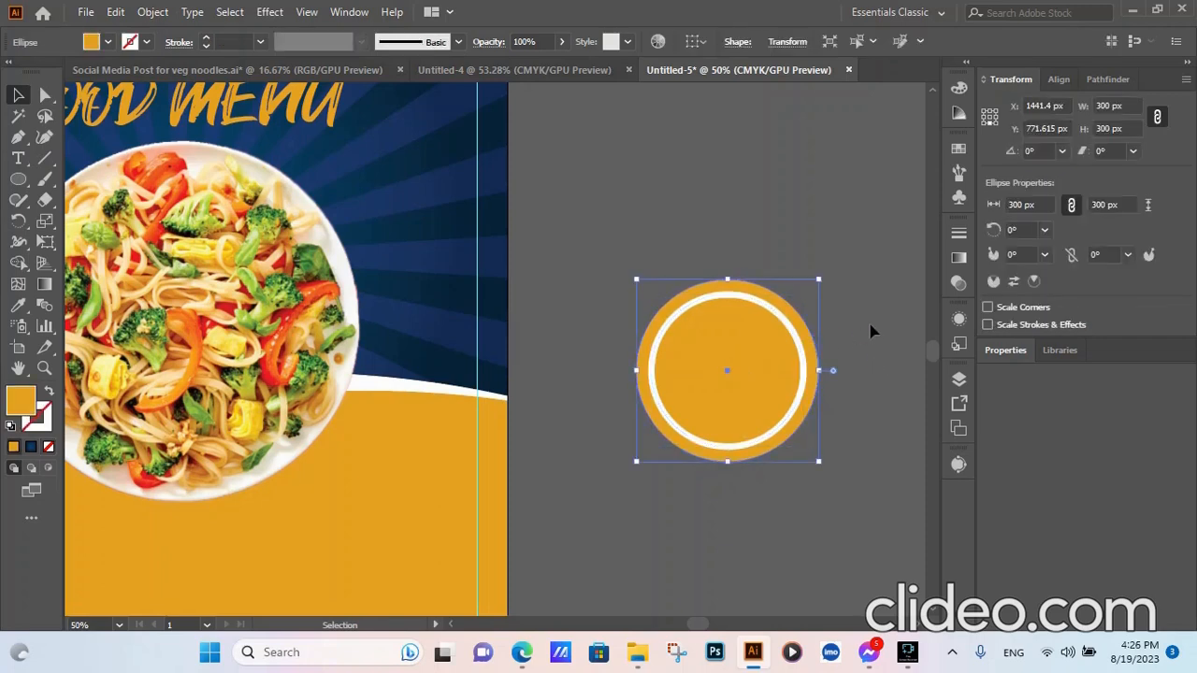
- Send the orange circle to the back, behind the white ring
right_click(646, 370)
mouse_move(713, 553)
click(897, 600)
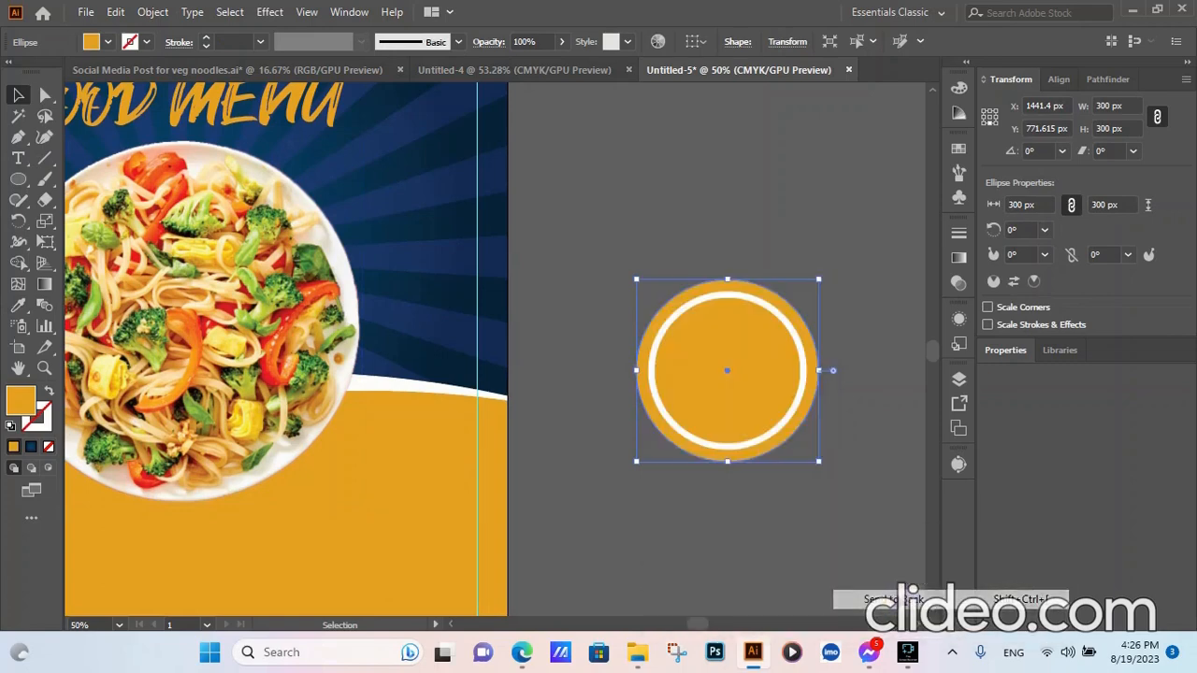
click(882, 390)
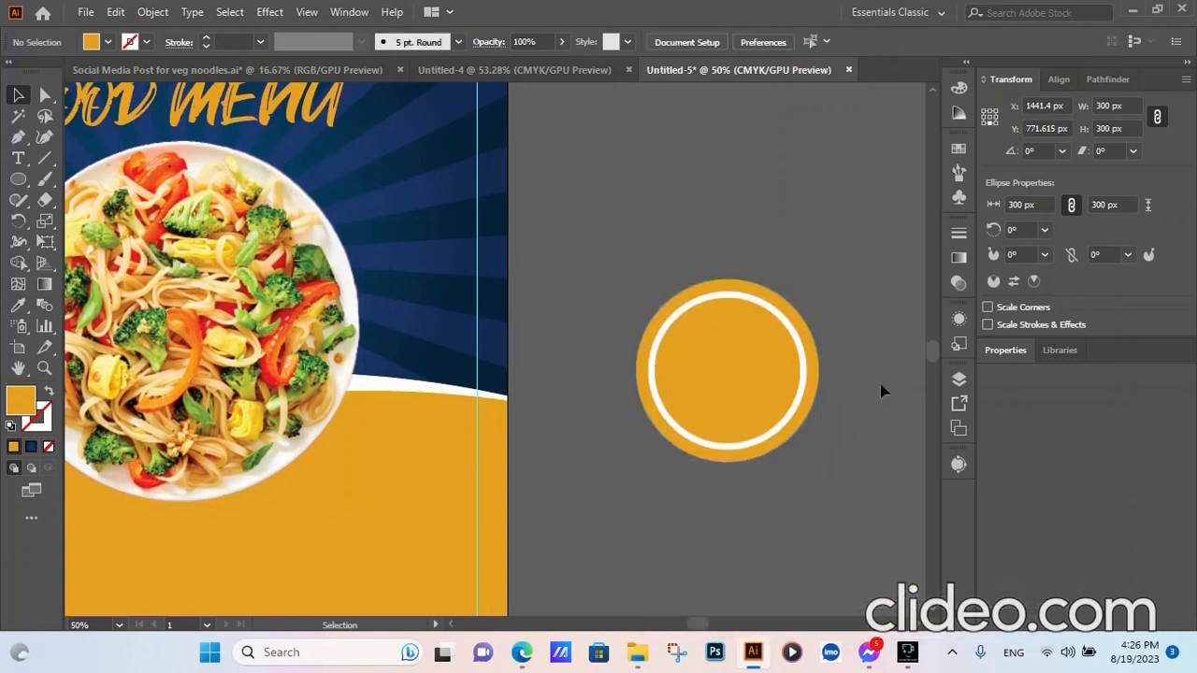
click(782, 353)
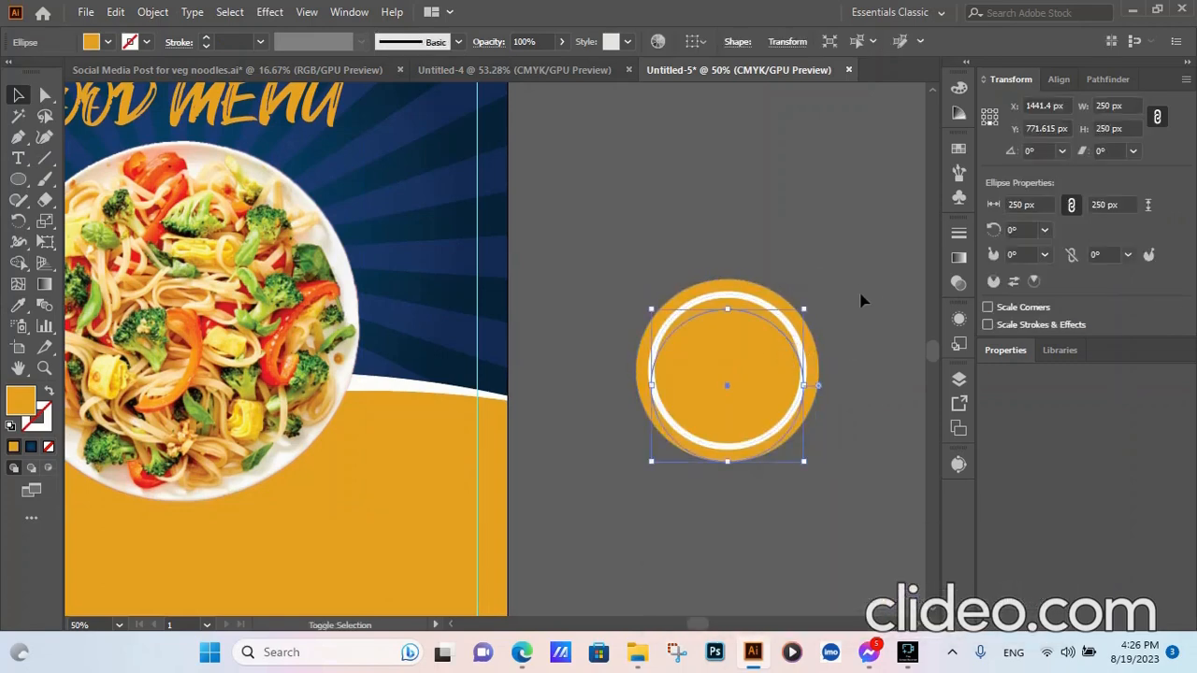
click(863, 305)
click(813, 348)
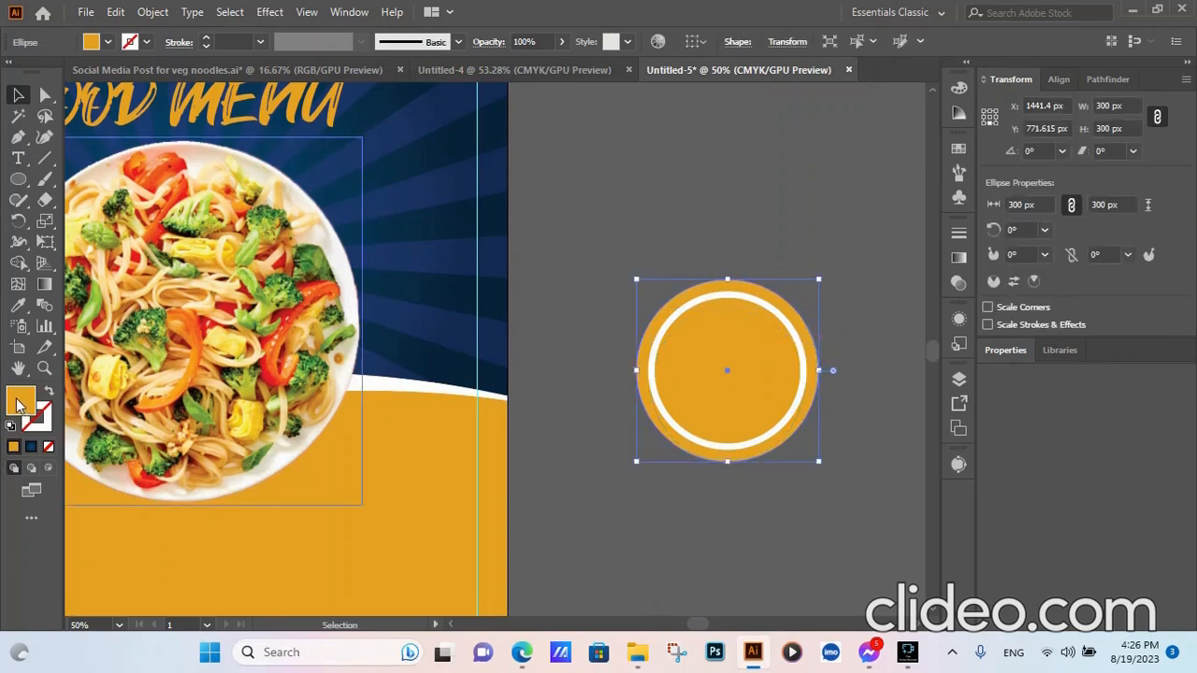
- Sample white with the Eyedropper onto the outer circle's fill
key(i)
click(404, 384)
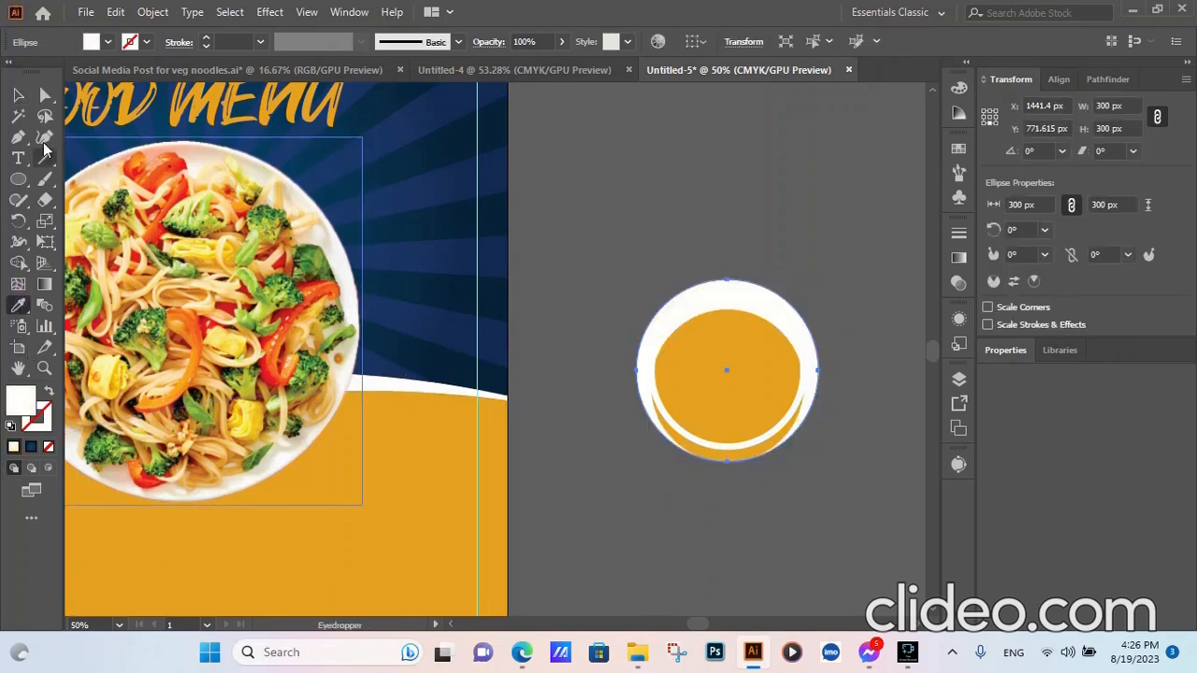
click(18, 95)
click(755, 153)
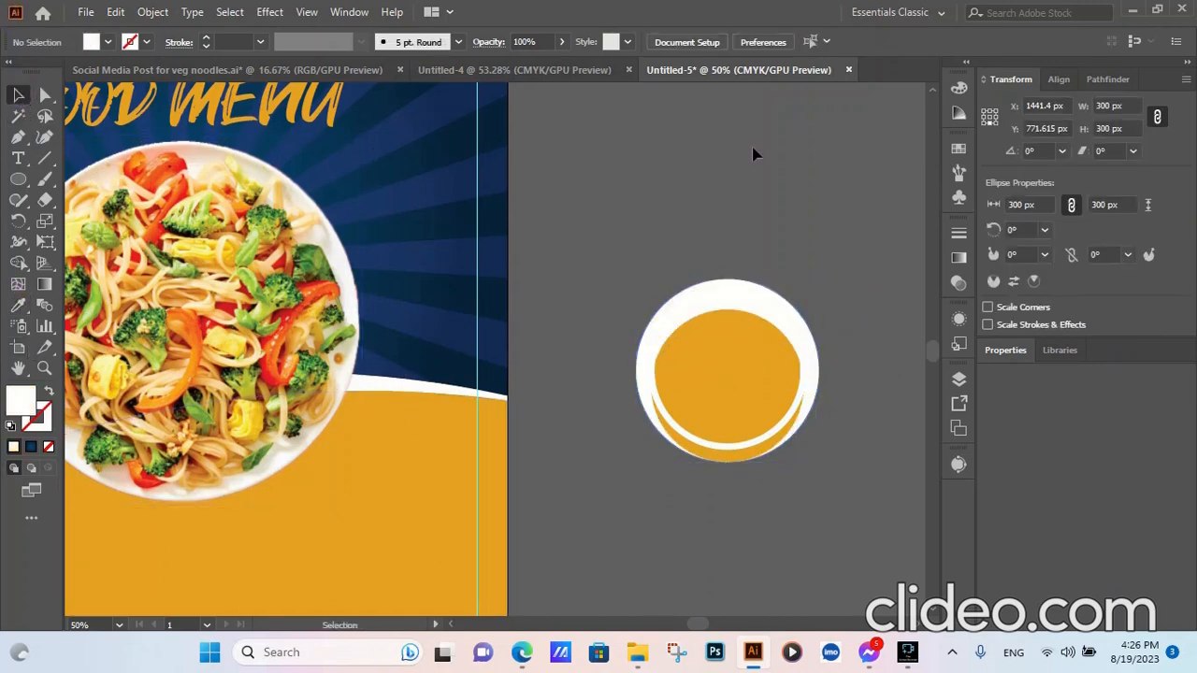
click(815, 378)
right_click(817, 380)
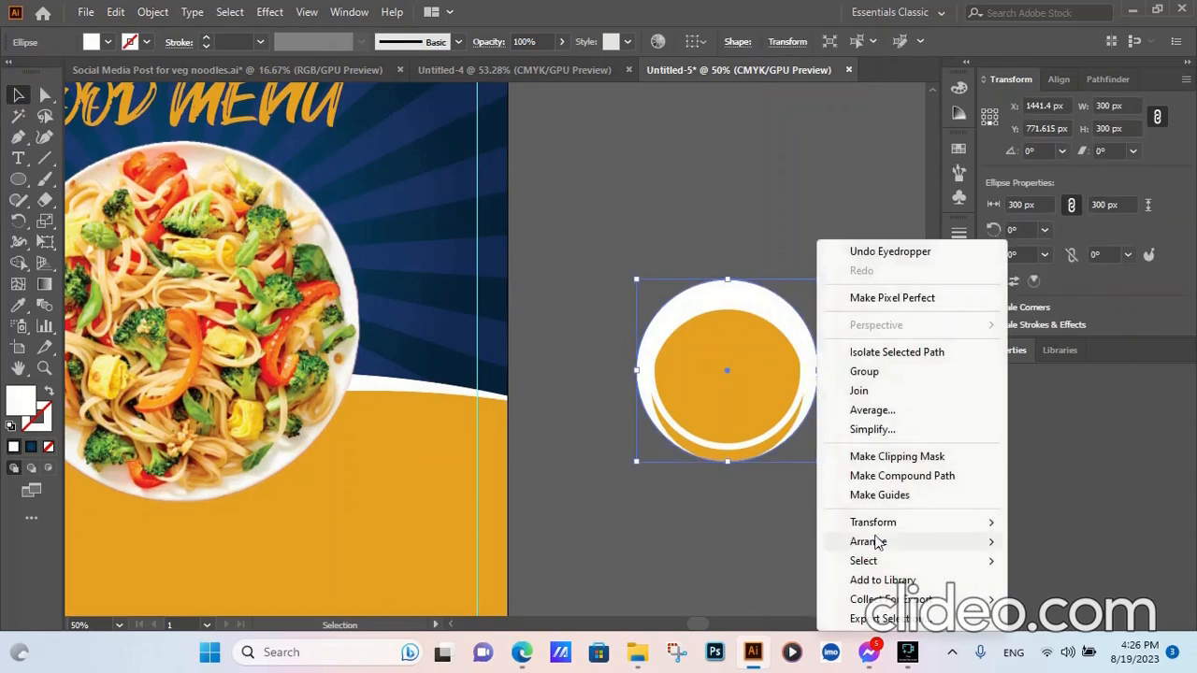
click(675, 540)
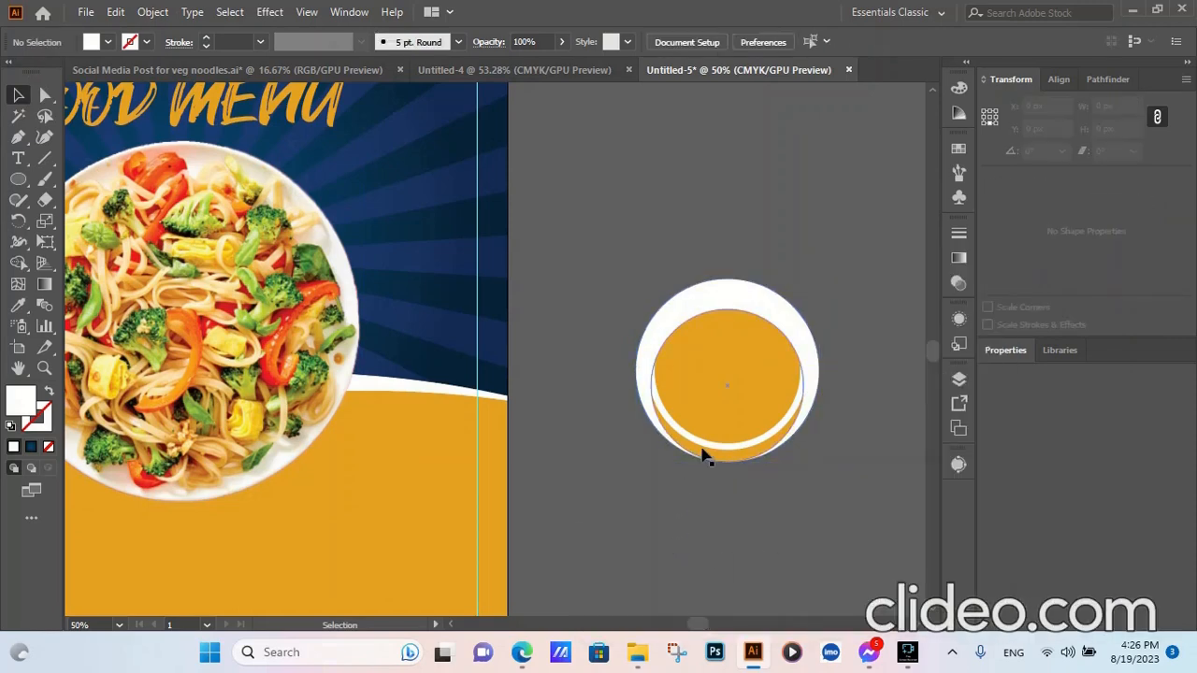
click(704, 455)
click(829, 262)
- Horizontally and vertically centre-align both circles so they are concentric
drag(829, 262, 675, 530)
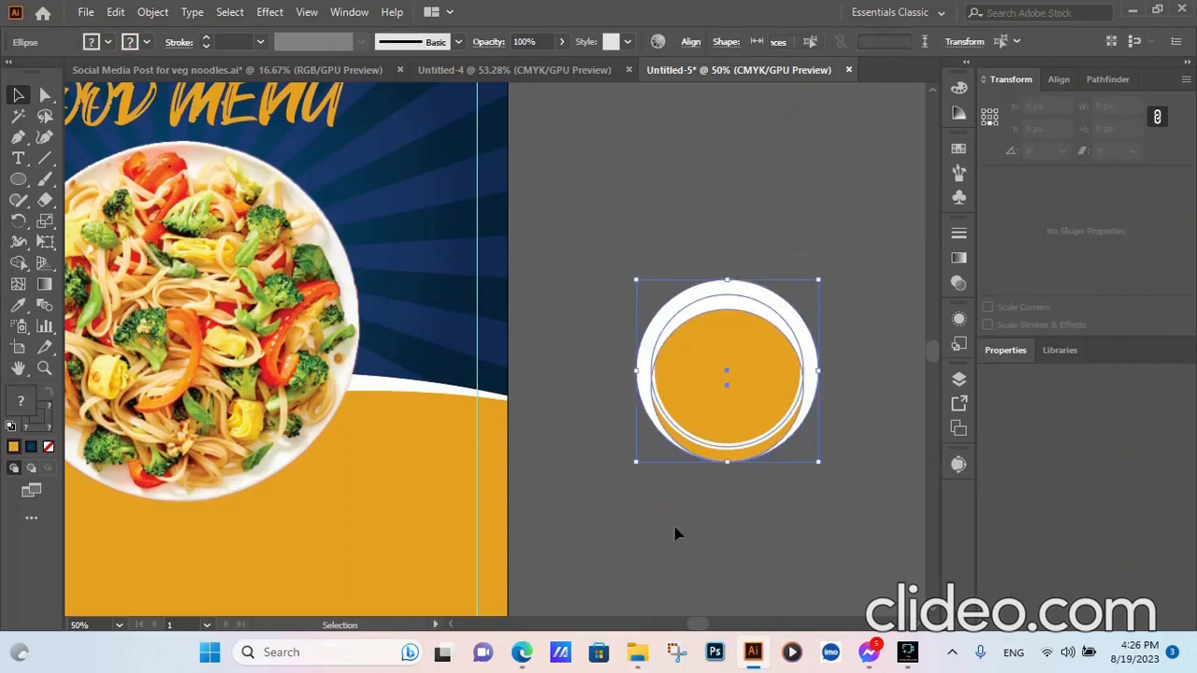
click(690, 42)
click(545, 91)
click(653, 91)
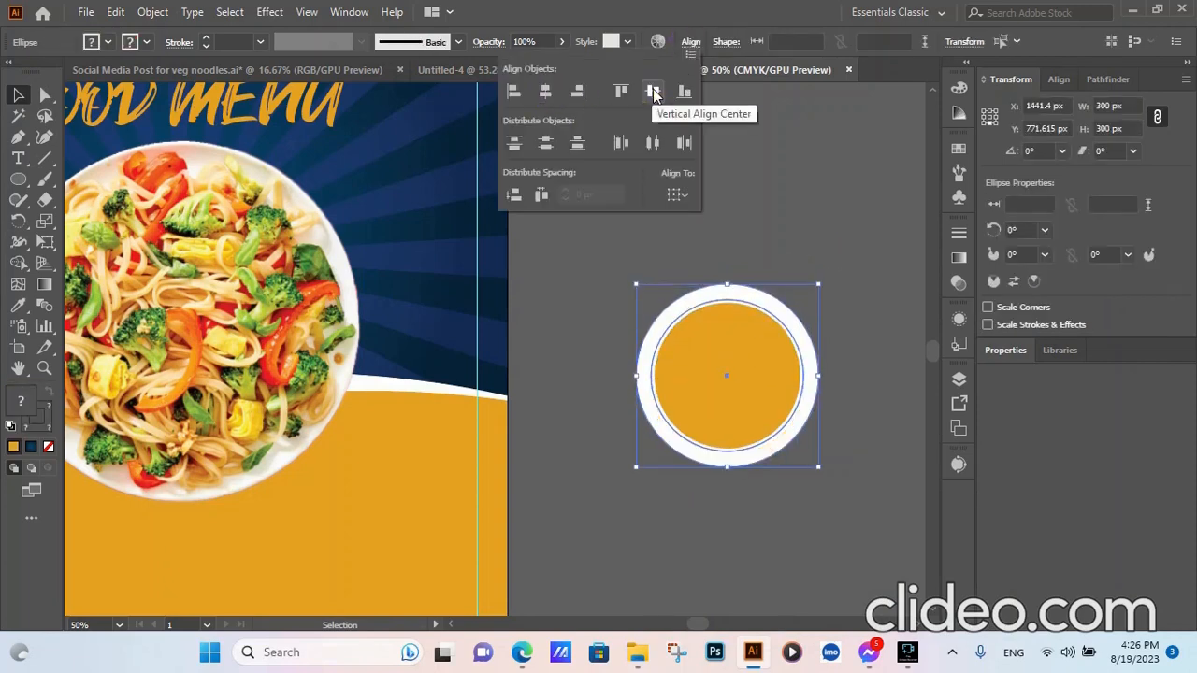
click(829, 221)
click(832, 224)
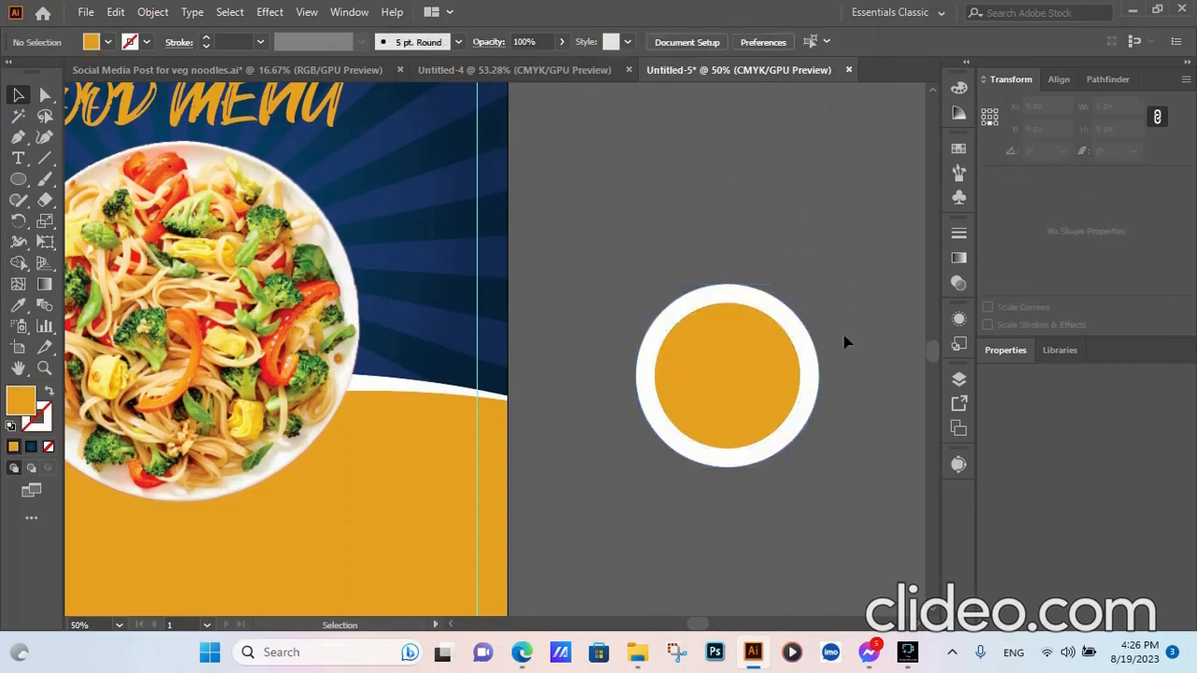
click(751, 382)
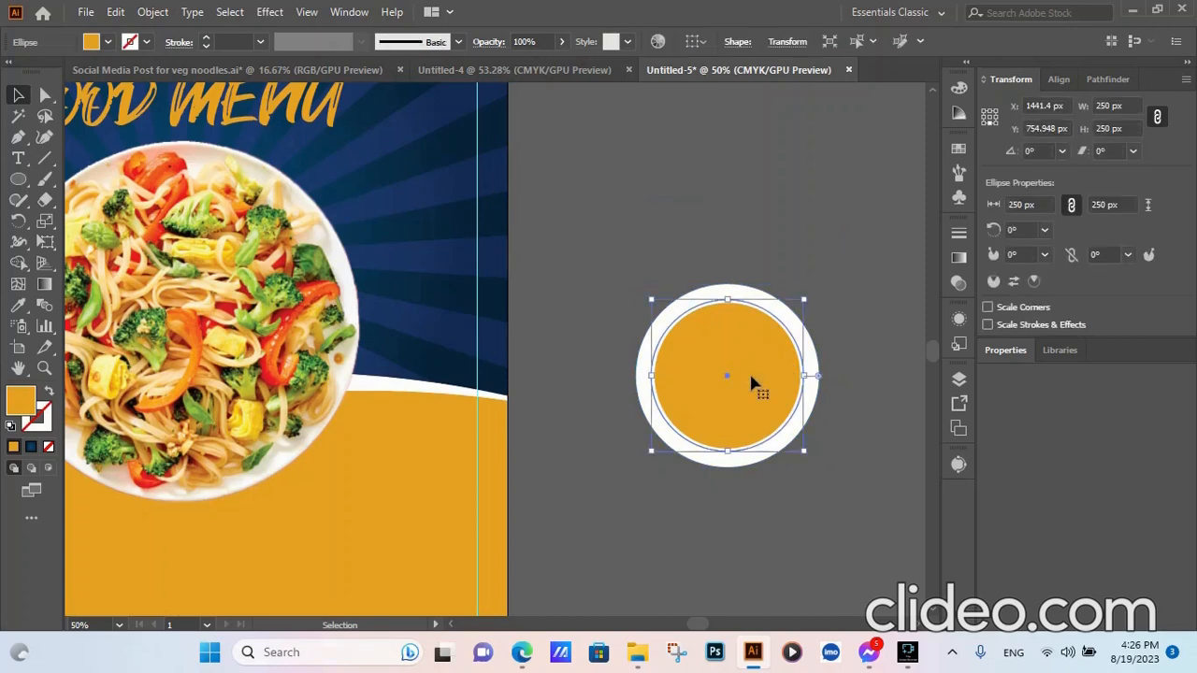
- Resize the thin white ring to 220 px wide
click(817, 218)
click(802, 367)
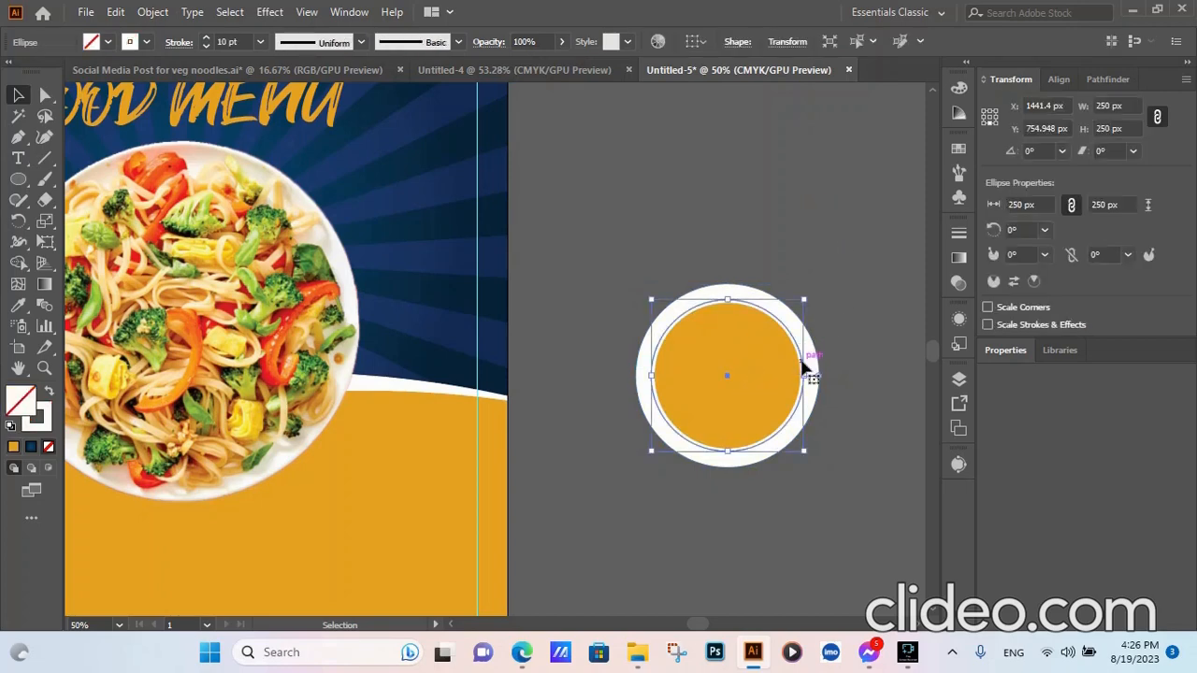
click(1111, 105)
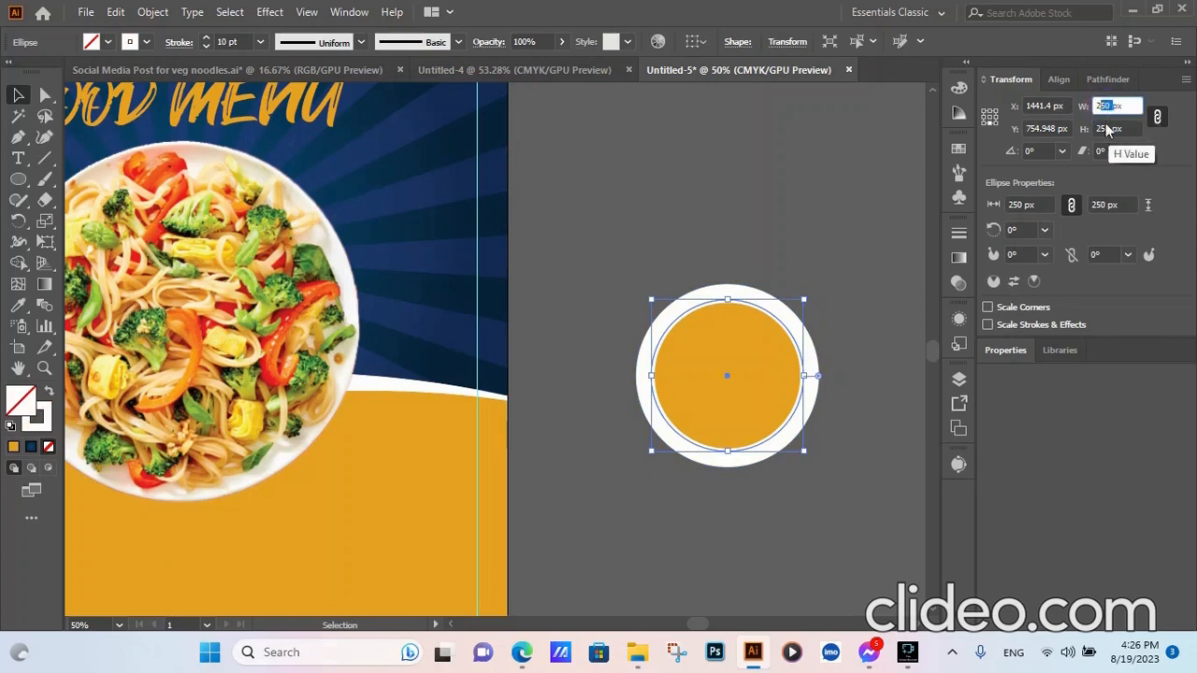
click(748, 202)
- Marquee-select all the badge circles and centre-align them
click(818, 274)
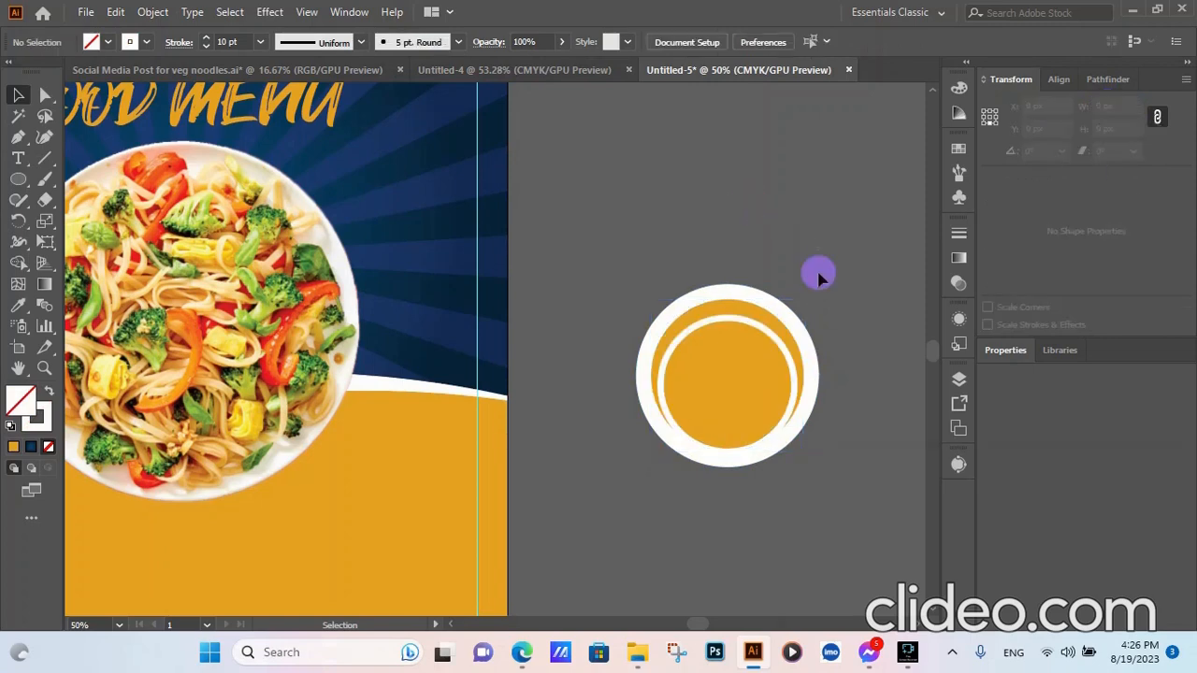
drag(818, 274, 658, 495)
click(689, 49)
click(649, 93)
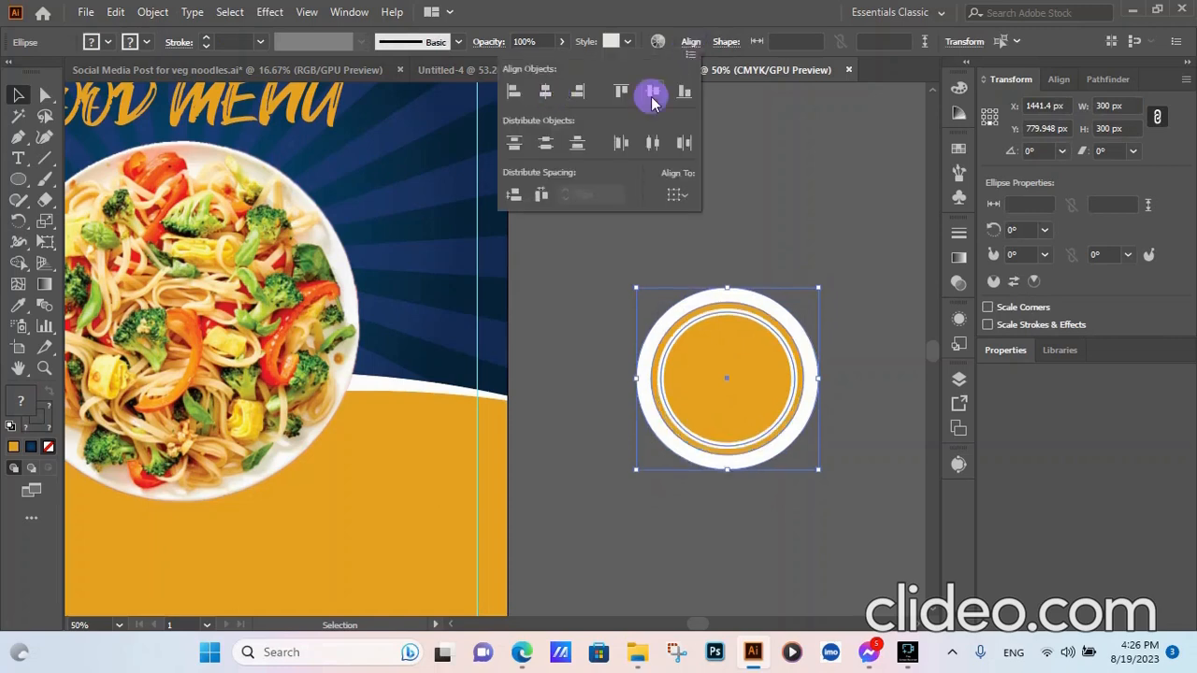
click(818, 153)
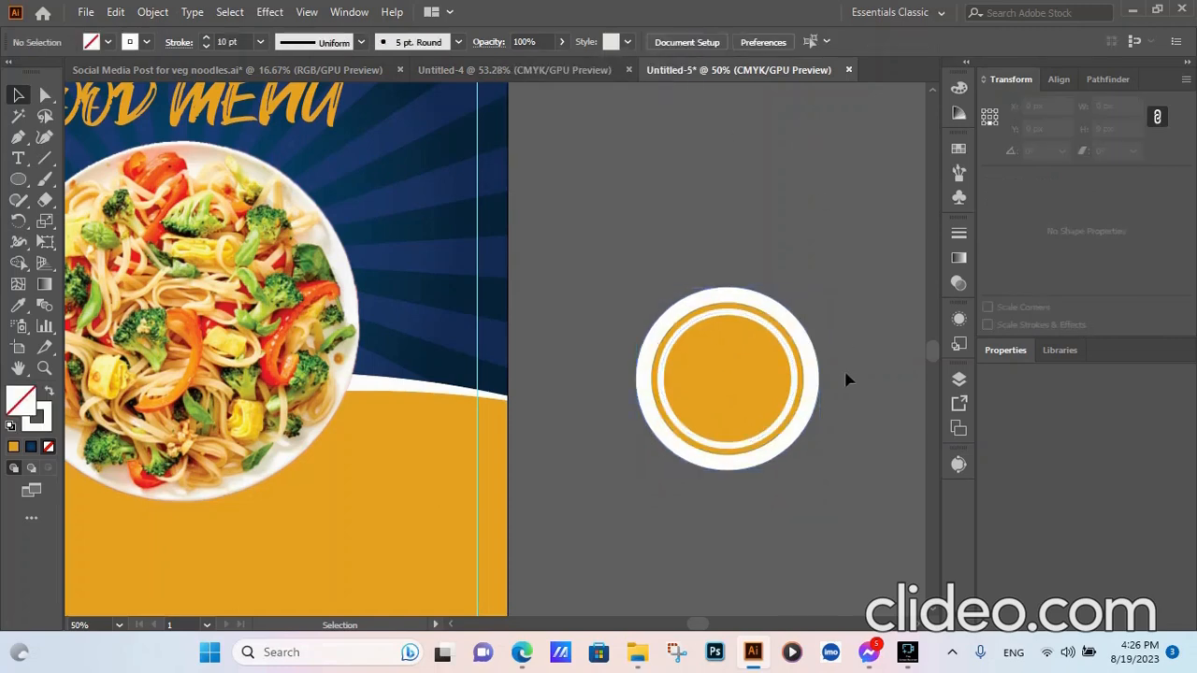
click(820, 378)
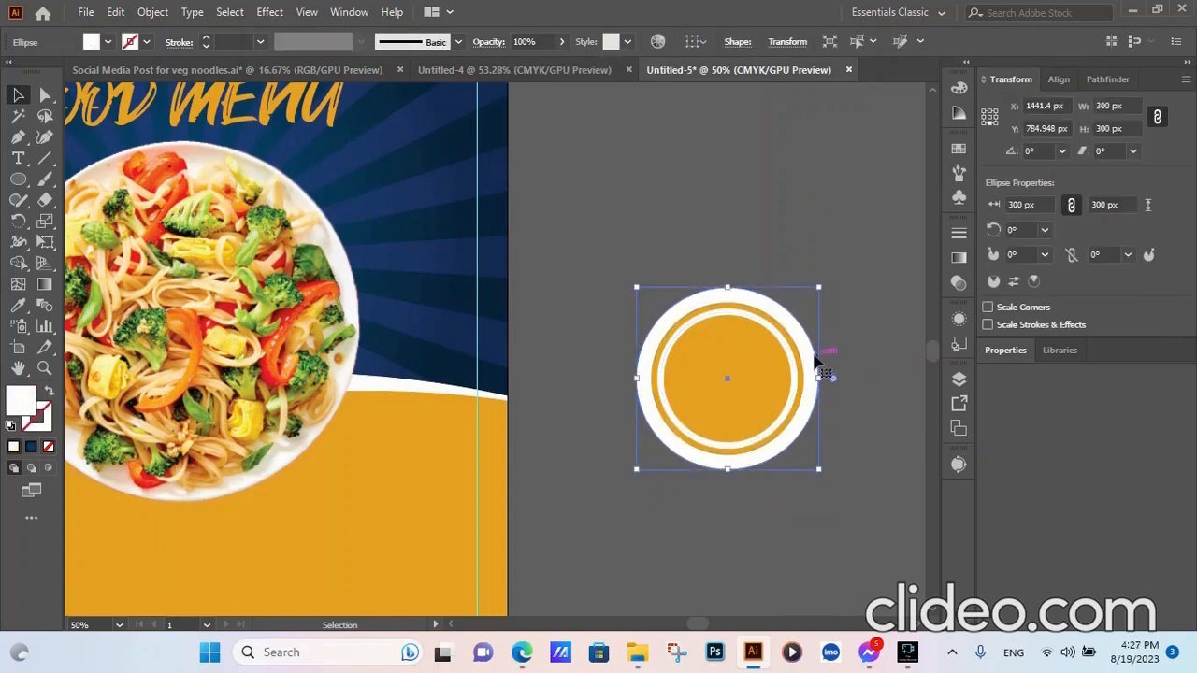
- Apply a radial gradient to the outer circle with a black left stop and a white right stop
click(959, 258)
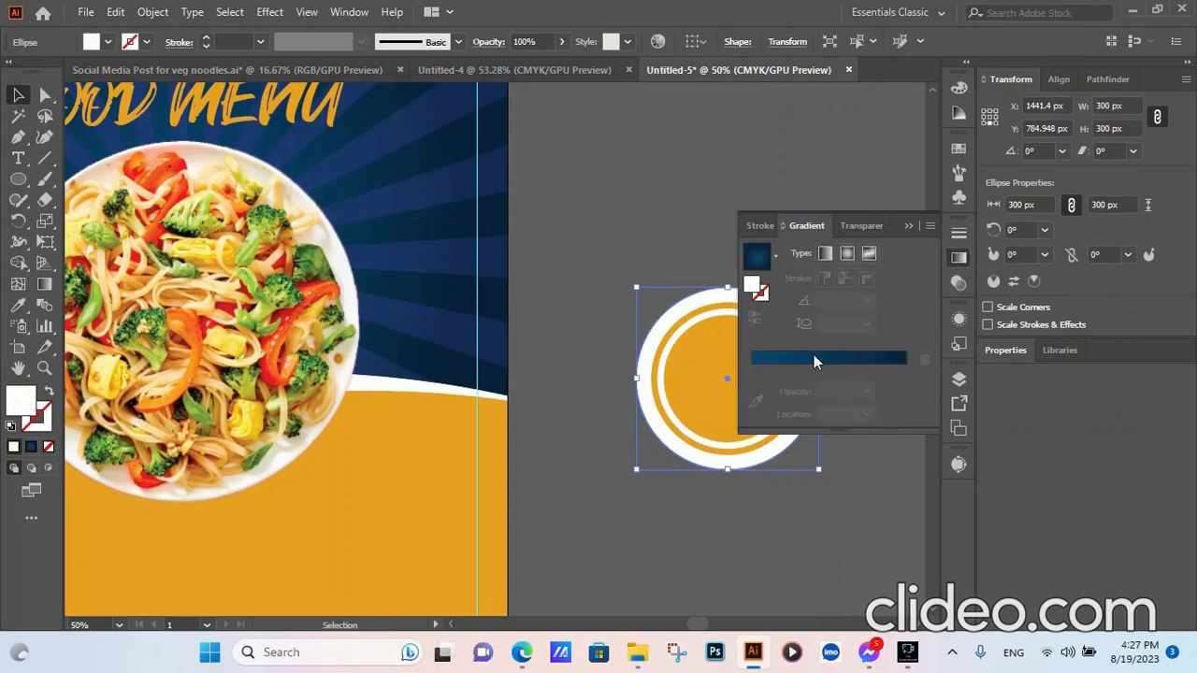
click(814, 354)
click(753, 390)
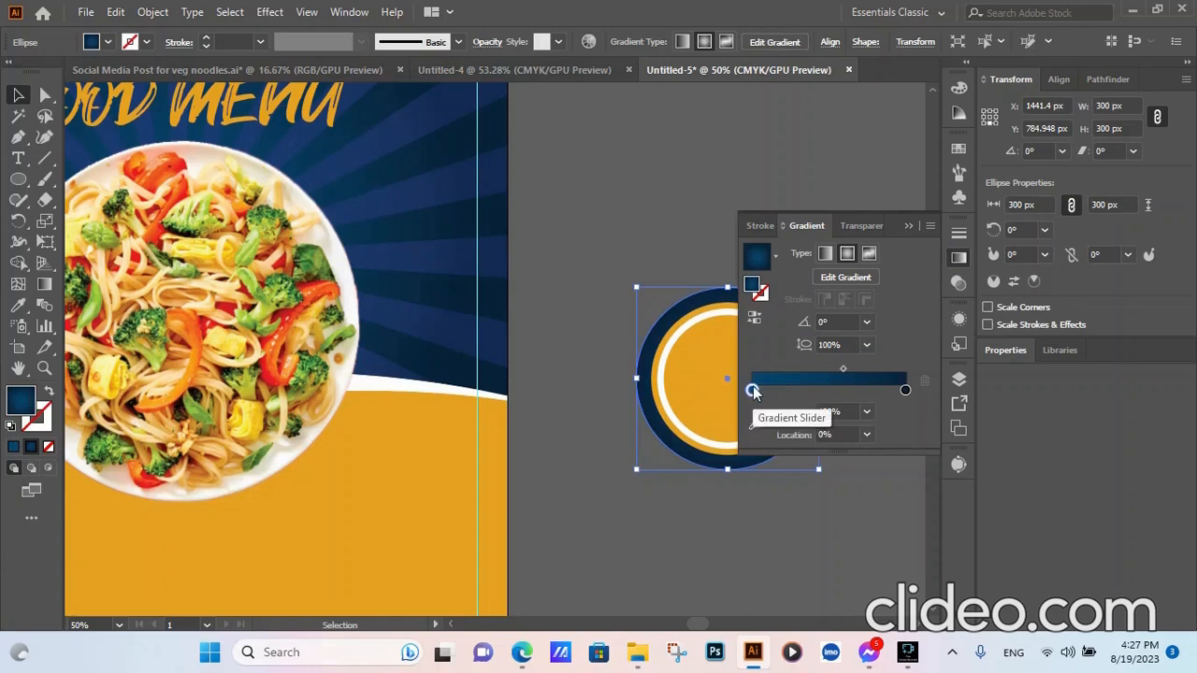
double_click(752, 391)
click(716, 446)
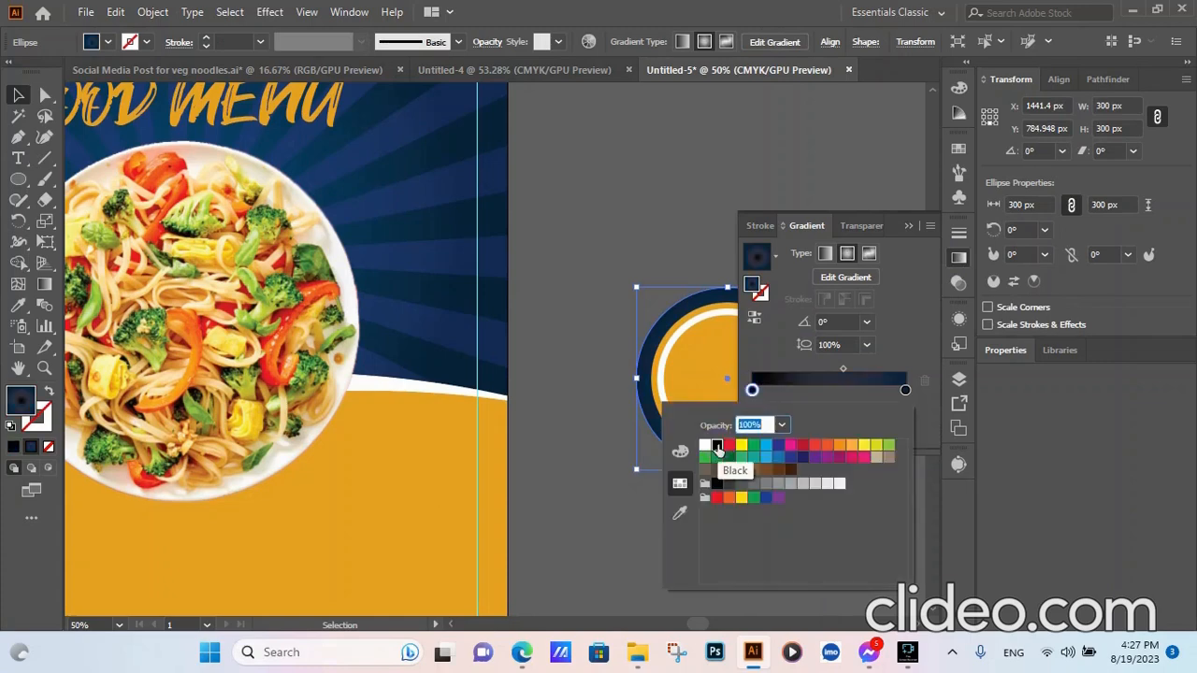
click(905, 391)
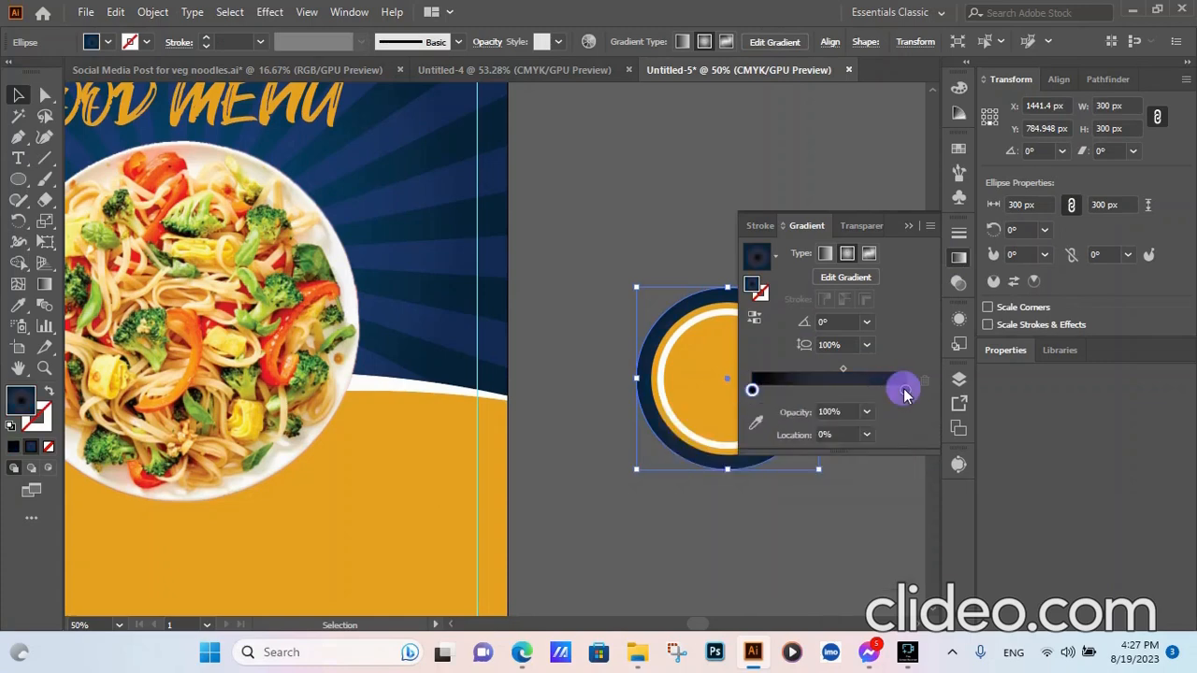
double_click(905, 391)
click(703, 445)
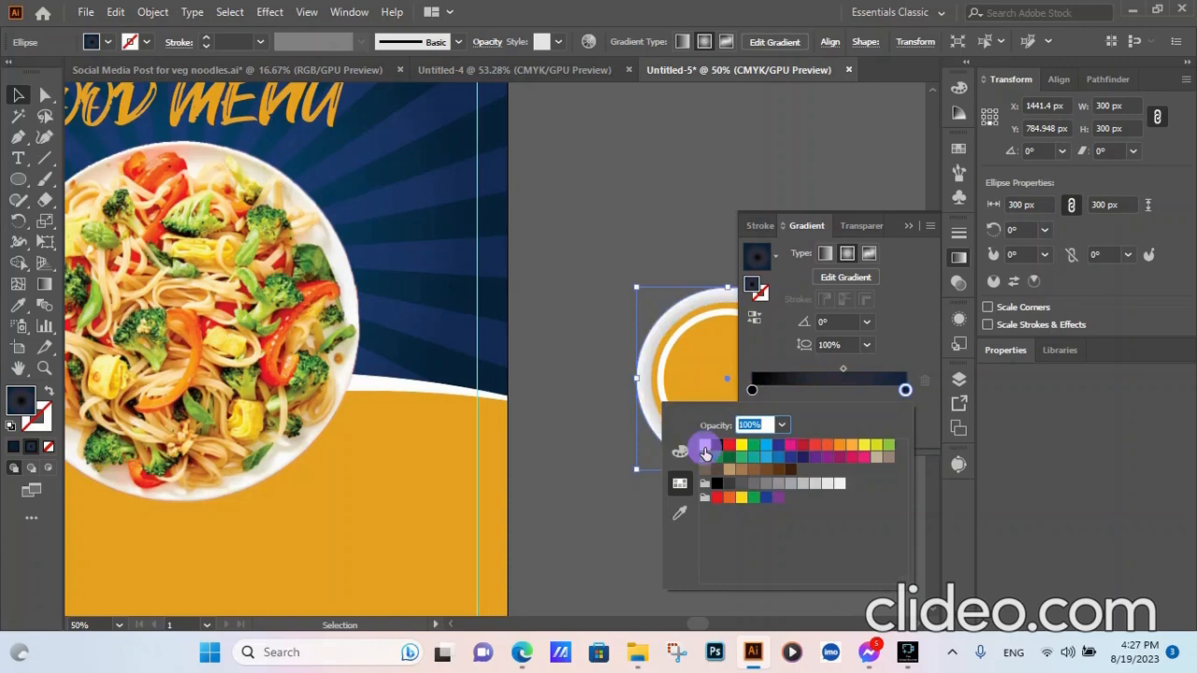
click(759, 317)
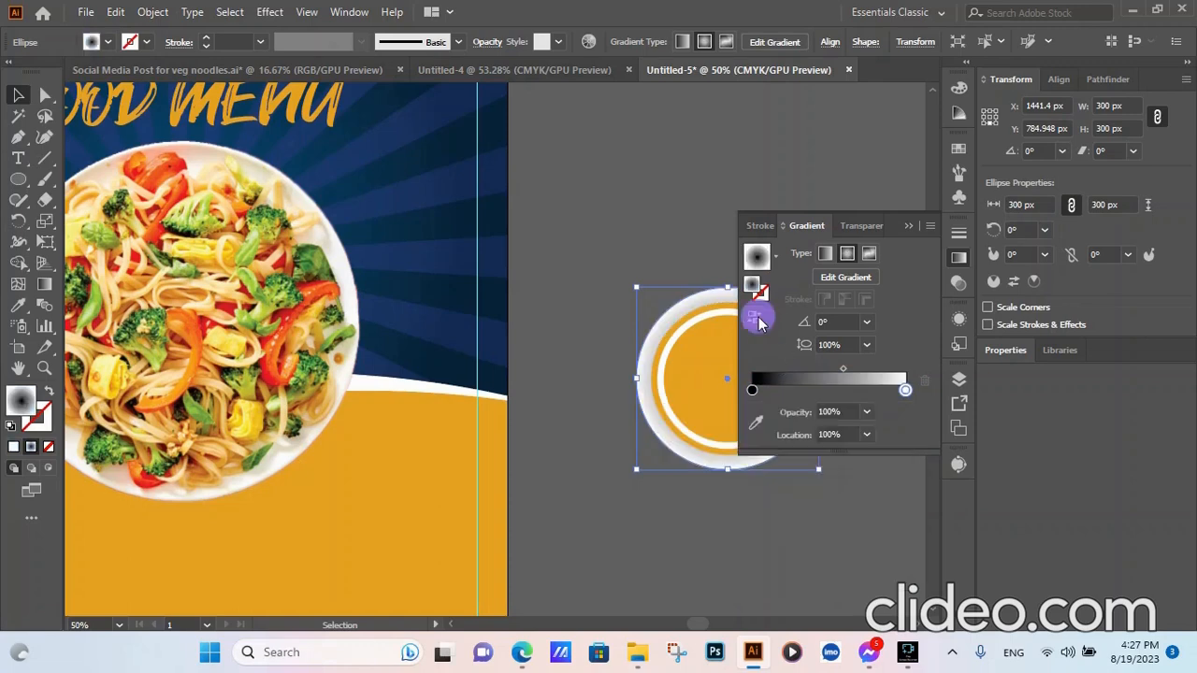
click(633, 226)
click(860, 225)
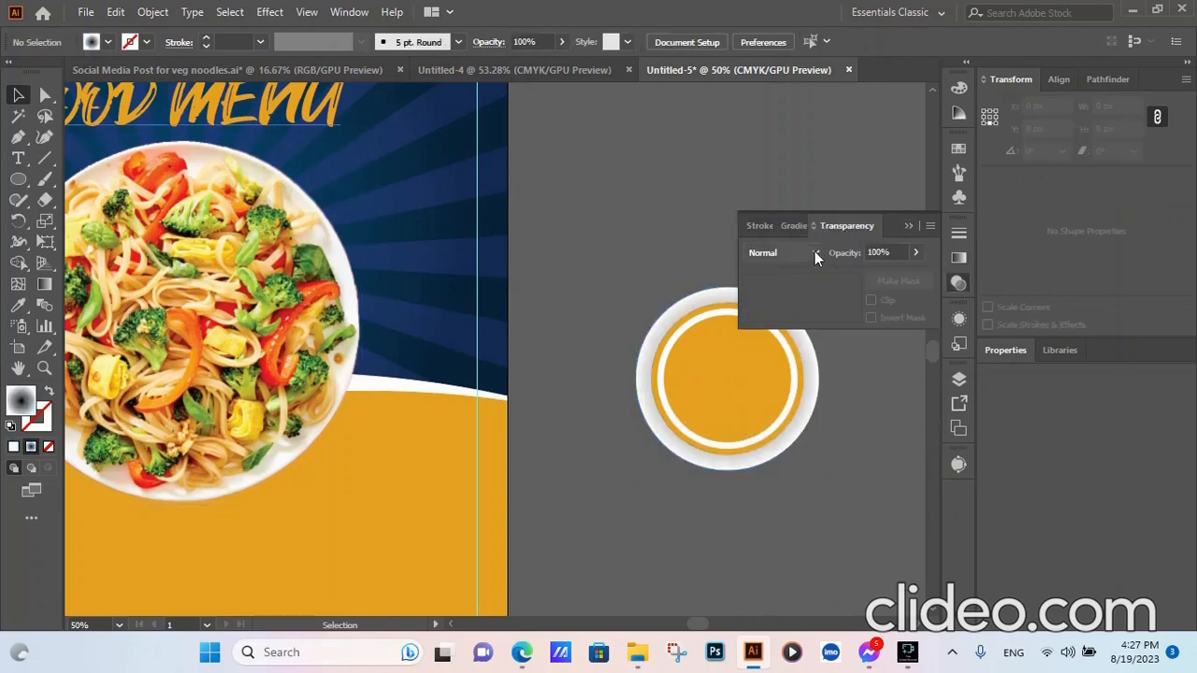
- Try blend modes, settling on Overlay, and lower opacity to about 51%
click(813, 253)
click(788, 314)
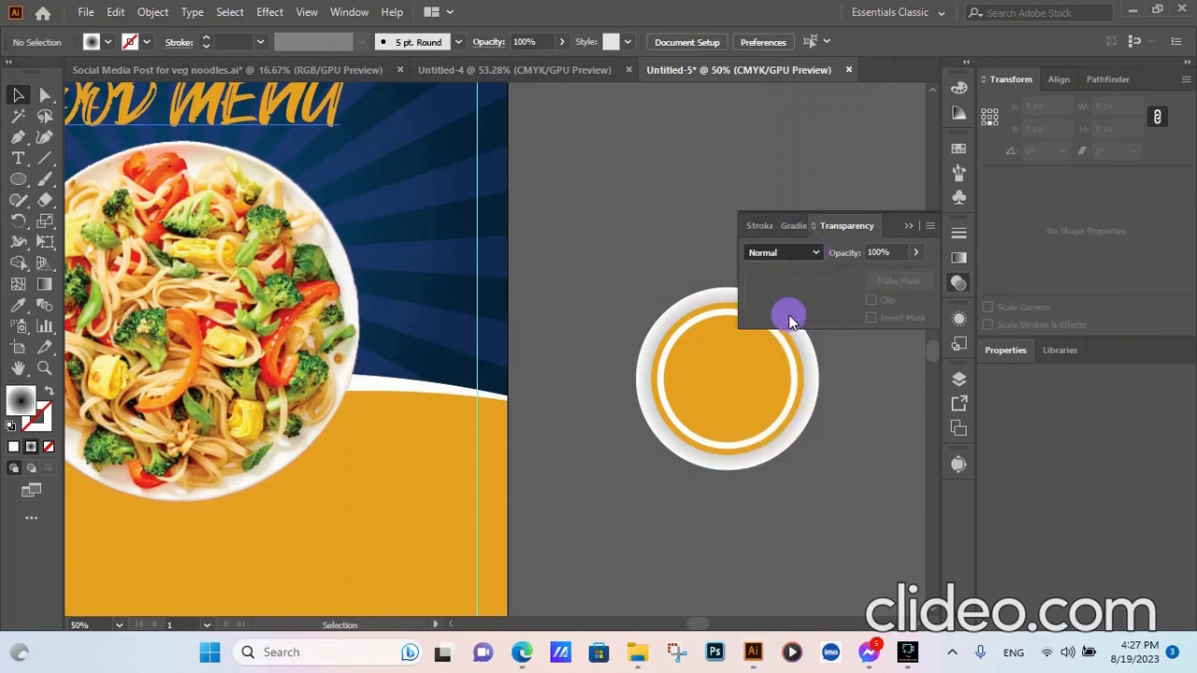
click(816, 253)
click(791, 419)
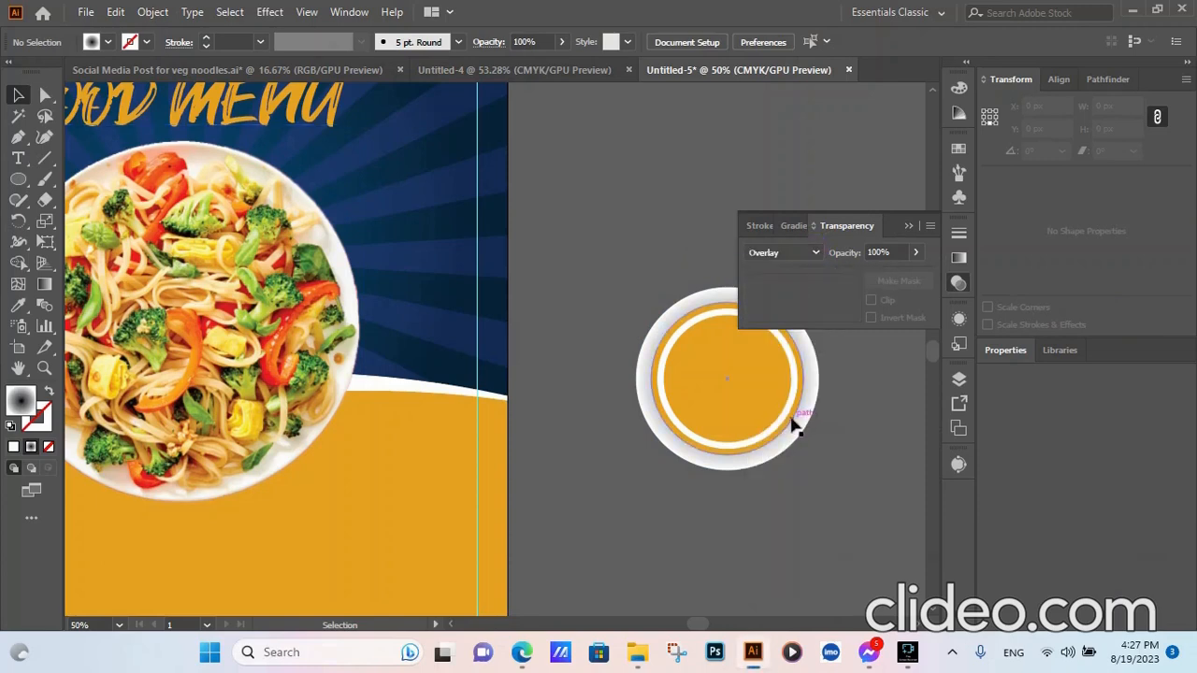
click(915, 253)
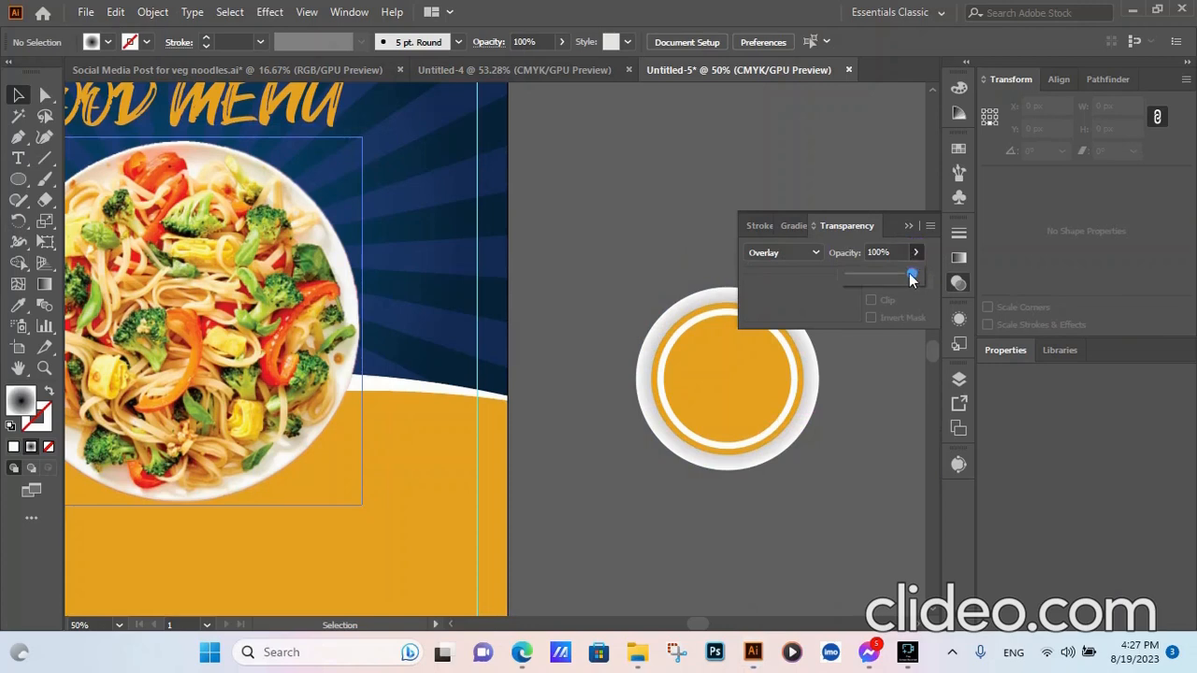
mouse_move(912, 276)
mouse_down()
mouse_move(880, 282)
mouse_move(893, 283)
mouse_up()
- On the gradient circle, try Overlay then Multiply and reduce opacity to 39%
click(813, 402)
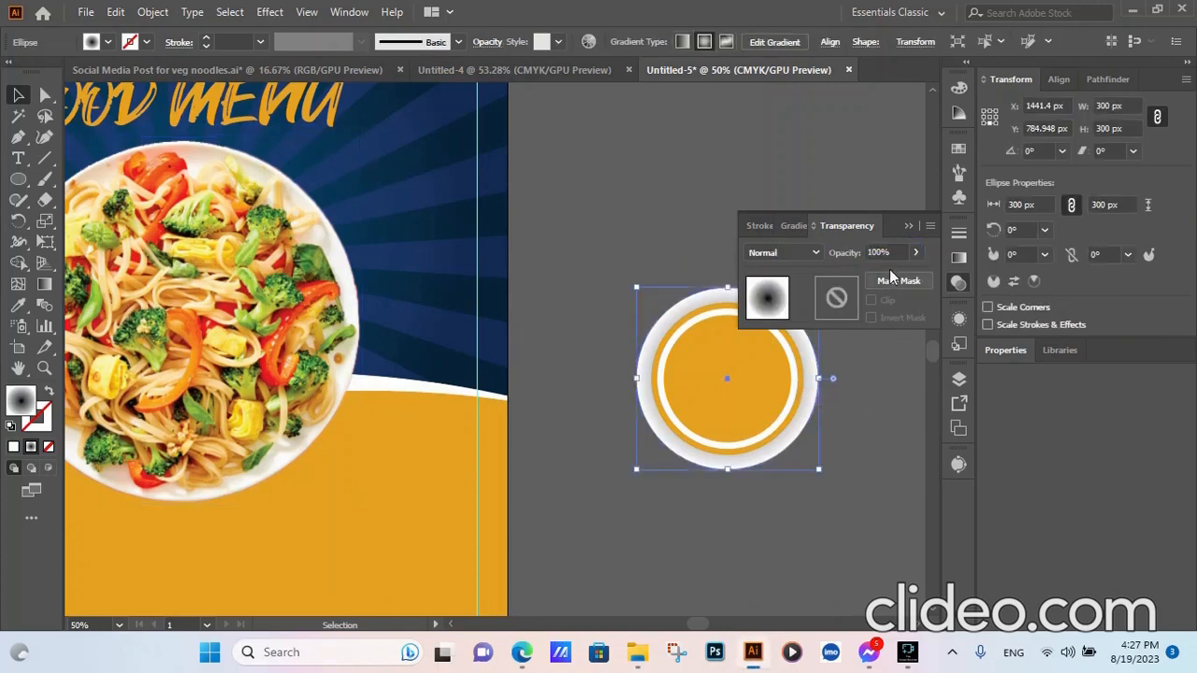
click(915, 252)
drag(911, 275, 886, 280)
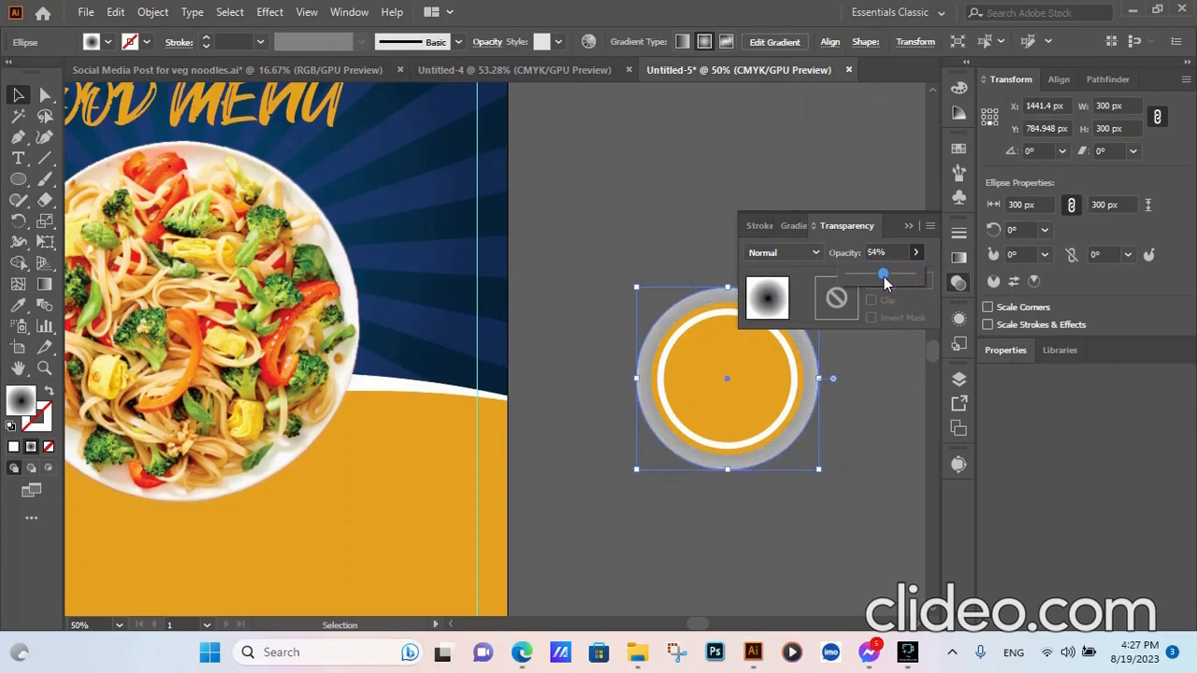
click(815, 253)
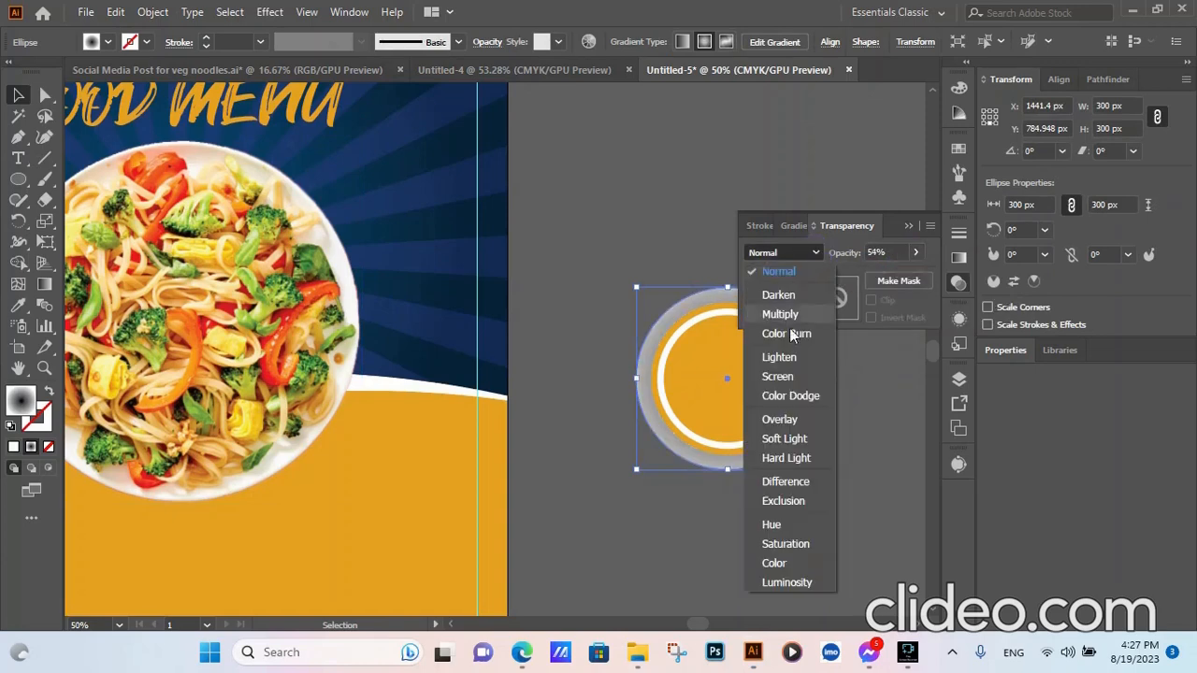
click(784, 419)
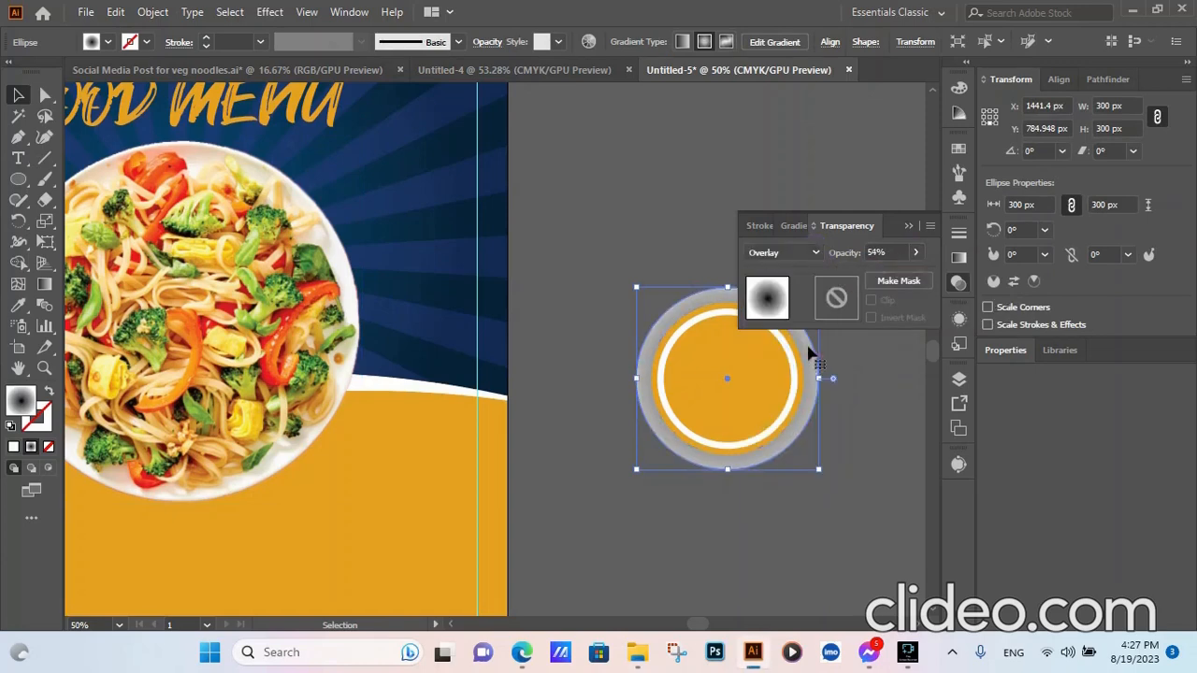
click(815, 253)
click(782, 316)
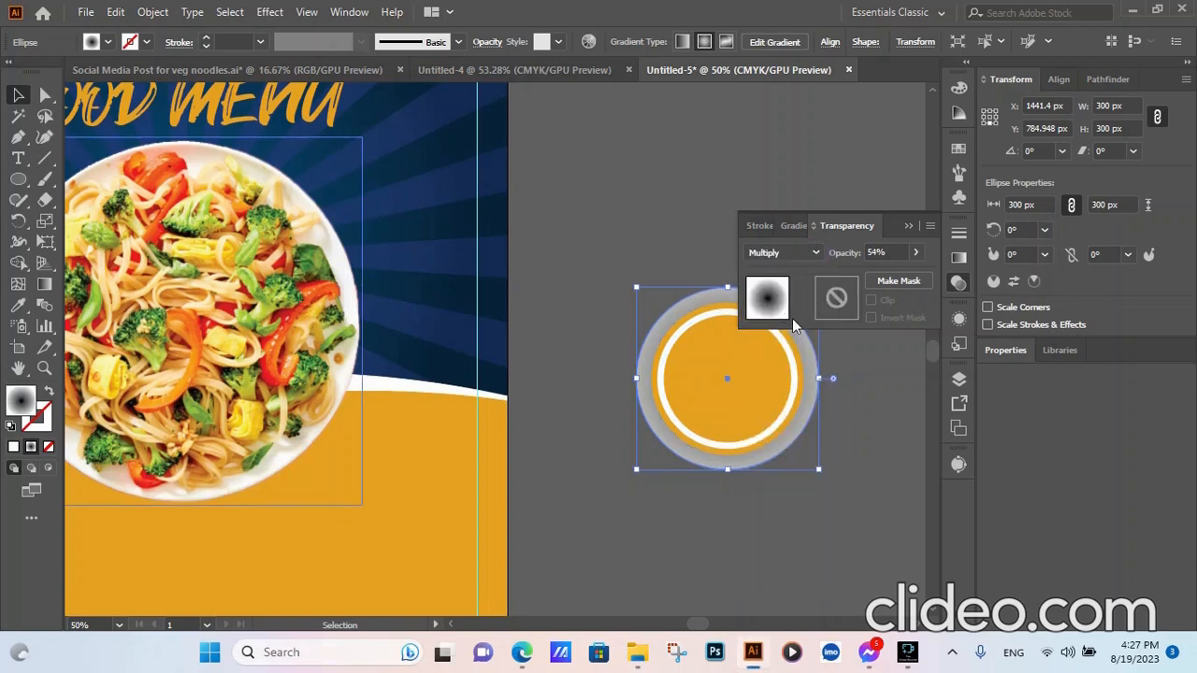
drag(915, 257, 874, 271)
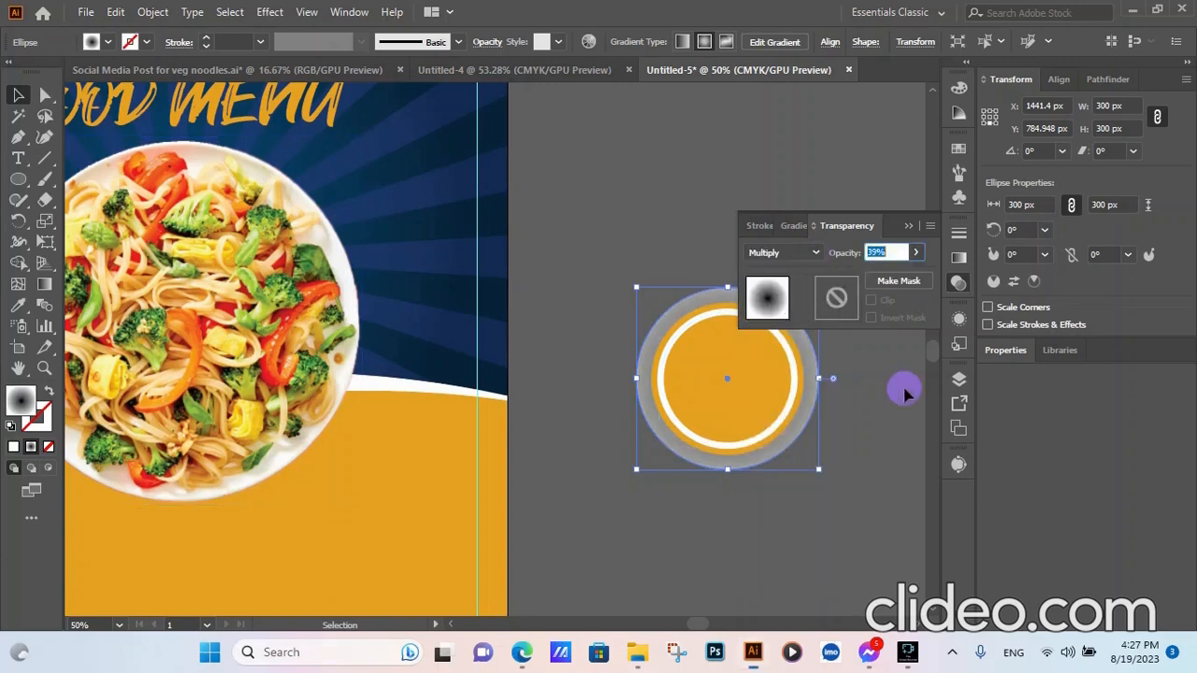
click(893, 393)
click(957, 282)
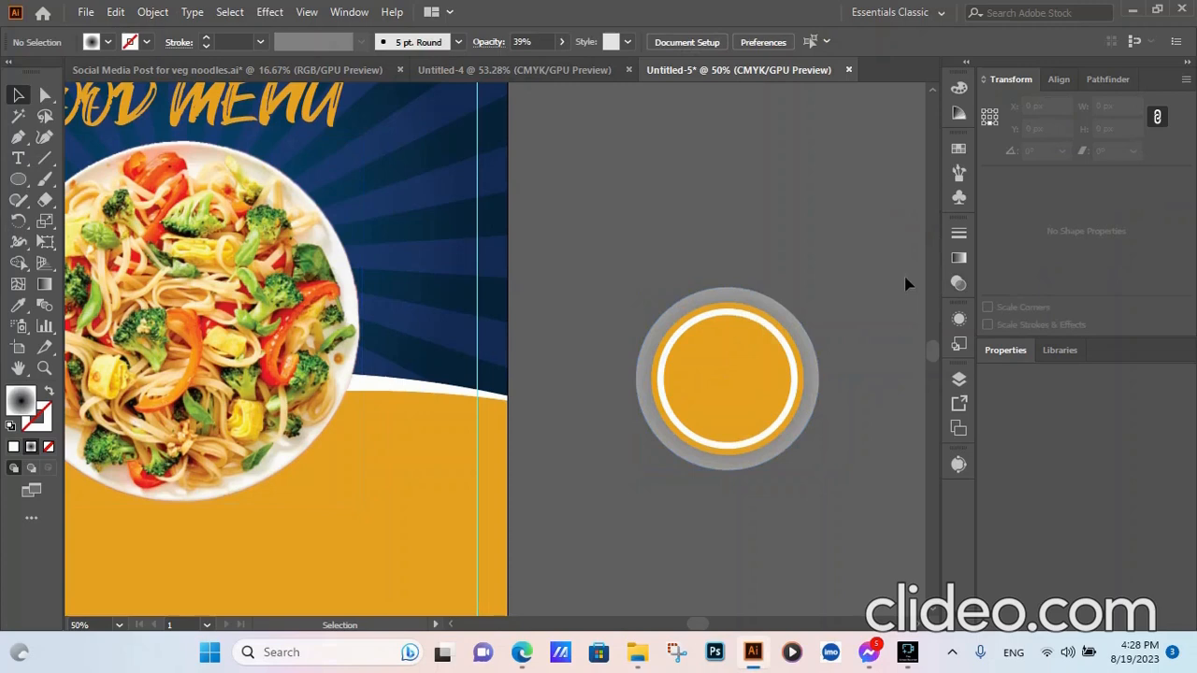
- Select the grey halo and set its blending to Overlay at 15% opacity
click(819, 399)
click(816, 399)
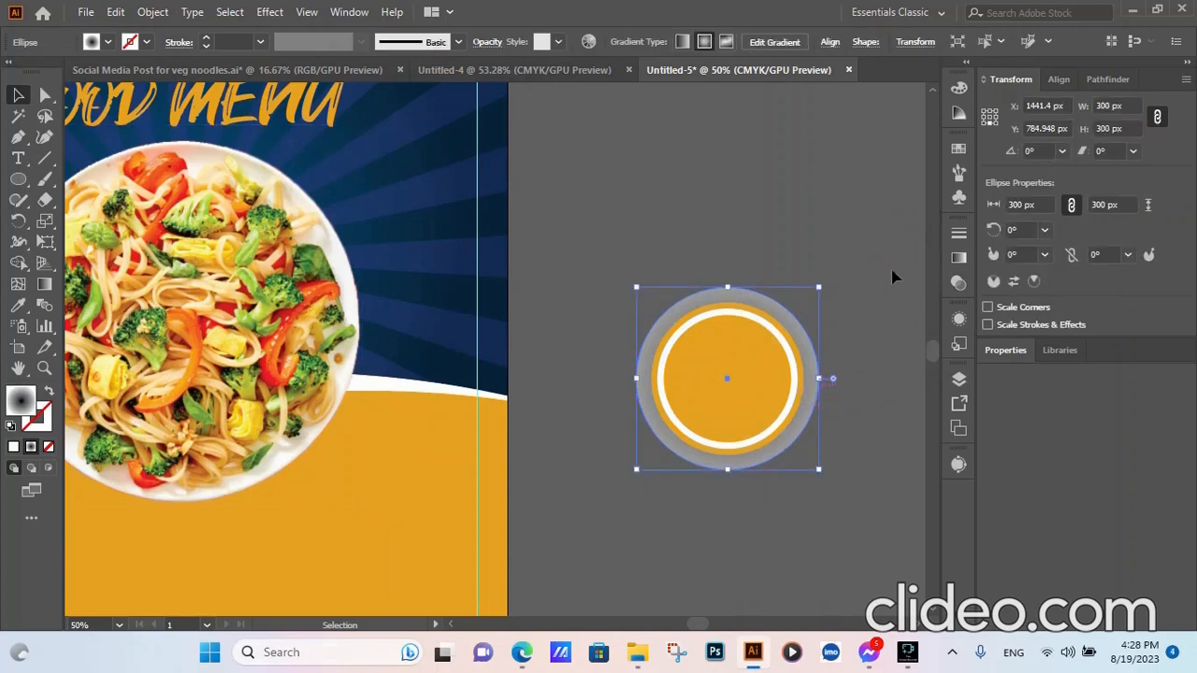
click(818, 377)
click(1158, 421)
click(959, 259)
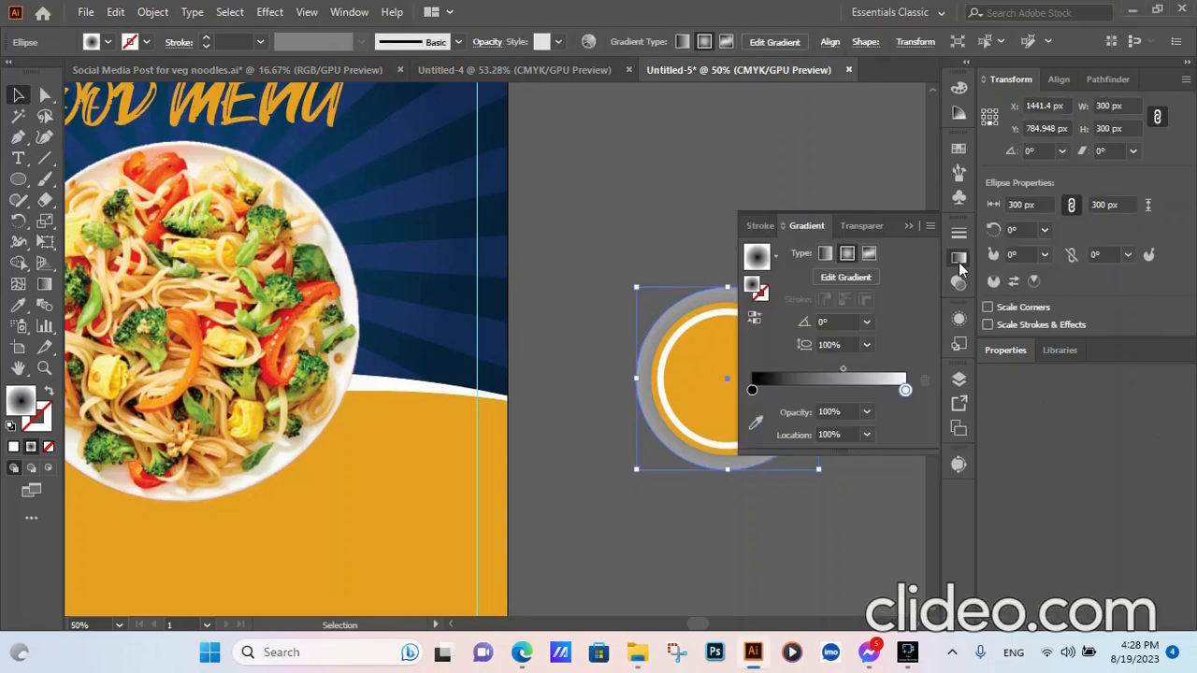
click(958, 282)
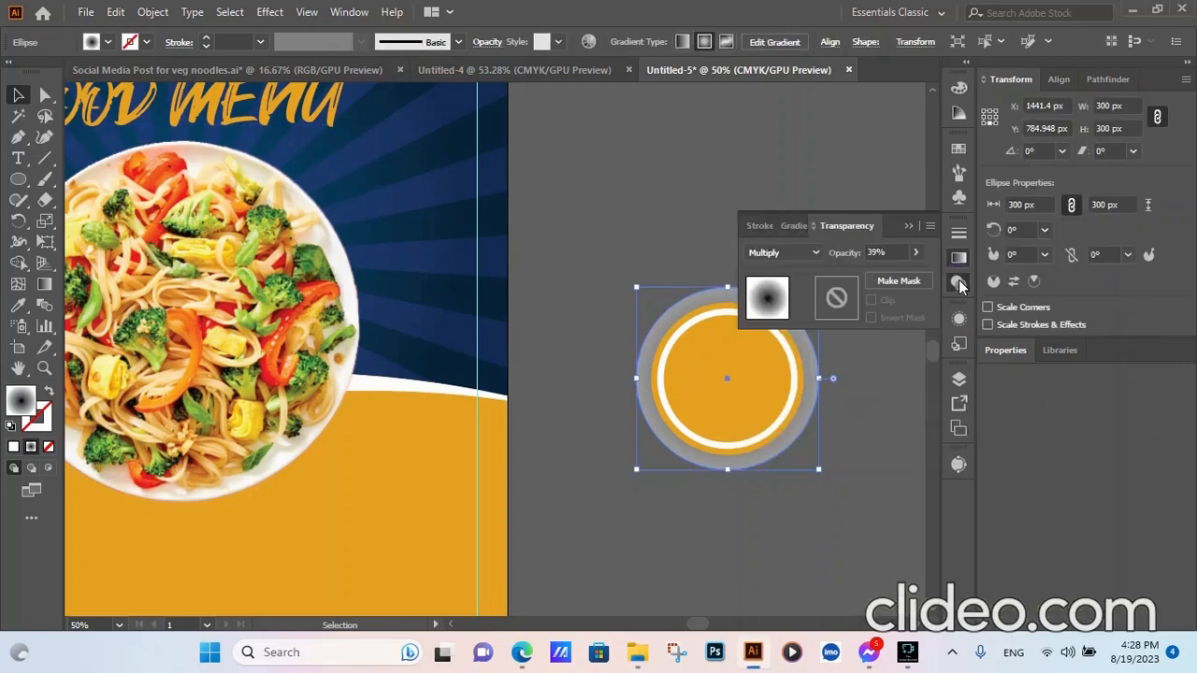
click(776, 254)
click(784, 420)
click(916, 255)
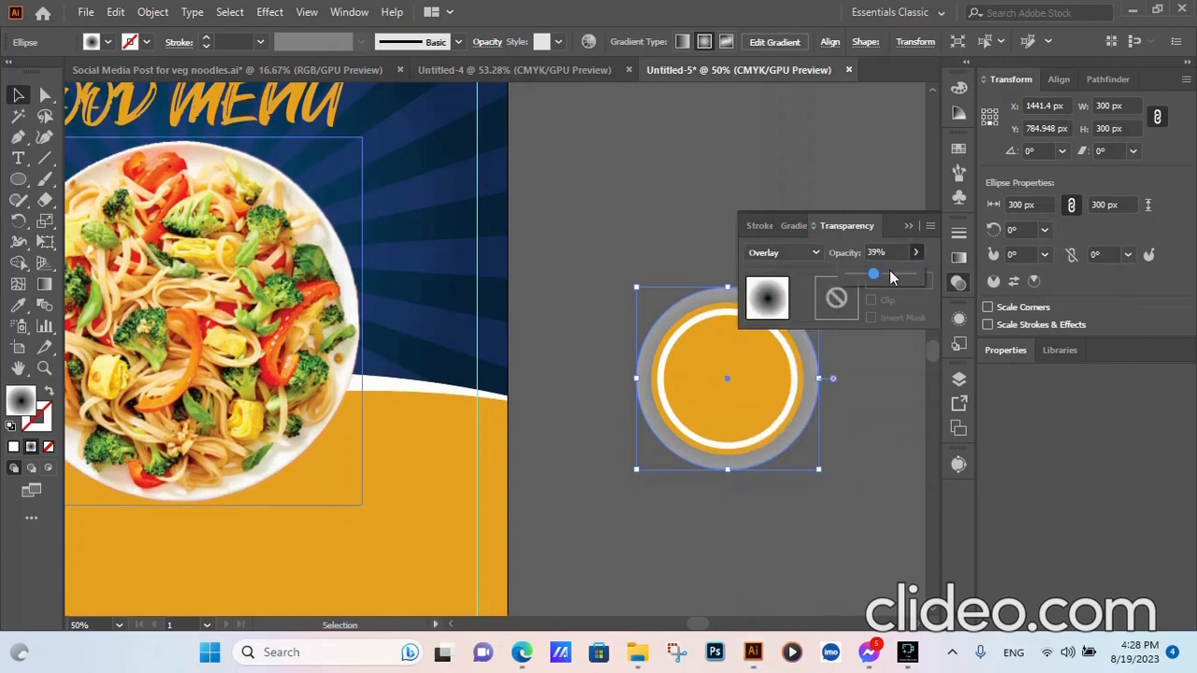
mouse_move(873, 274)
mouse_down()
mouse_move(946, 282)
mouse_move(845, 273)
mouse_move(862, 278)
mouse_up()
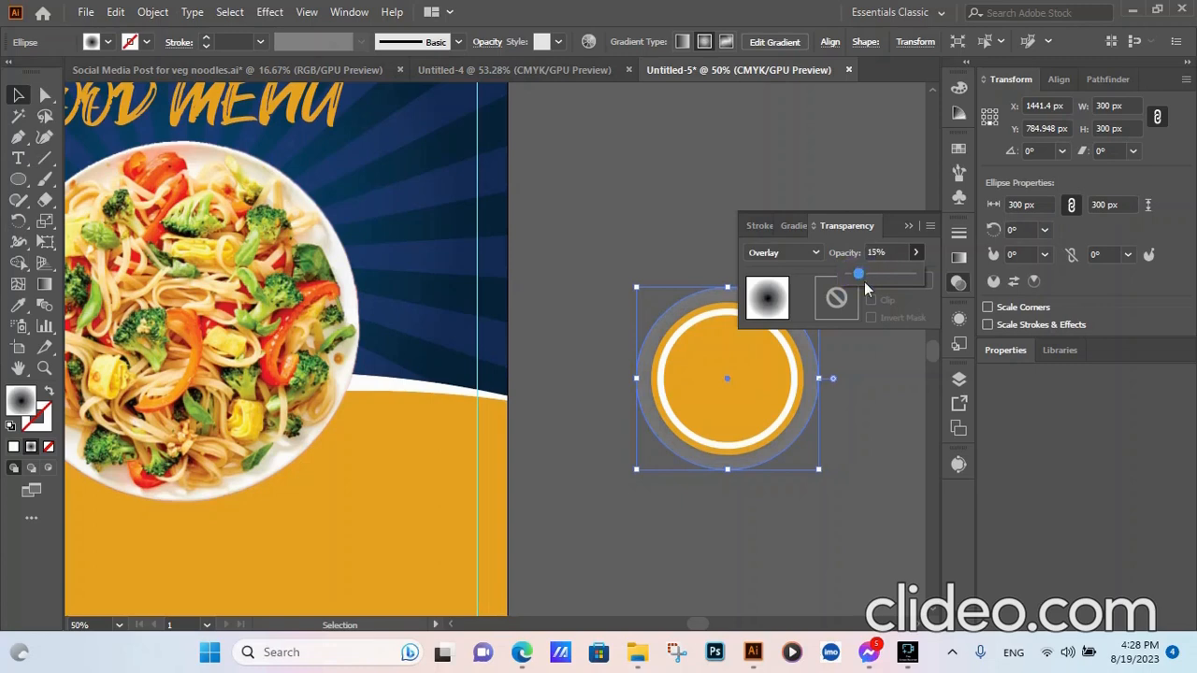
click(879, 361)
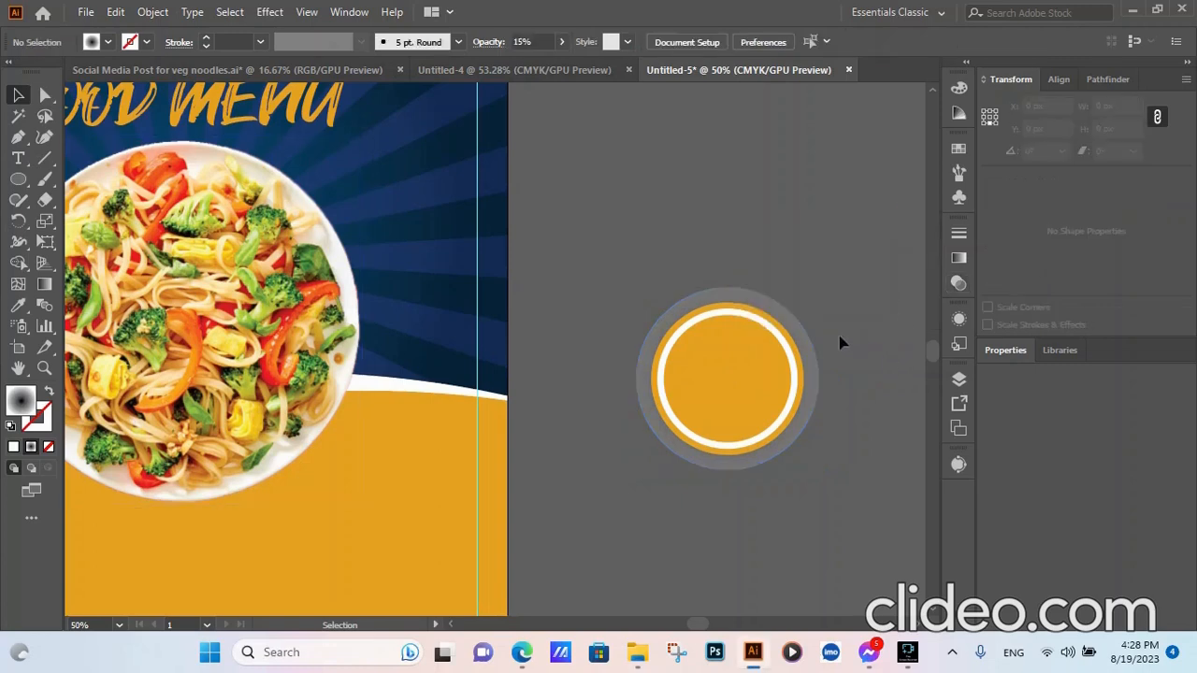
- Select all three badge circles, move them near the plate and bring them to front
click(811, 353)
drag(819, 357, 693, 460)
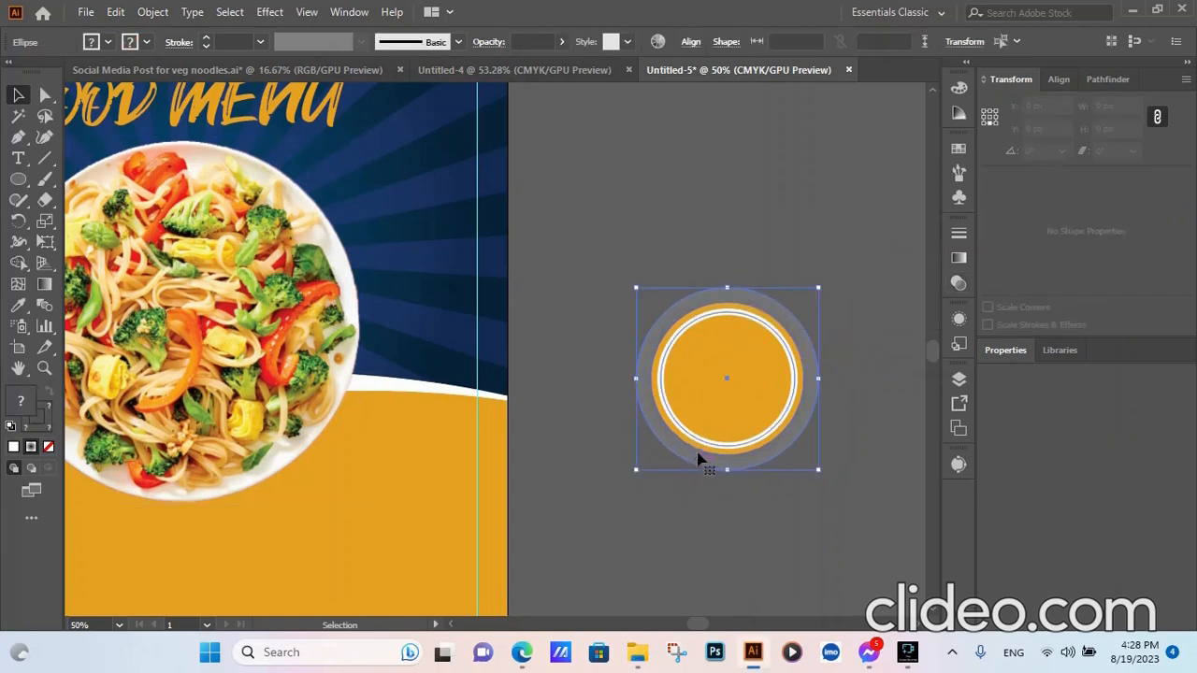
drag(714, 397, 454, 395)
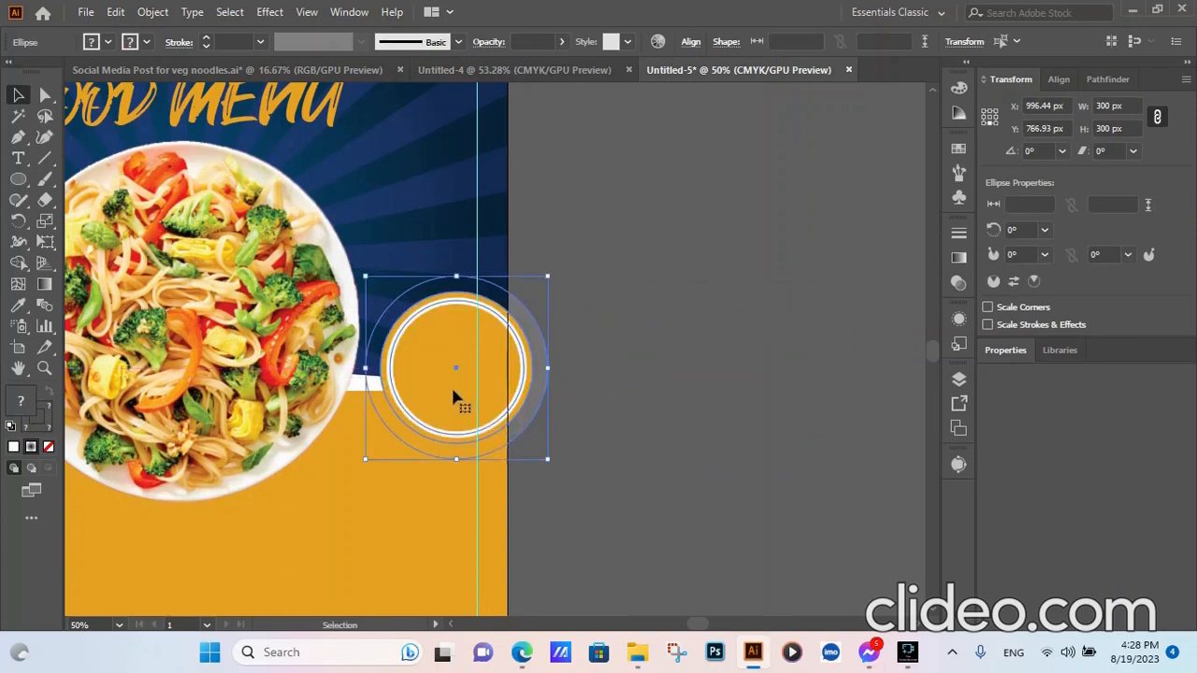
right_click(452, 392)
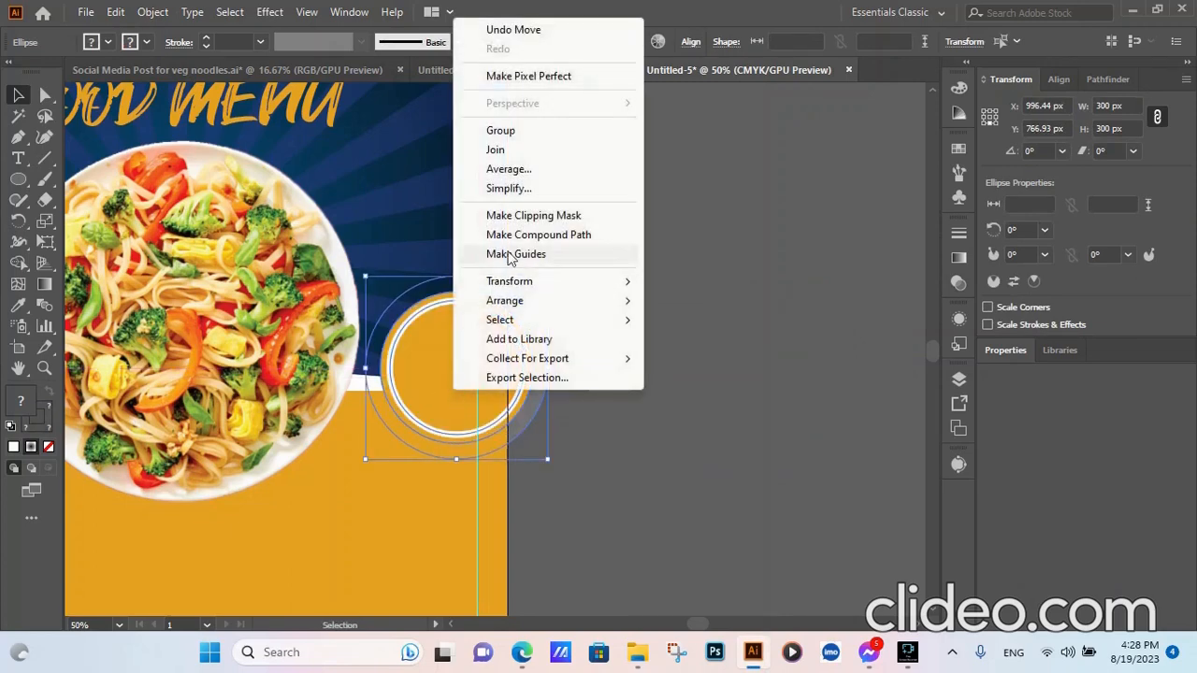
mouse_move(512, 301)
click(730, 301)
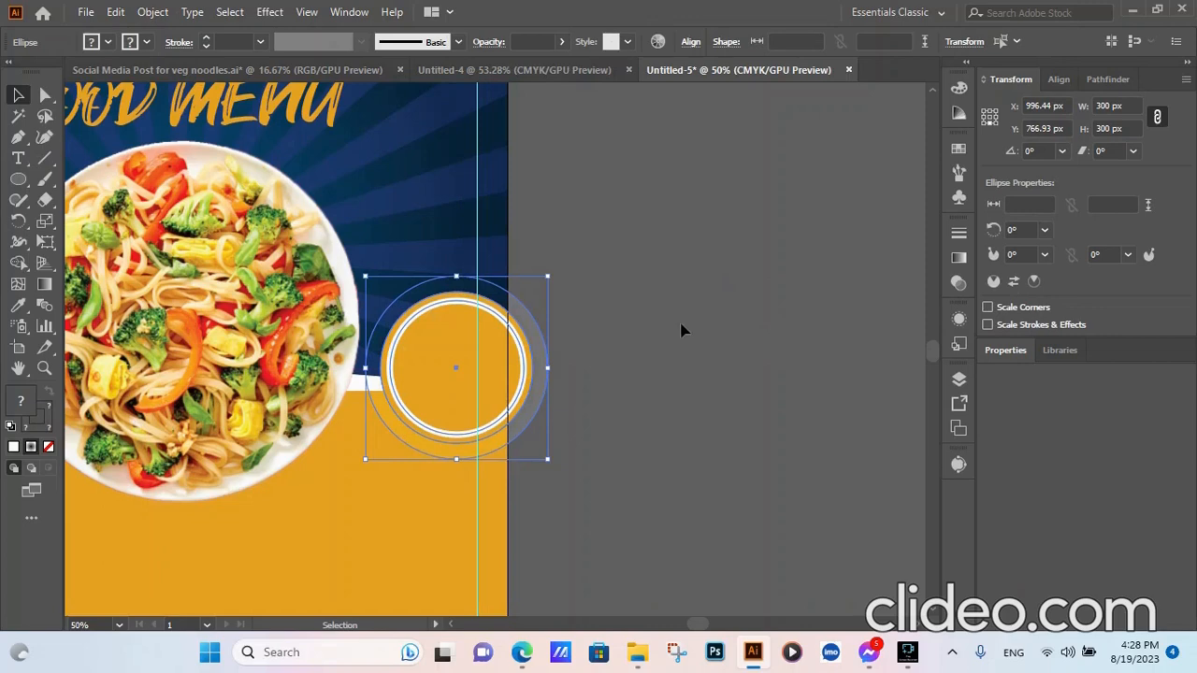
- Scale the badge down to about 252 px on the pasteboard and group it
drag(449, 402, 647, 309)
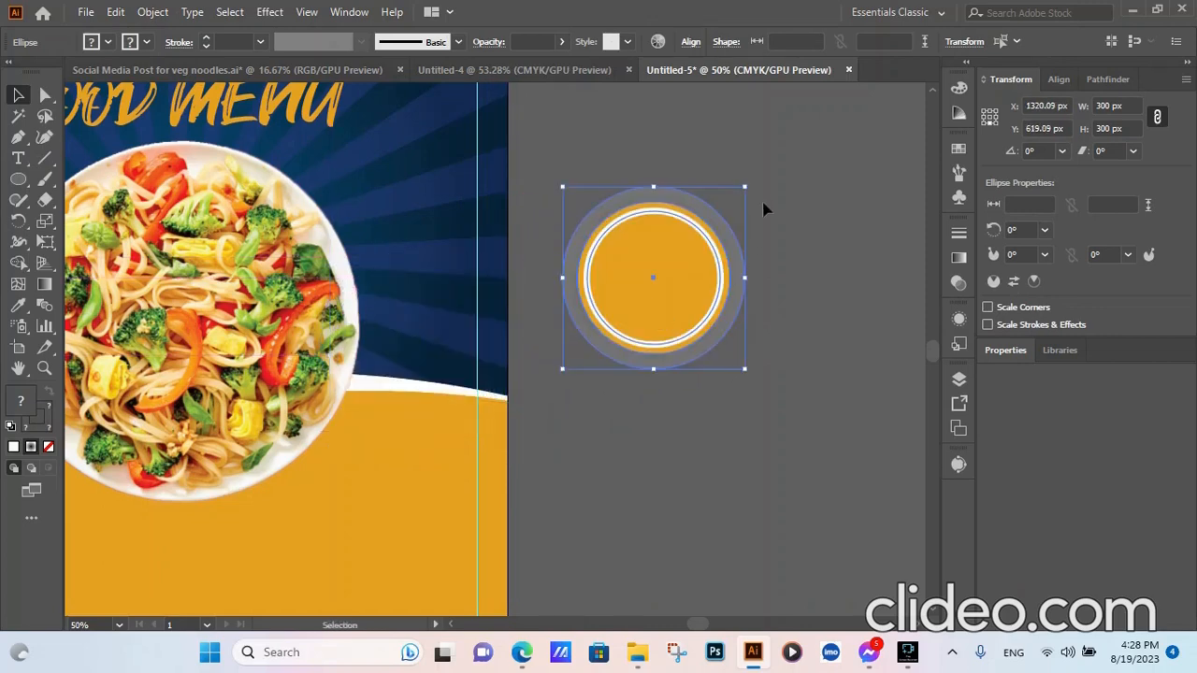
drag(745, 184, 732, 200)
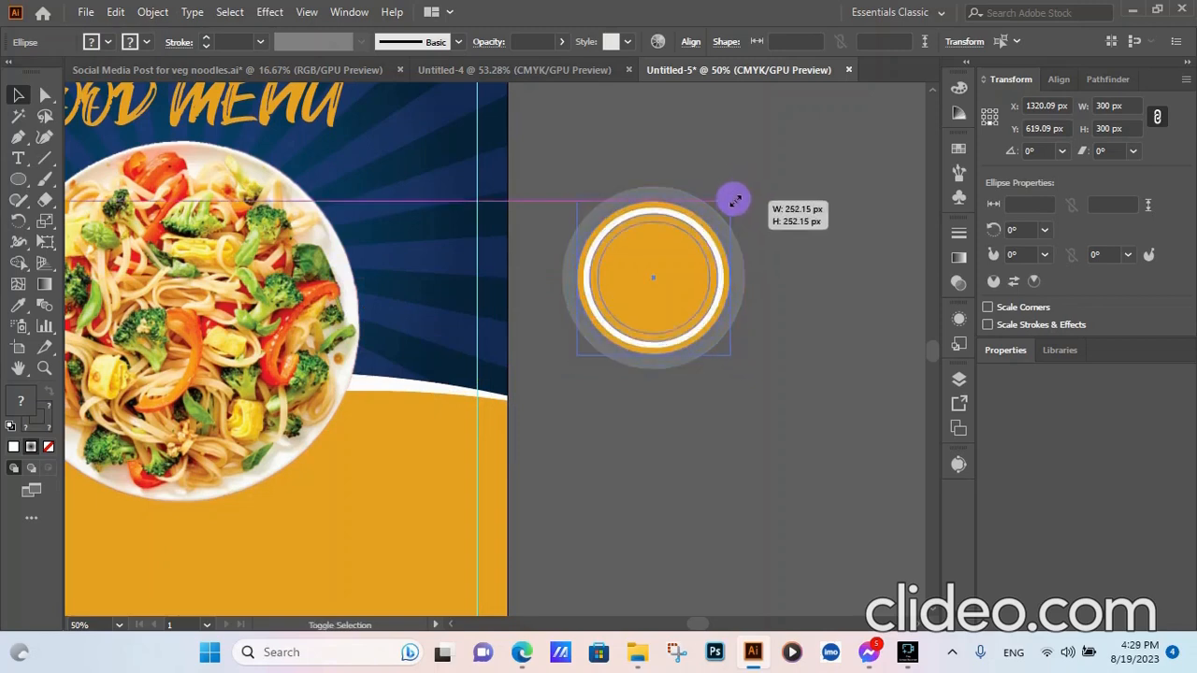
right_click(677, 307)
click(713, 372)
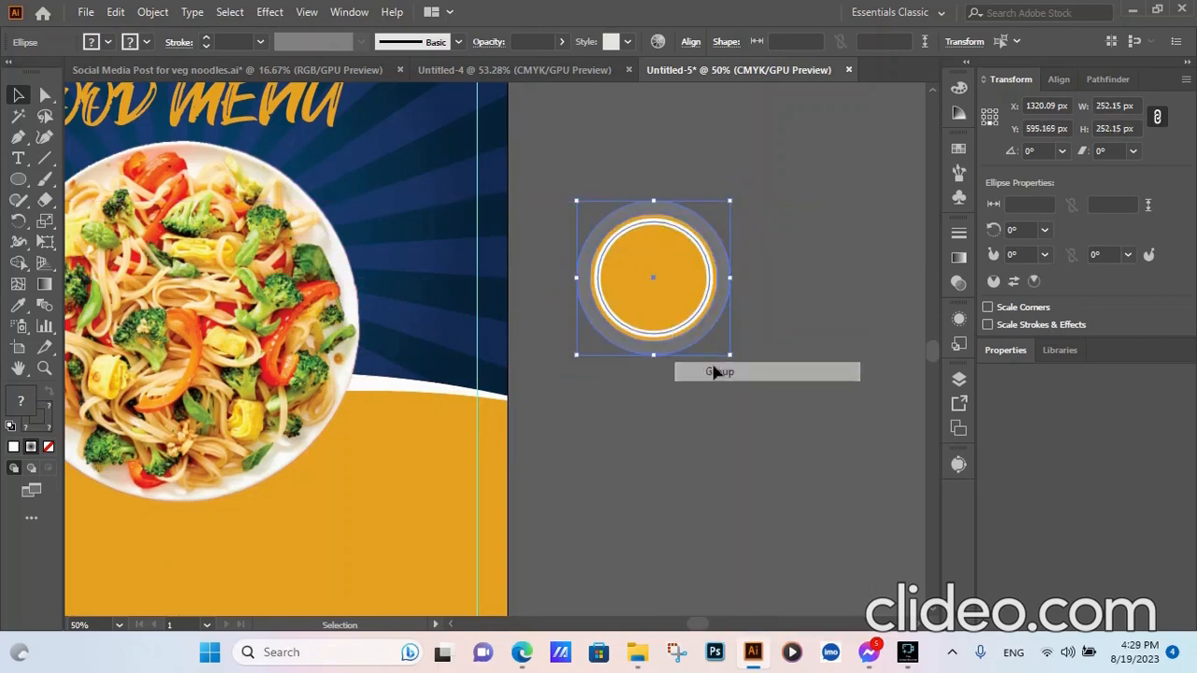
- Position the grouped badge overlapping the noodle plate's right edge
drag(622, 302, 441, 333)
click(679, 290)
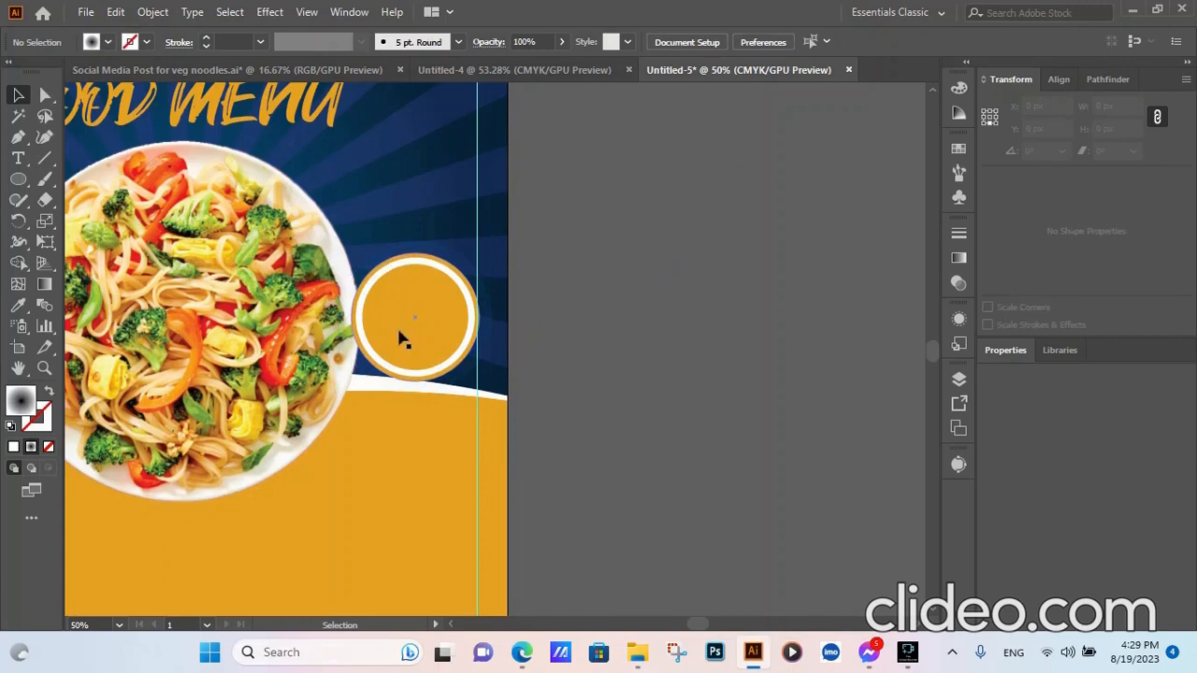
scroll(441, 348, up, 3)
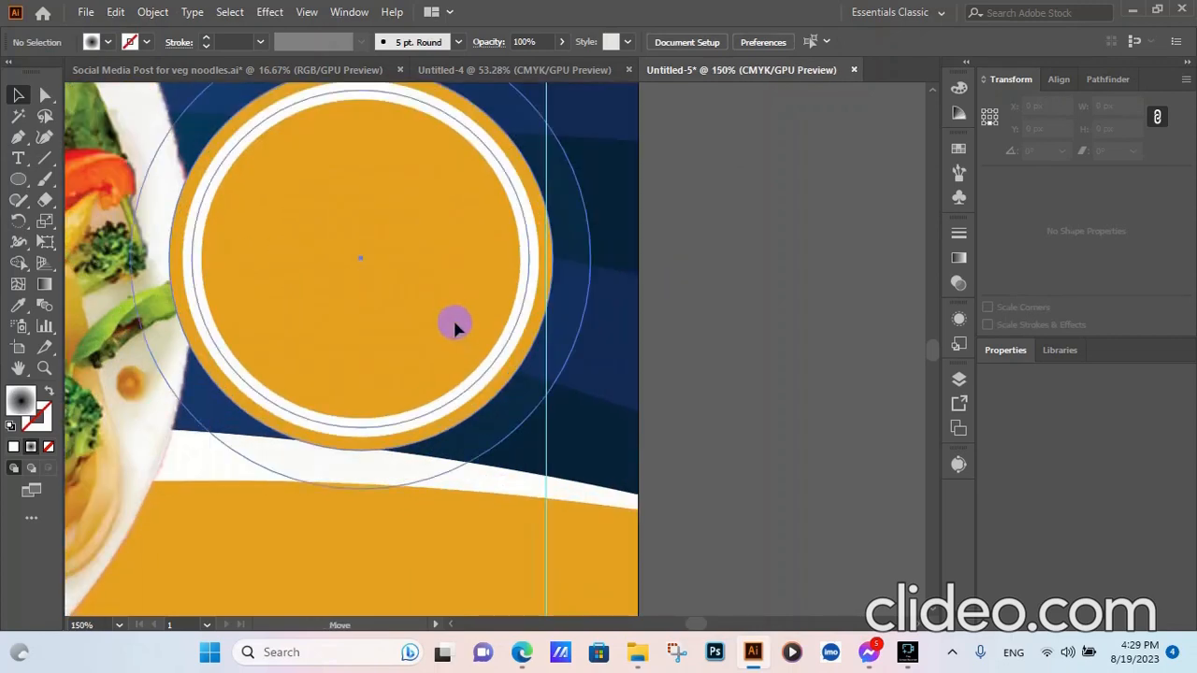
drag(449, 322, 451, 317)
click(790, 301)
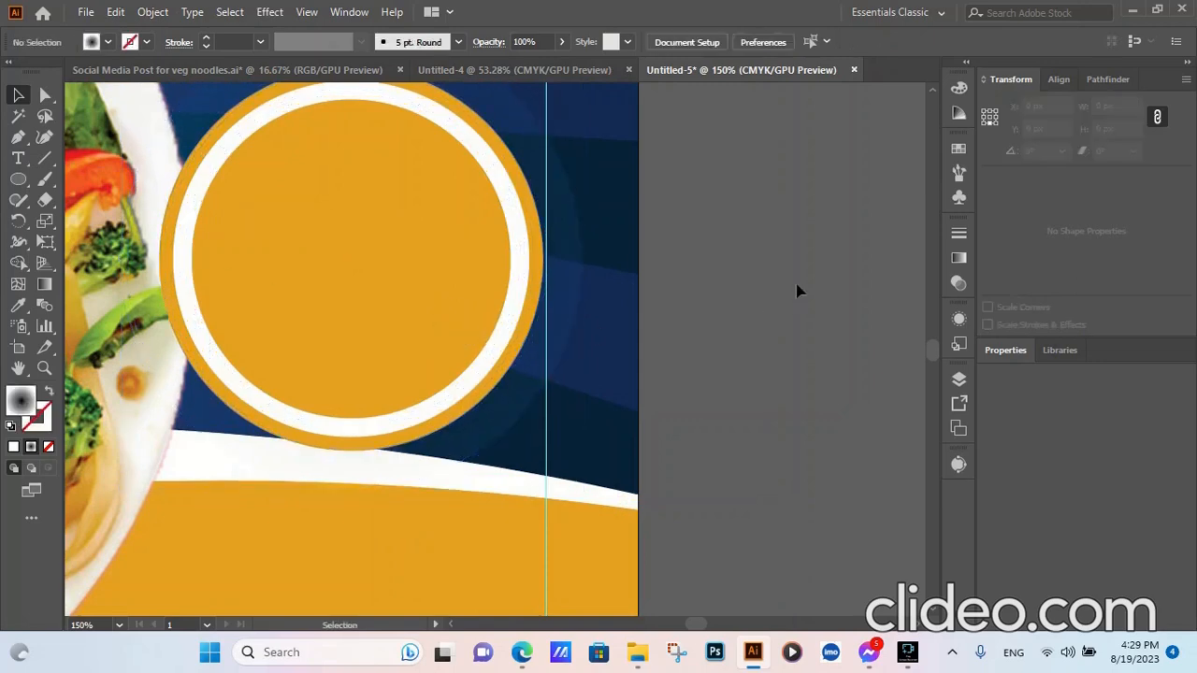
scroll(795, 288, down, 5)
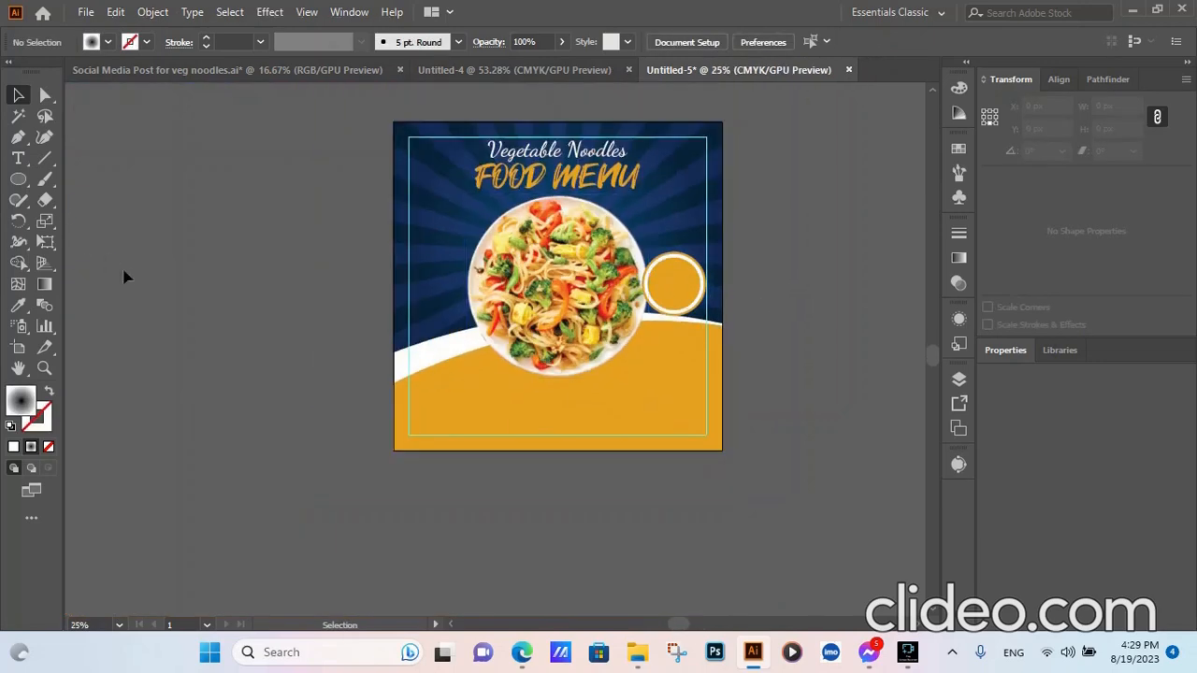
- Start a text object reading 'o' on the pasteboard, then delete it
click(18, 158)
click(196, 306)
text(only)
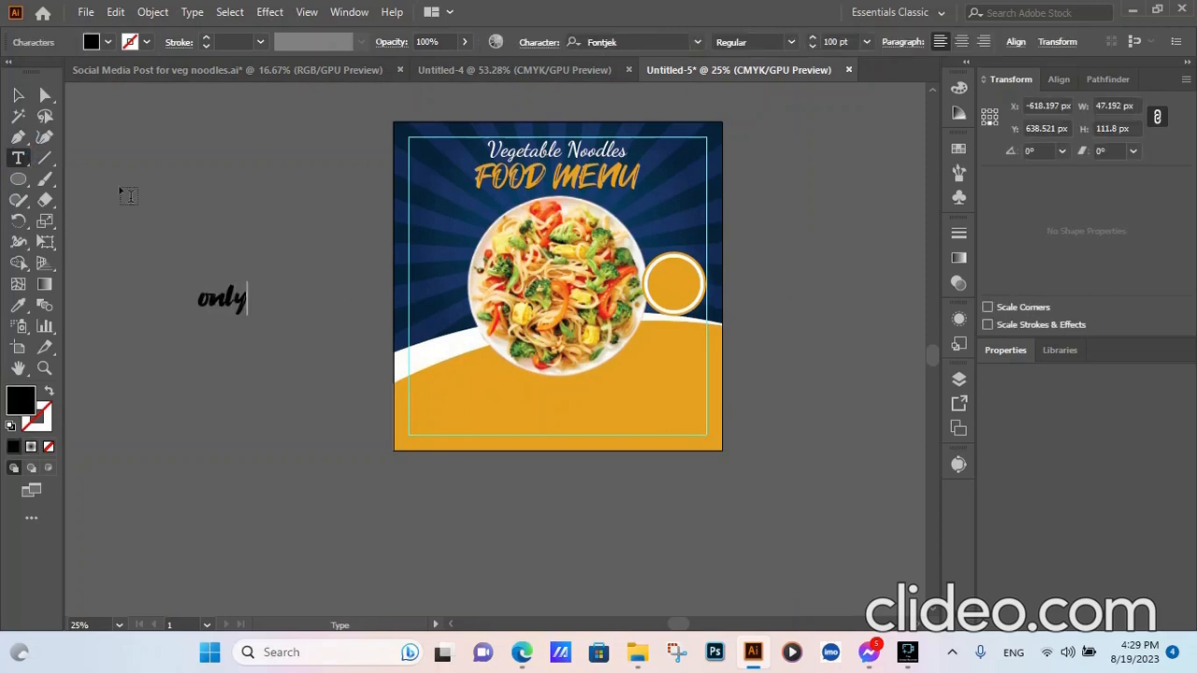
click(18, 94)
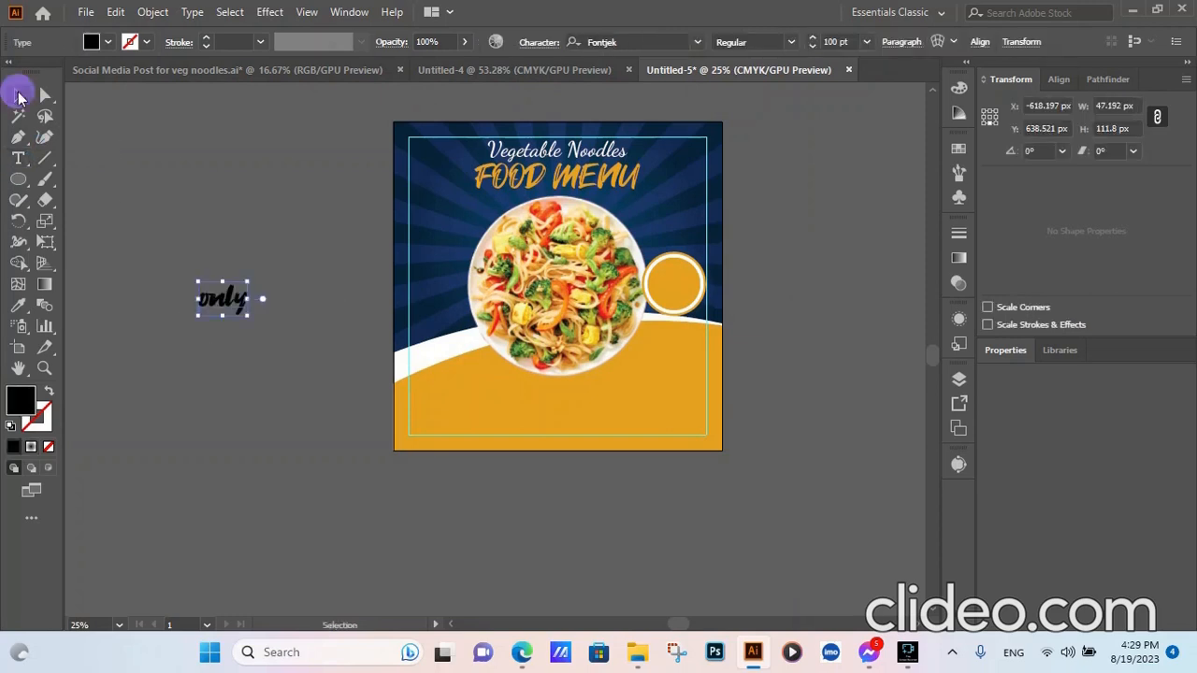
key(Delete)
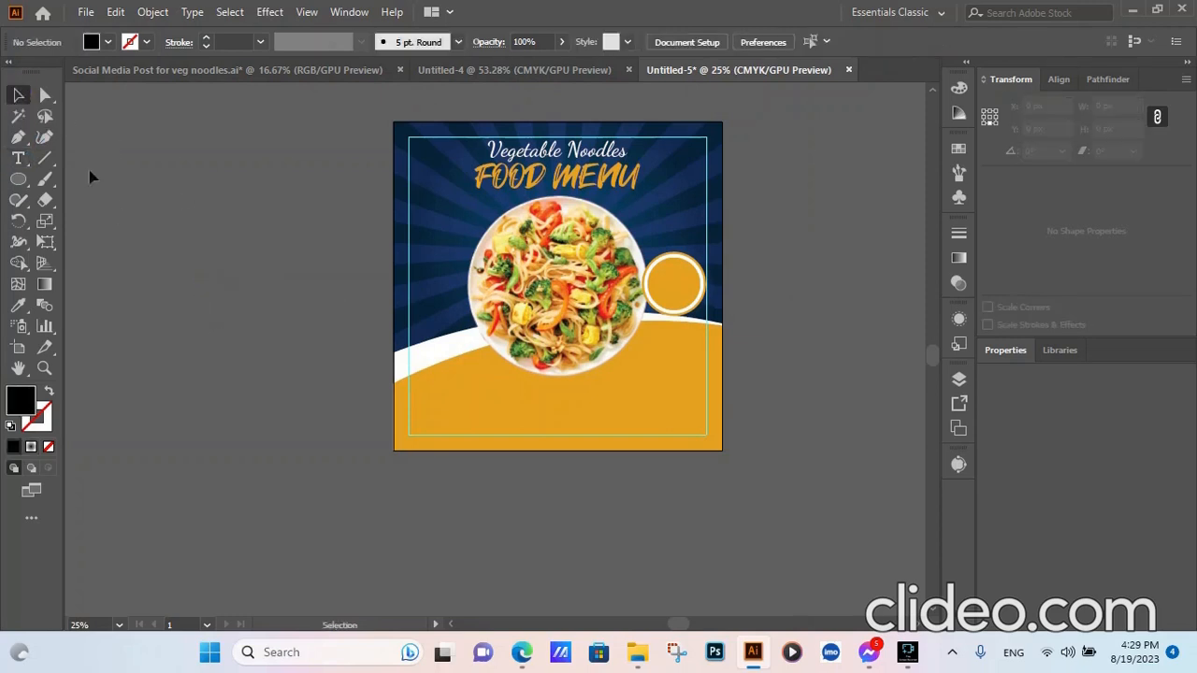
- Place a new text object left of the artboard and type 'onl'
click(17, 158)
click(221, 307)
text(only)
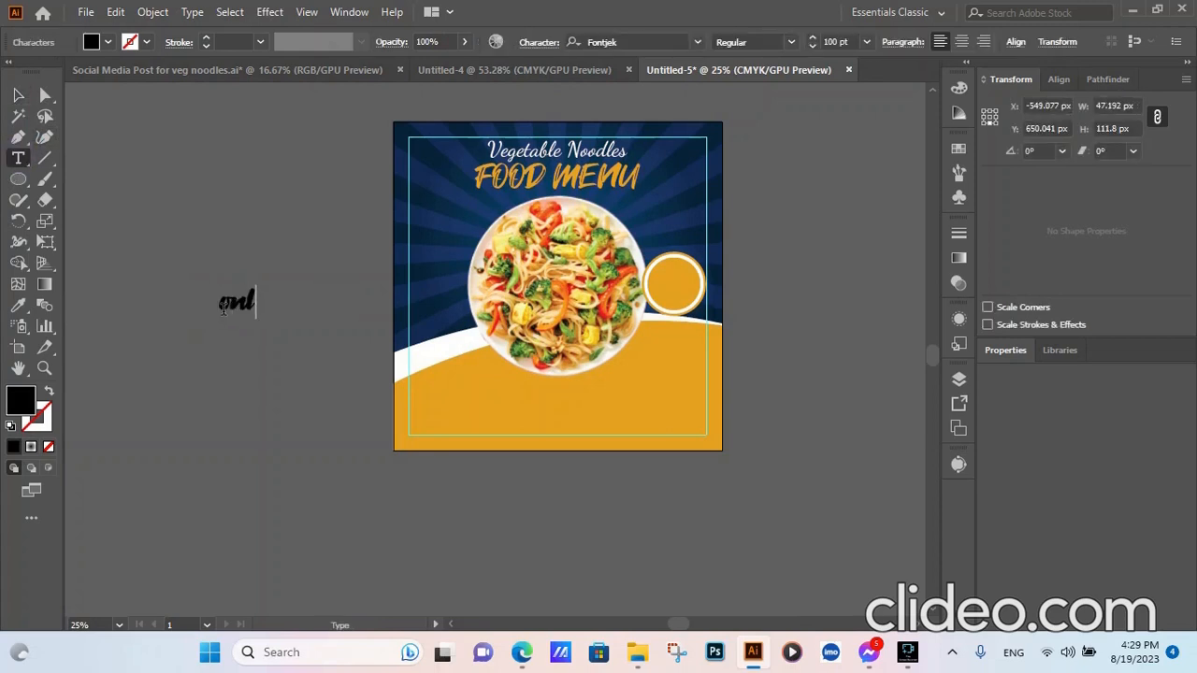
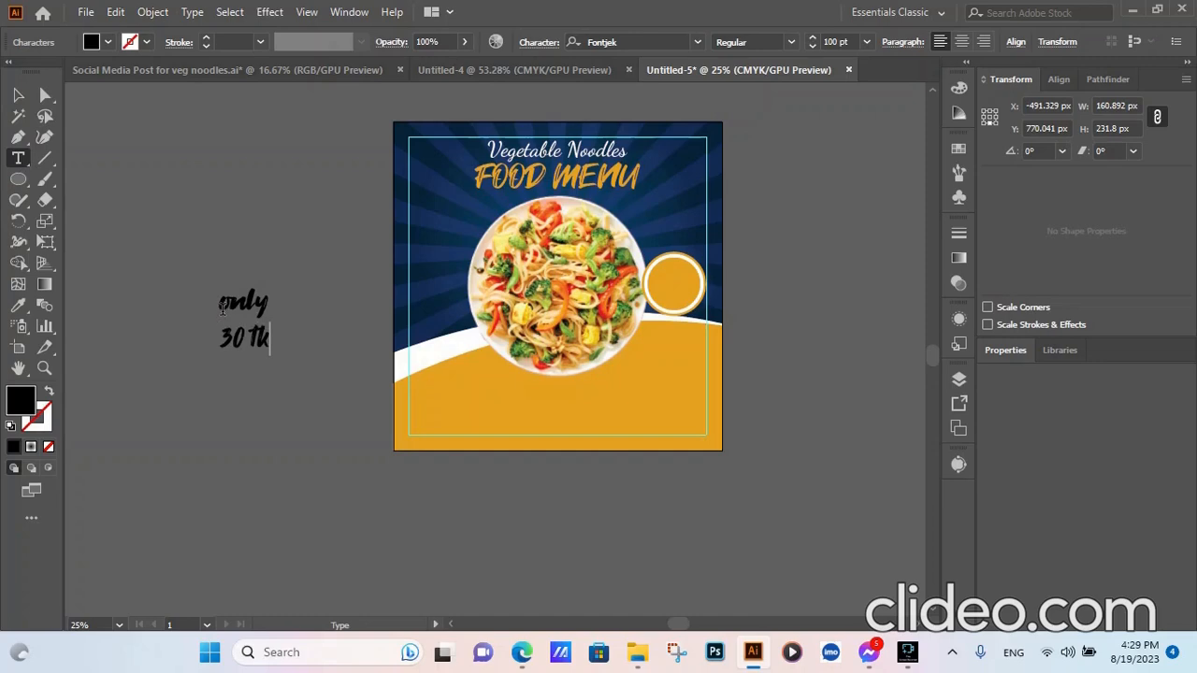
- Set the 'only 30 tk' price text to Montserrat SemiBold at 50 pt
click(18, 95)
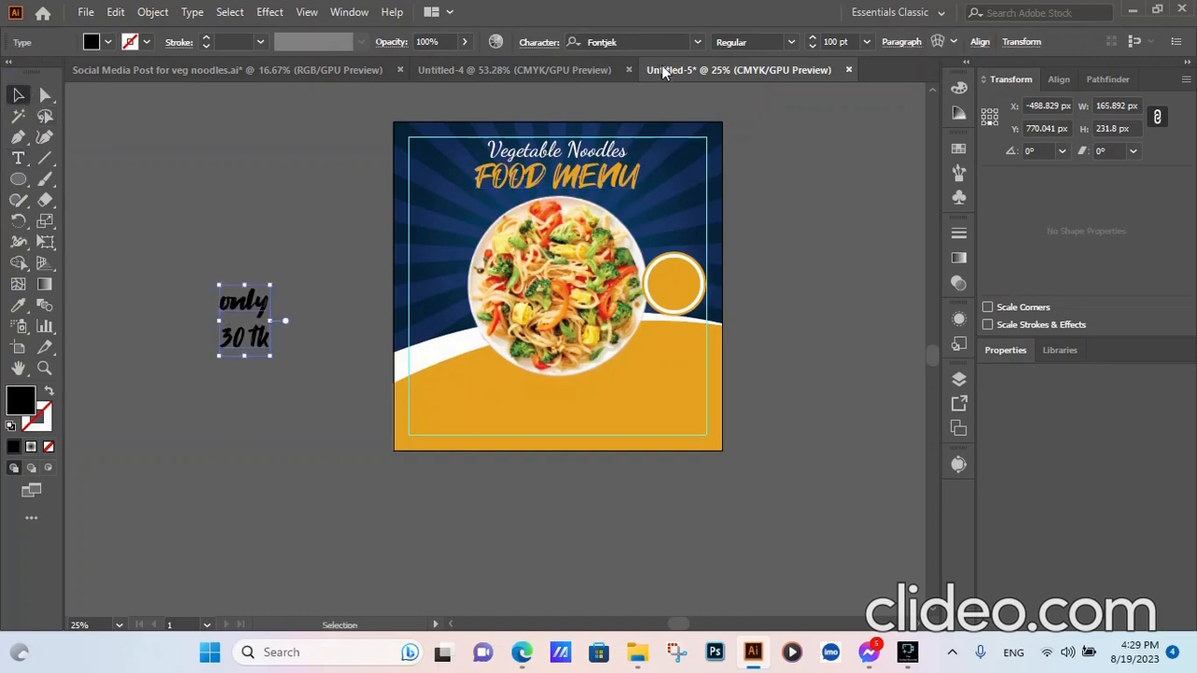
click(668, 41)
text(mon)
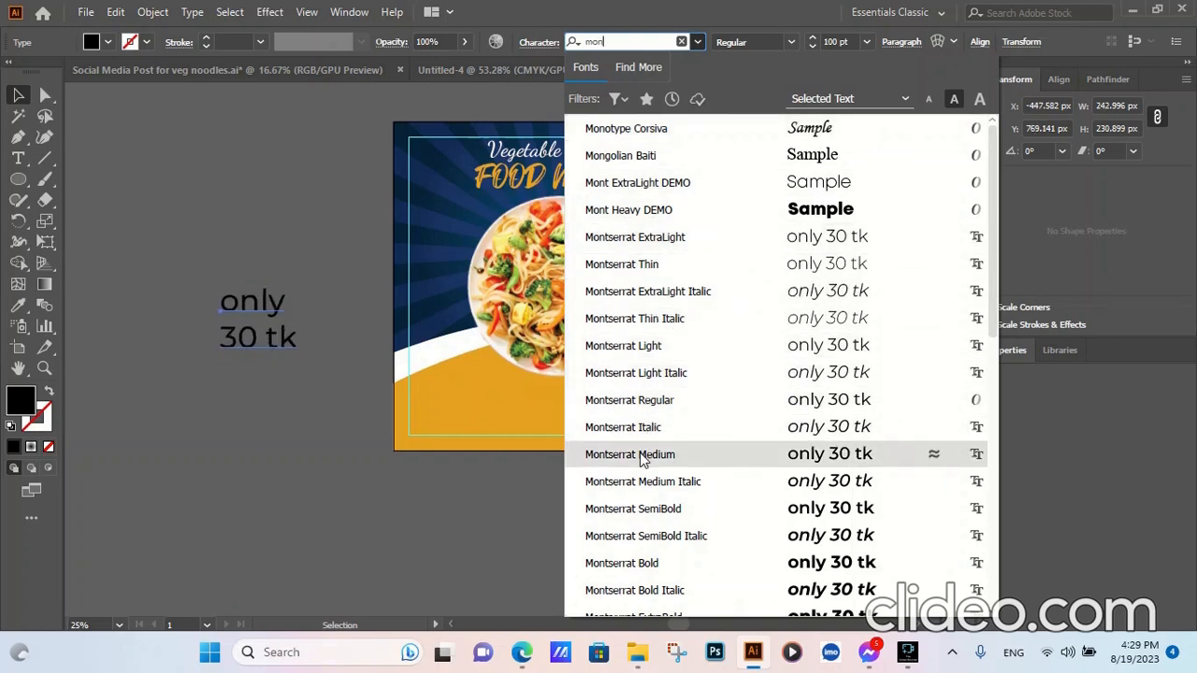
click(649, 501)
click(251, 469)
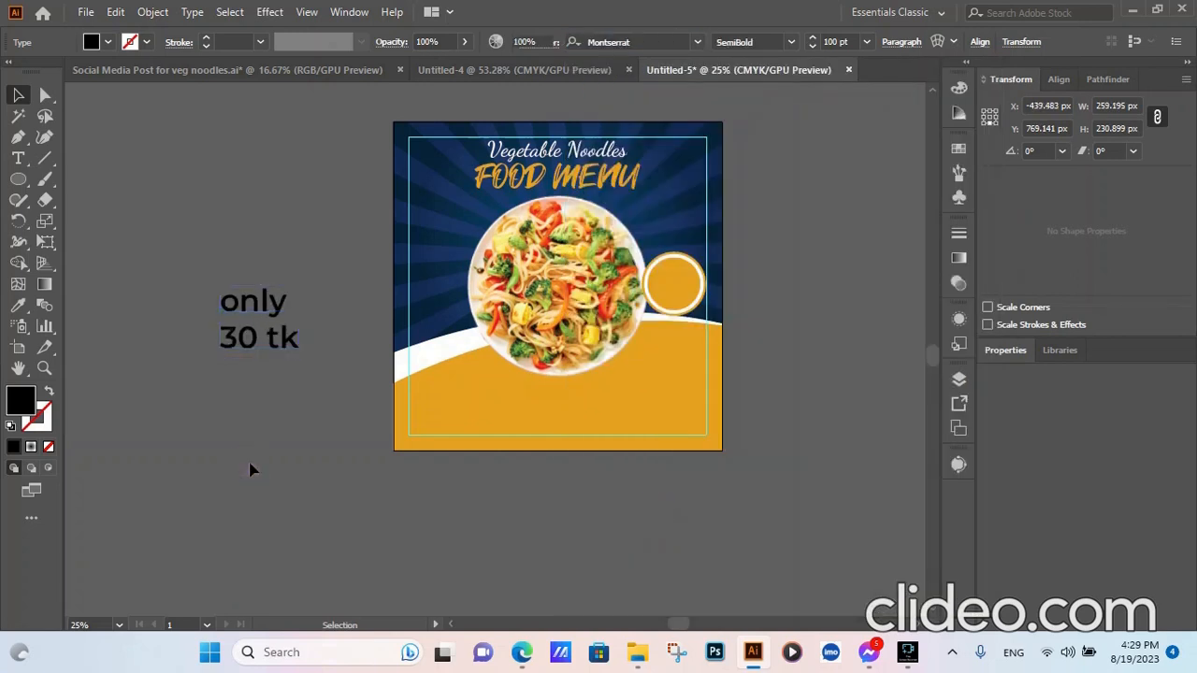
click(257, 318)
double_click(841, 41)
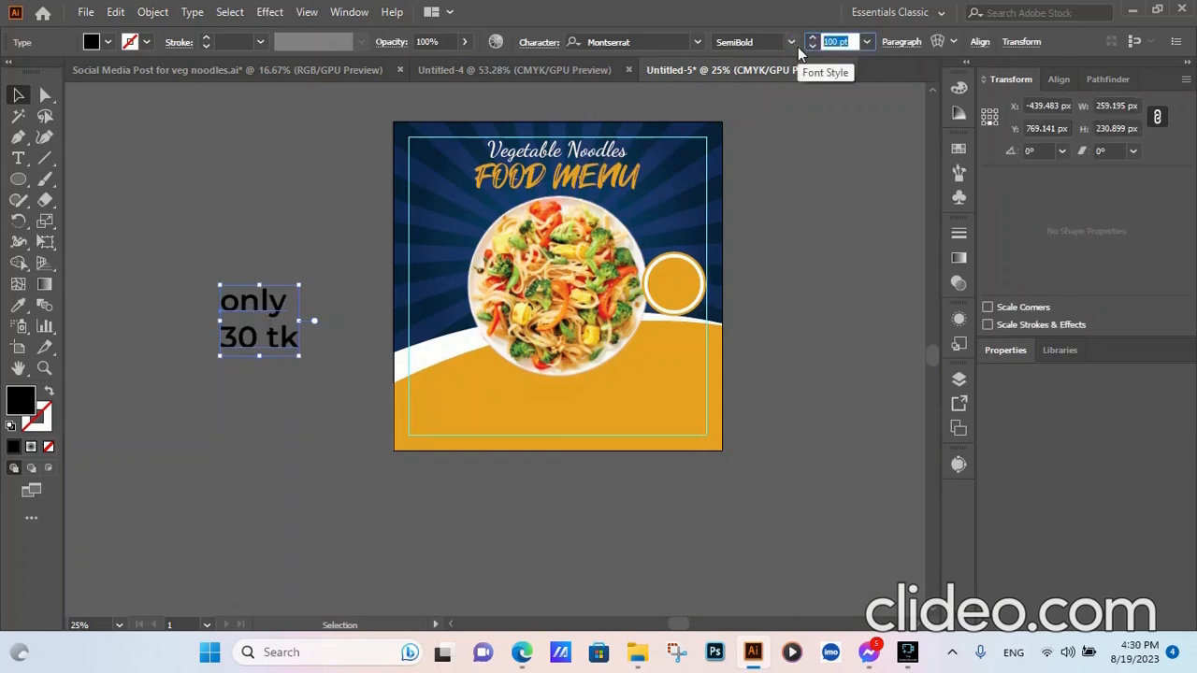
text(50)
click(811, 341)
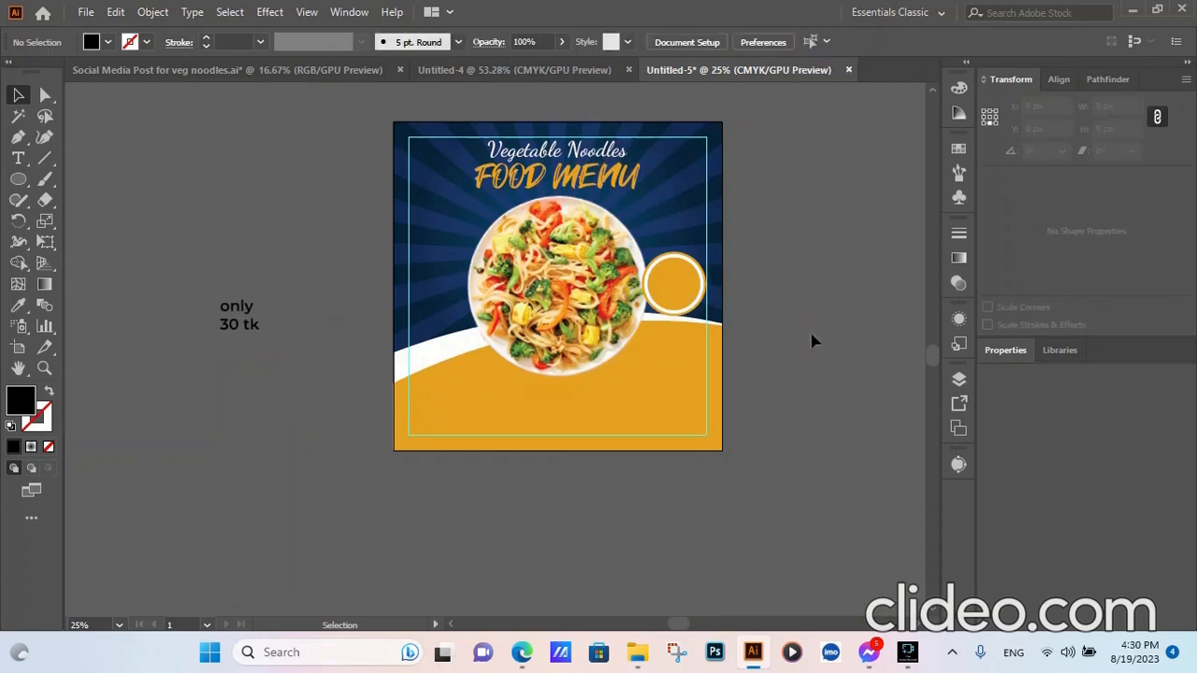
- Move the price text to the artboard's right and recolour it white with the Eyedropper
drag(245, 326, 798, 286)
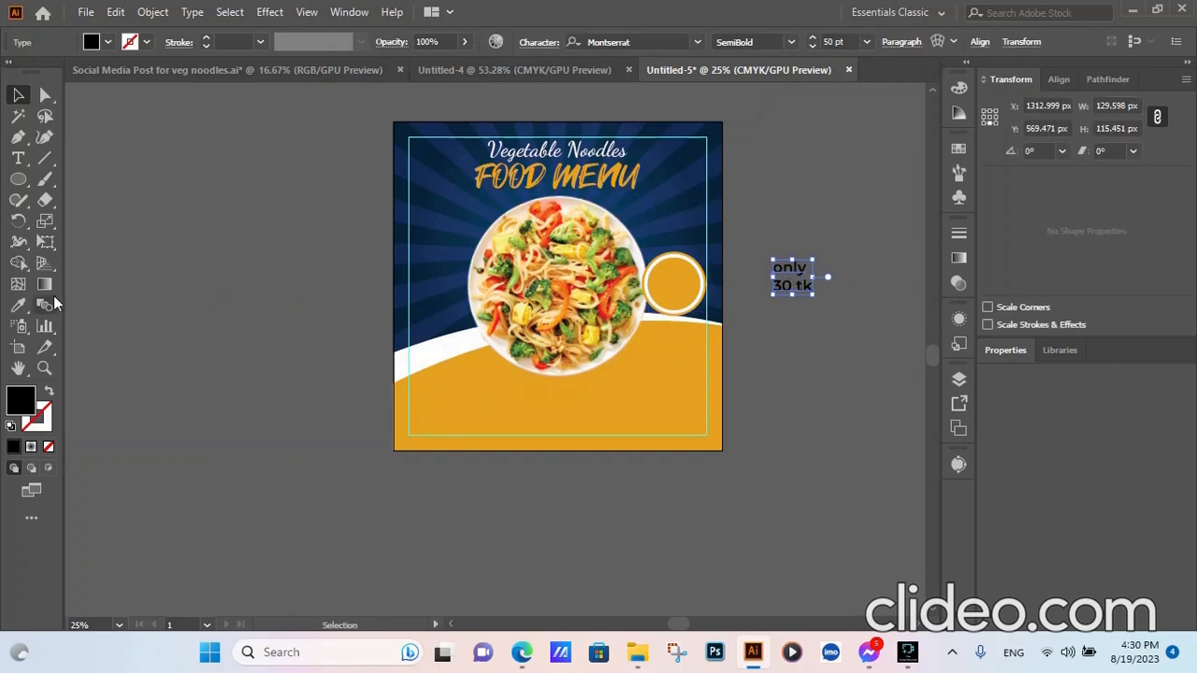
click(18, 305)
click(433, 350)
click(18, 95)
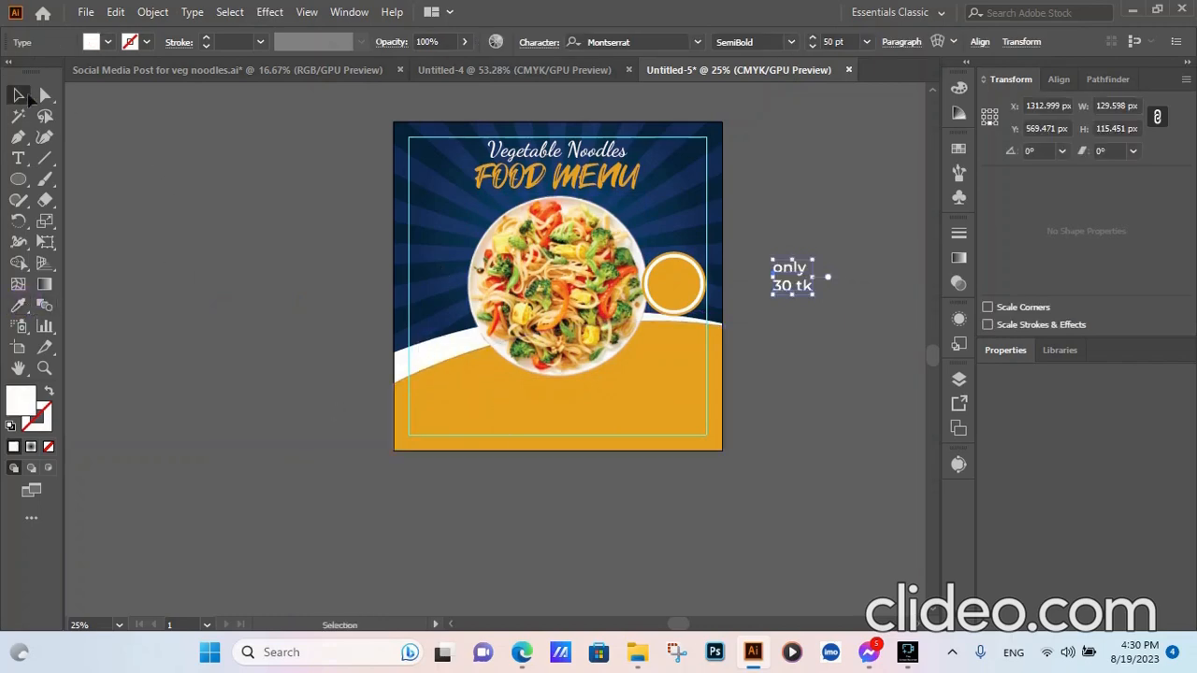
- Change the price text to UPPERCASE and place ONLY 30 TK on the orange circle
click(193, 11)
mouse_move(240, 289)
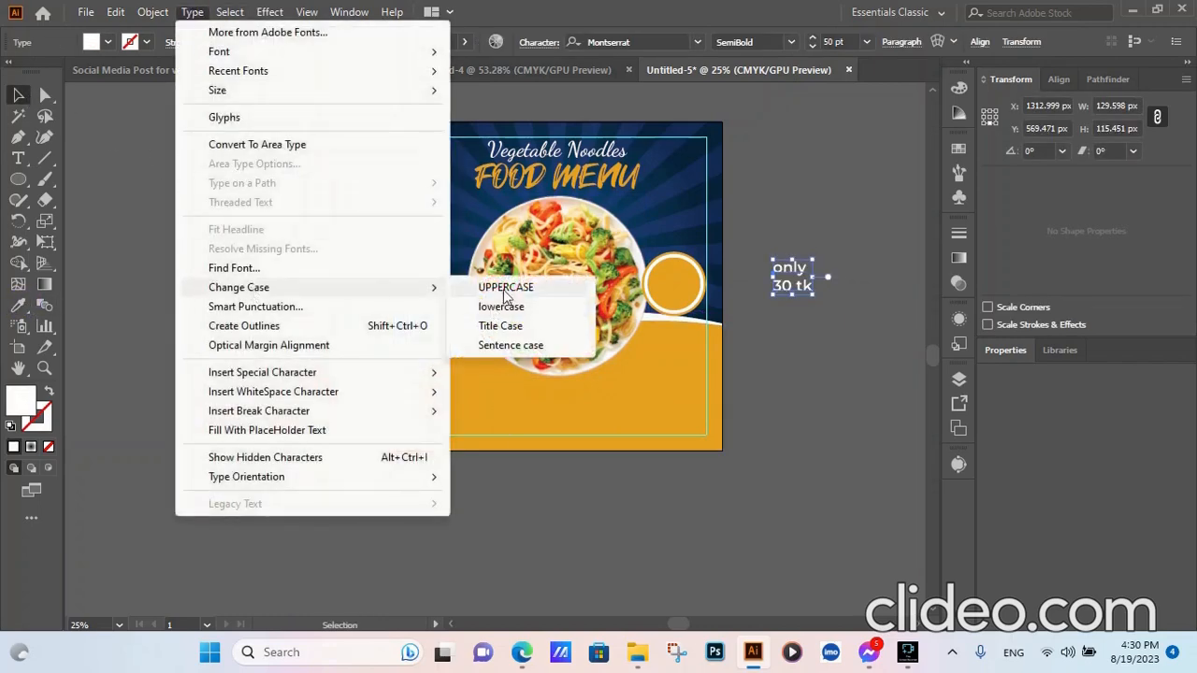
click(490, 283)
click(857, 324)
drag(773, 276, 676, 274)
click(674, 285)
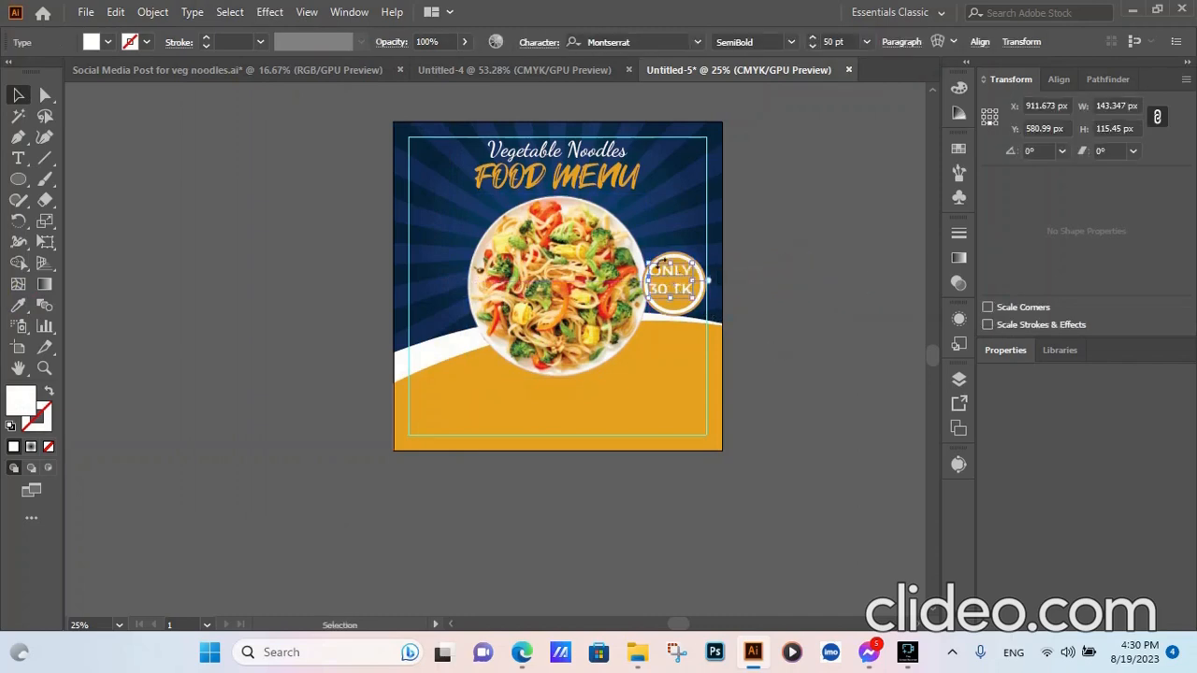
- Vertically centre ONLY 30 TK with the orange circles, then zoom out to the whole artboard
scroll(661, 264, up, 5)
drag(708, 316, 723, 330)
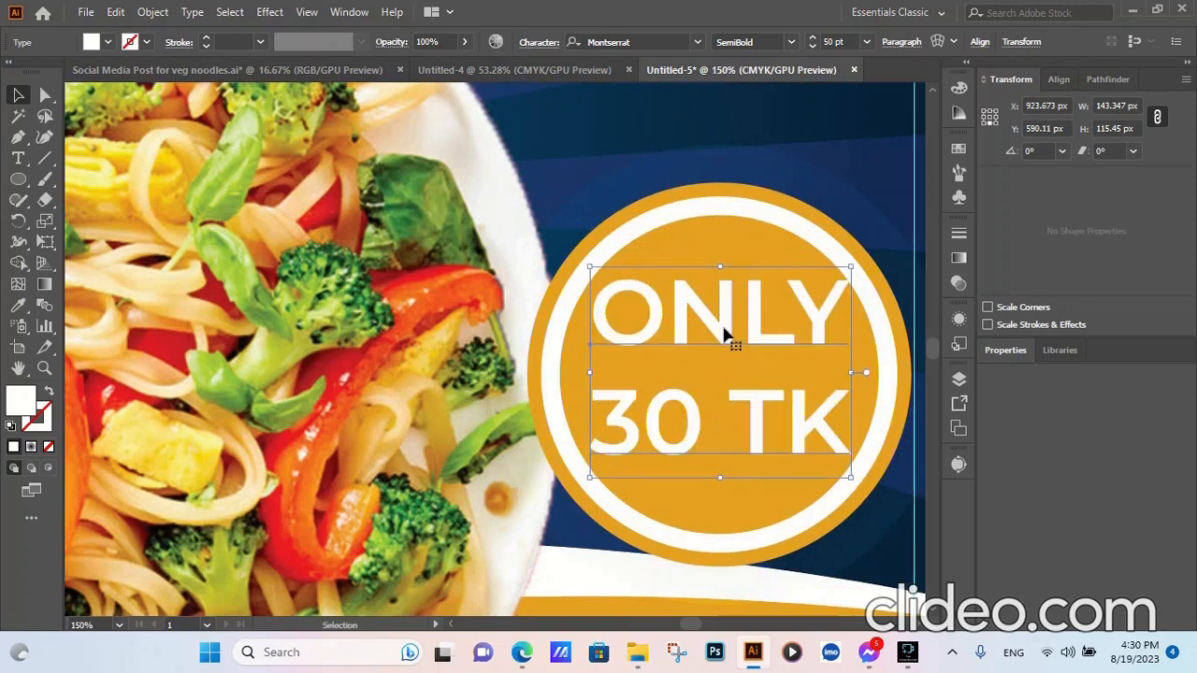
shift+click(733, 229)
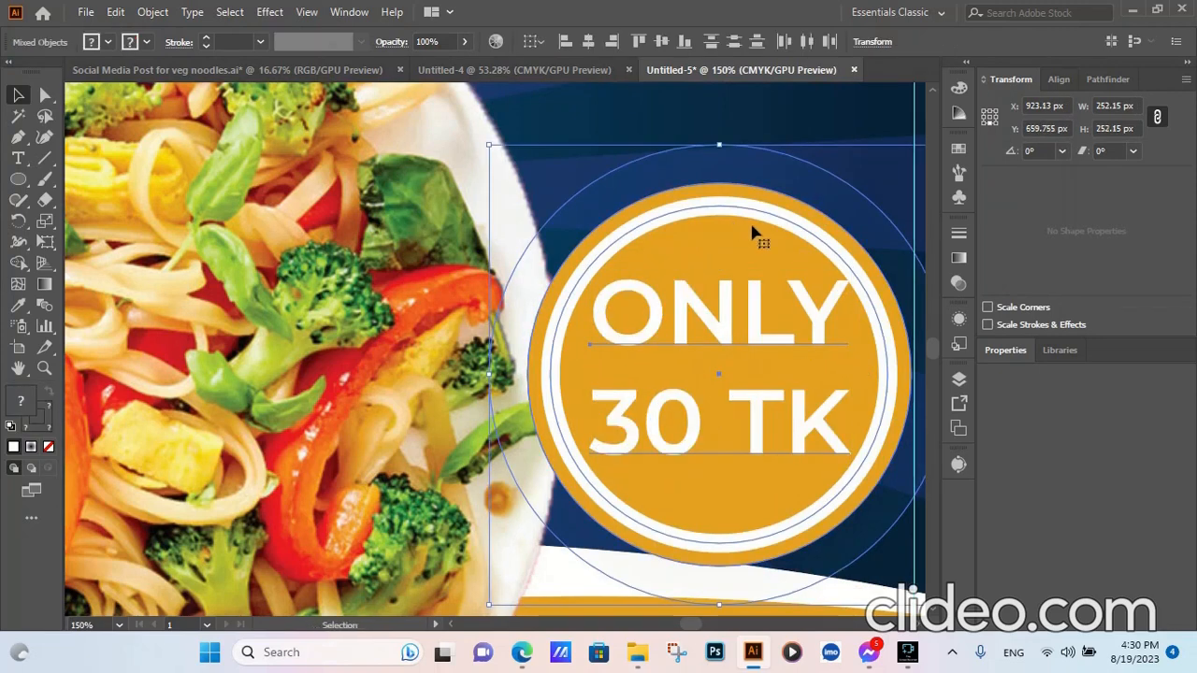
click(661, 42)
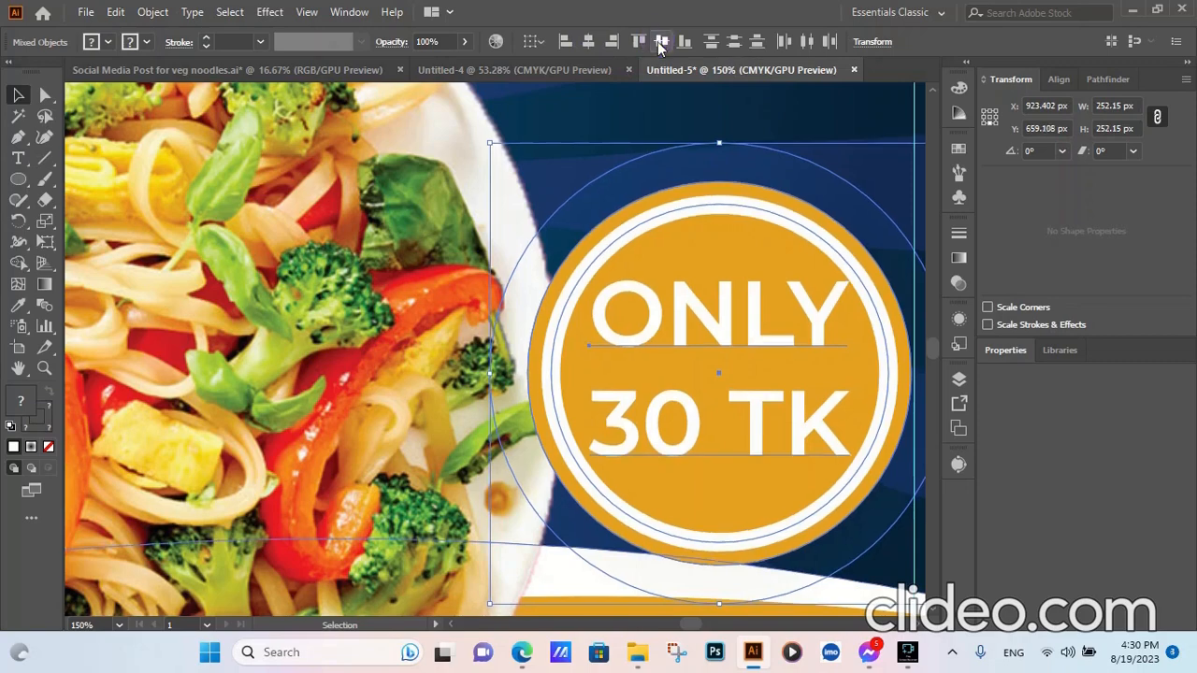
key(ctrl+minus)
key(ctrl+minus)
key(ctrl+minus)
click(809, 367)
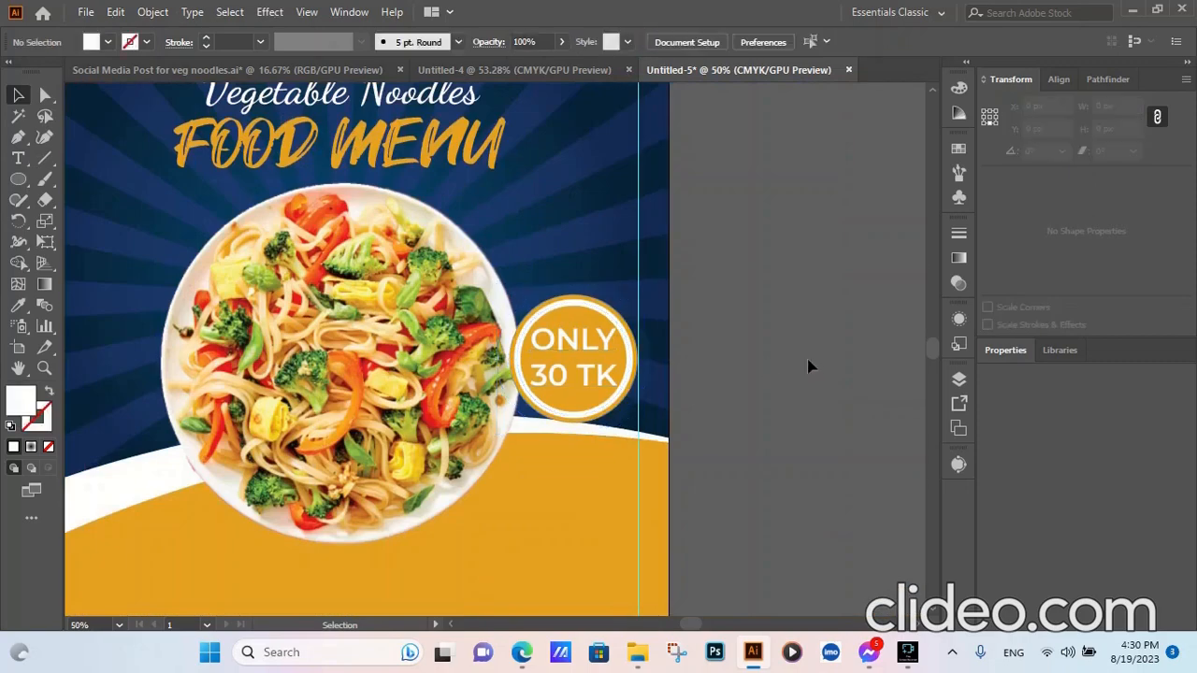
key(ctrl+minus)
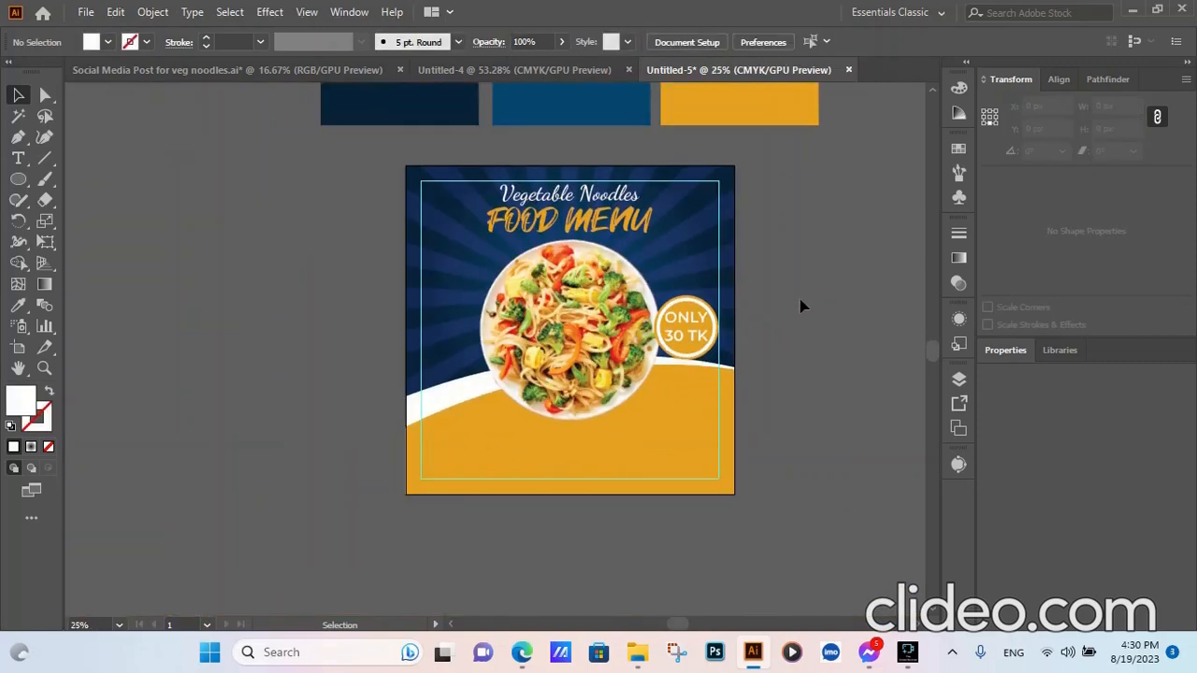
click(703, 469)
click(265, 511)
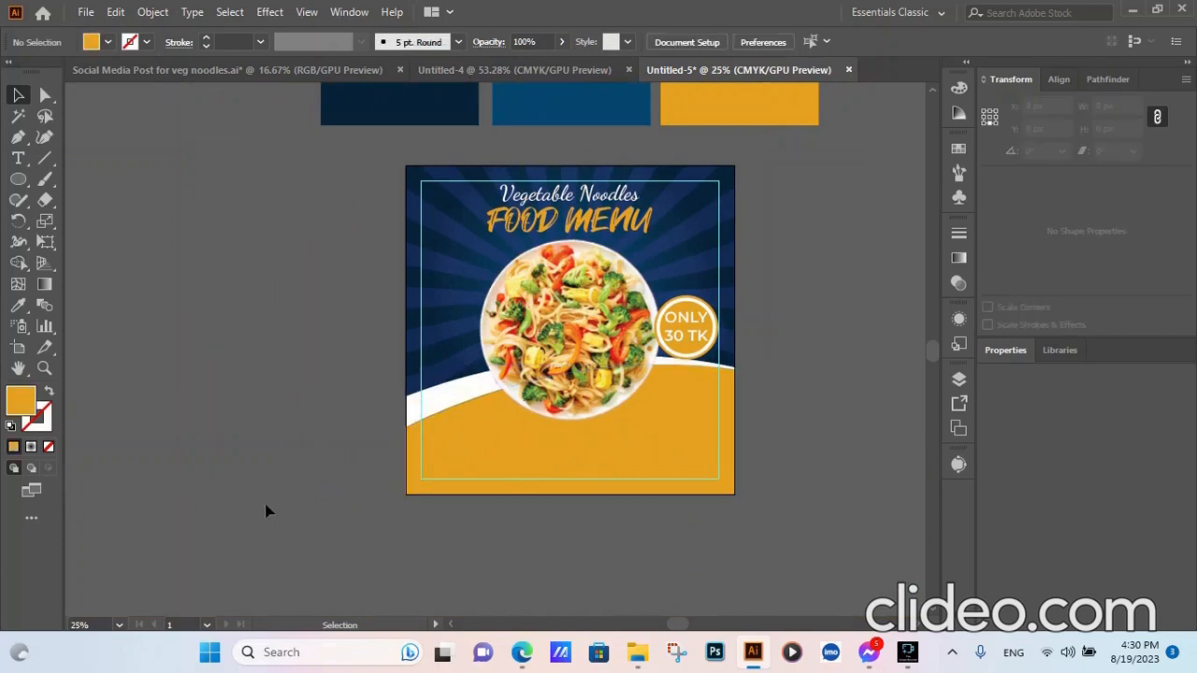
- Draw a rounded rectangle at the artboard's lower right and fill it with the navy swatch
drag(19, 178, 103, 197)
drag(625, 443, 721, 472)
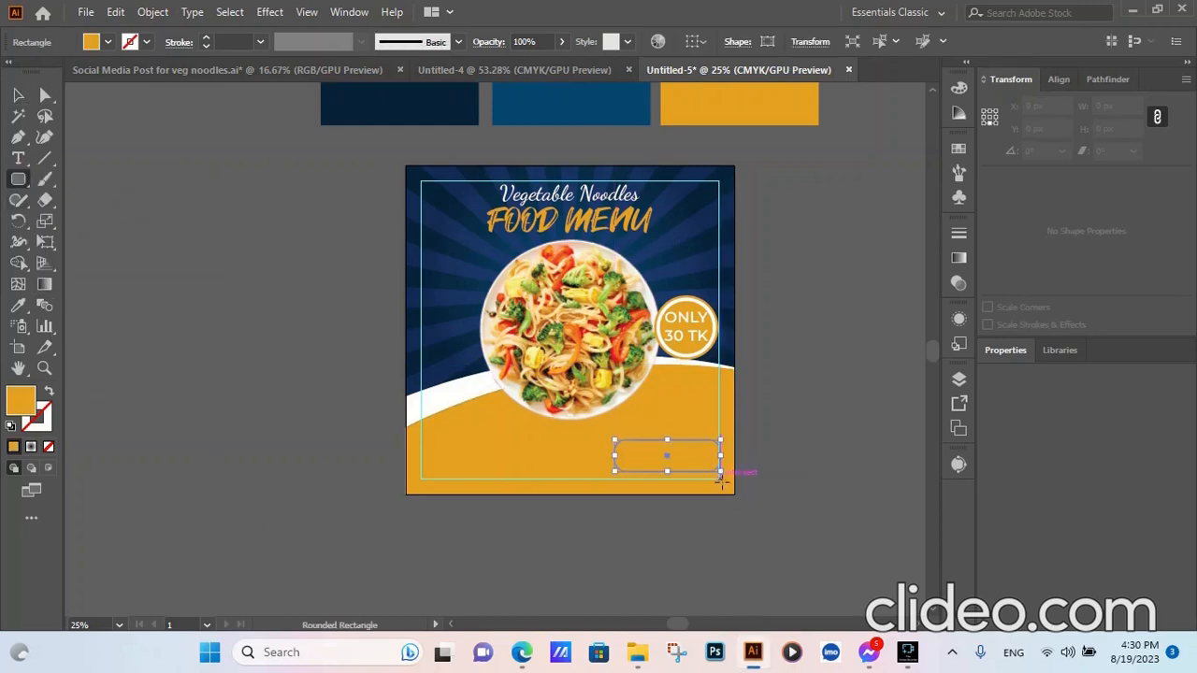
click(17, 308)
click(449, 103)
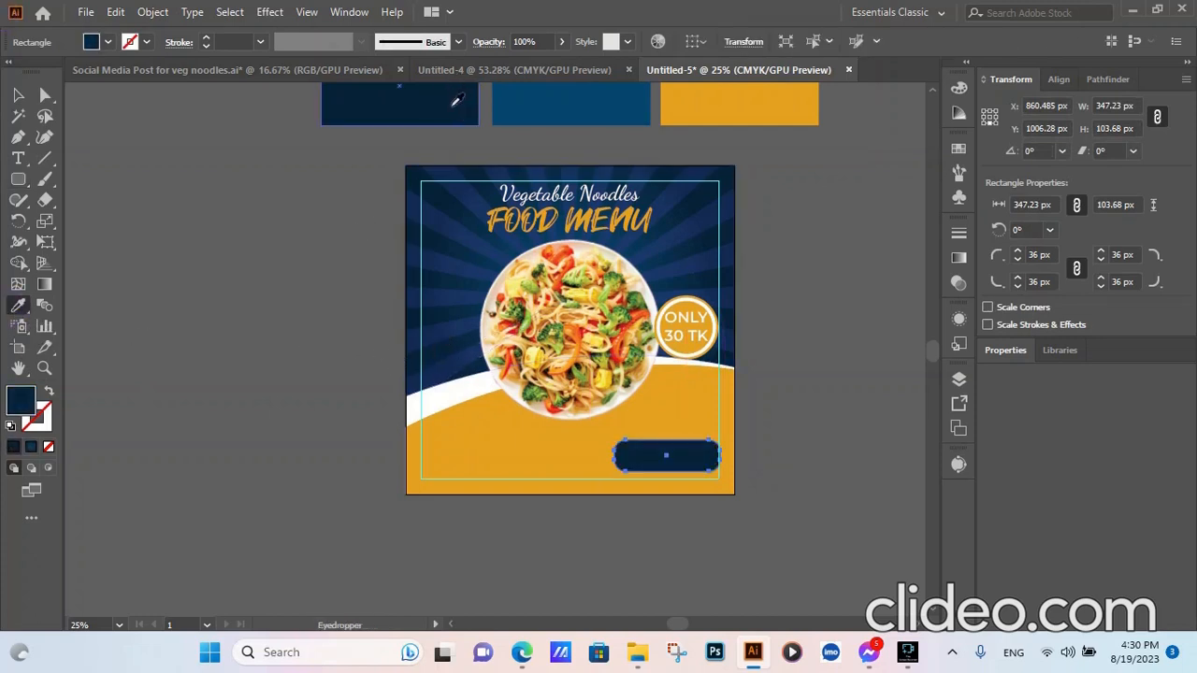
click(18, 94)
click(150, 368)
- Add an 'order now' text object beside the artboard and make it UPPERCASE
click(18, 158)
click(161, 335)
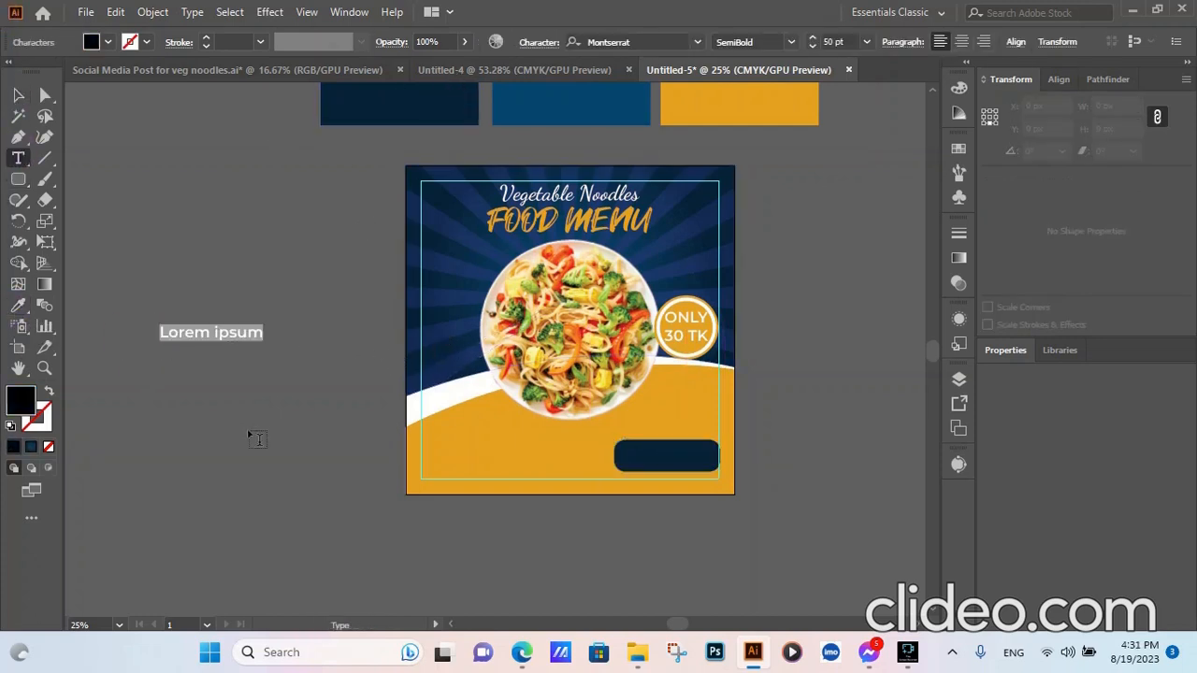
text(order now)
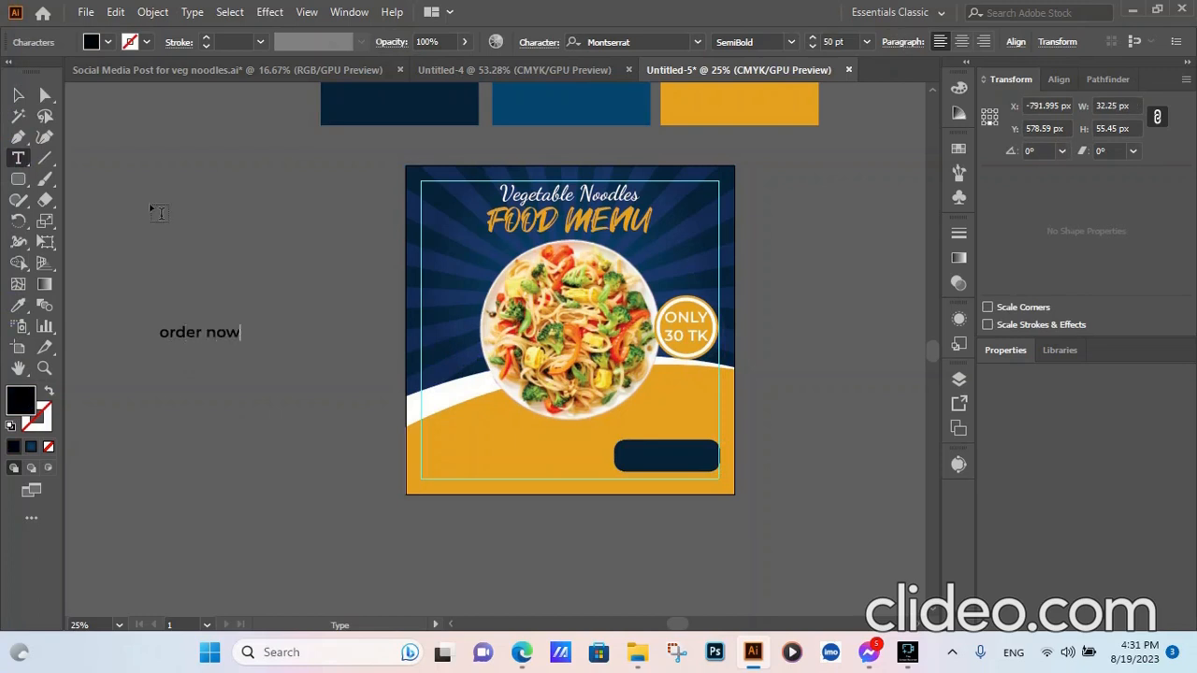
click(17, 94)
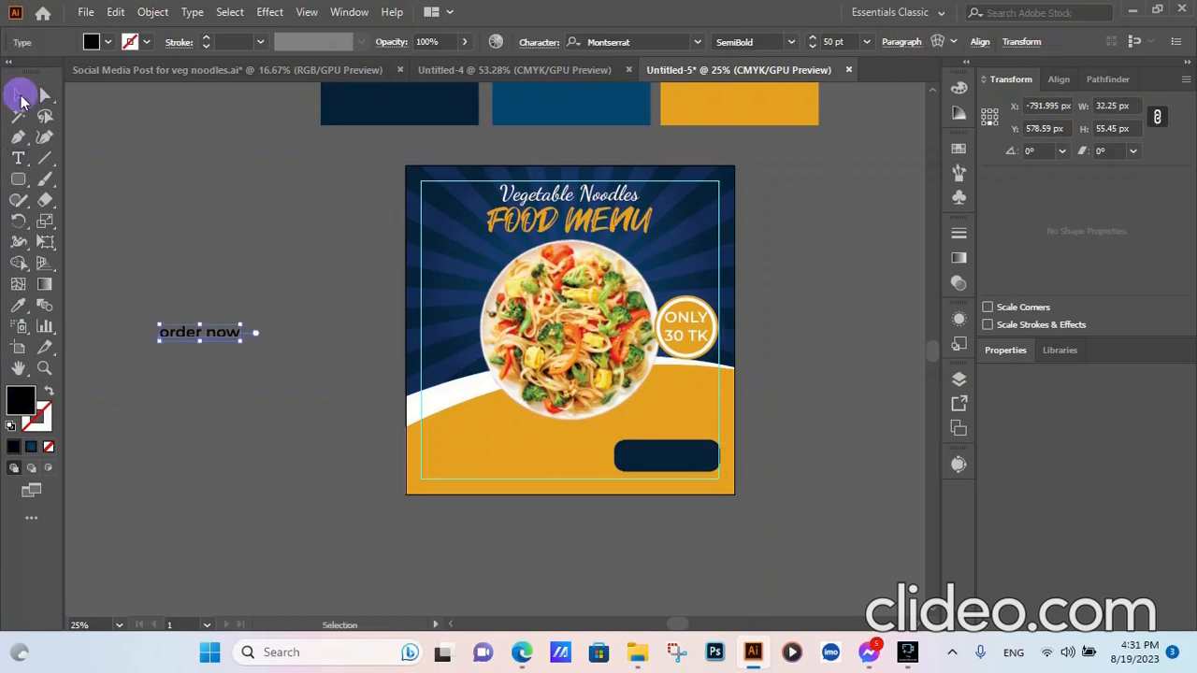
click(262, 453)
click(199, 339)
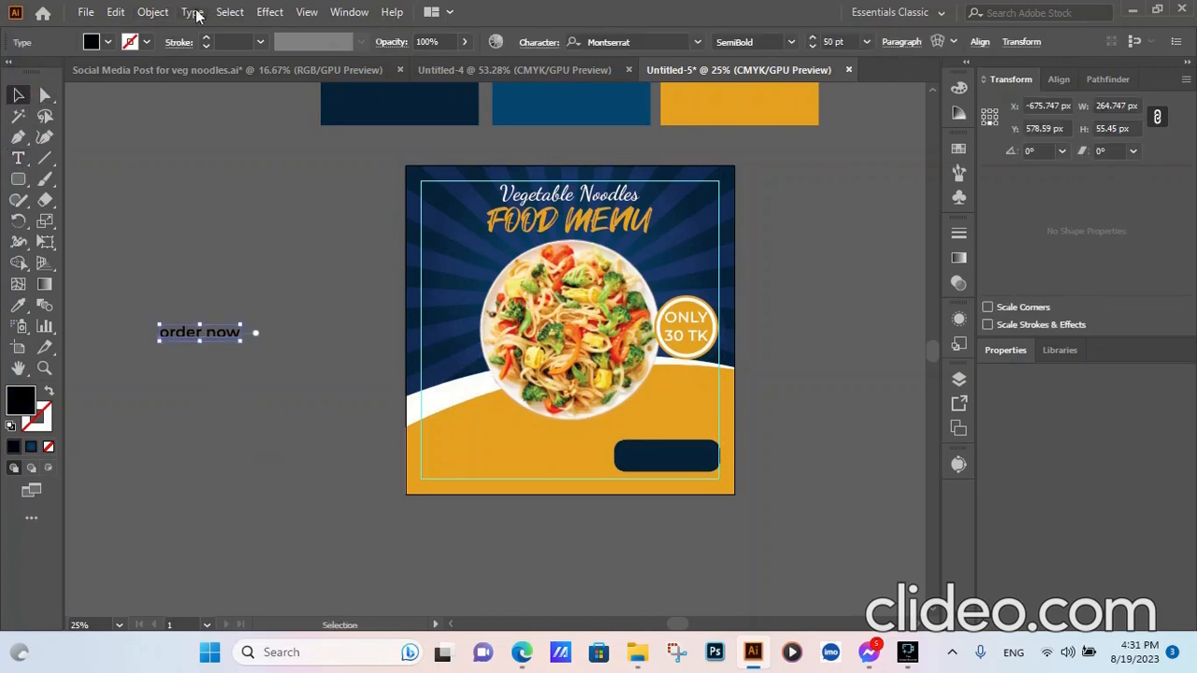
click(192, 11)
mouse_move(374, 287)
click(512, 289)
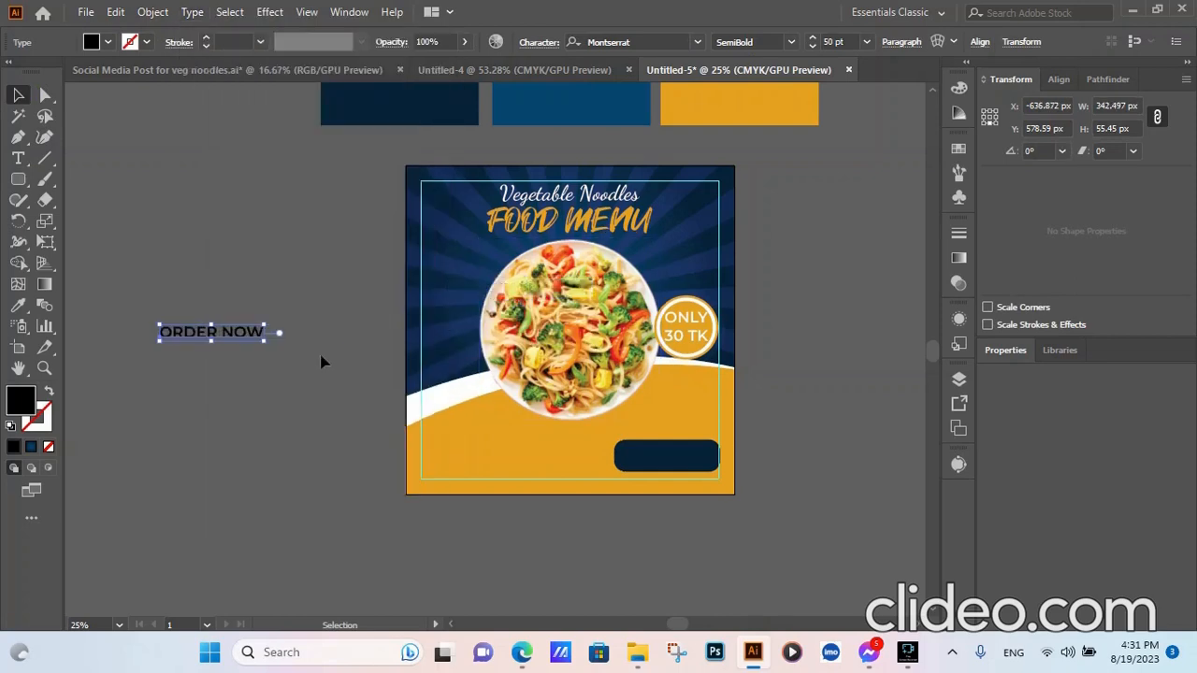
- Make ORDER NOW bold and white, then move it onto the navy button
click(791, 42)
click(741, 285)
click(18, 305)
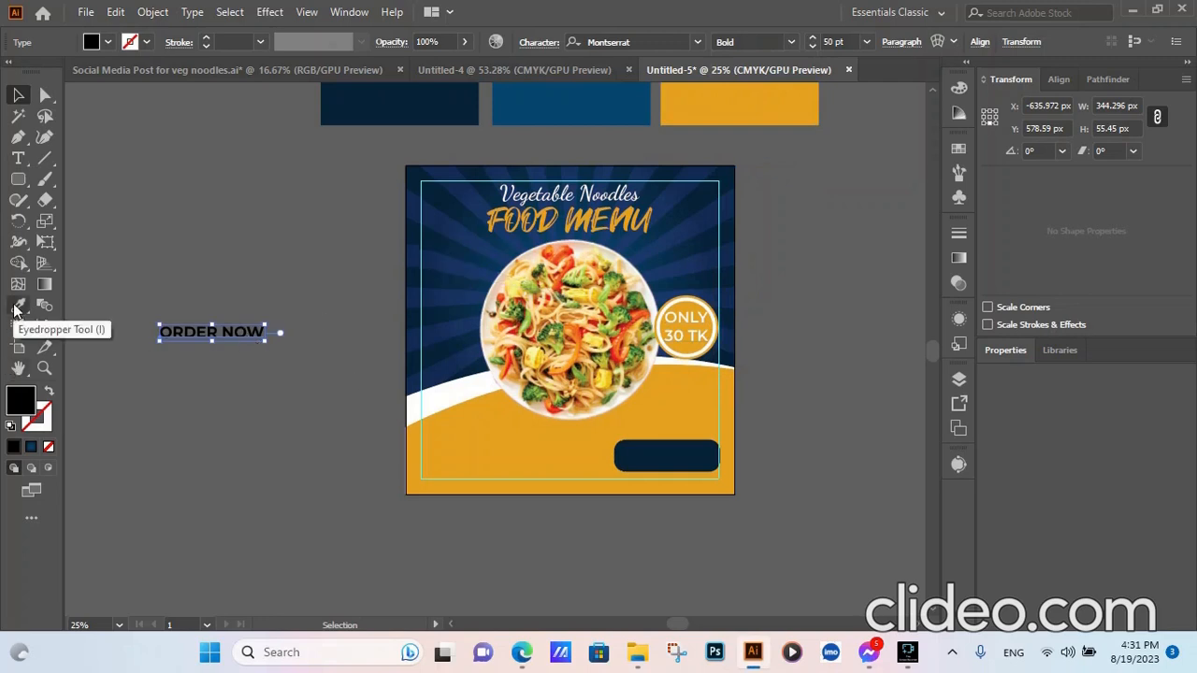
click(484, 375)
click(16, 96)
click(268, 268)
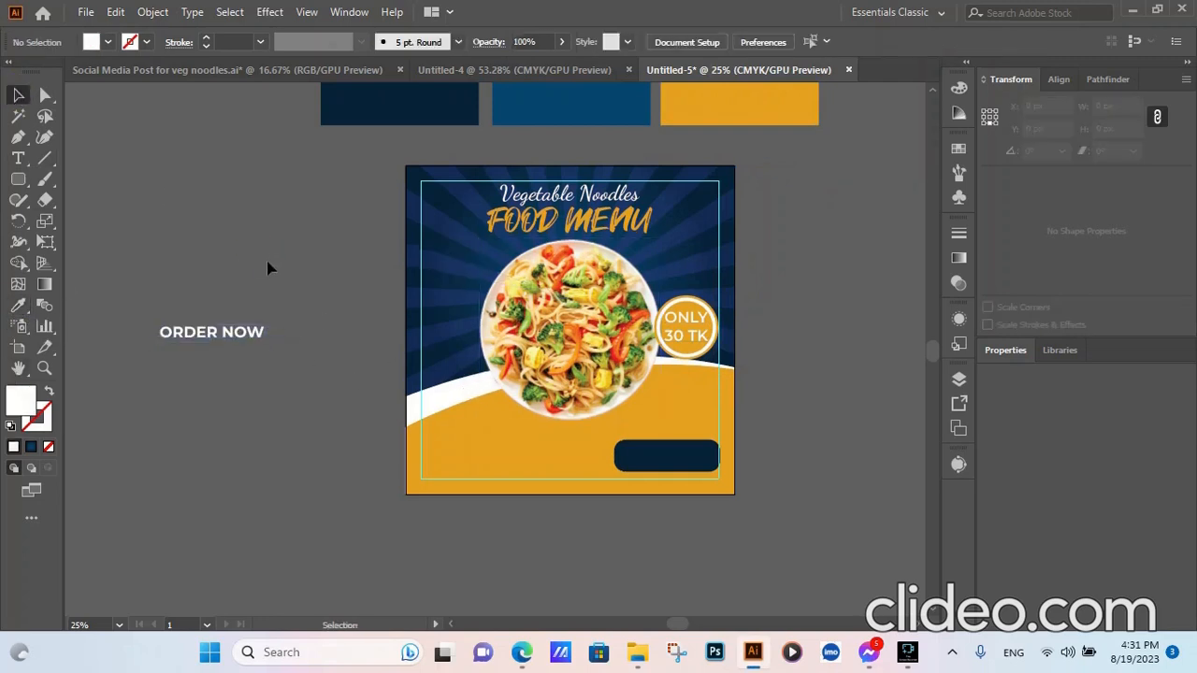
drag(203, 331, 673, 464)
- Resize the navy button rectangle to 360 px wide and 90 px tall with proportions unlinked
key(ctrl+equal)
key(ctrl+equal)
key(ctrl+equal)
key(ctrl+equal)
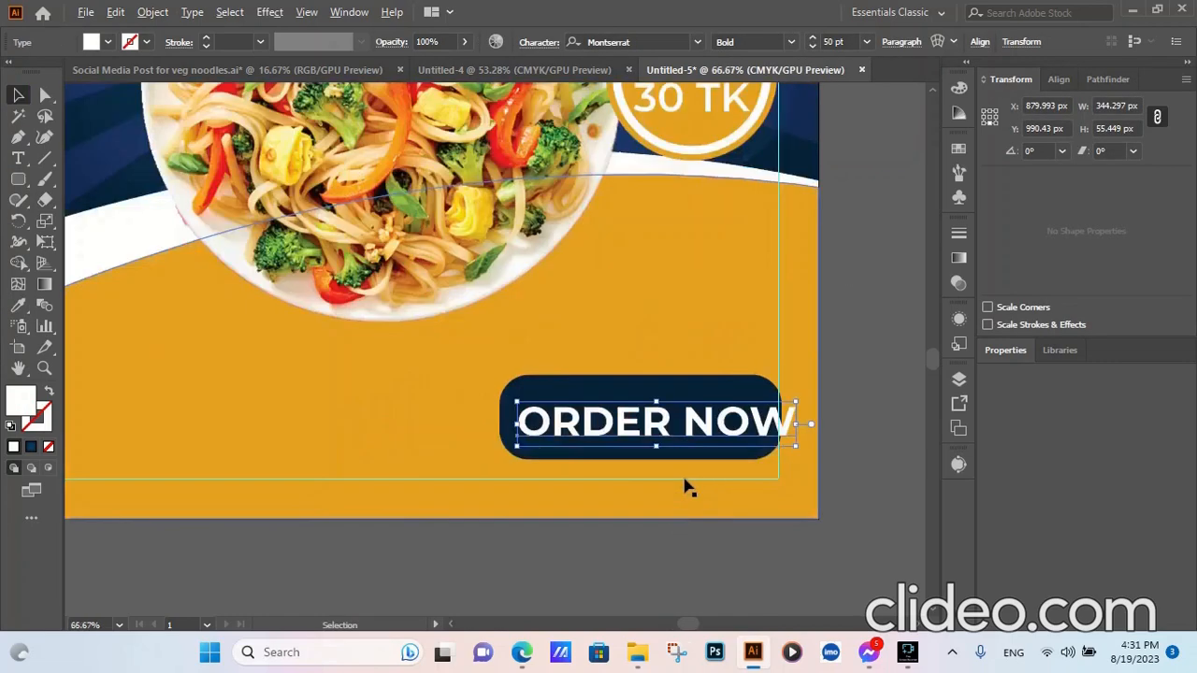
drag(601, 395, 590, 395)
click(629, 341)
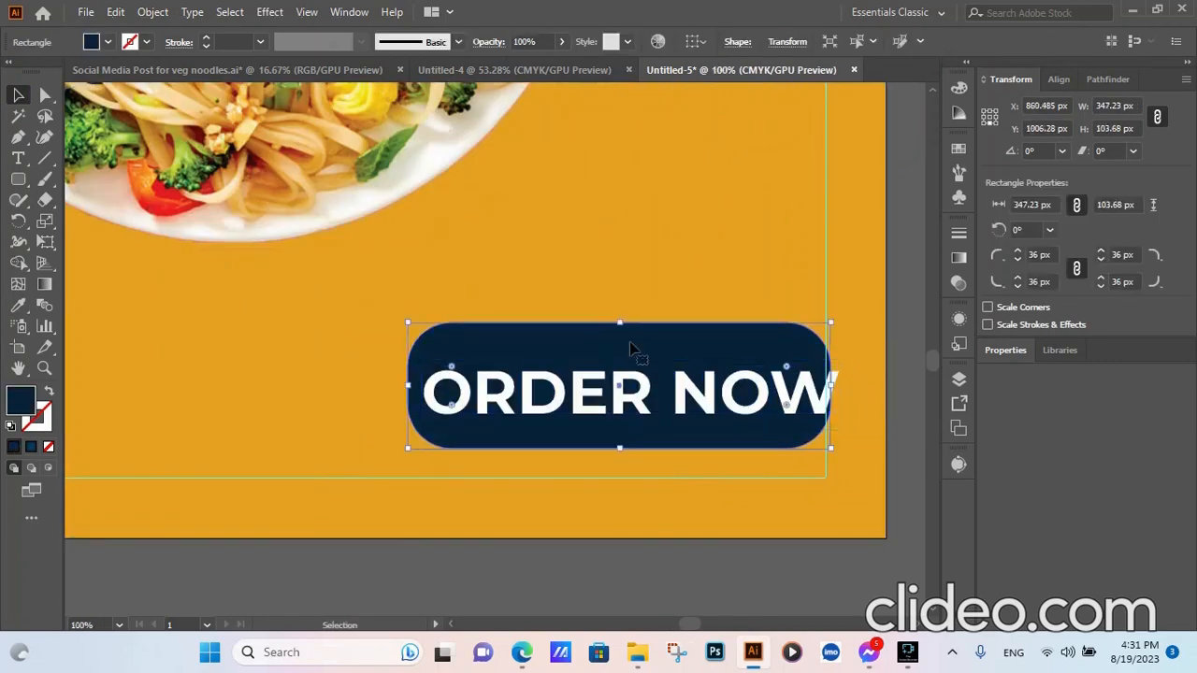
click(1124, 106)
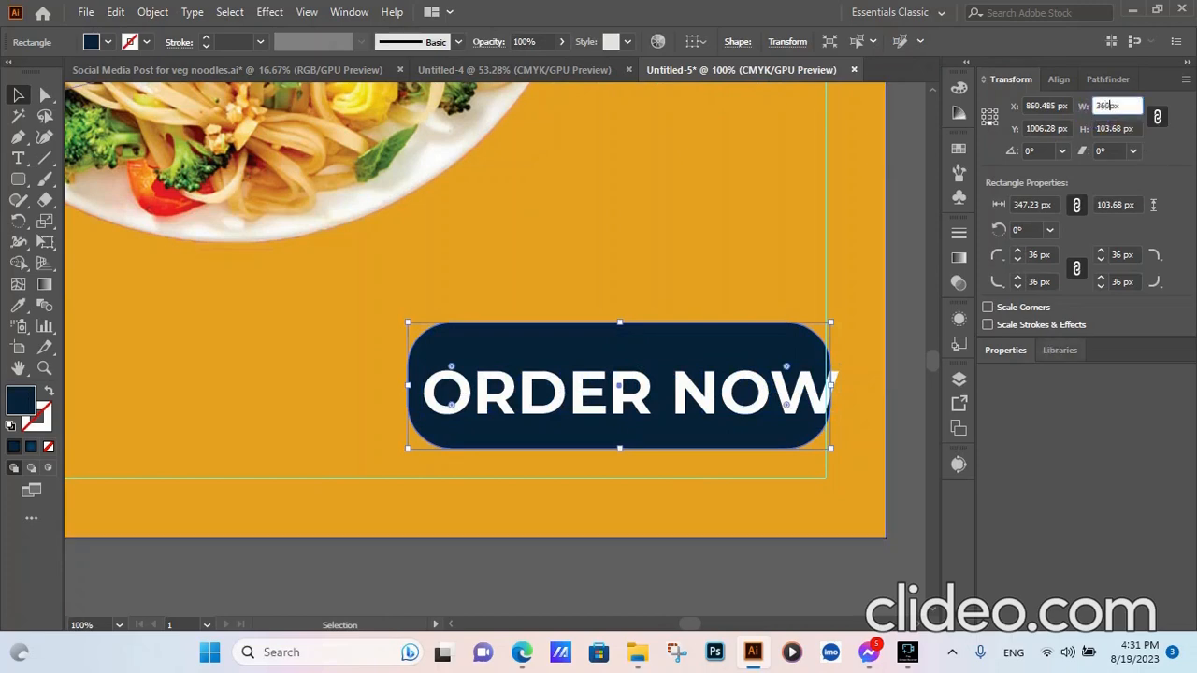
key(Tab)
click(1157, 117)
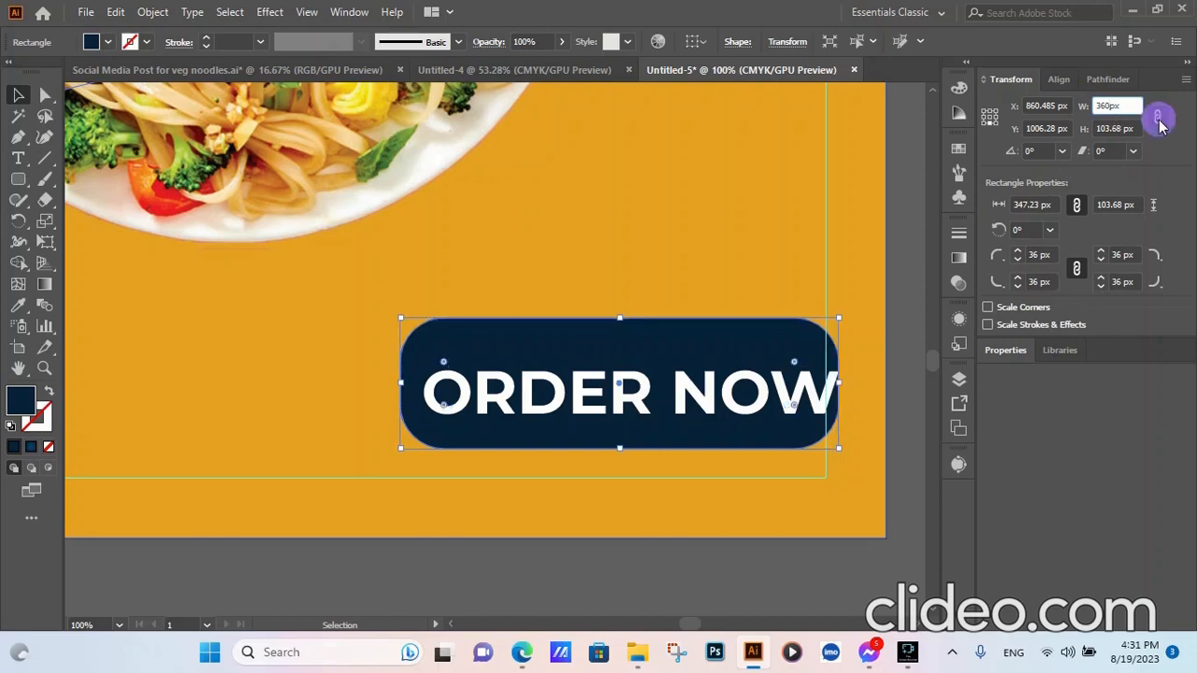
double_click(1125, 128)
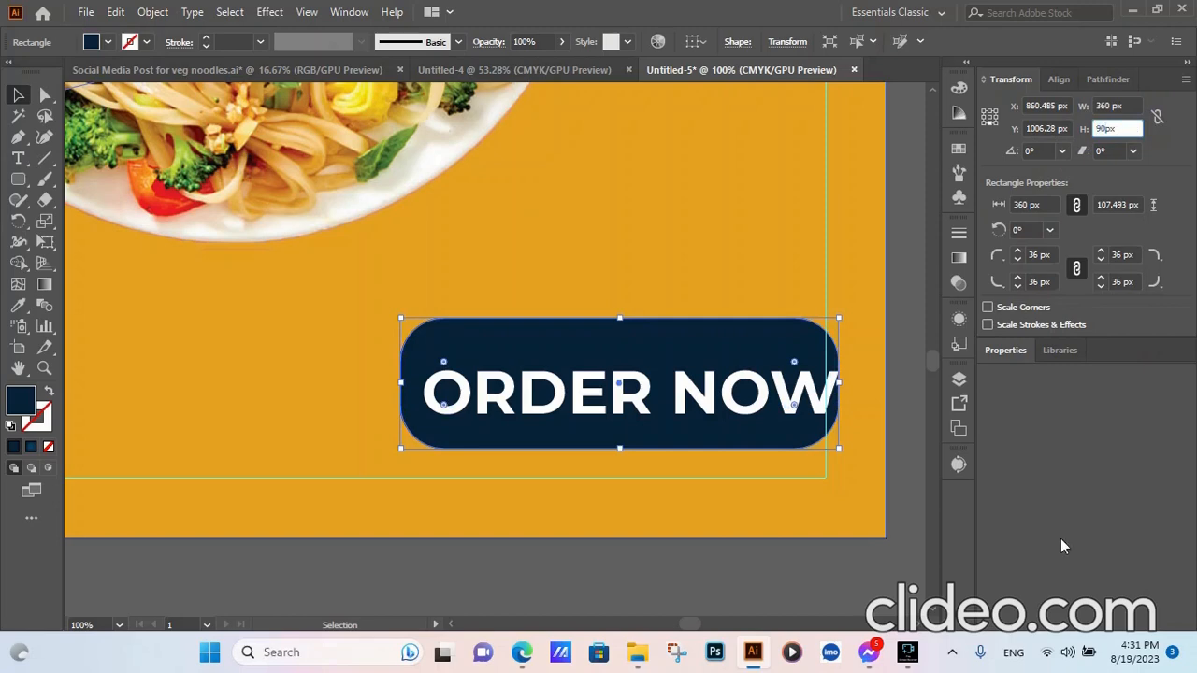
click(793, 567)
click(734, 353)
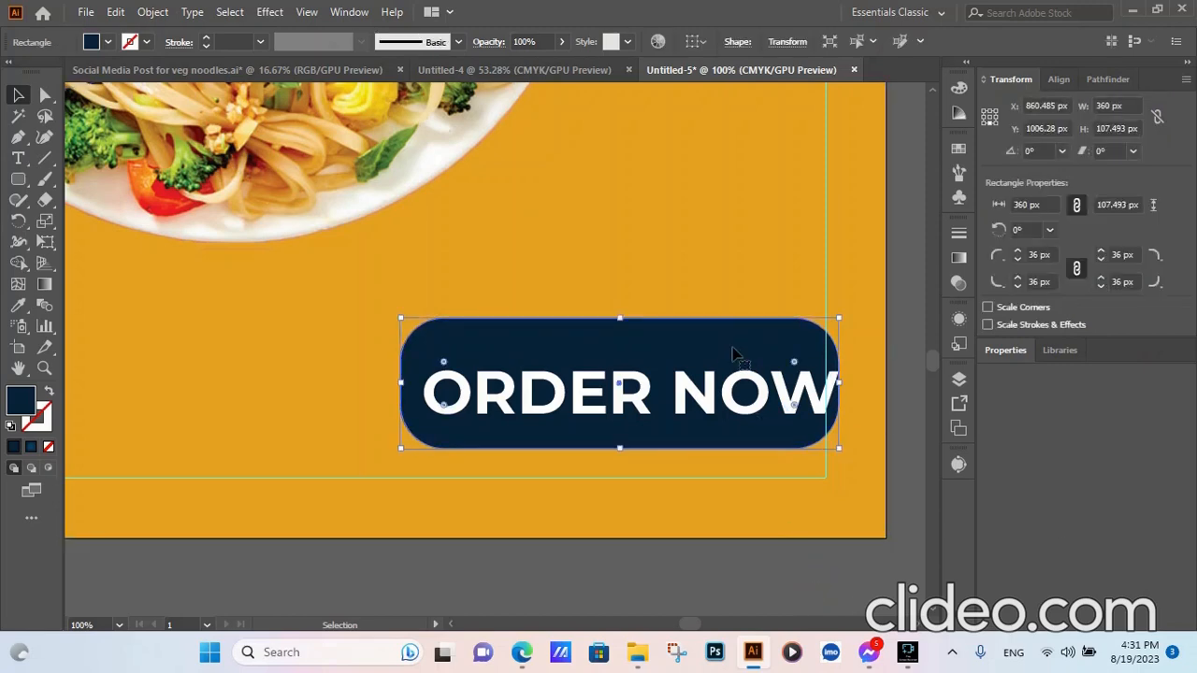
double_click(1123, 128)
text(90 px)
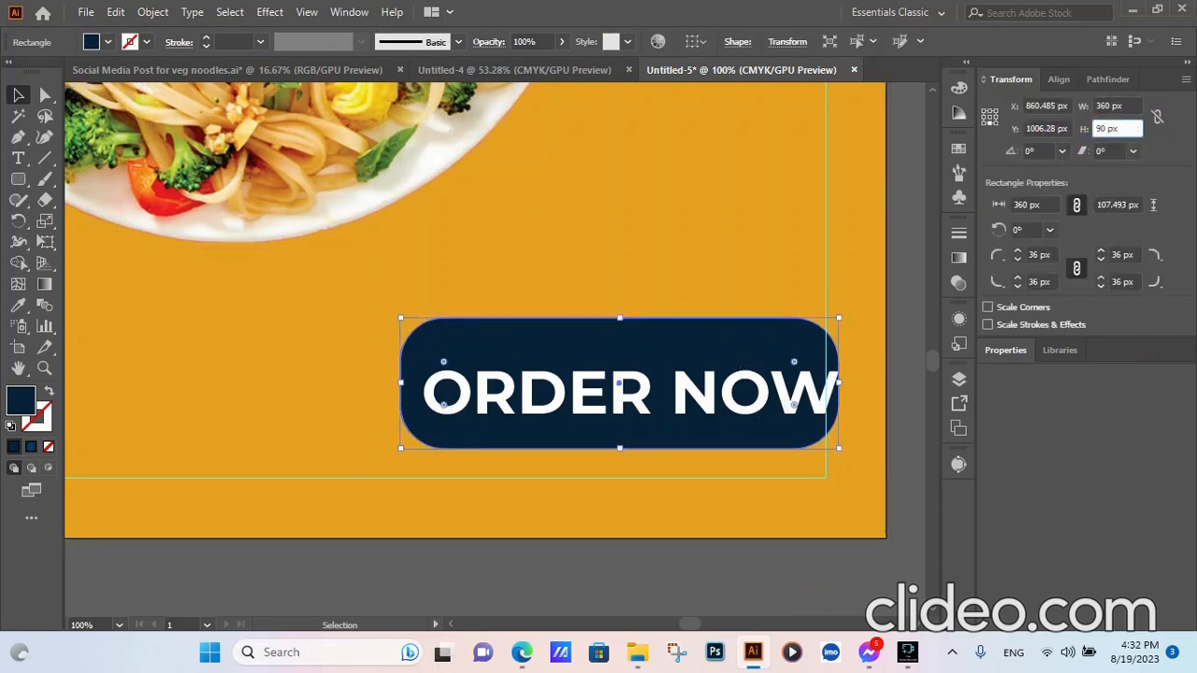
key(Return)
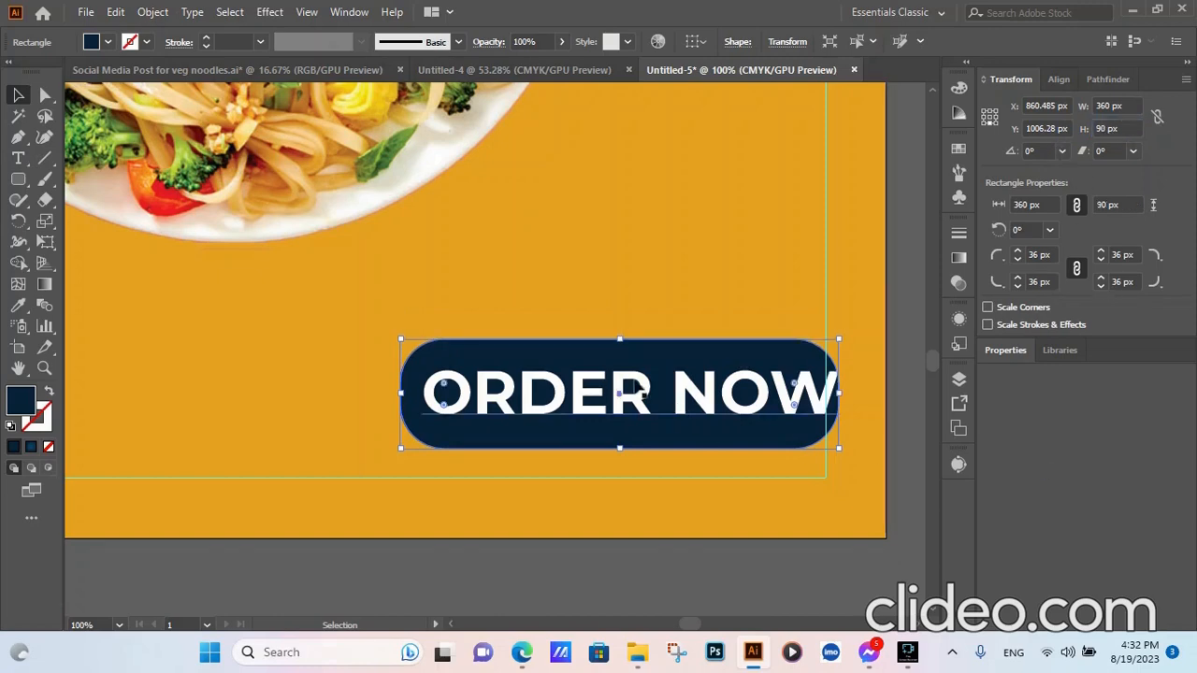
- Centre ORDER NOW horizontally and vertically on the rounded rectangle
click(526, 585)
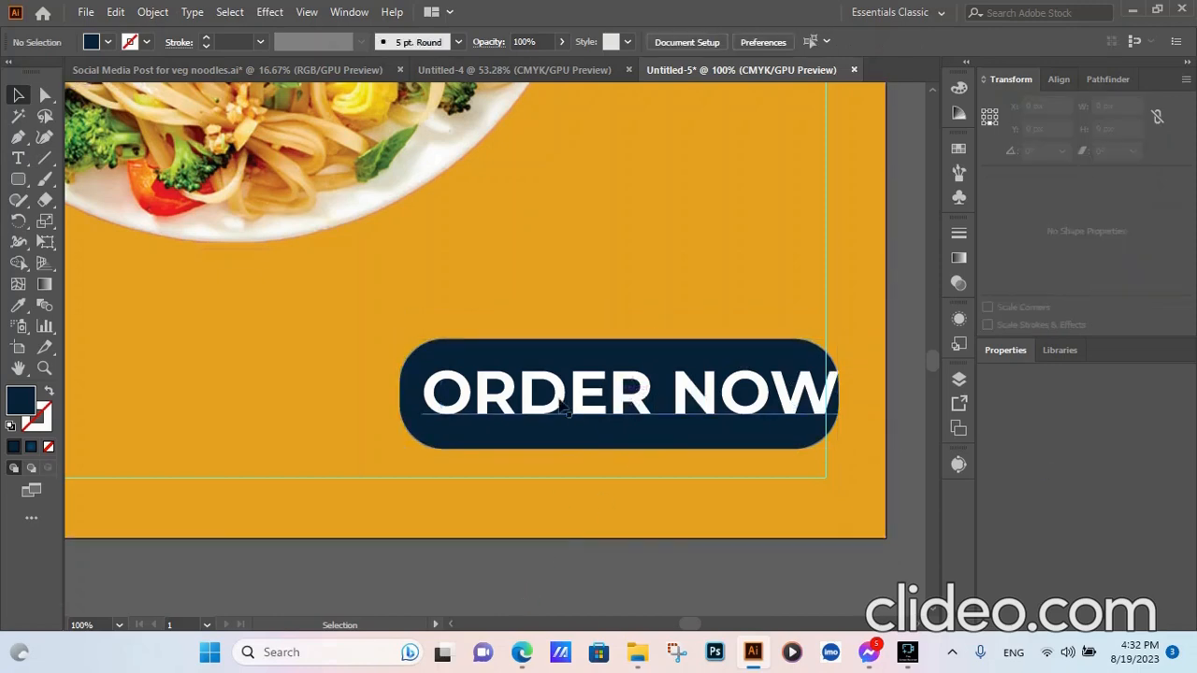
click(562, 408)
click(515, 445)
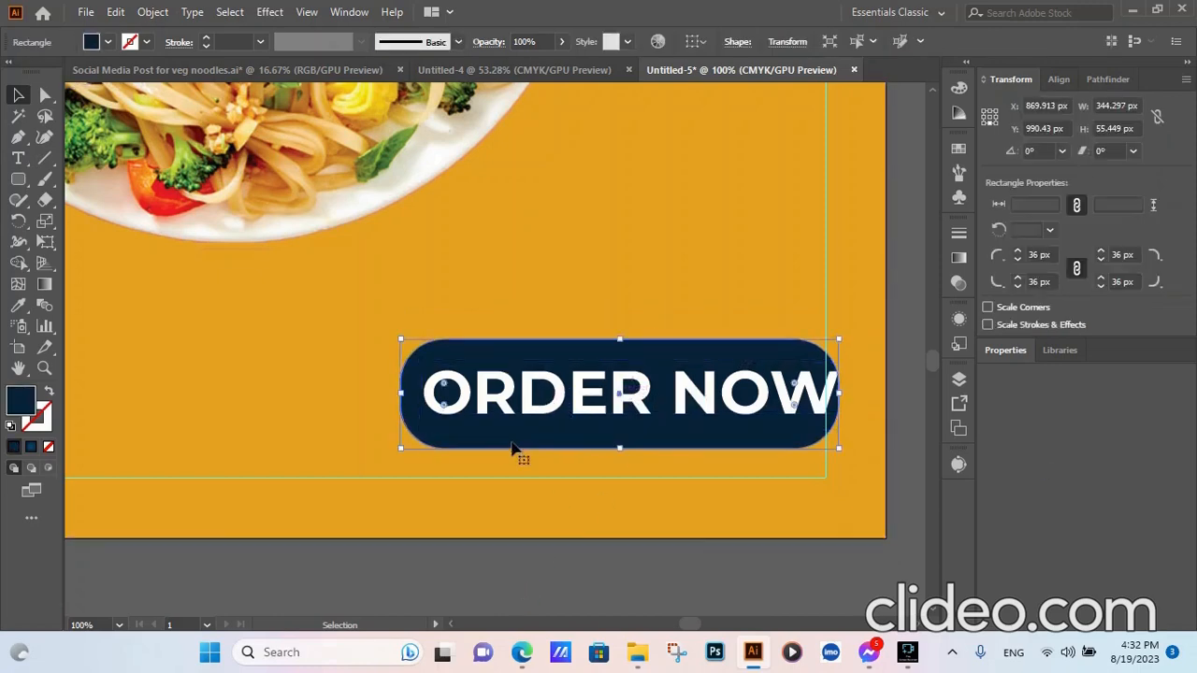
click(693, 41)
click(720, 59)
click(1059, 79)
click(1025, 128)
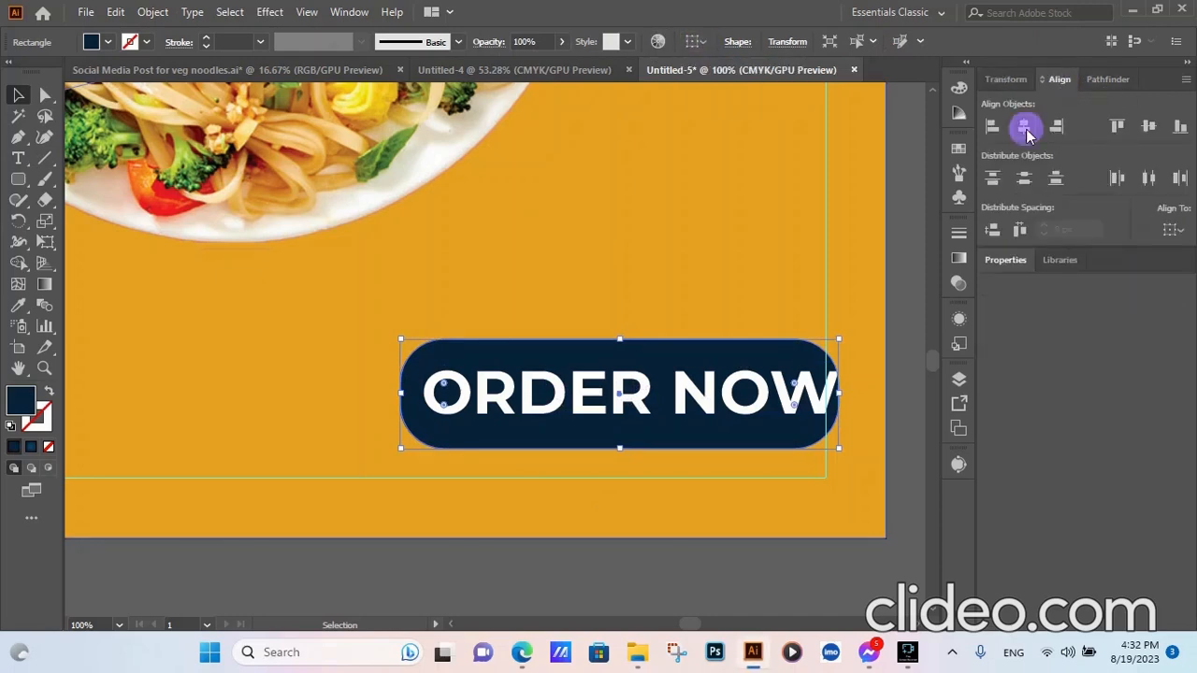
click(1148, 126)
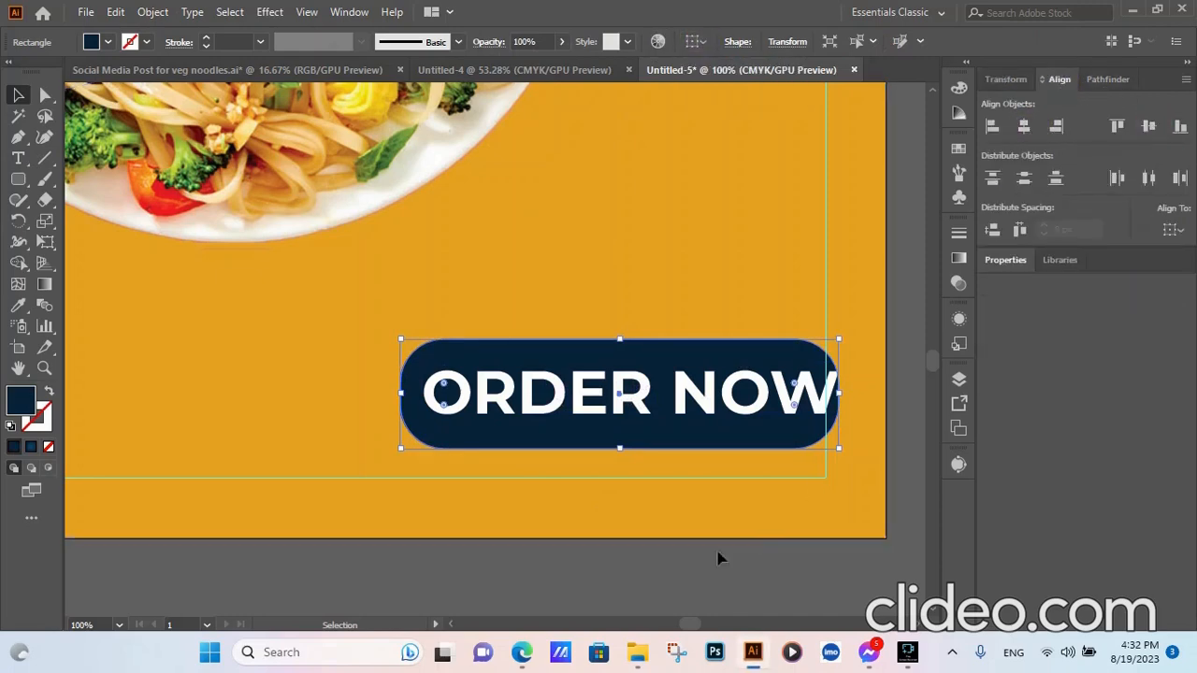
- Group the ORDER NOW text with its rectangle and move the button down and left
click(667, 566)
click(609, 414)
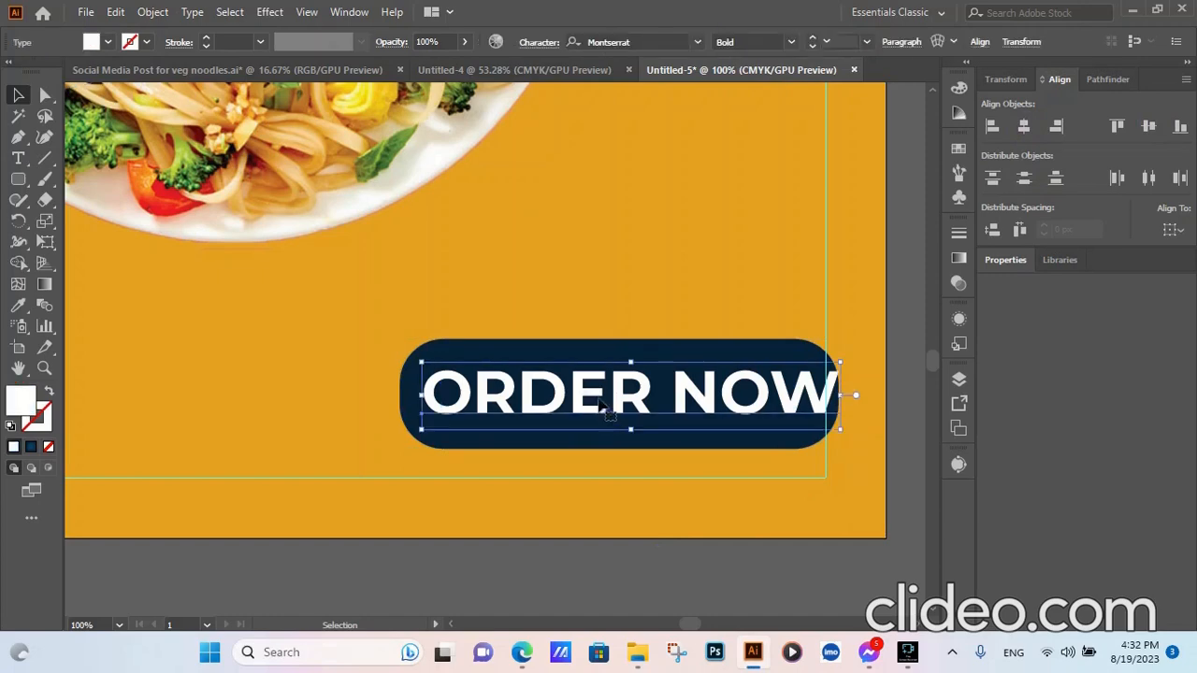
shift+click(583, 349)
key(ctrl+g)
click(724, 554)
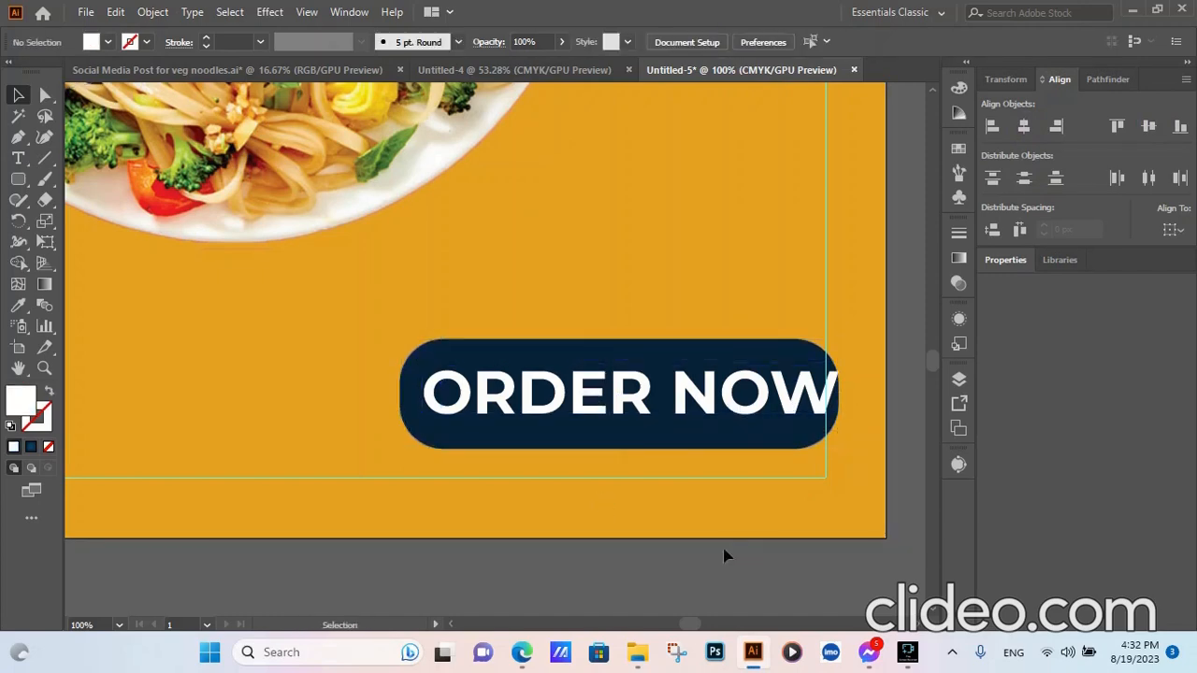
click(783, 397)
drag(783, 398, 772, 427)
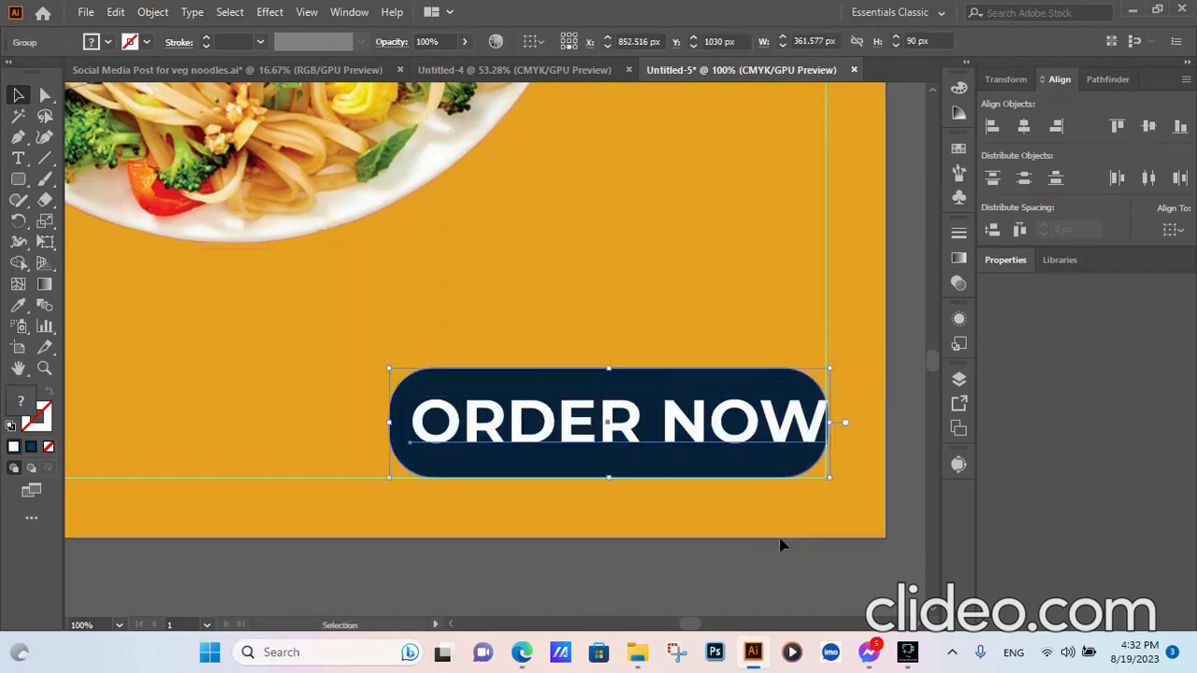
- Ungroup the button, re-centre ORDER NOW on the rectangle both ways, and regroup them
click(735, 558)
click(690, 423)
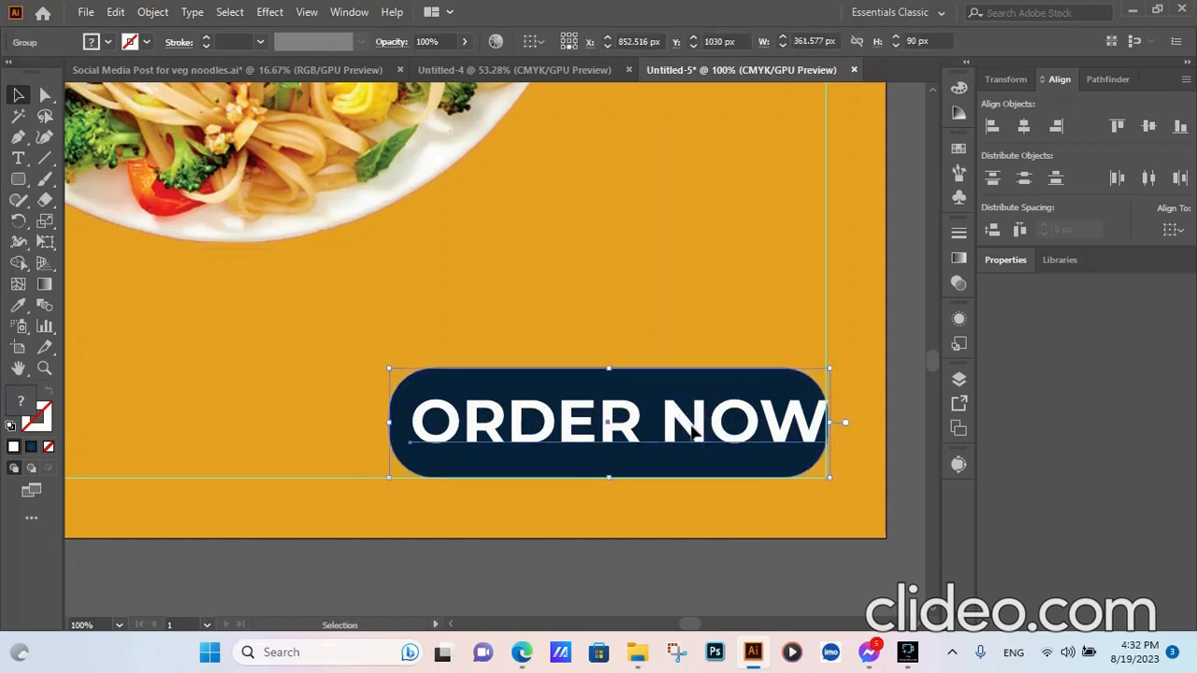
right_click(690, 447)
click(738, 256)
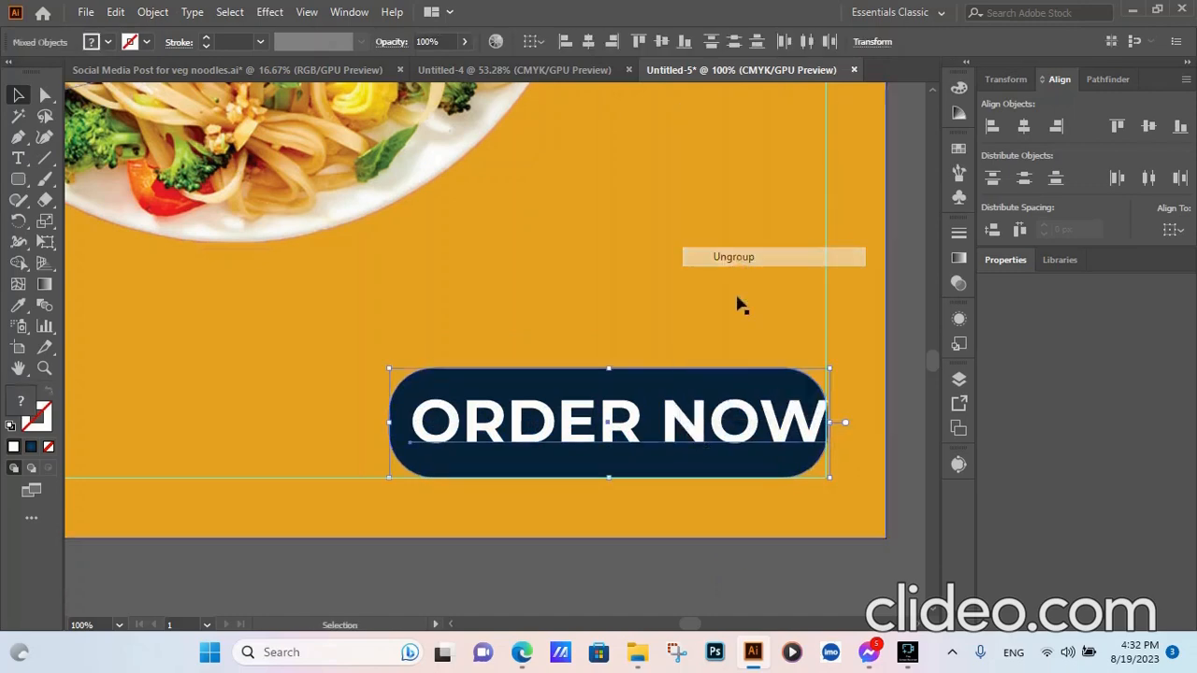
click(618, 579)
click(606, 430)
shift+click(514, 382)
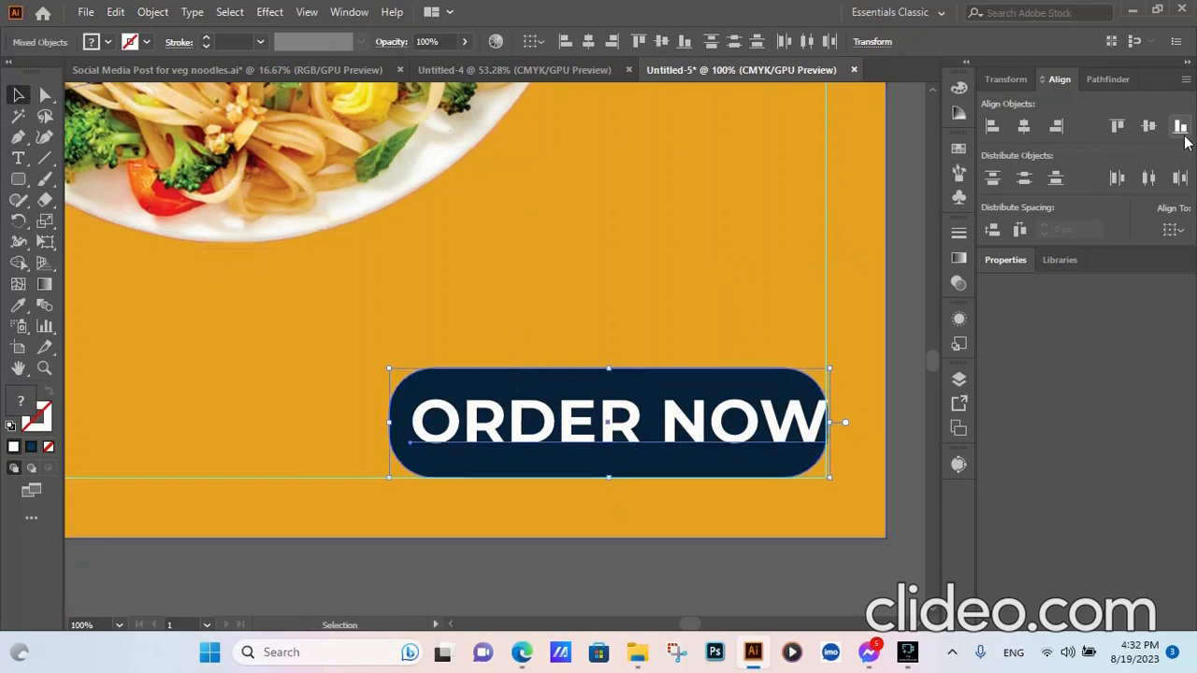
click(1022, 128)
click(1148, 125)
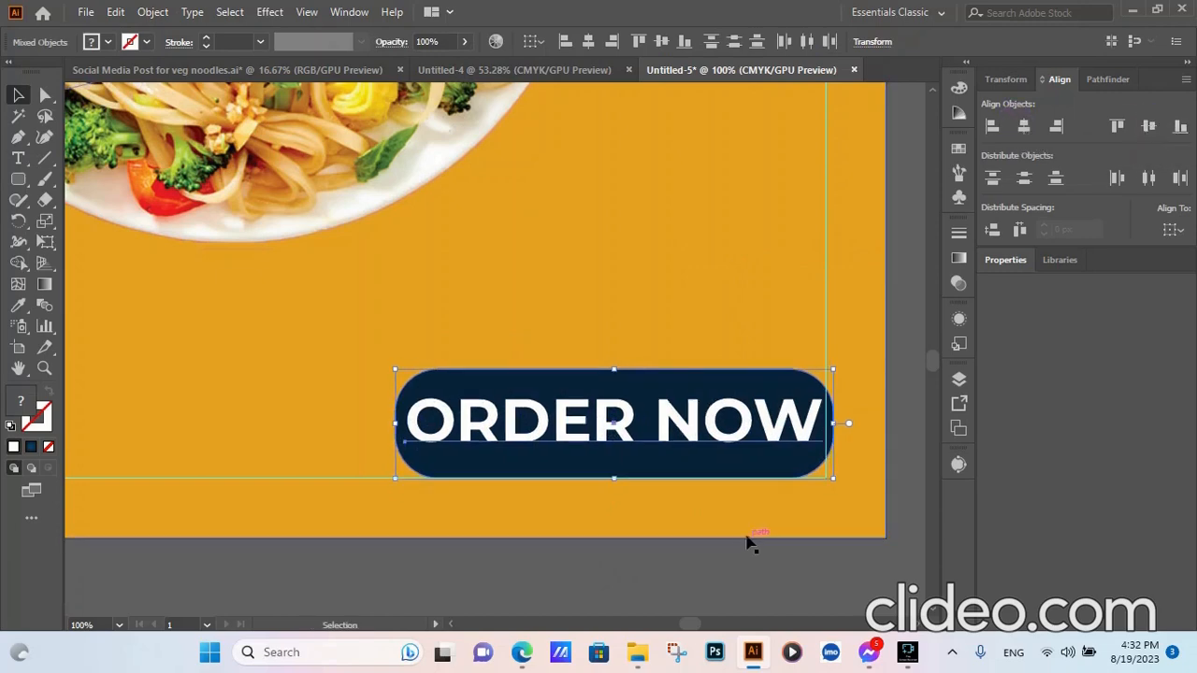
right_click(633, 470)
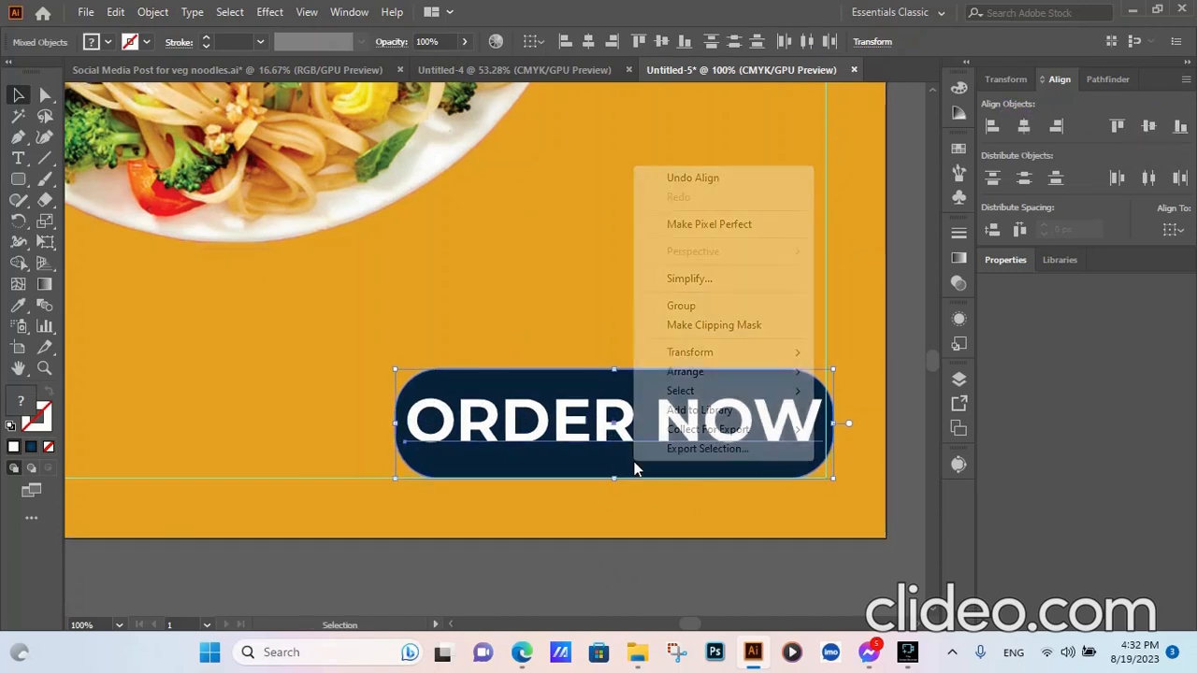
click(692, 304)
- Nudge the grouped ORDER NOW button inside the poster's lower-right margin
click(634, 579)
drag(781, 426, 776, 425)
click(626, 578)
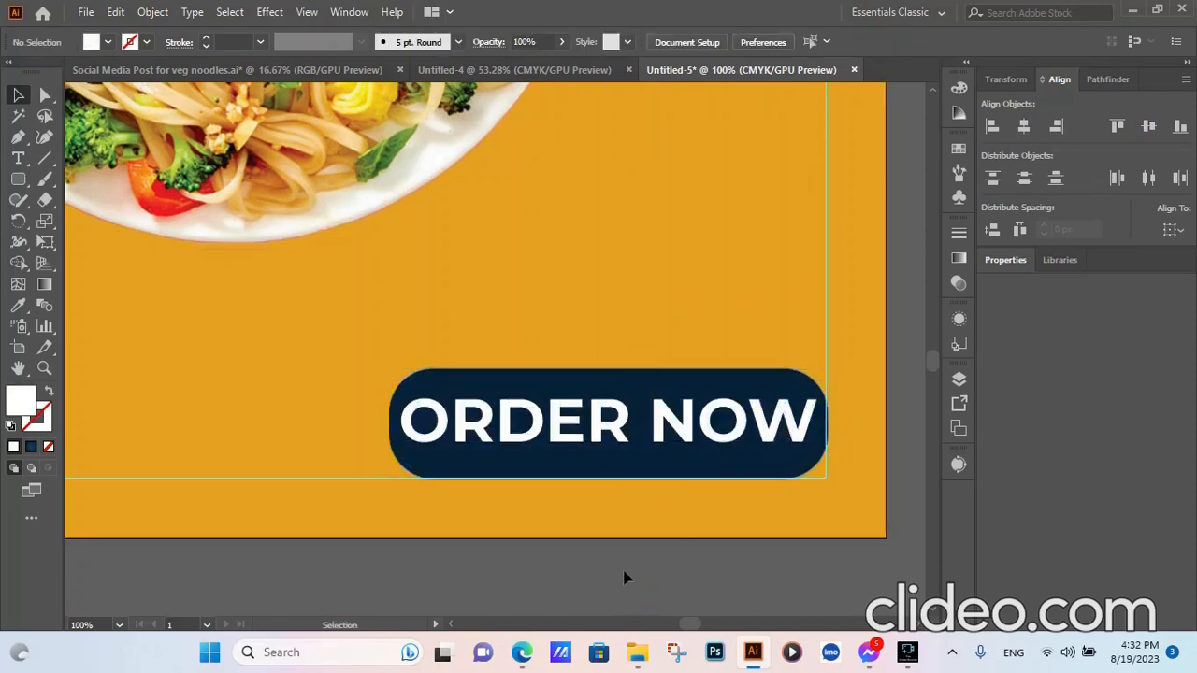
scroll(593, 532, down, 4)
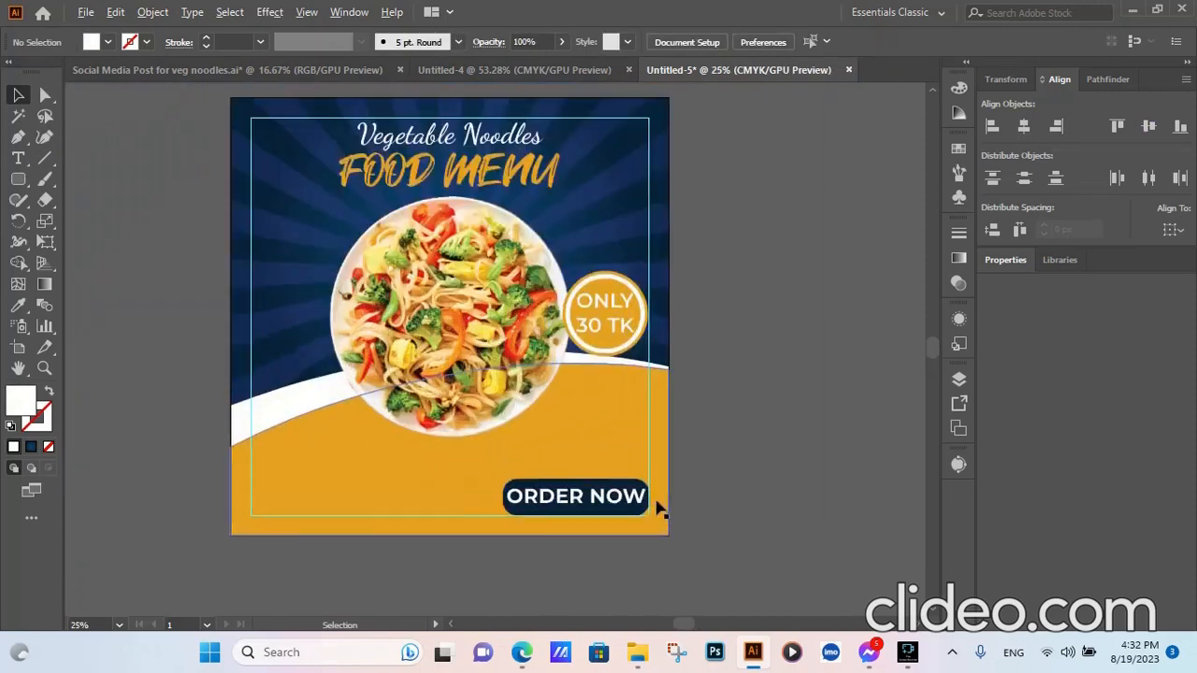
scroll(589, 495, up, 6)
drag(566, 502, 561, 500)
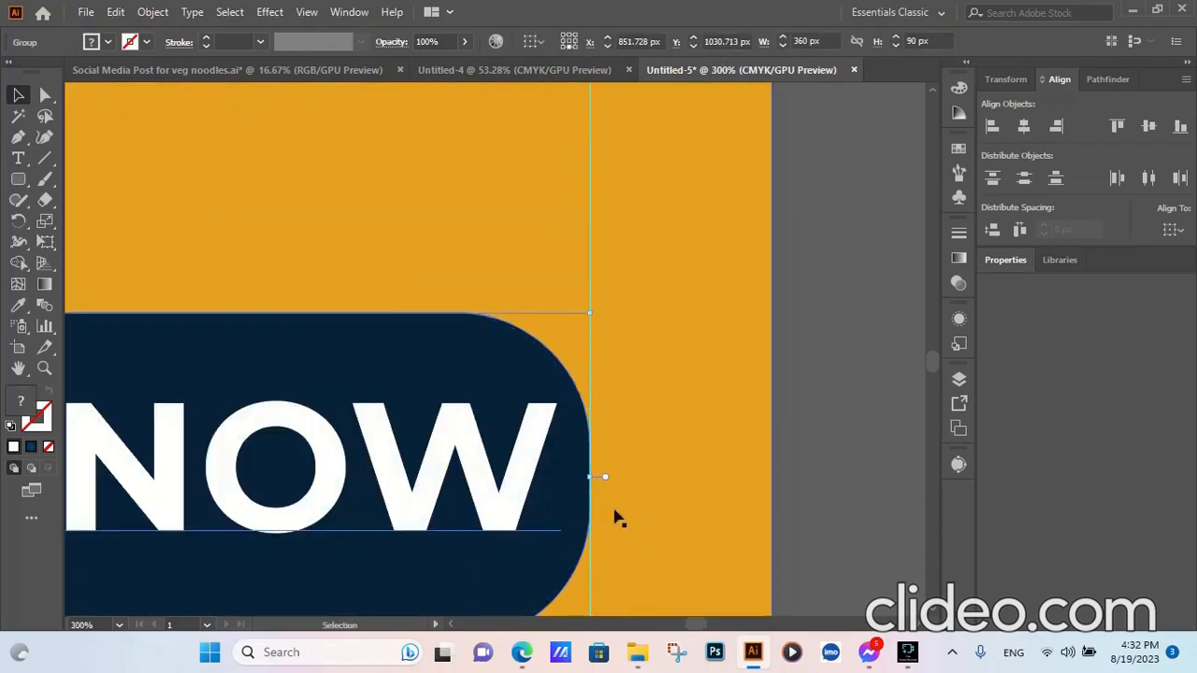
scroll(615, 515, down, 4)
click(485, 622)
scroll(501, 478, down, 3)
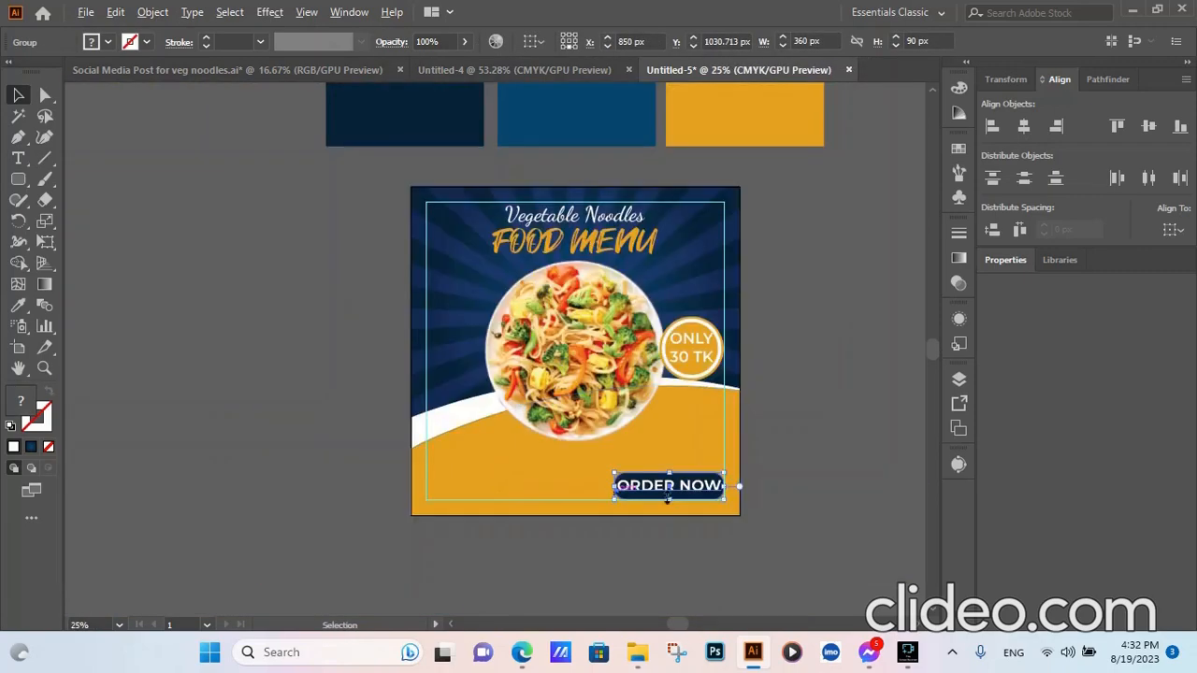
click(817, 484)
scroll(534, 508, up, 1)
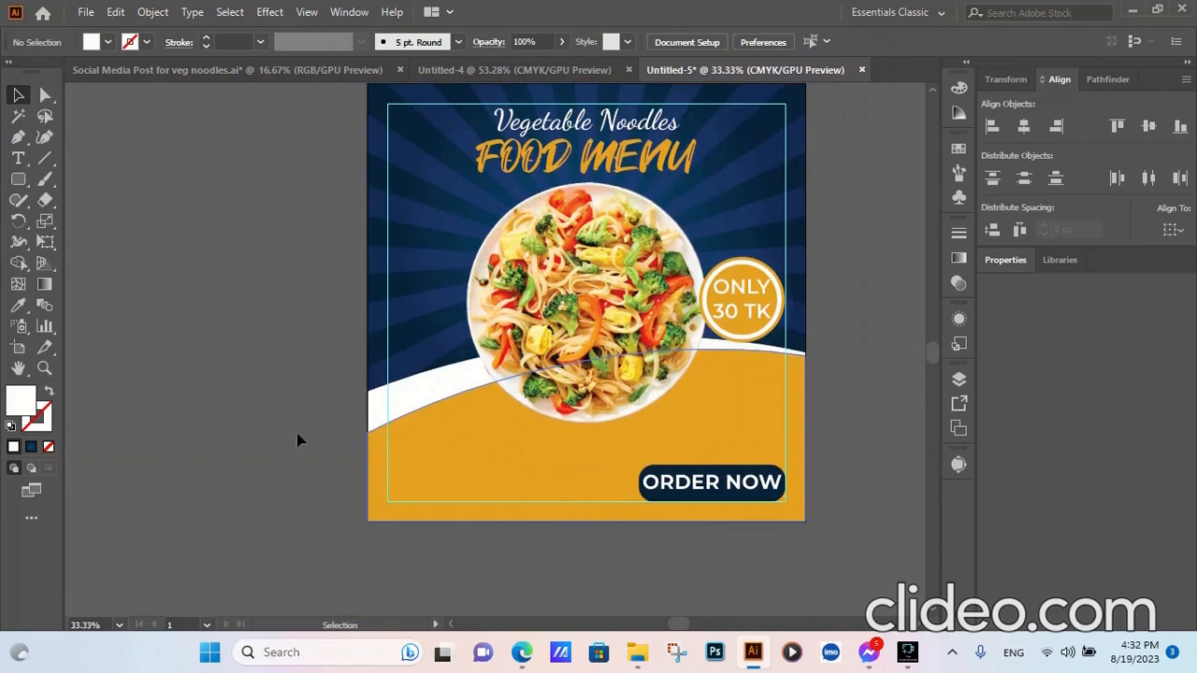
- Add a 'Call Us For More' text line left of the artboard in Title Case
click(18, 158)
click(178, 447)
text(call us for more)
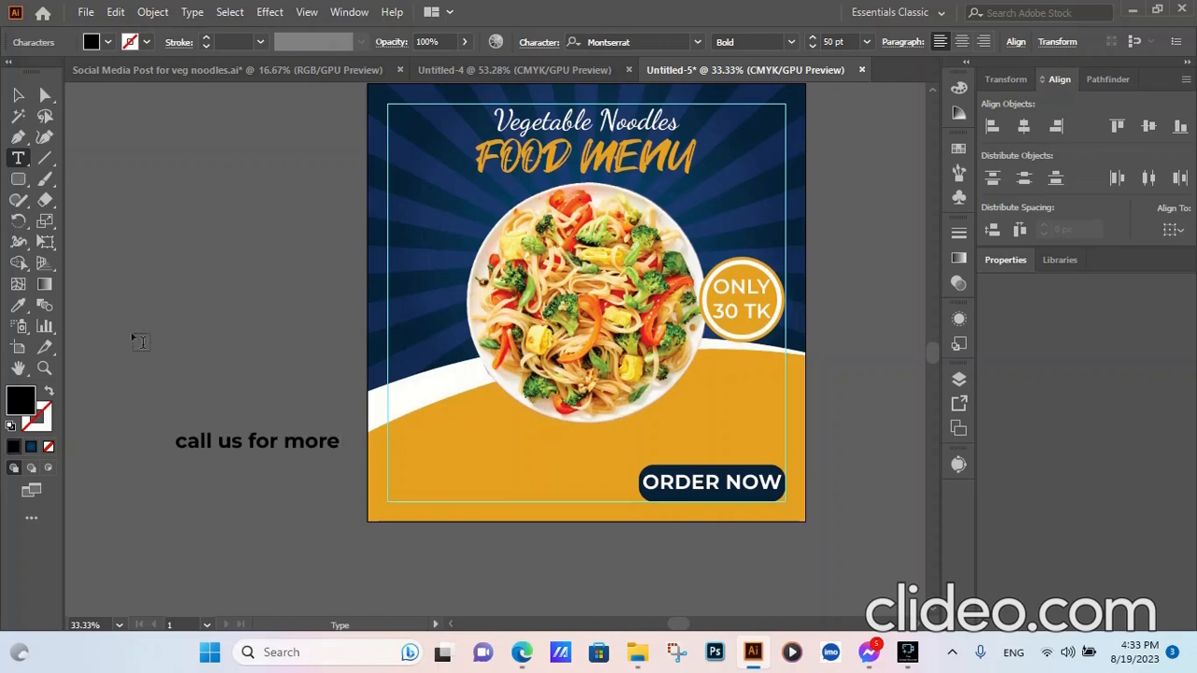
key(Escape)
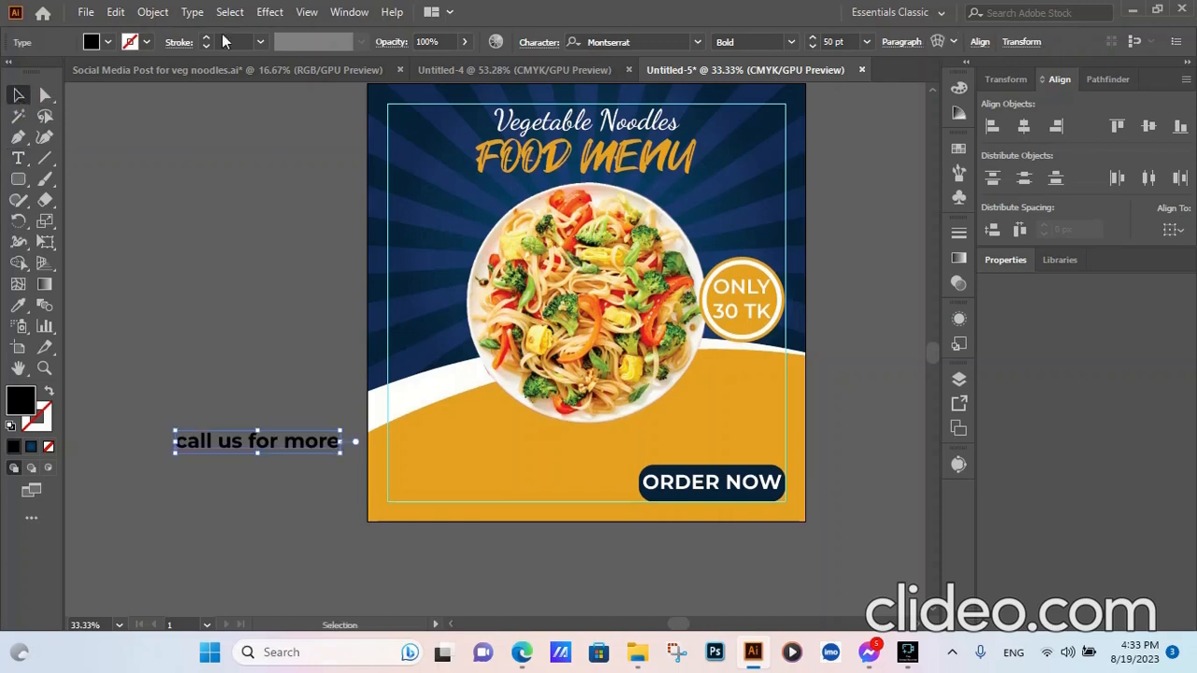
click(192, 13)
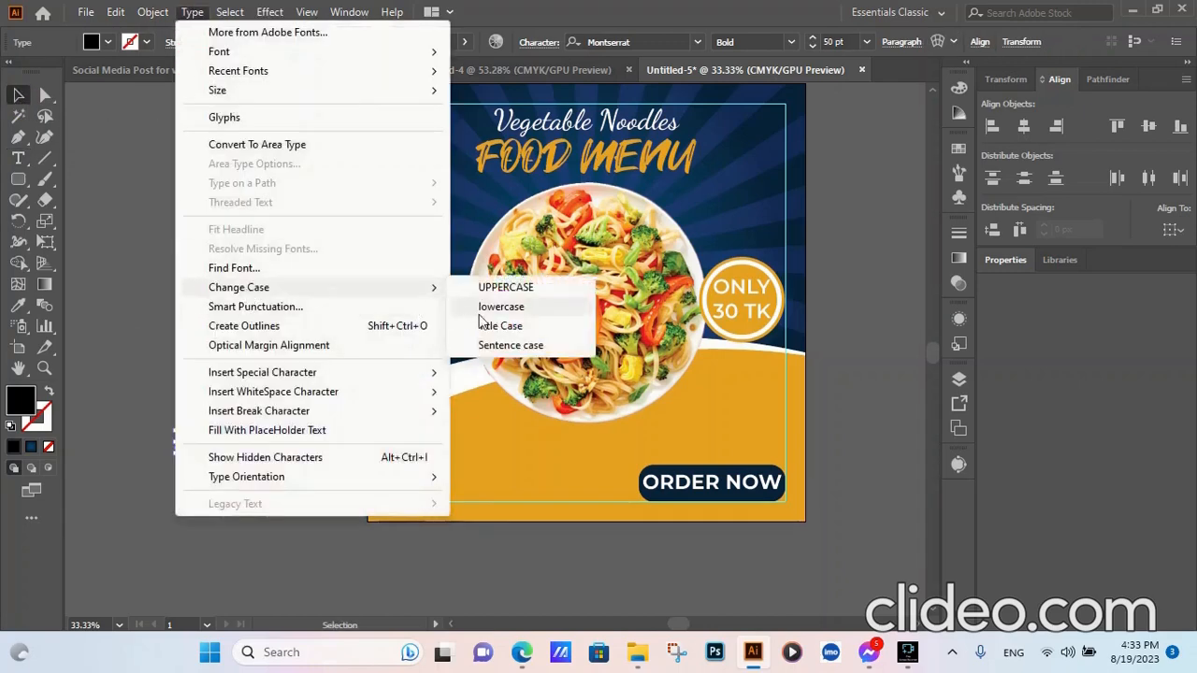
click(485, 323)
- Set the Call Us For More text to Medium weight
scroll(838, 43, down, 10)
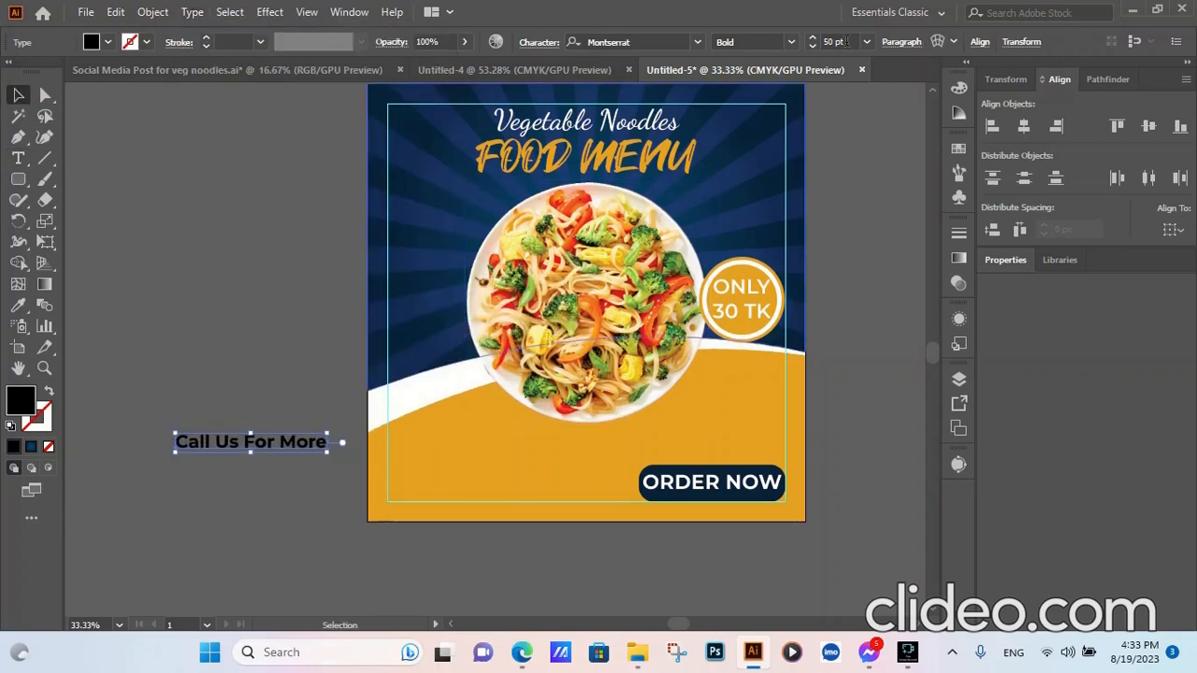
click(187, 322)
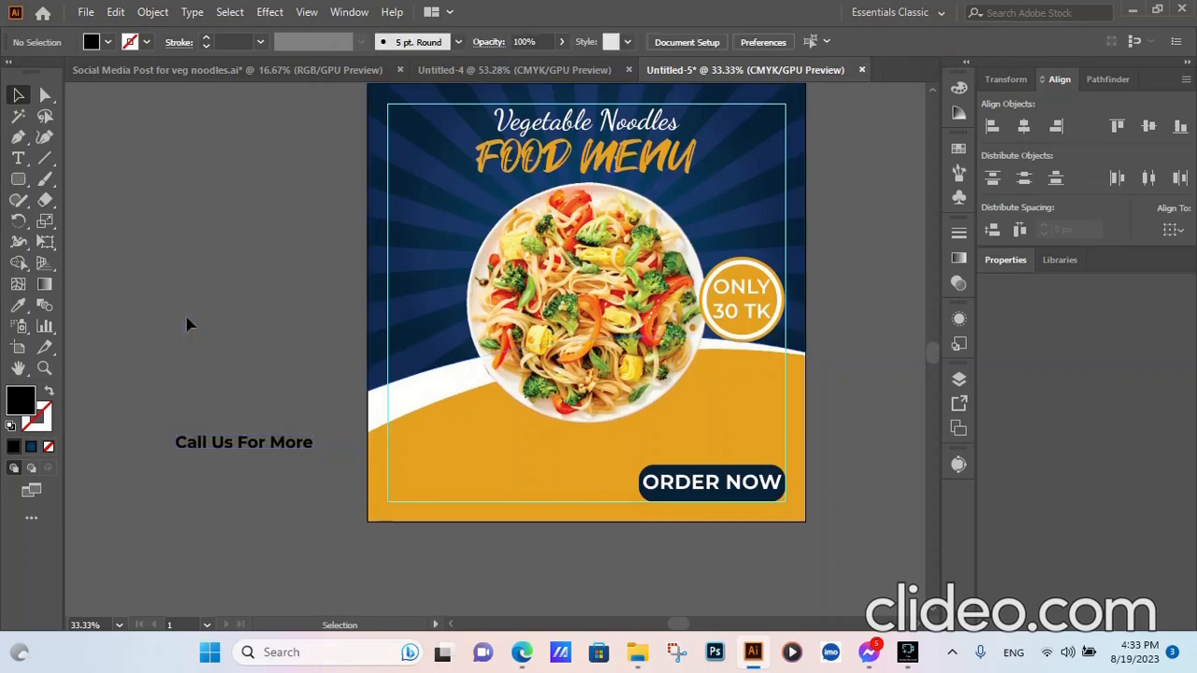
click(235, 447)
click(790, 43)
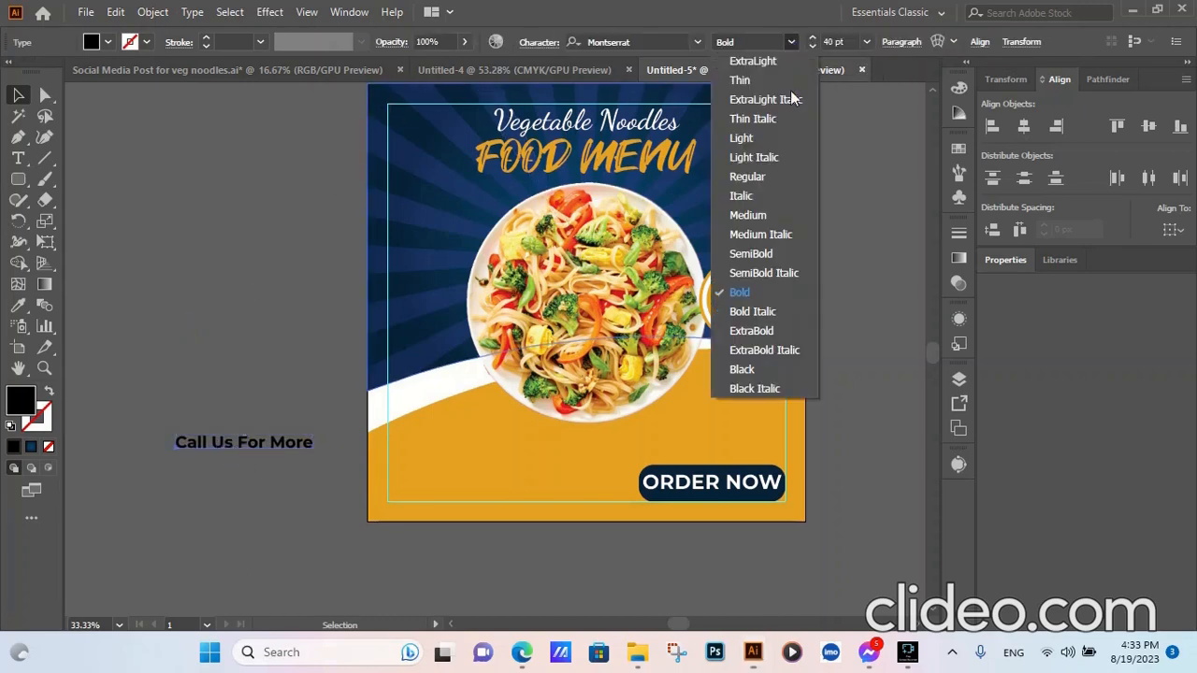
click(781, 214)
click(241, 398)
click(235, 450)
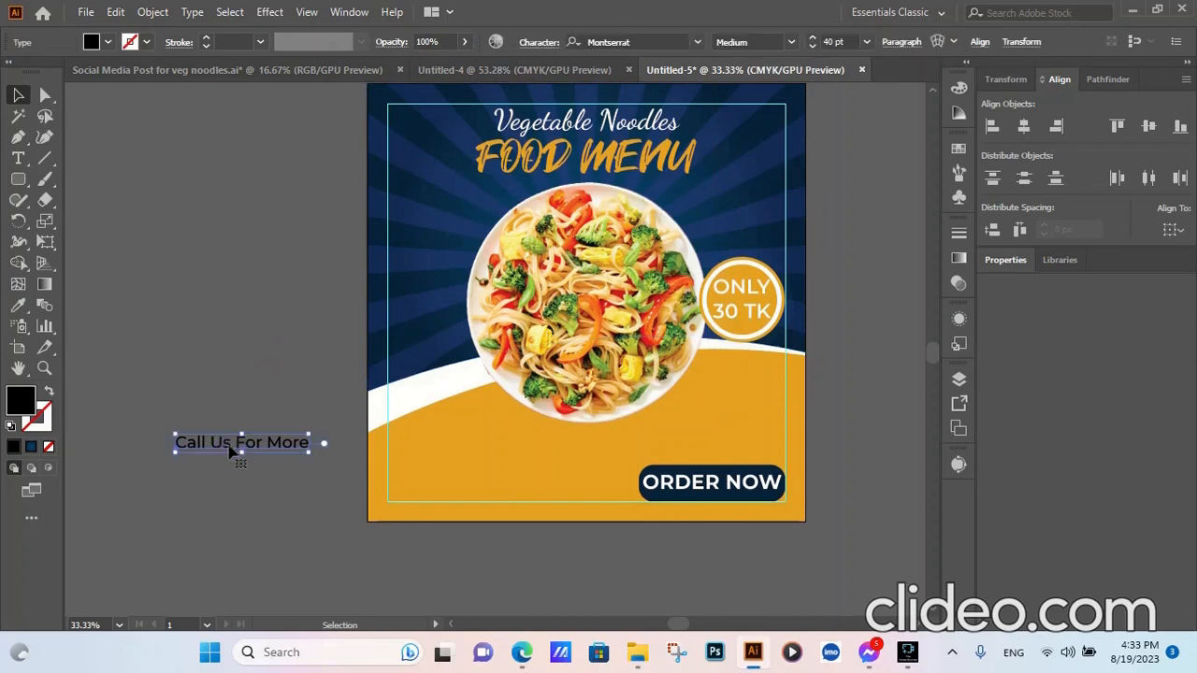
click(198, 512)
- Type the phone number as a new line positioned under Call Us For More
key(t)
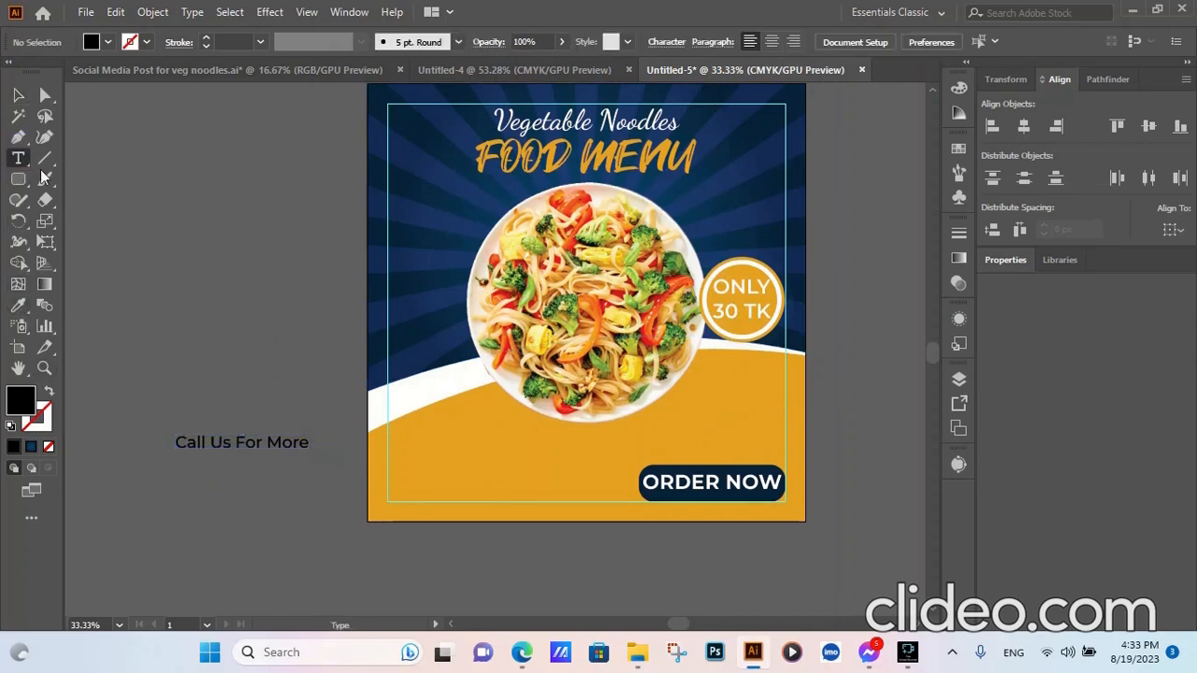
click(177, 456)
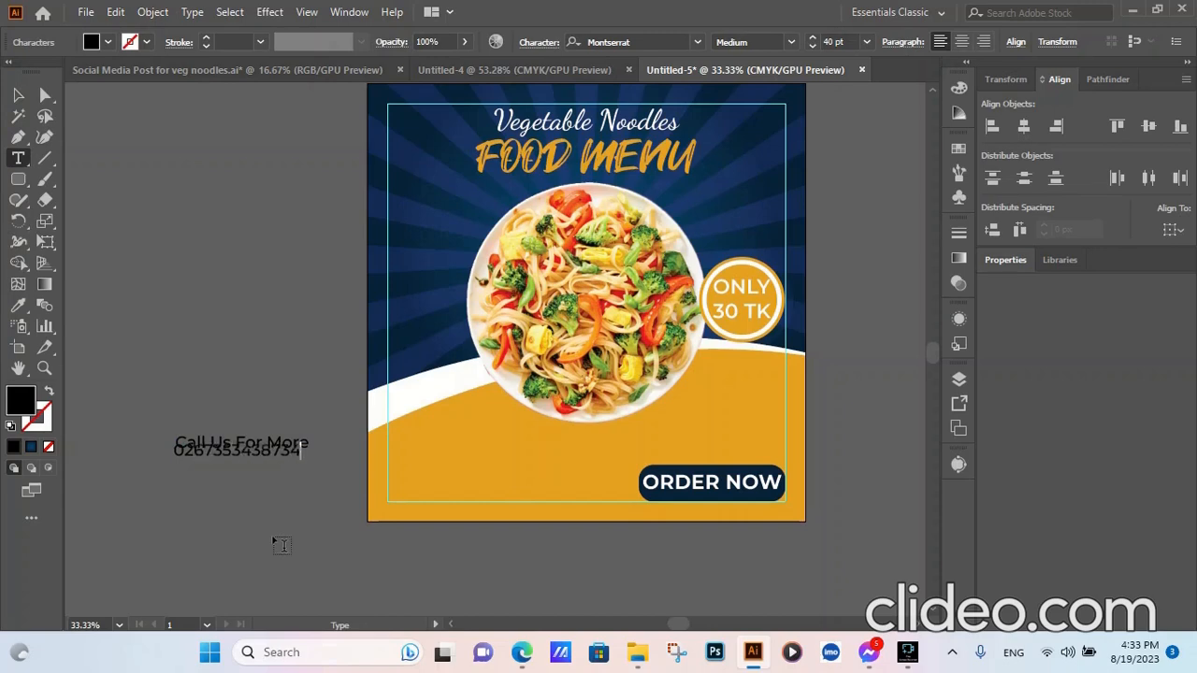
key(Escape)
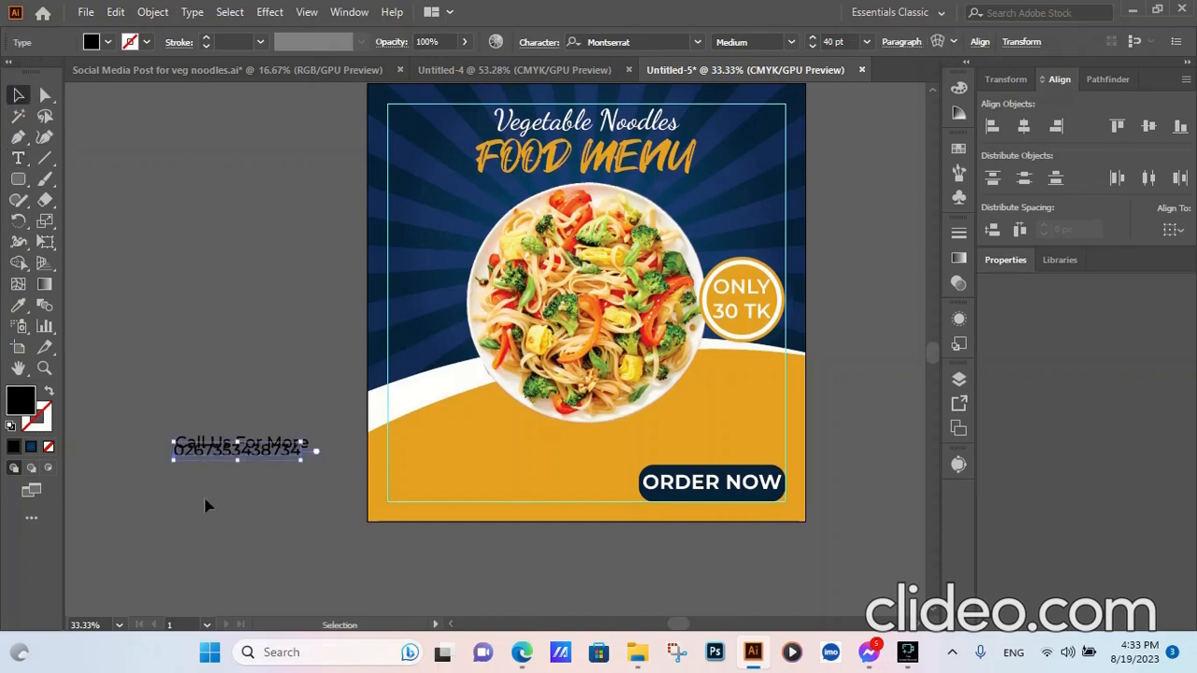
drag(225, 457, 235, 474)
click(241, 520)
drag(286, 420, 250, 526)
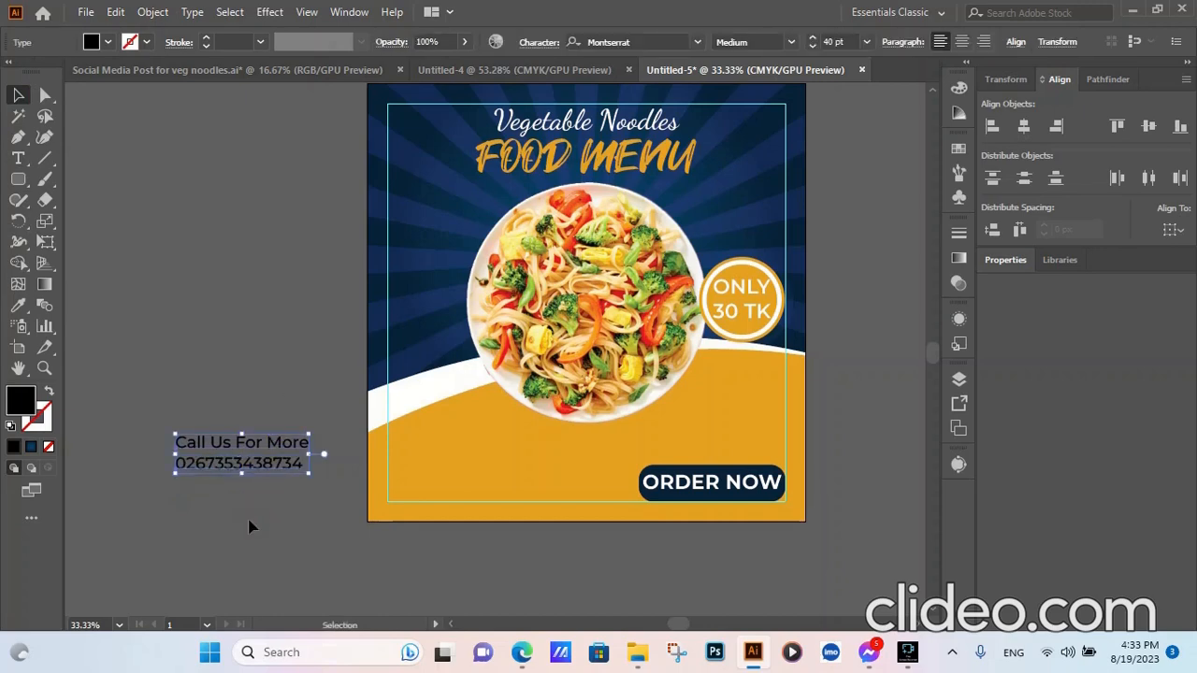
click(251, 527)
drag(225, 463, 223, 459)
click(225, 520)
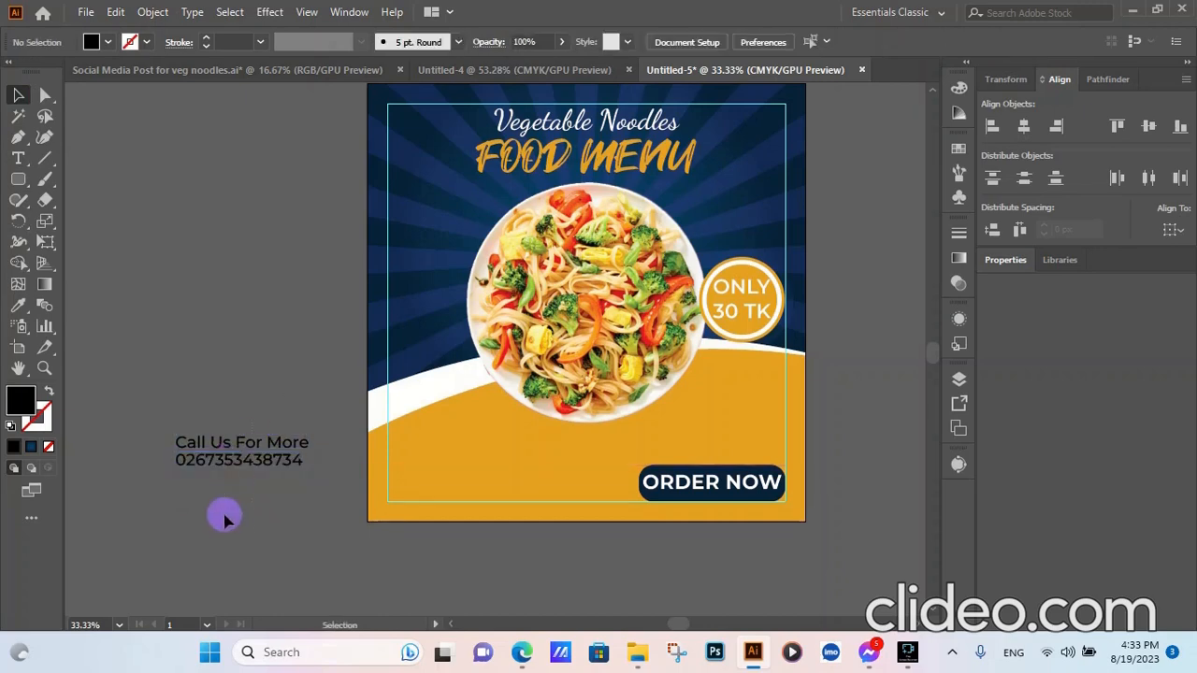
- Left-align both contact lines and colour them navy from the swatch
drag(224, 520, 309, 438)
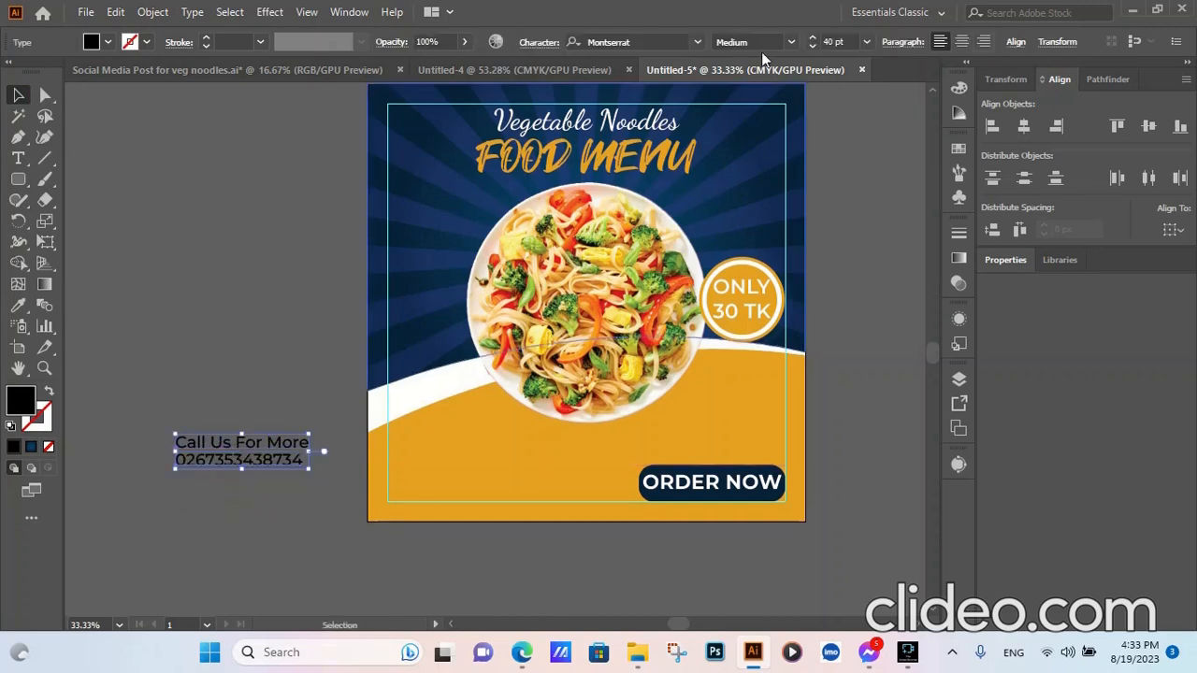
click(996, 127)
drag(225, 370, 227, 536)
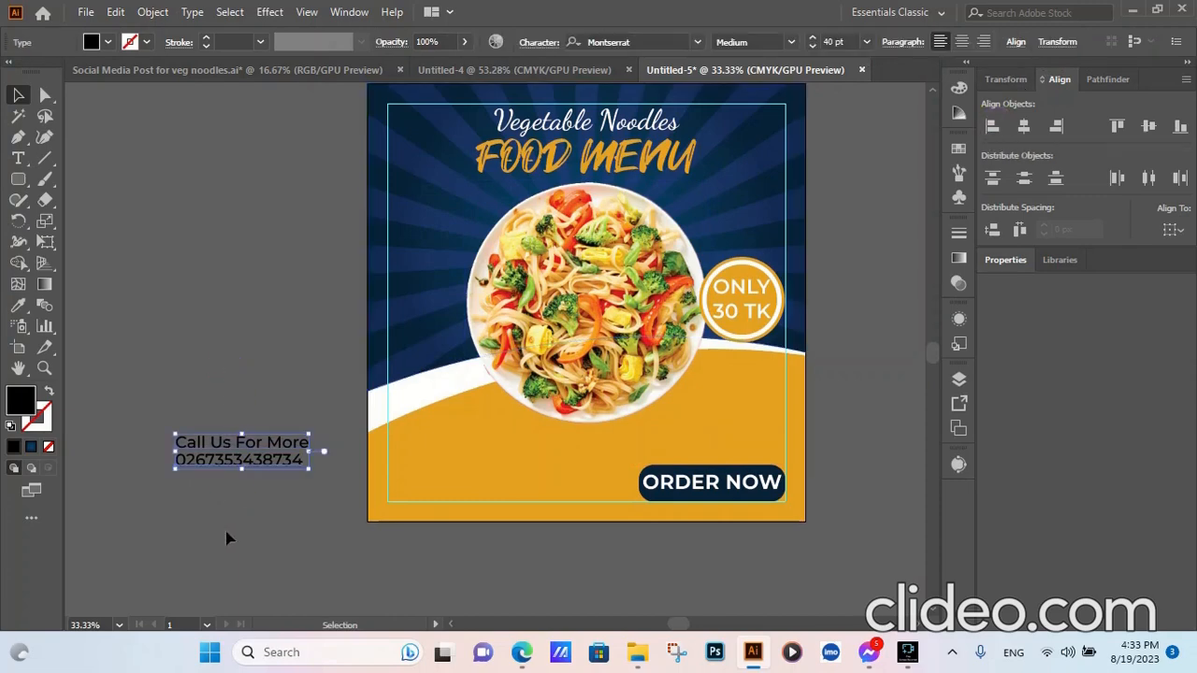
click(18, 305)
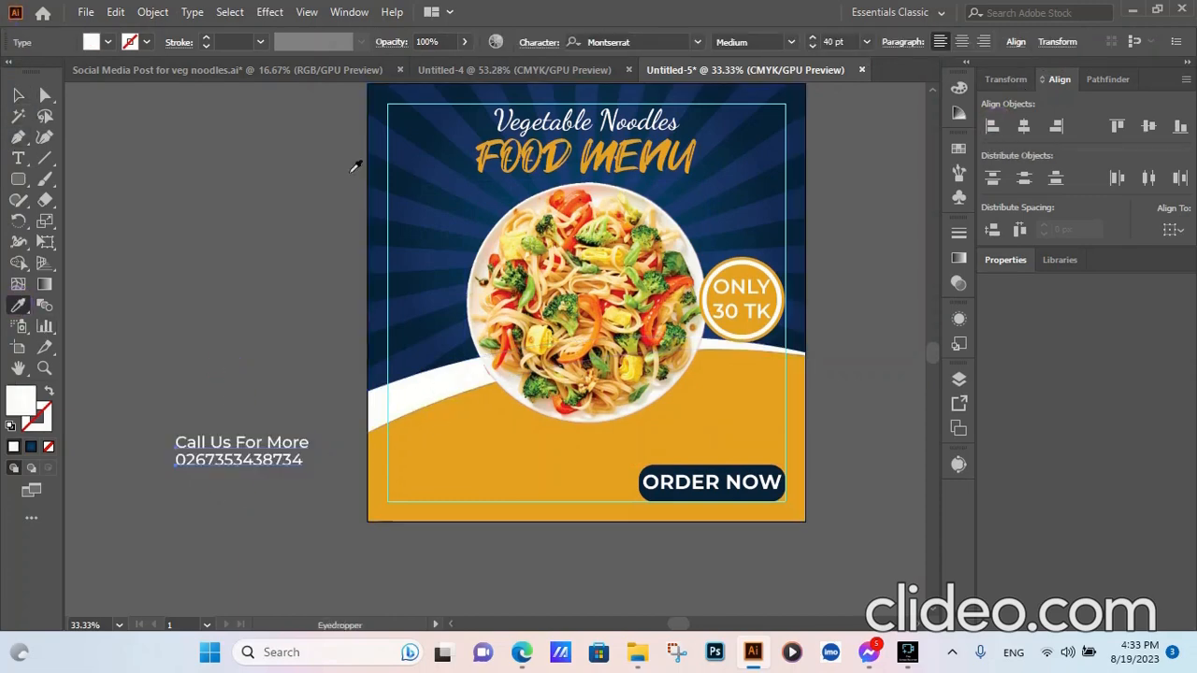
scroll(402, 253, up, 3)
click(396, 128)
- Place the contact text in the artboard's lower-left corner
key(v)
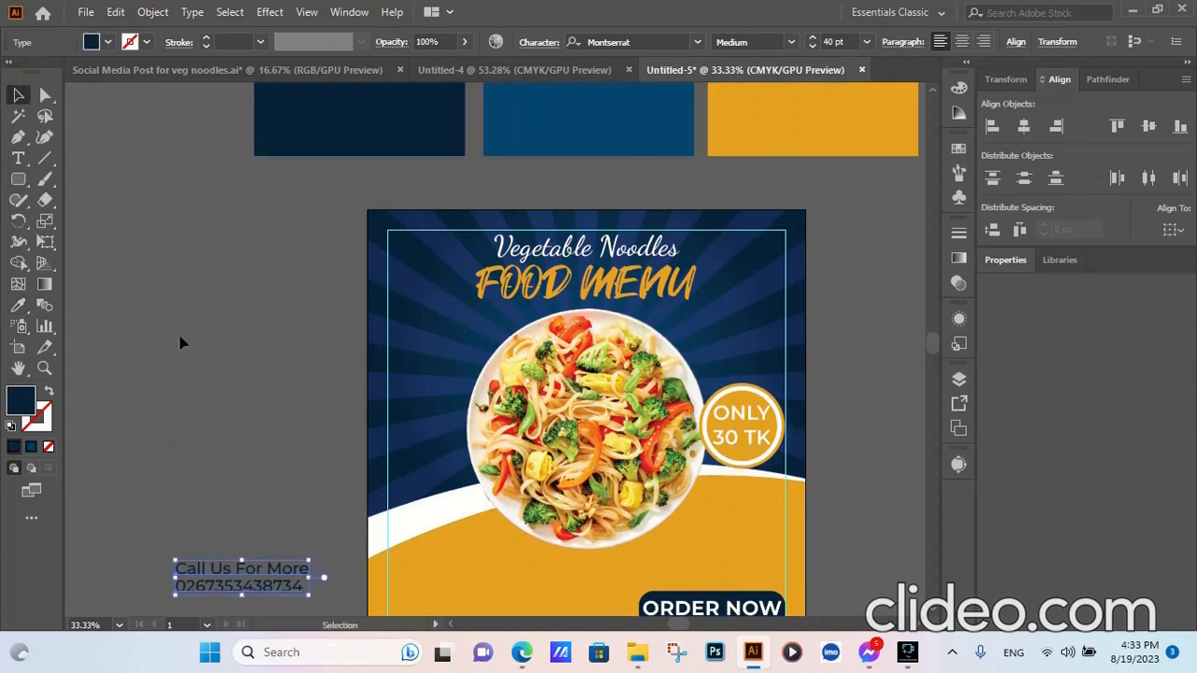
click(291, 382)
scroll(346, 349, down, 2)
drag(347, 348, 222, 530)
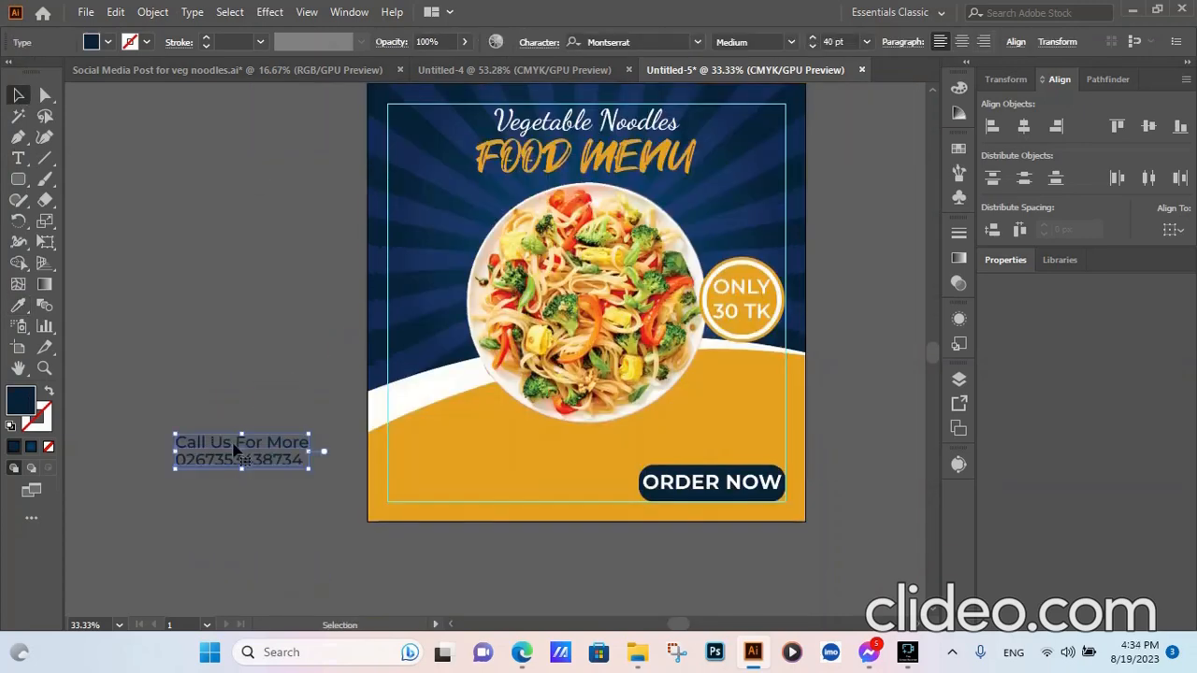
drag(236, 451, 450, 484)
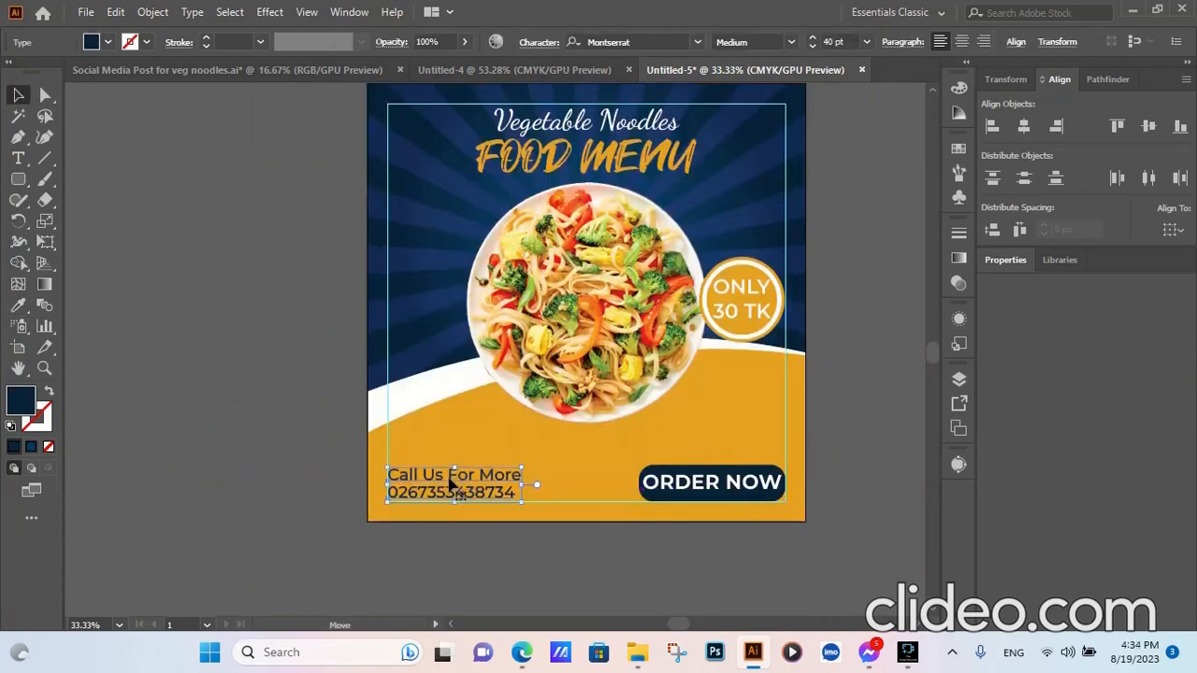
click(205, 506)
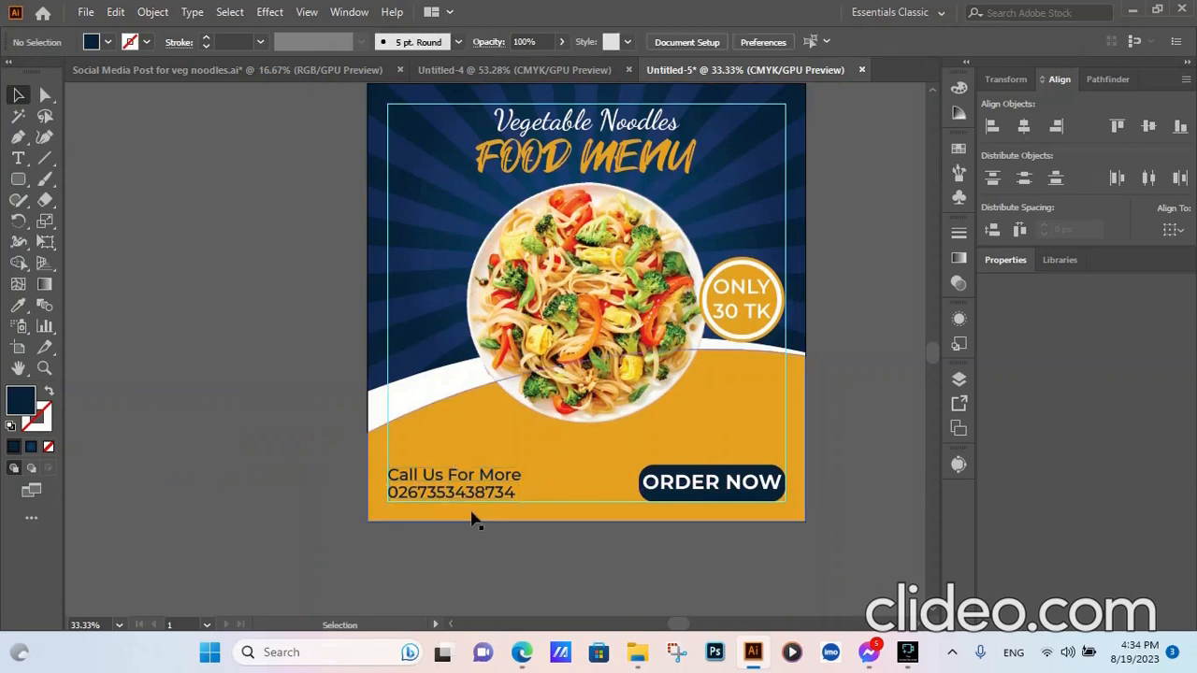
scroll(437, 505, up, 5)
scroll(279, 372, down, 5)
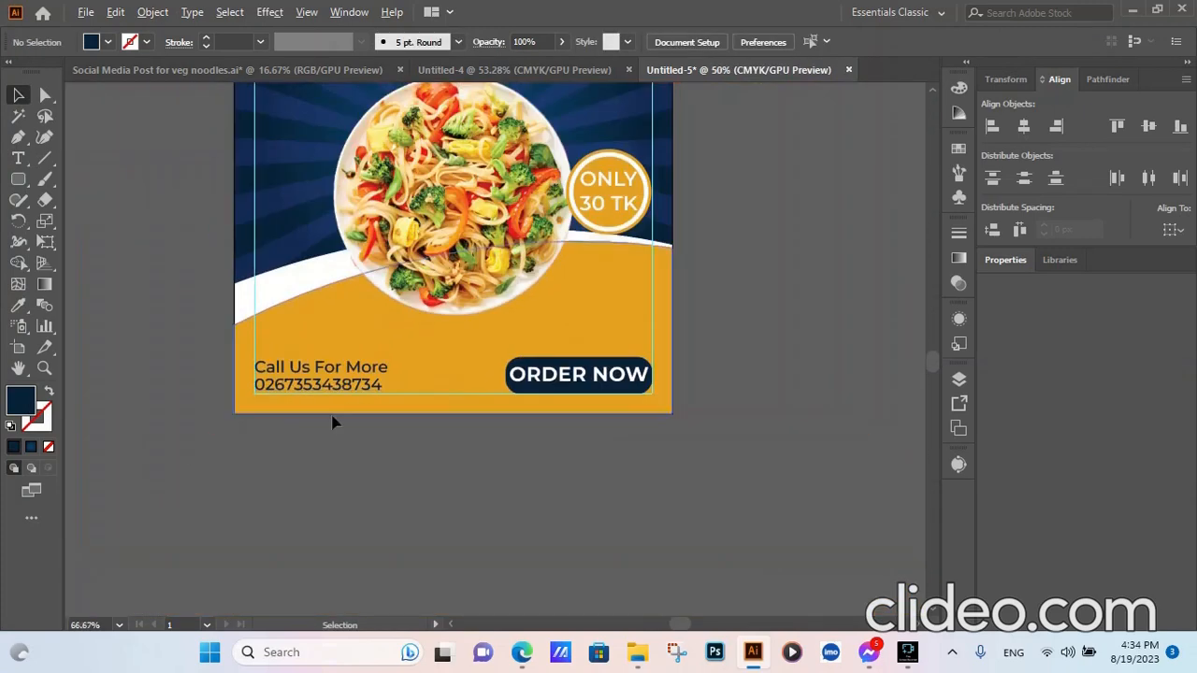
scroll(774, 505, down, 2)
scroll(832, 266, up, 1)
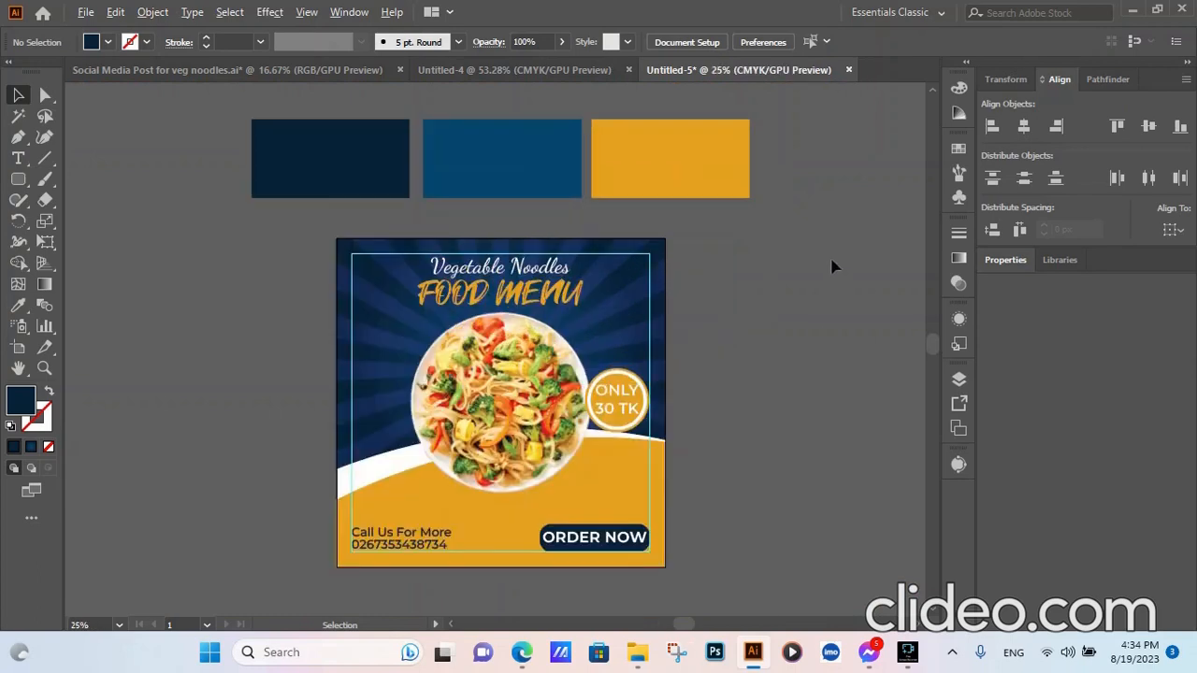
- Draw a vertical line beside the artboard with the Line Segment Tool and make it 100 px tall
click(44, 158)
click(762, 272)
key(Return)
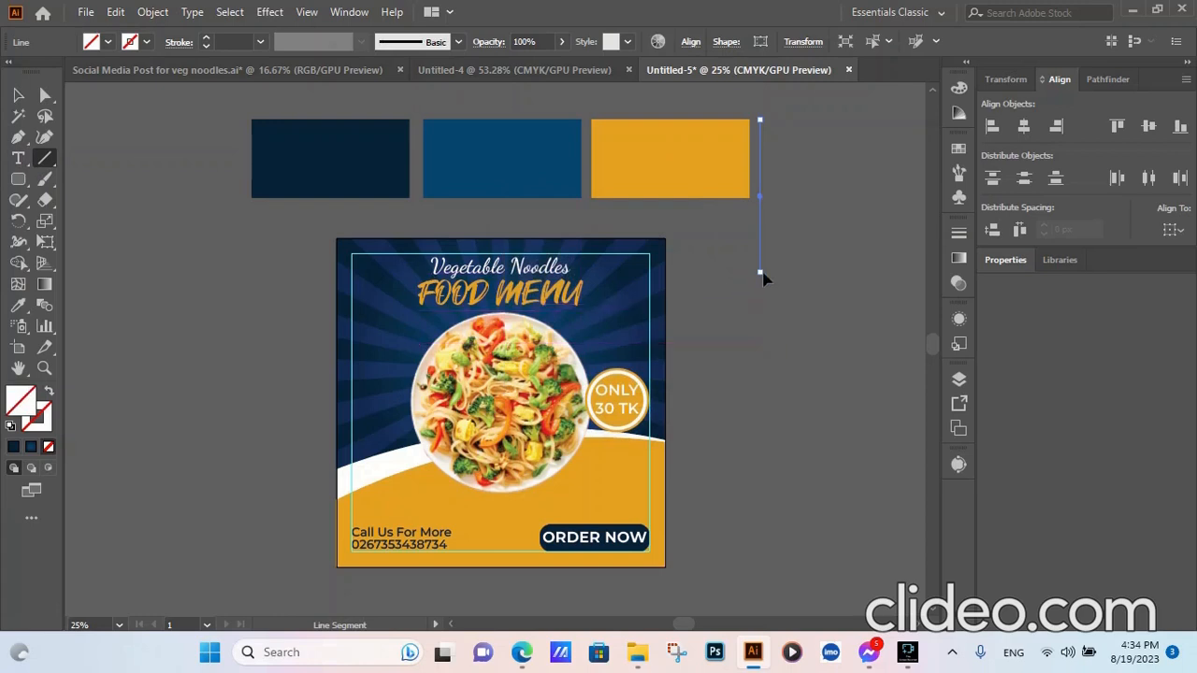
click(1005, 79)
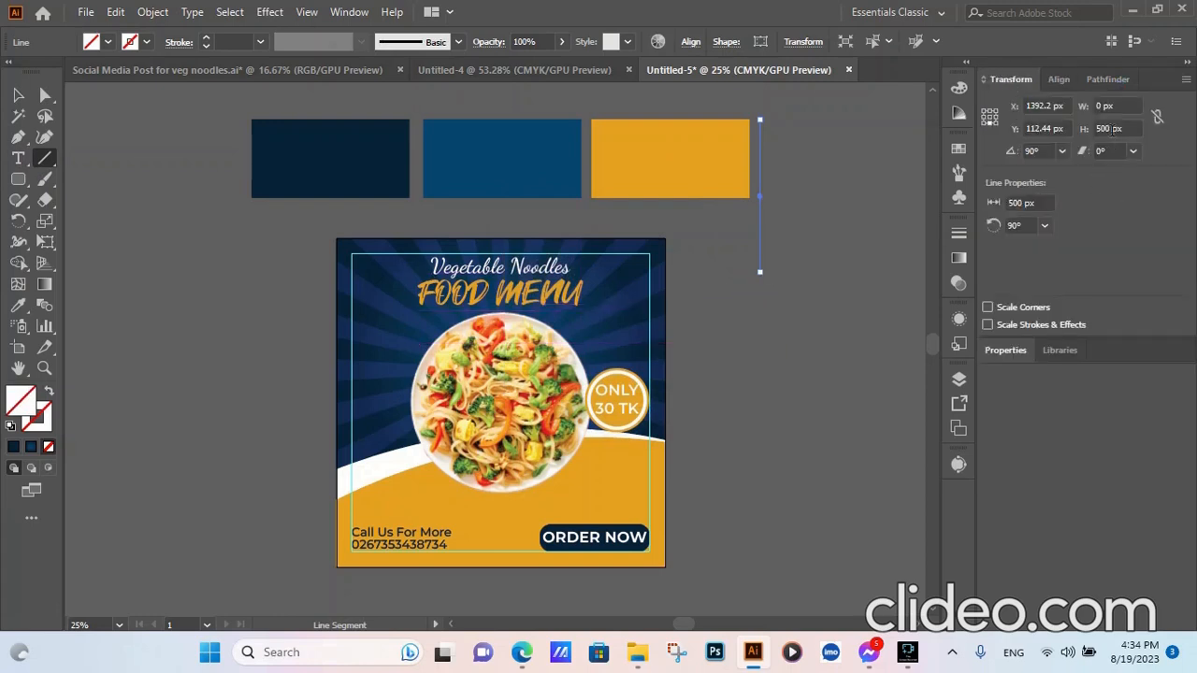
click(1111, 129)
text(100px)
click(808, 332)
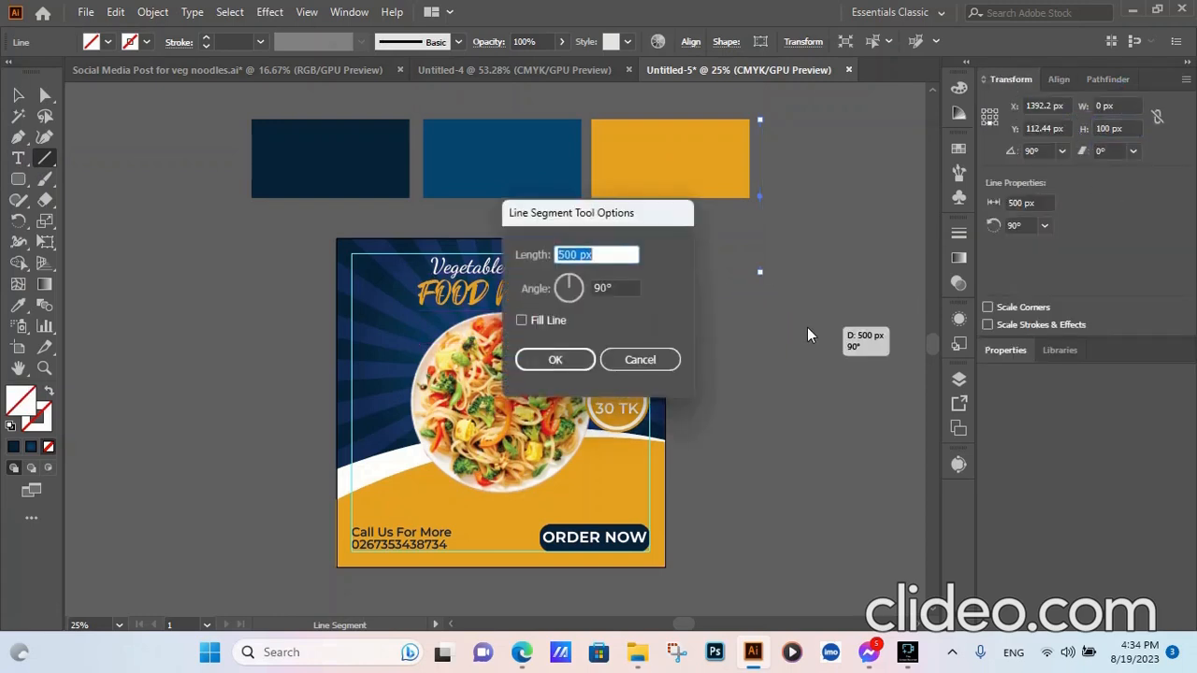
click(650, 356)
- Thicken the white line's stroke to 10 pt
key(v)
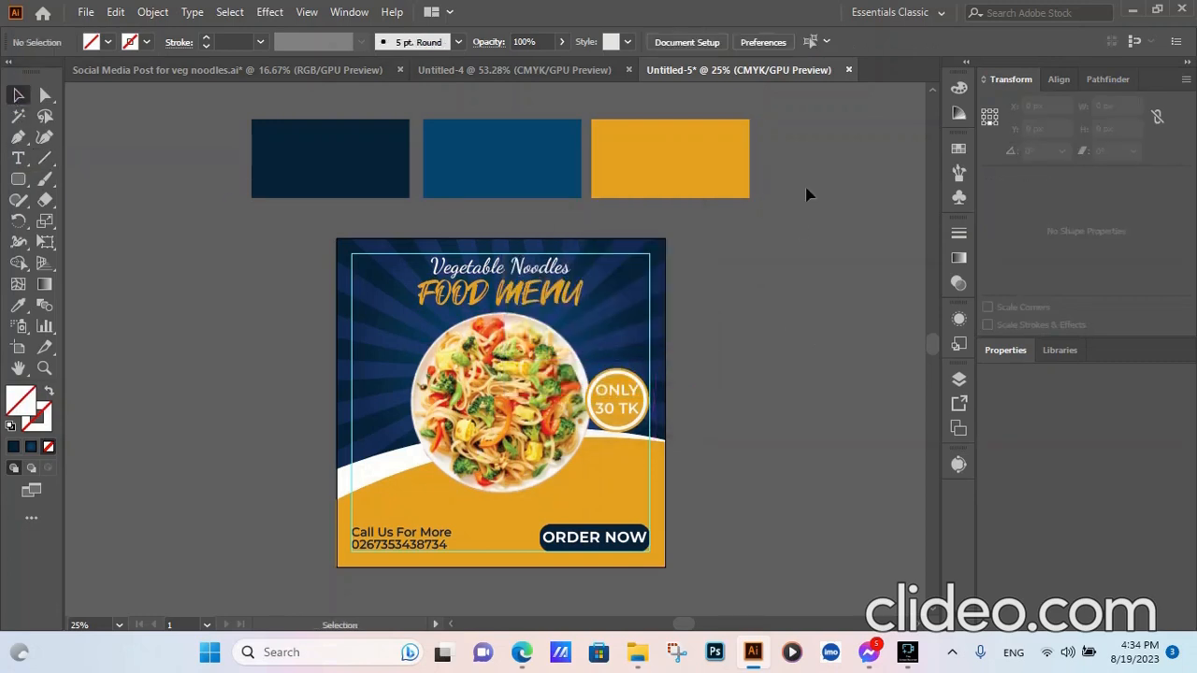
drag(693, 327, 693, 328)
drag(818, 124, 747, 318)
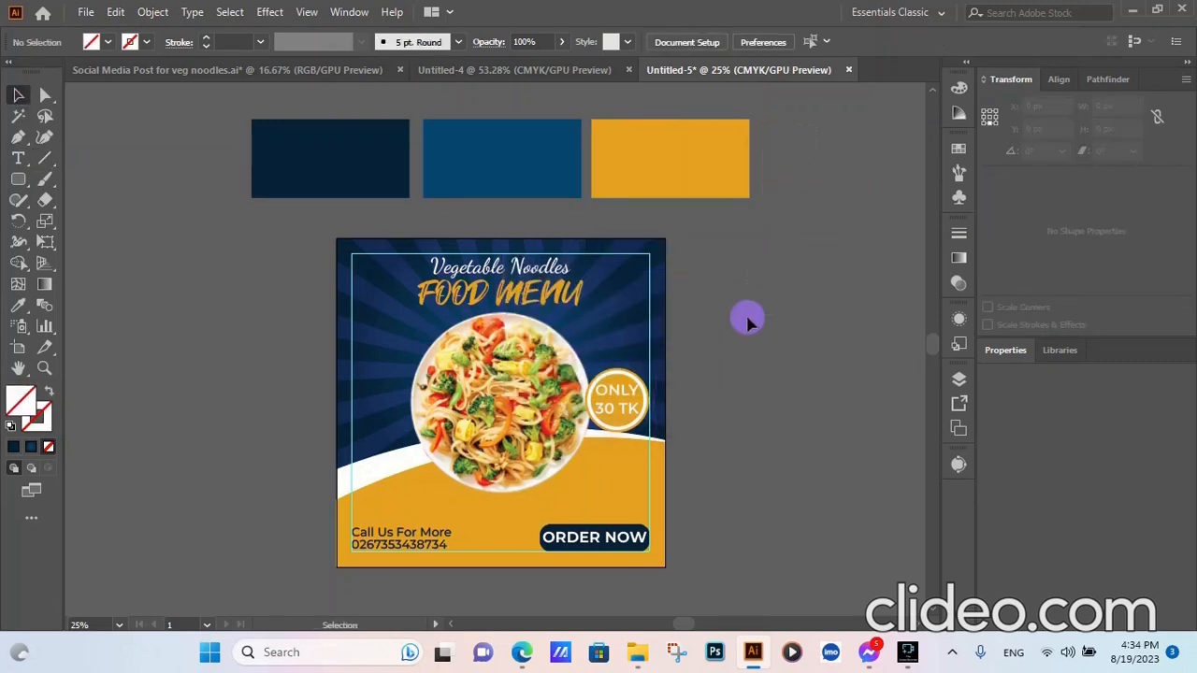
drag(828, 234, 761, 358)
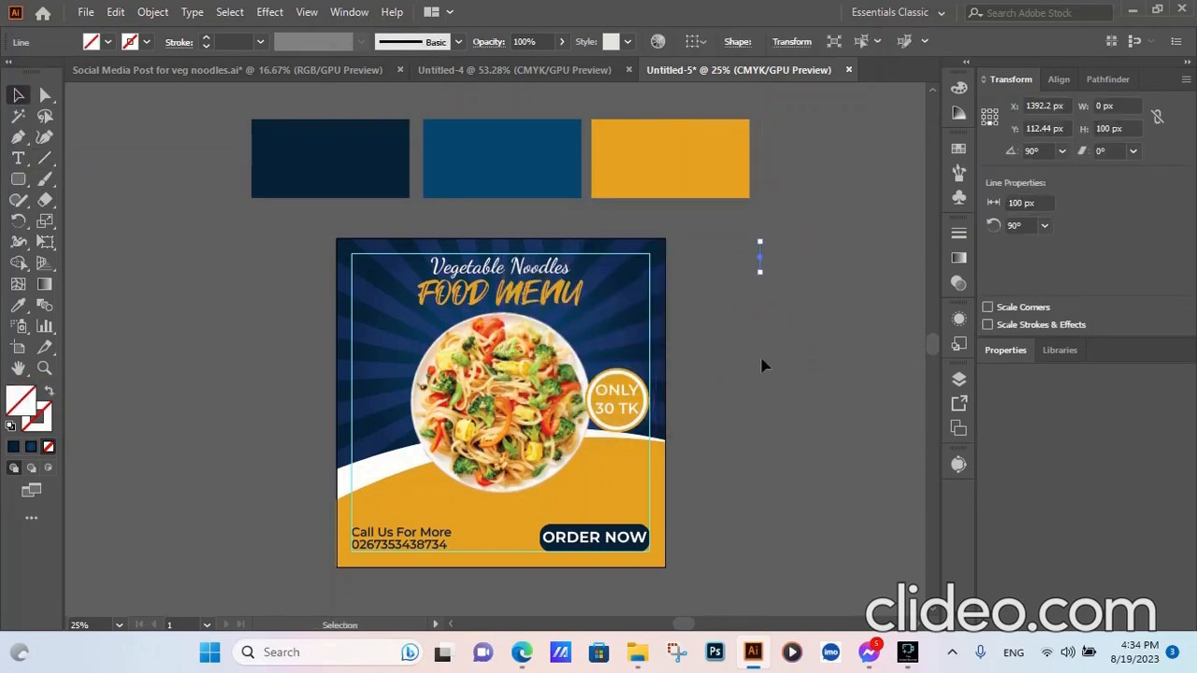
click(207, 37)
click(243, 41)
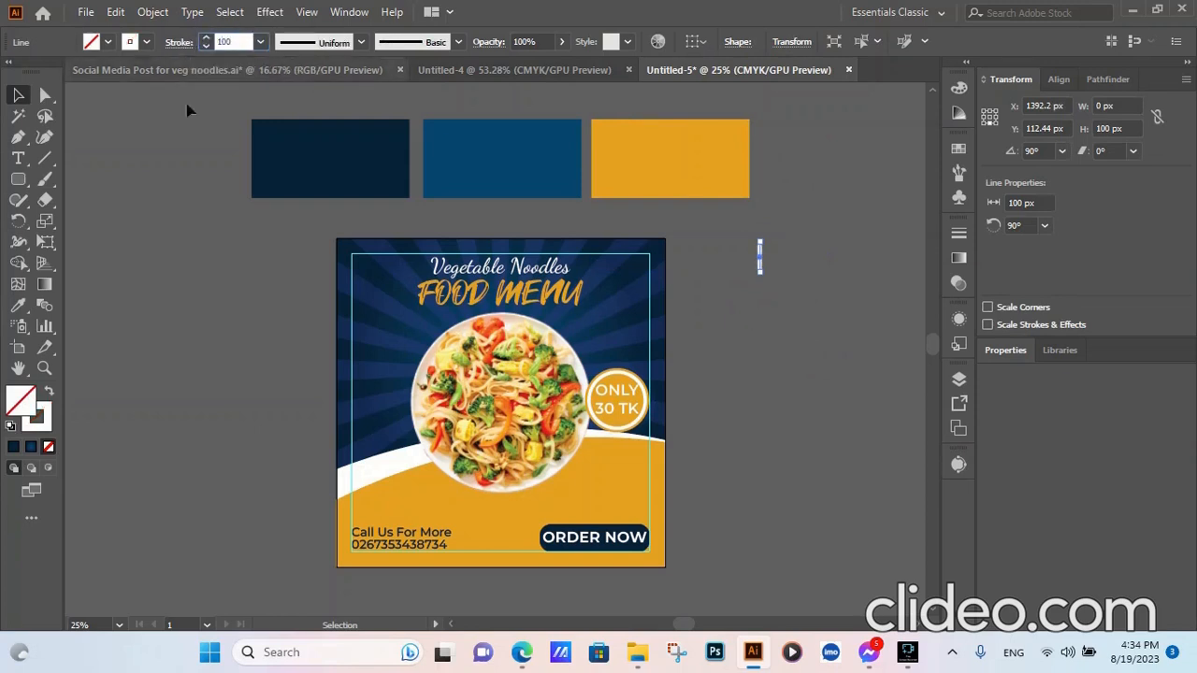
click(144, 240)
click(241, 39)
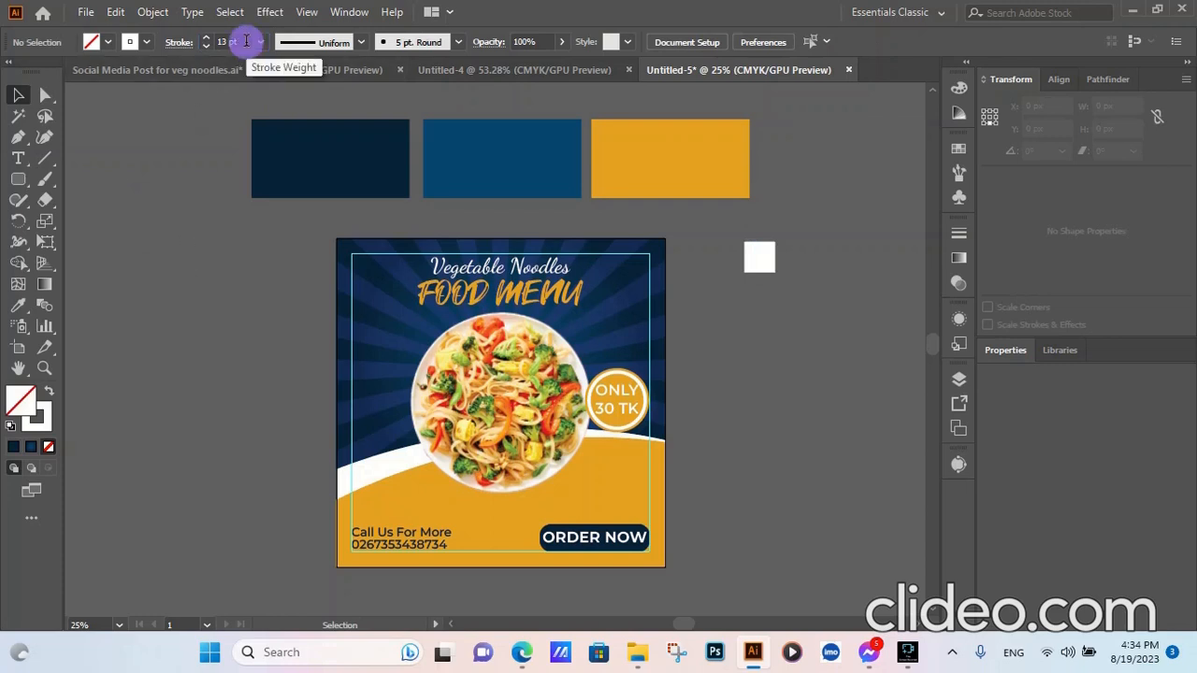
click(757, 254)
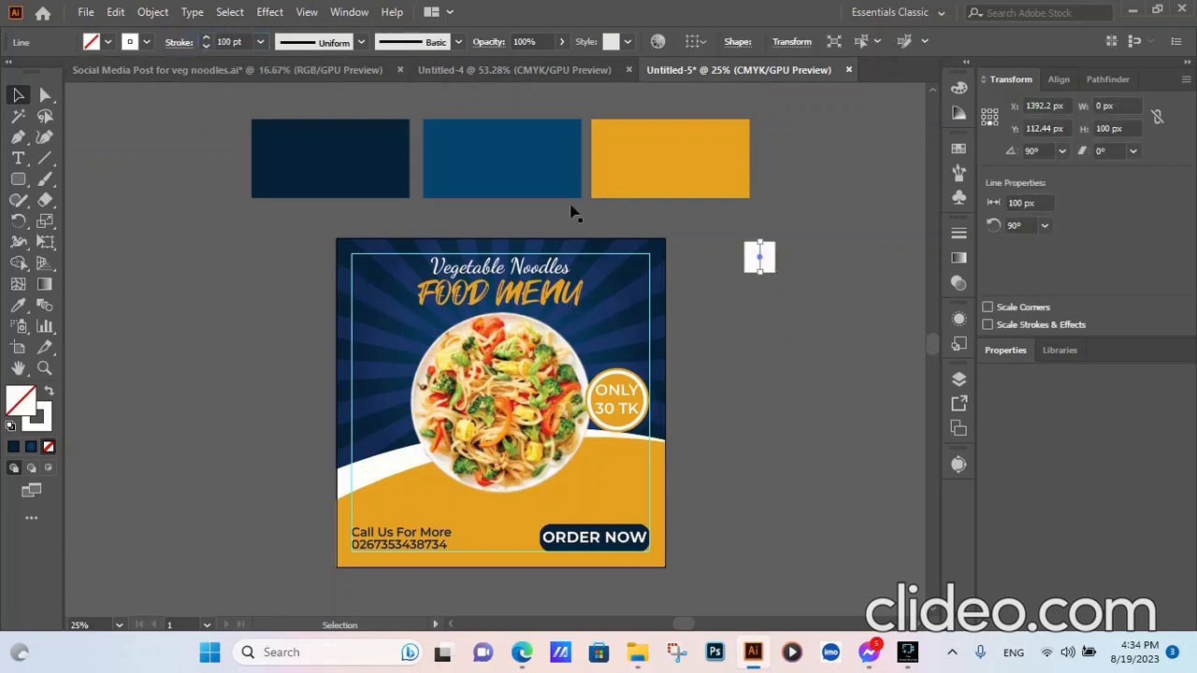
click(244, 42)
text(10)
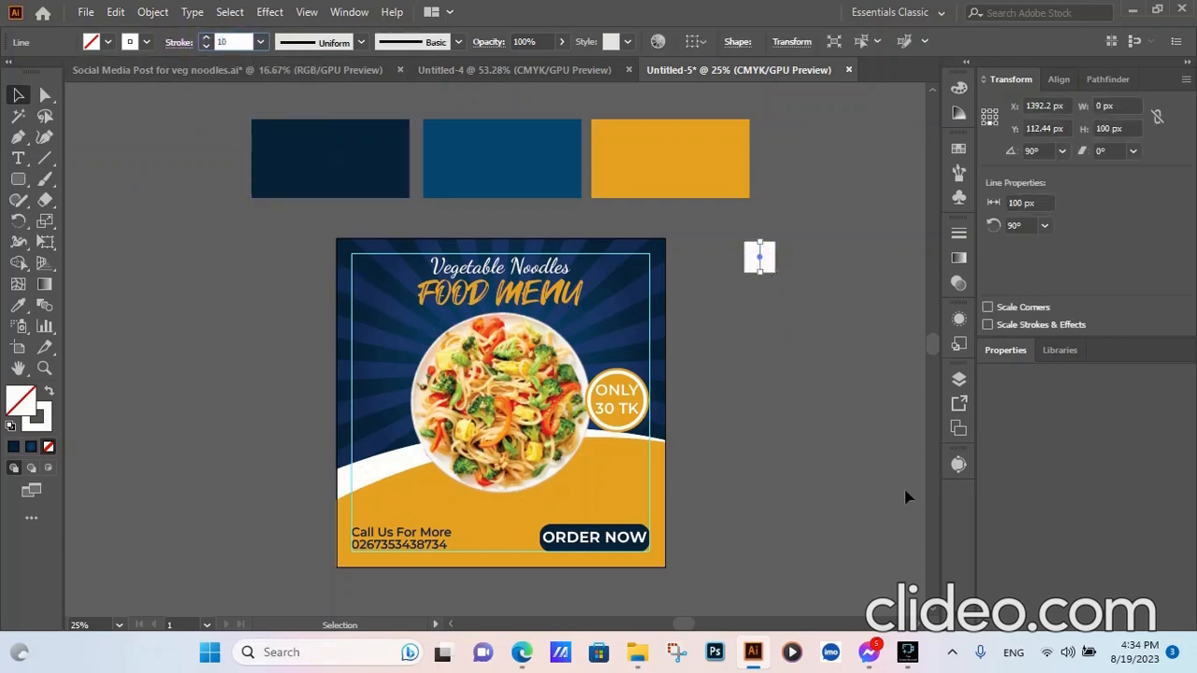
click(795, 451)
scroll(760, 245, up, 5)
scroll(808, 297, down, 2)
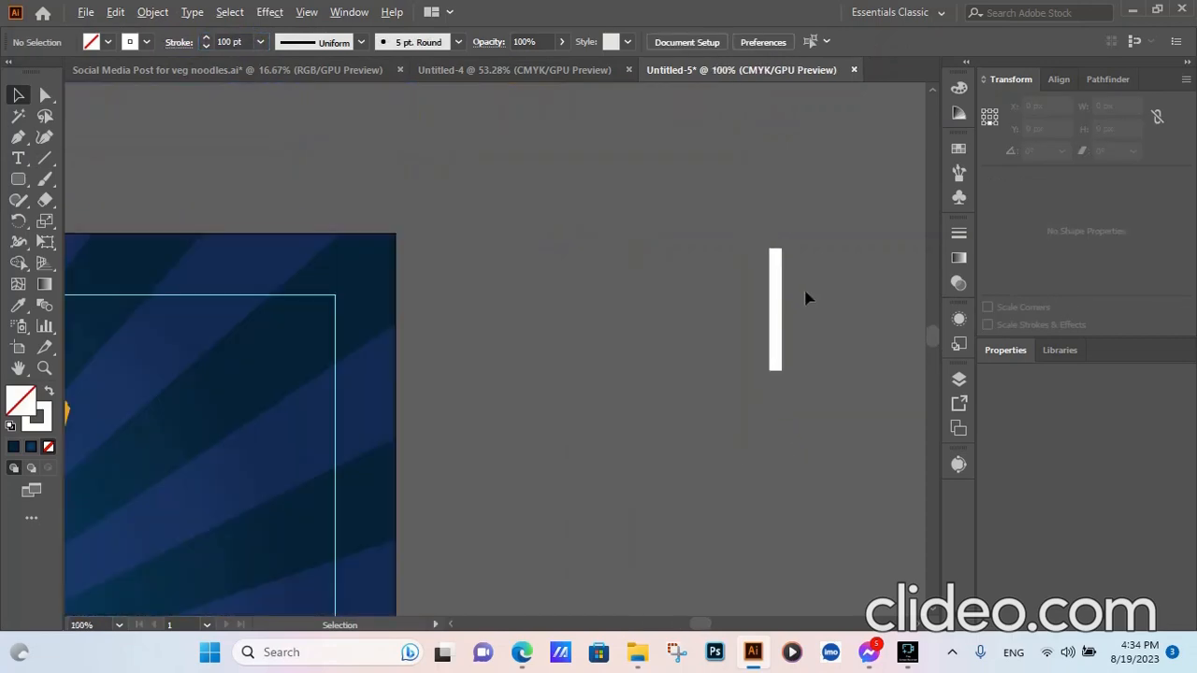
click(776, 318)
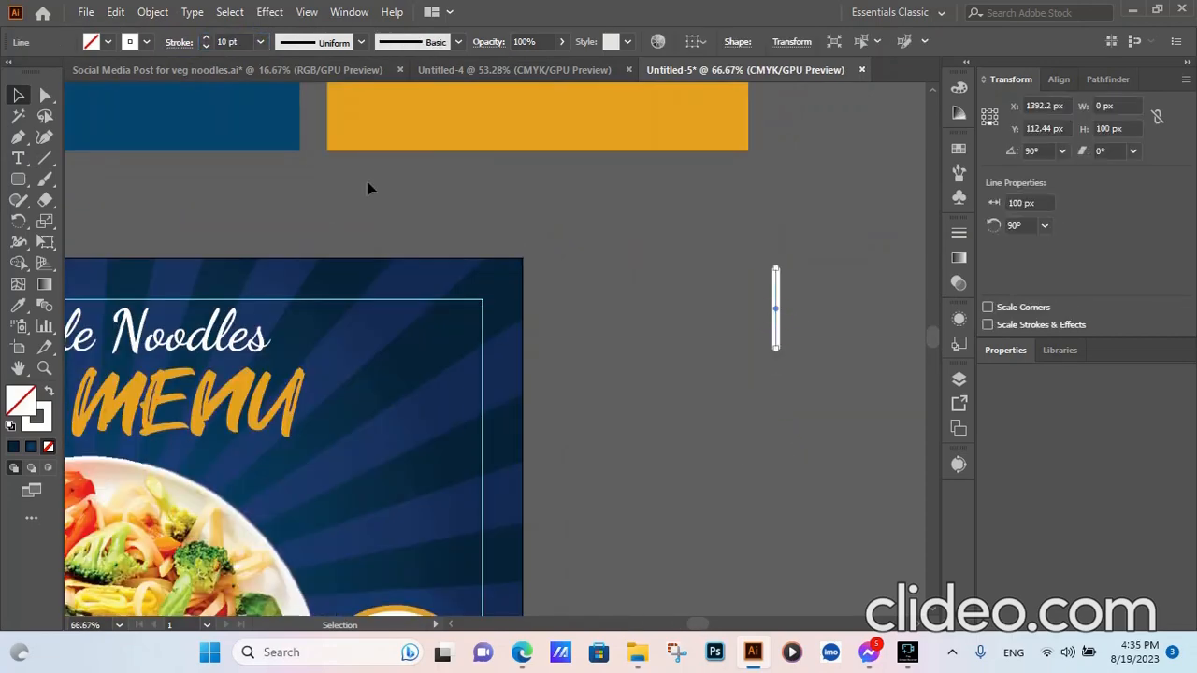
- Expand the line's stroke into a filled bar shape
click(152, 11)
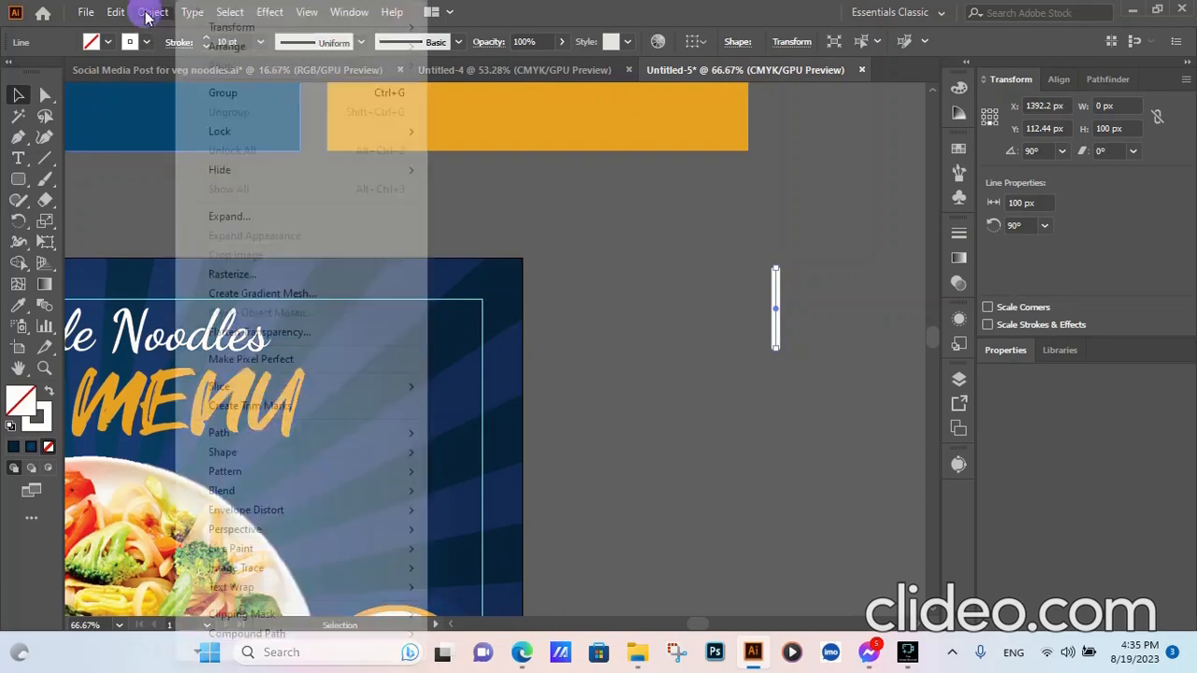
click(241, 216)
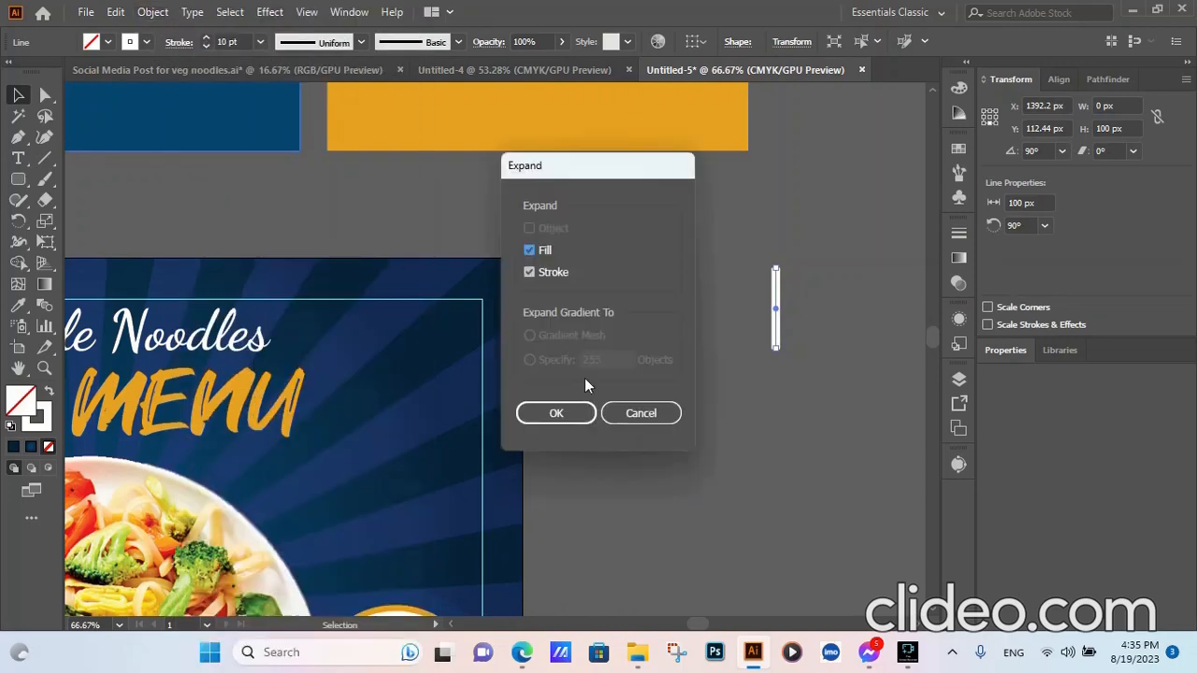
click(640, 411)
click(958, 233)
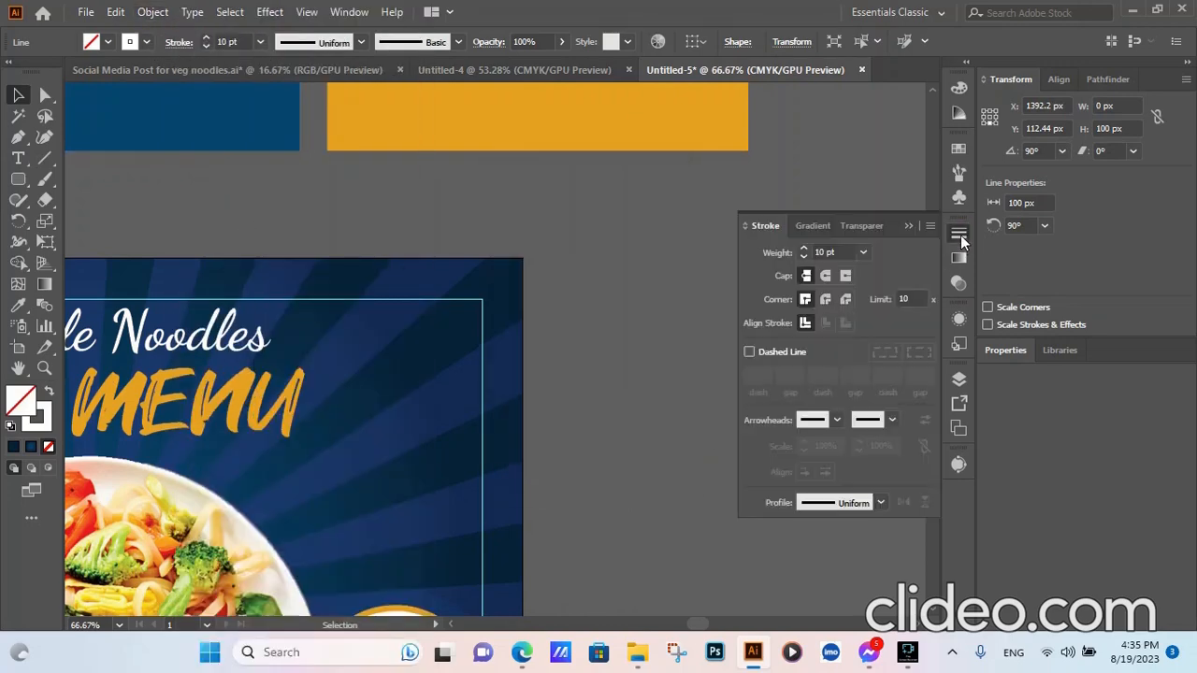
click(906, 225)
drag(817, 277, 721, 411)
click(153, 11)
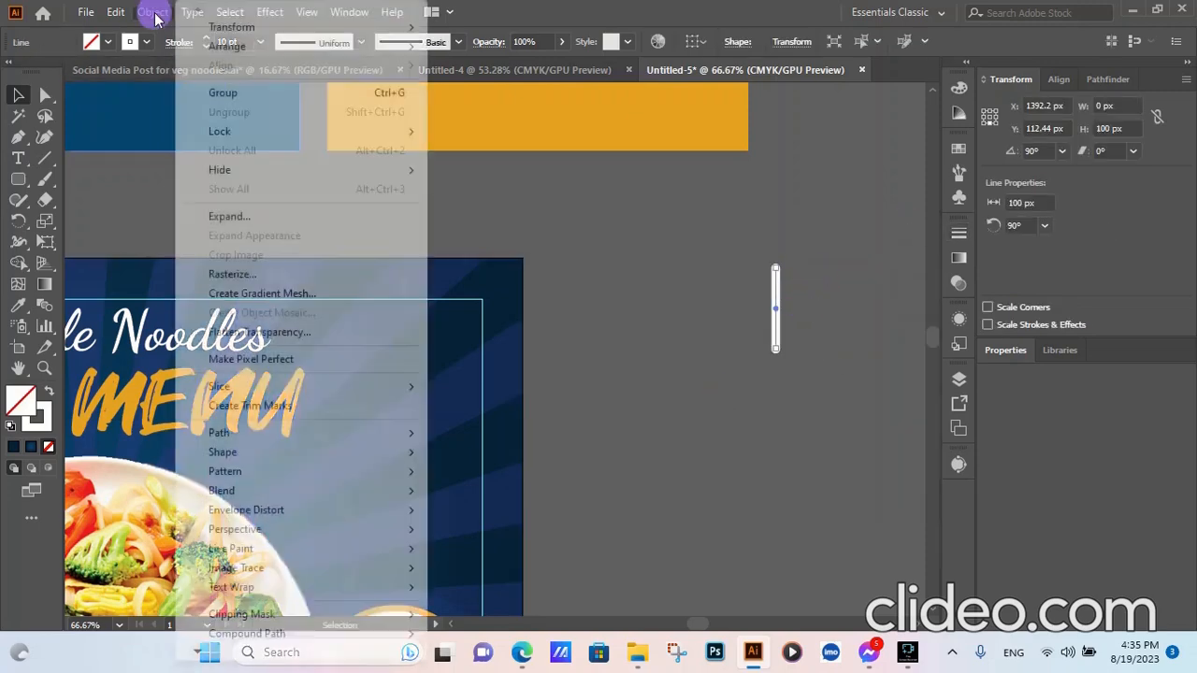
click(229, 218)
click(573, 413)
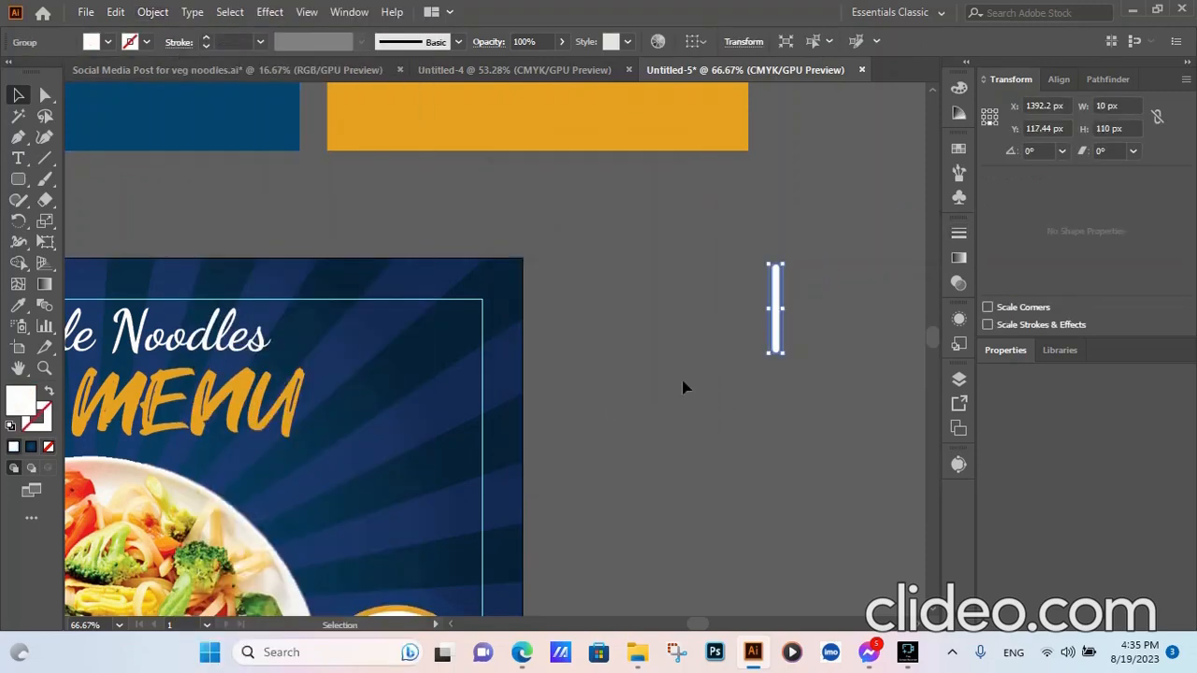
click(836, 258)
drag(836, 259, 663, 334)
- Add a 90° rotated copy of the bar and select both bars
click(153, 11)
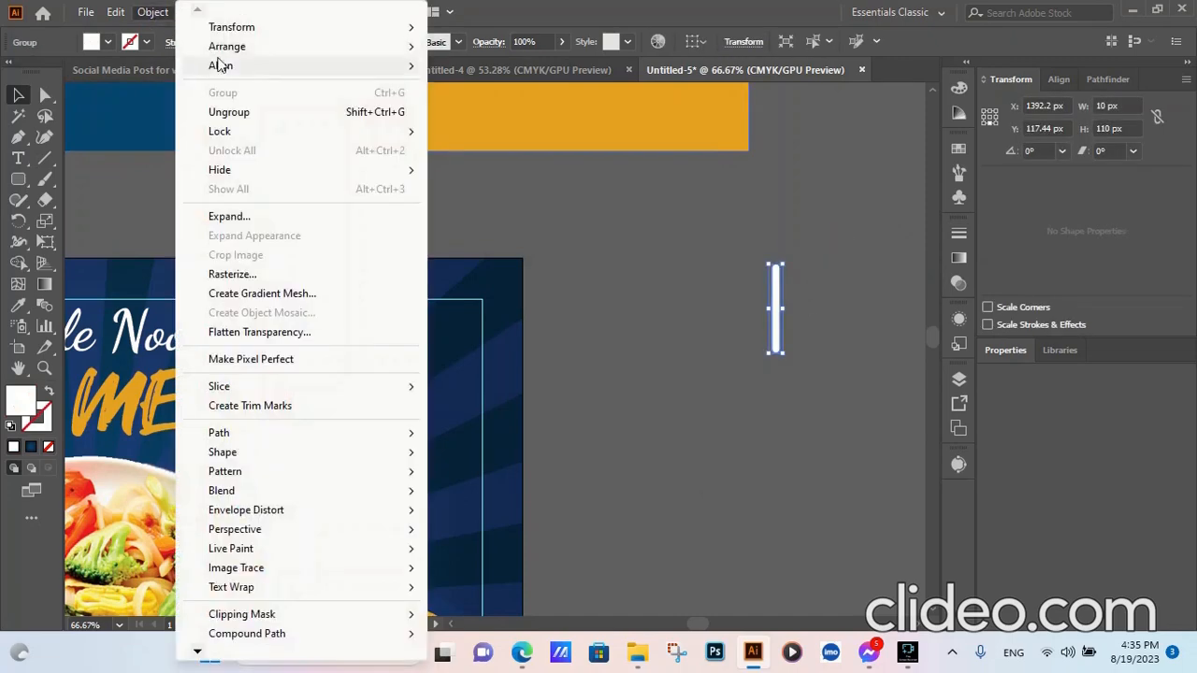
mouse_move(231, 27)
click(508, 73)
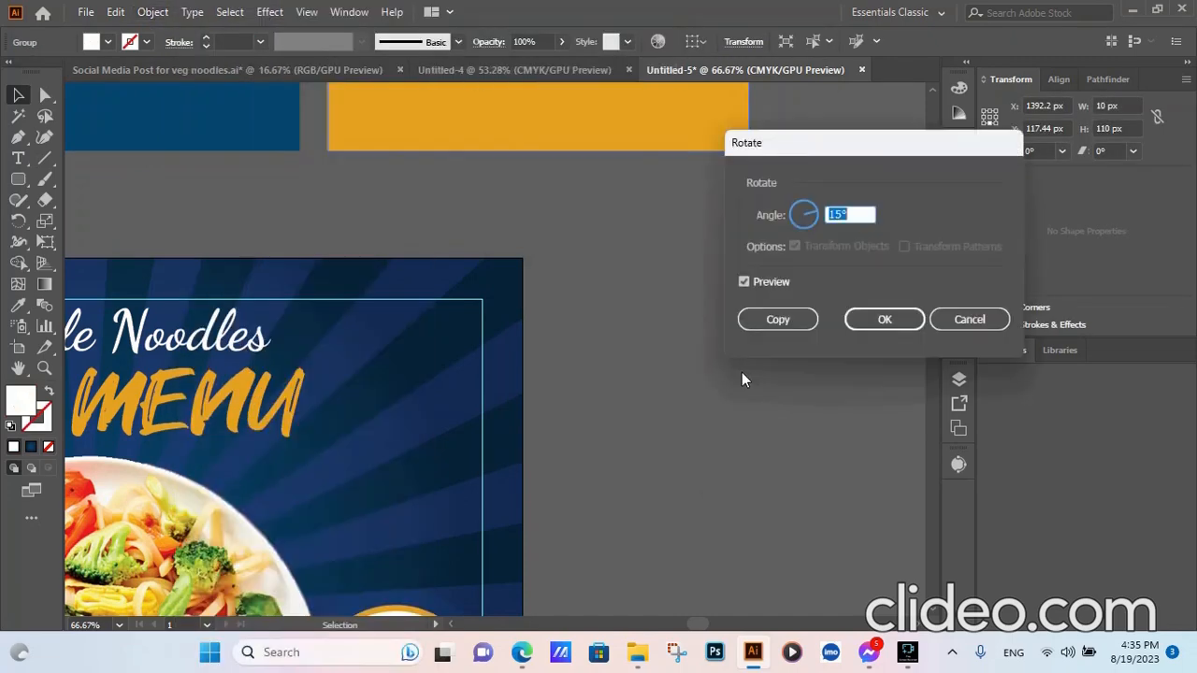
drag(799, 382, 798, 383)
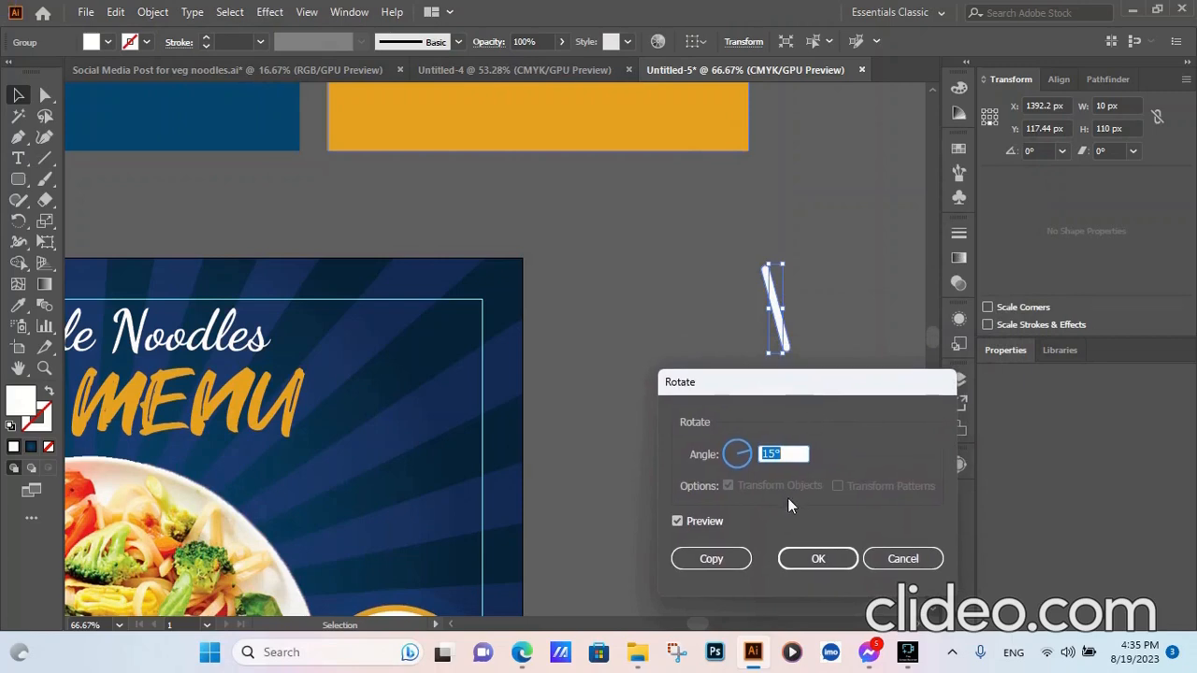
scroll(787, 453, up, 15)
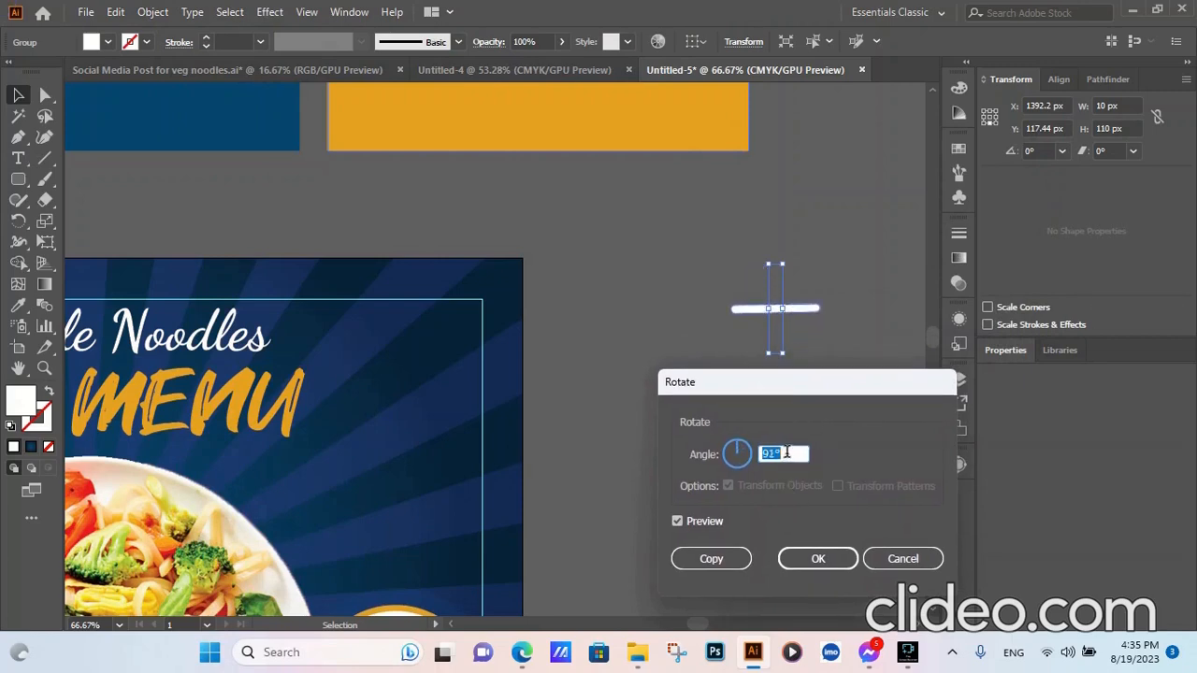
click(716, 557)
click(835, 412)
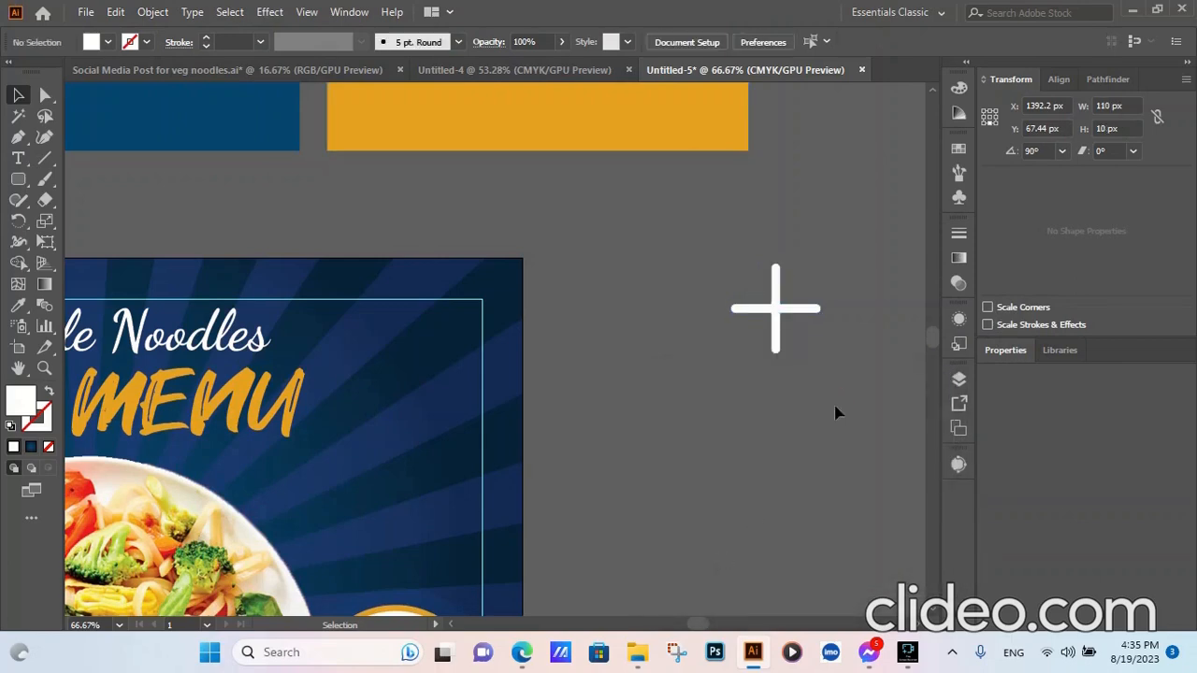
click(818, 231)
drag(818, 231, 731, 419)
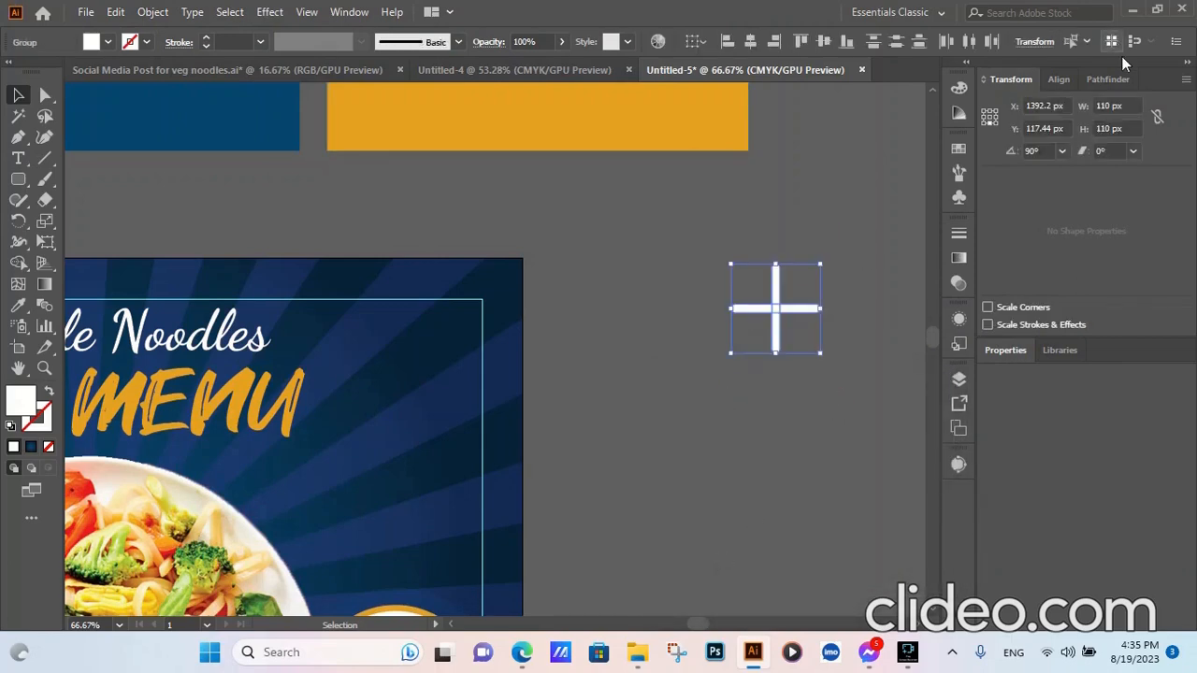
- Unite the two bars into a single plus shape with Pathfinder
click(1107, 78)
click(992, 126)
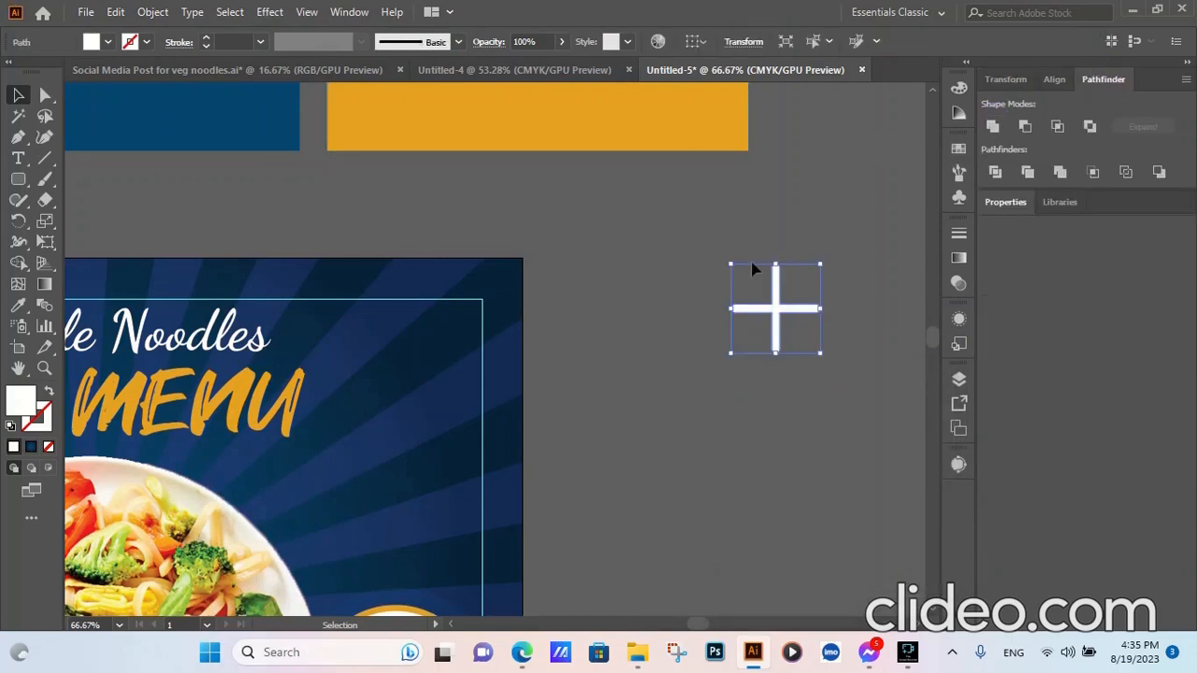
click(644, 284)
click(775, 315)
click(817, 380)
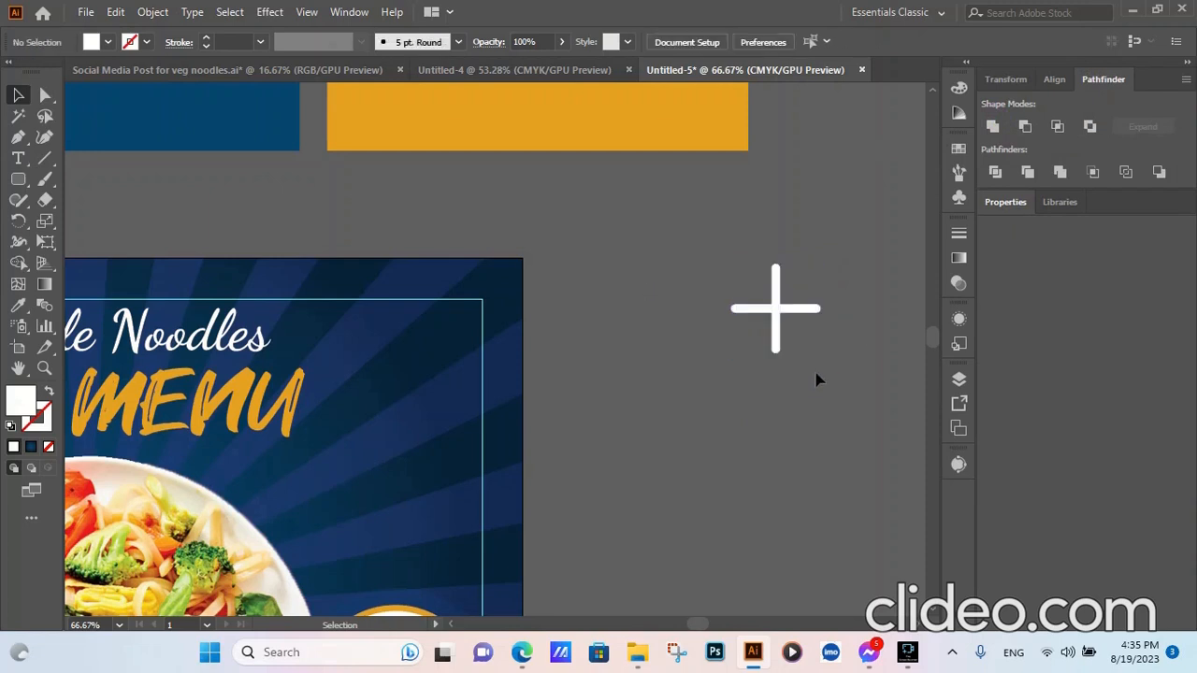
drag(841, 222, 735, 400)
- Scale the plus sign proportionally down to 50 px wide
click(1017, 79)
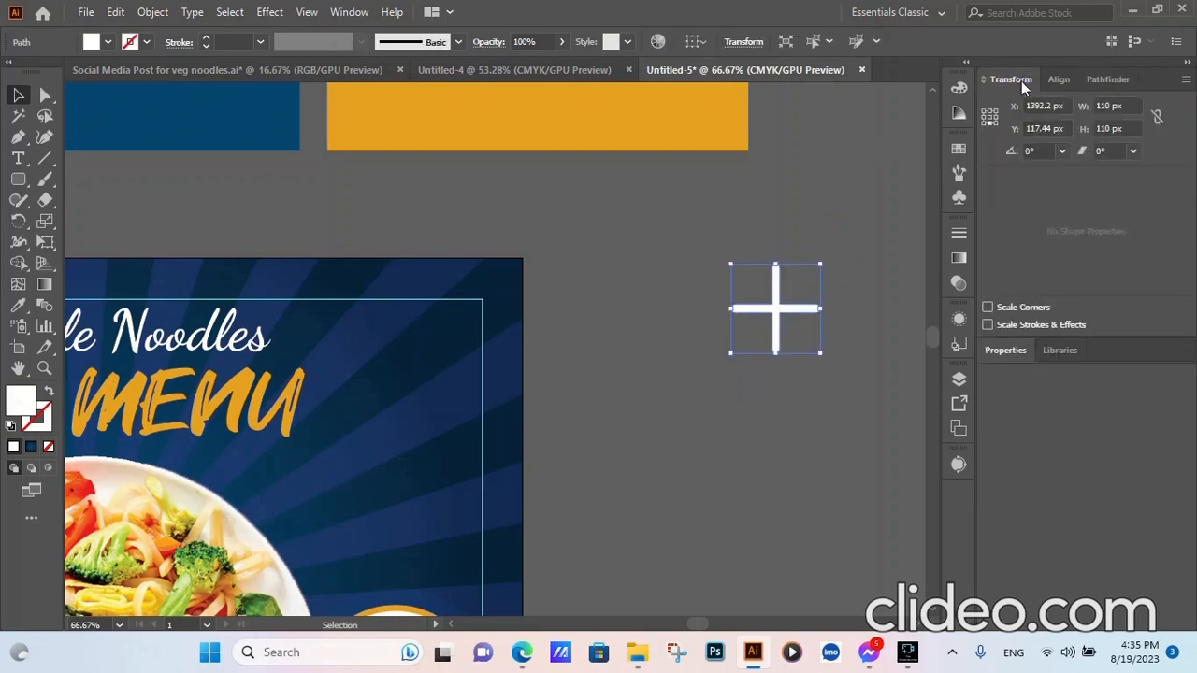
click(1110, 105)
text(50px)
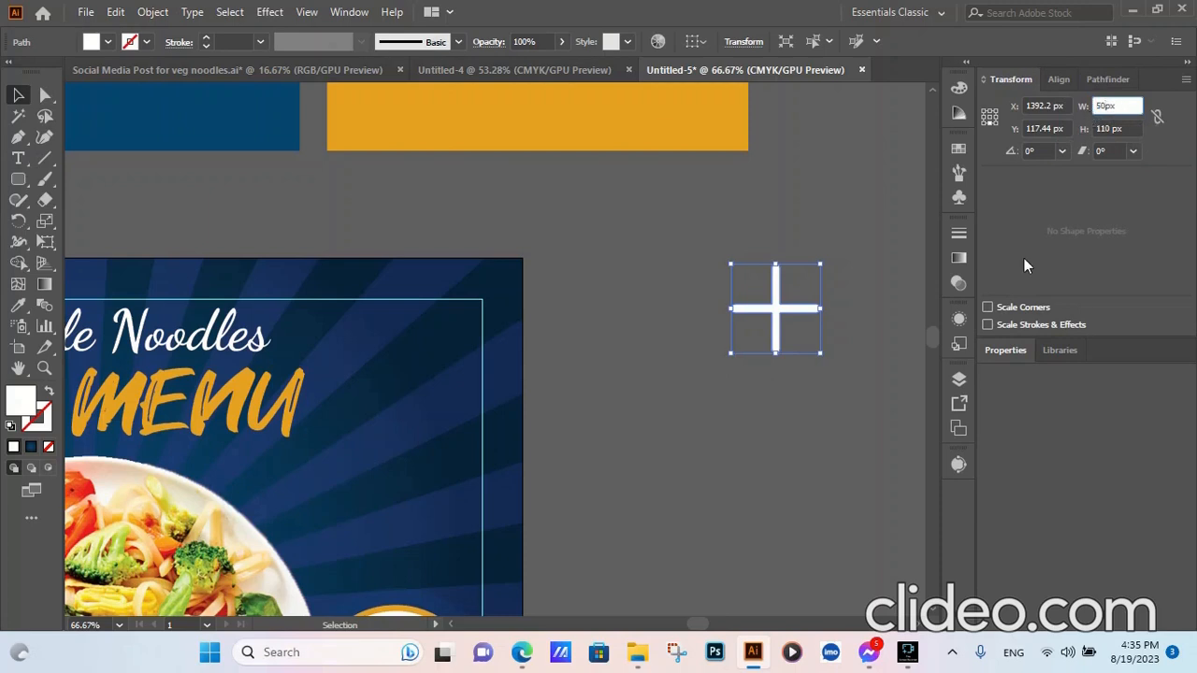
click(744, 418)
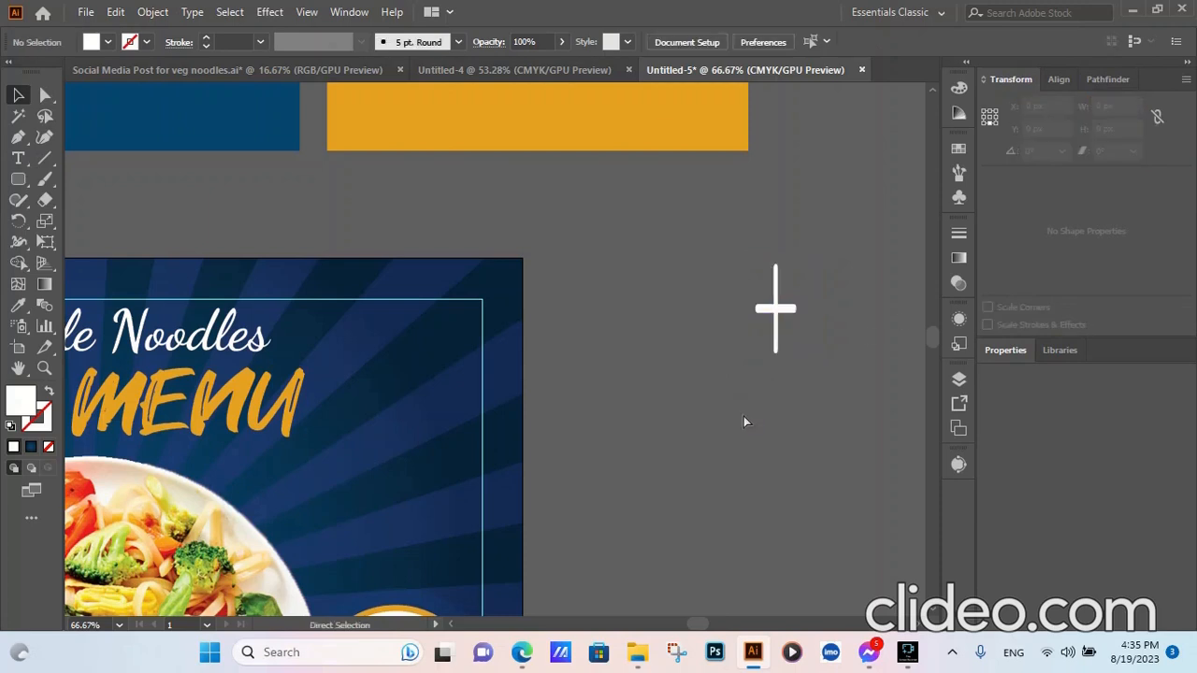
key(ctrl+z)
click(746, 416)
click(809, 306)
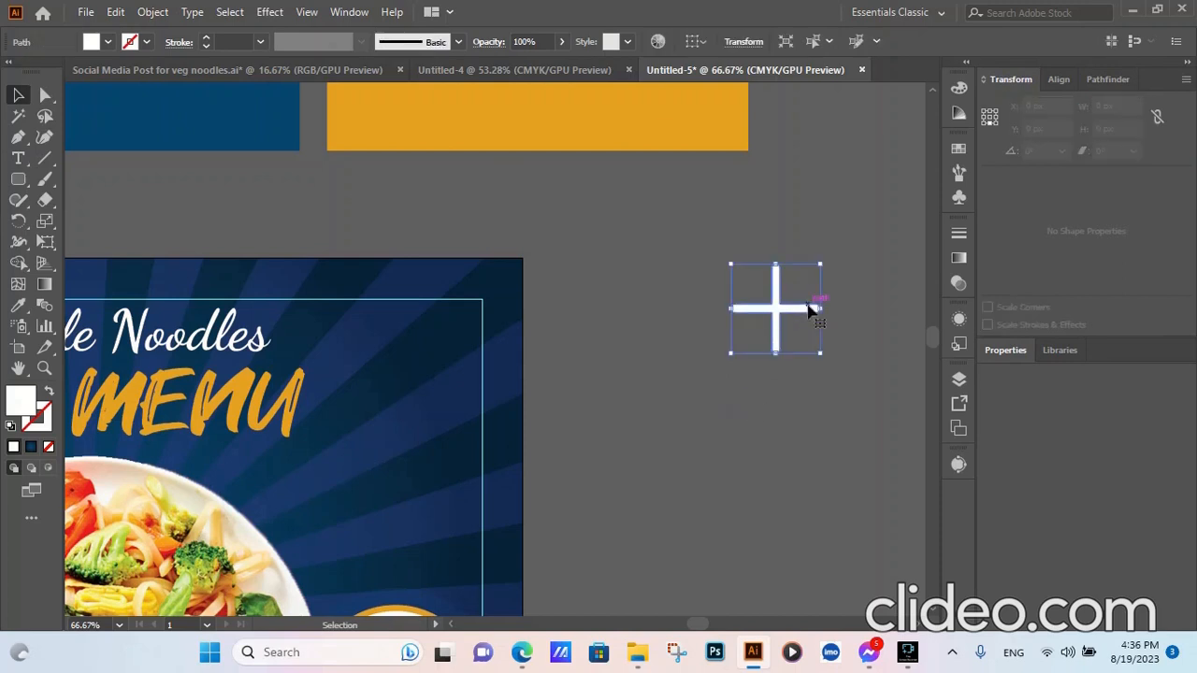
click(1127, 105)
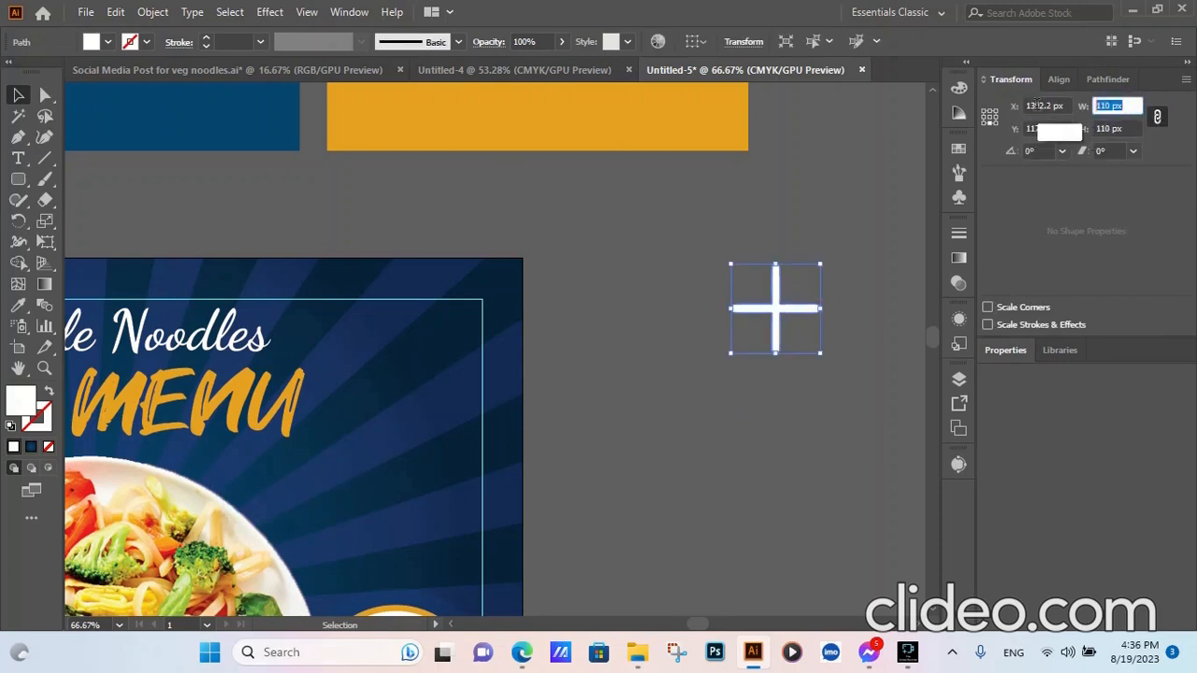
click(802, 232)
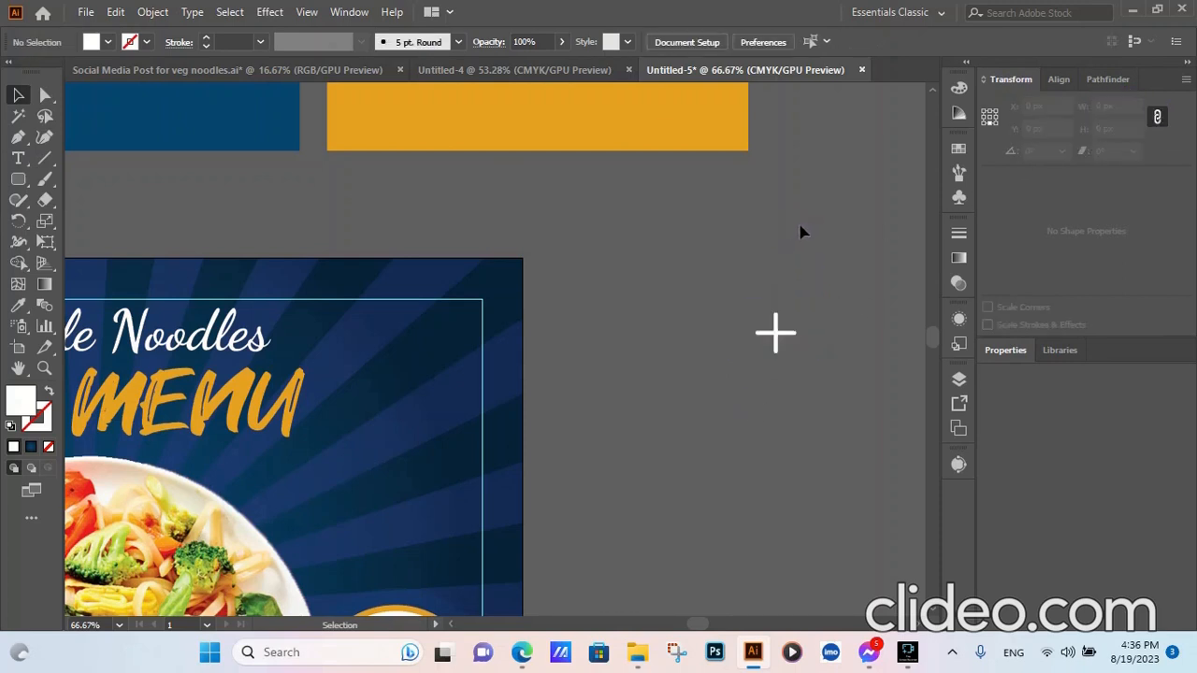
scroll(875, 286, down, 3)
scroll(843, 332, up, 1)
- Alt-drag copies of the plus onto the poster's upper-left and top-middle blue background
click(846, 296)
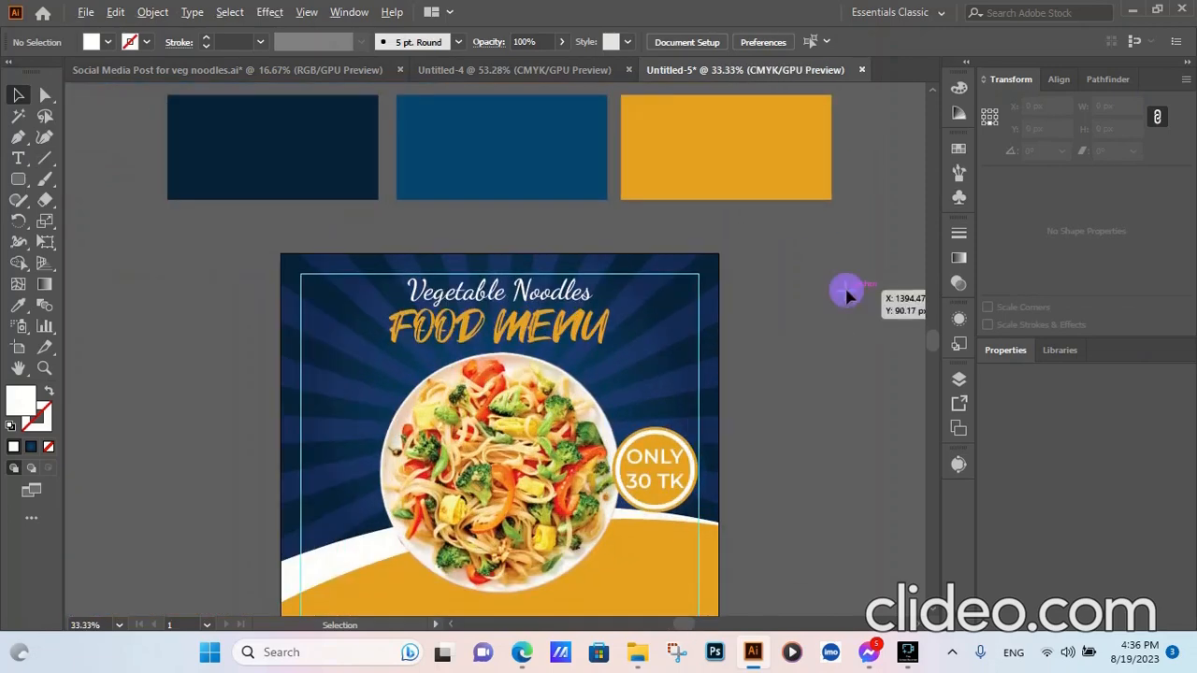
drag(846, 295, 692, 566)
click(725, 368)
scroll(657, 349, up, 4)
scroll(736, 265, down, 5)
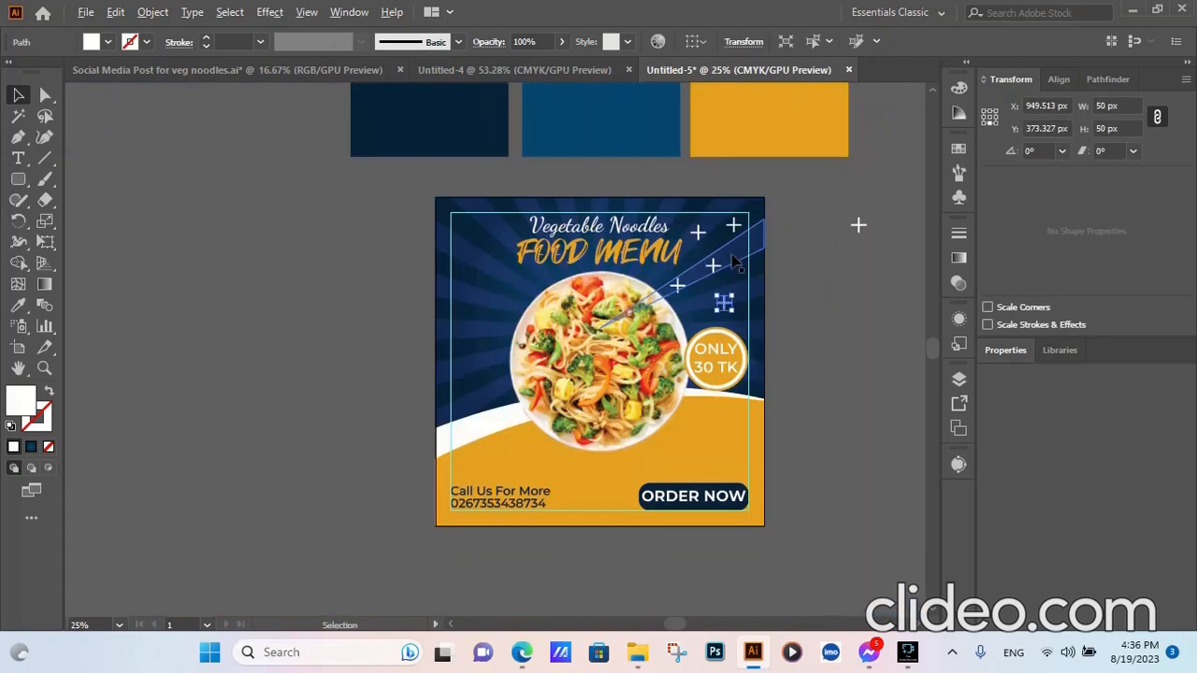
click(841, 328)
drag(724, 302, 713, 177)
scroll(456, 230, up, 5)
drag(713, 168, 463, 443)
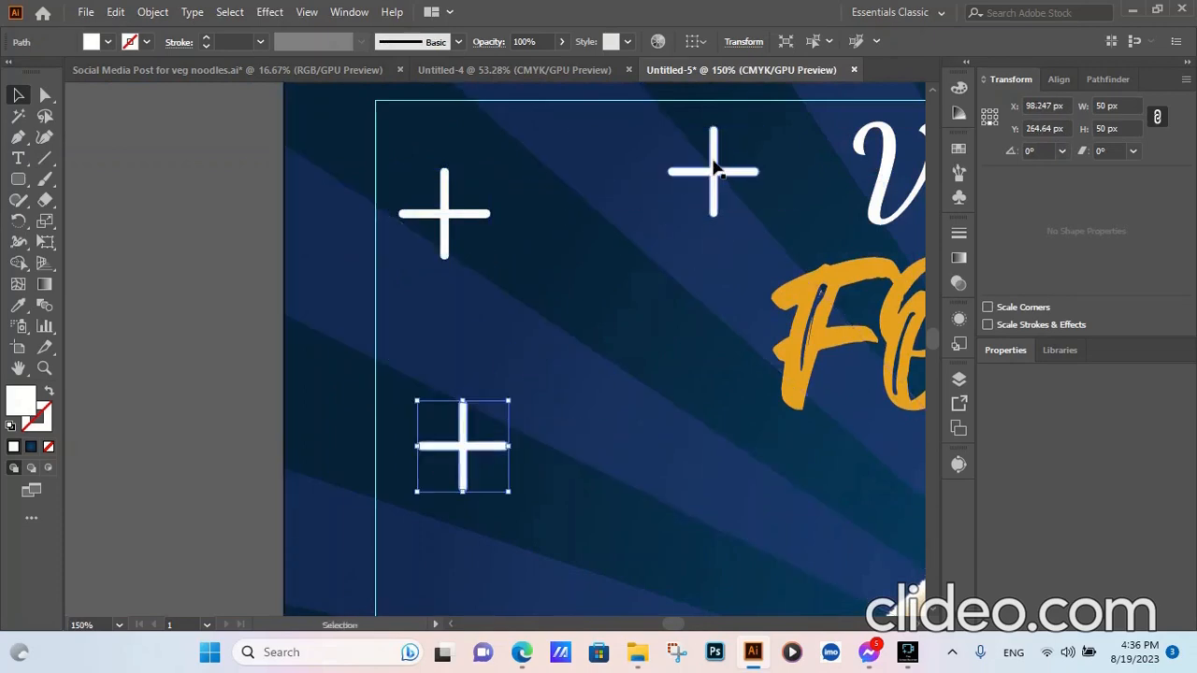
drag(713, 164, 690, 479)
- Place more plus copies across the blue background, then marquee-select all the poster artwork
scroll(815, 347, down, 5)
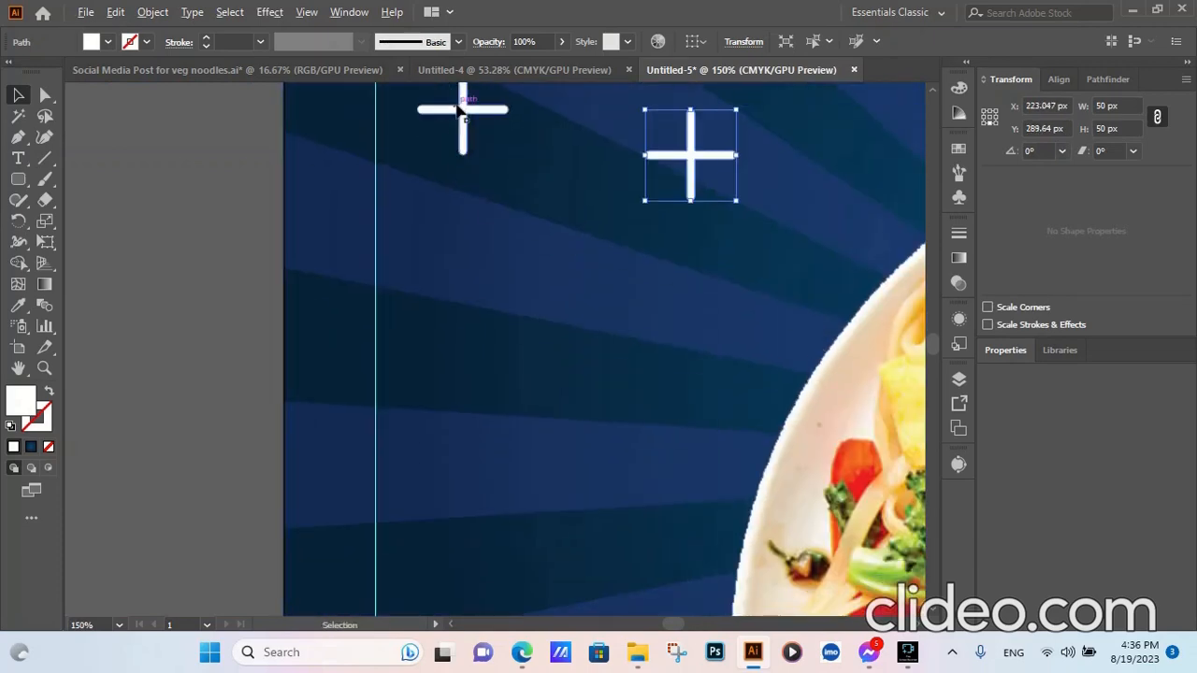
drag(463, 114, 456, 369)
scroll(777, 243, down, 5)
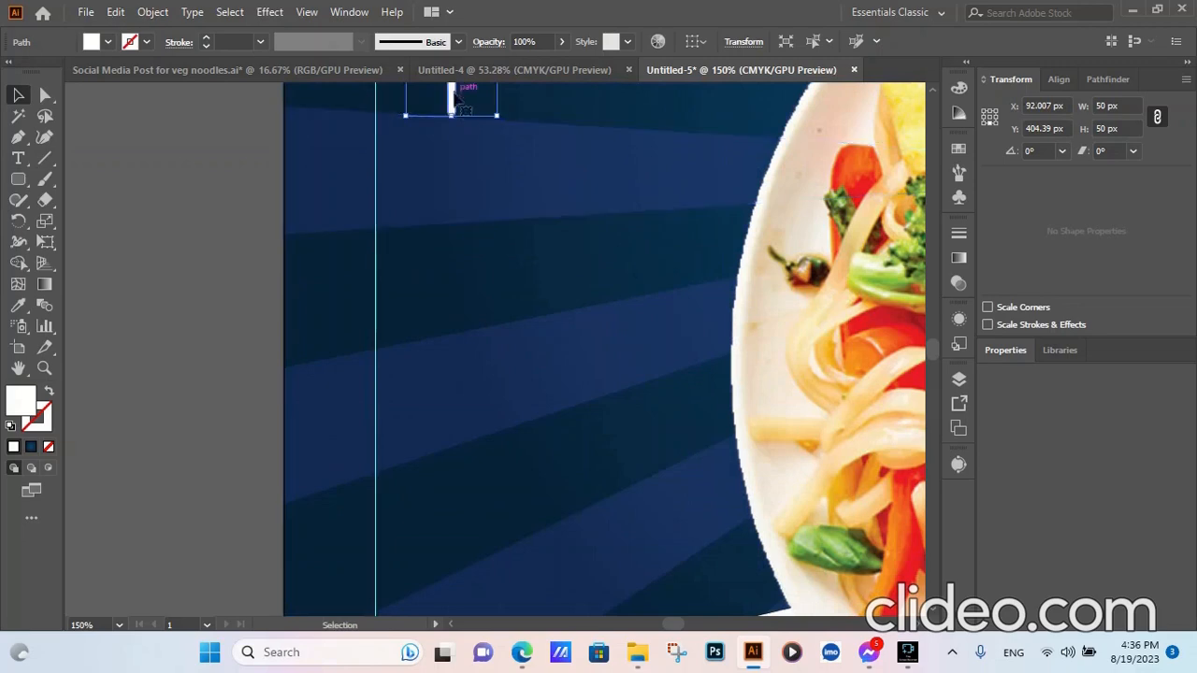
drag(457, 99, 558, 452)
scroll(488, 430, down, 7)
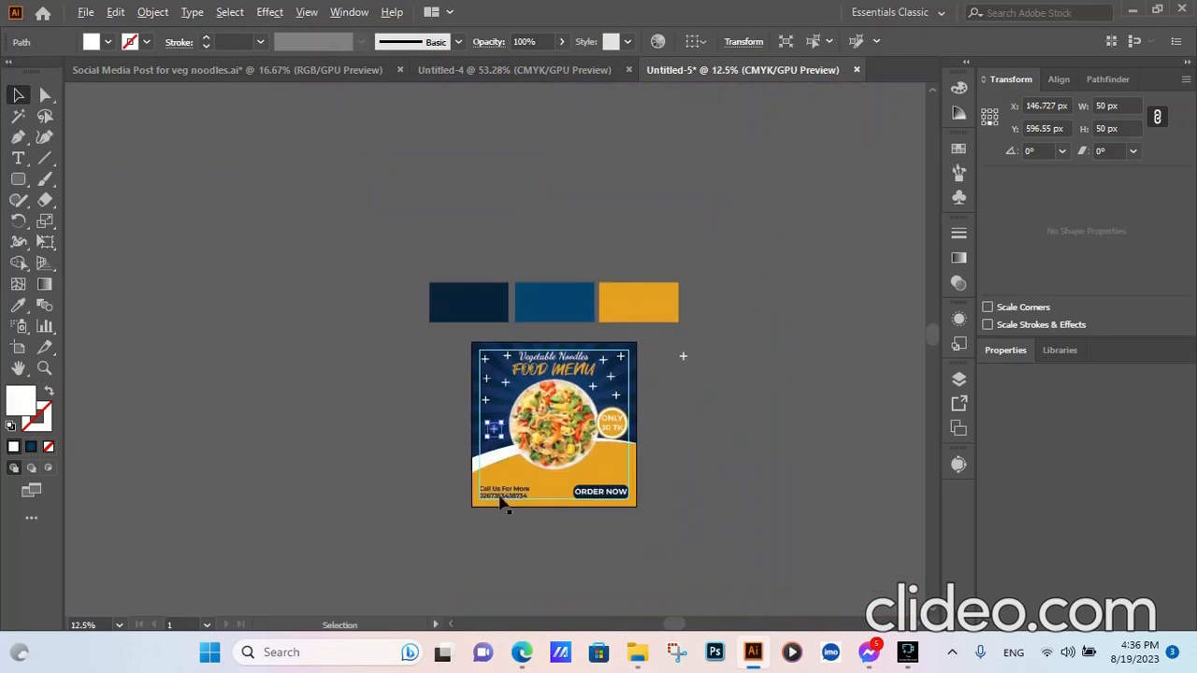
scroll(480, 487, up, 2)
click(300, 399)
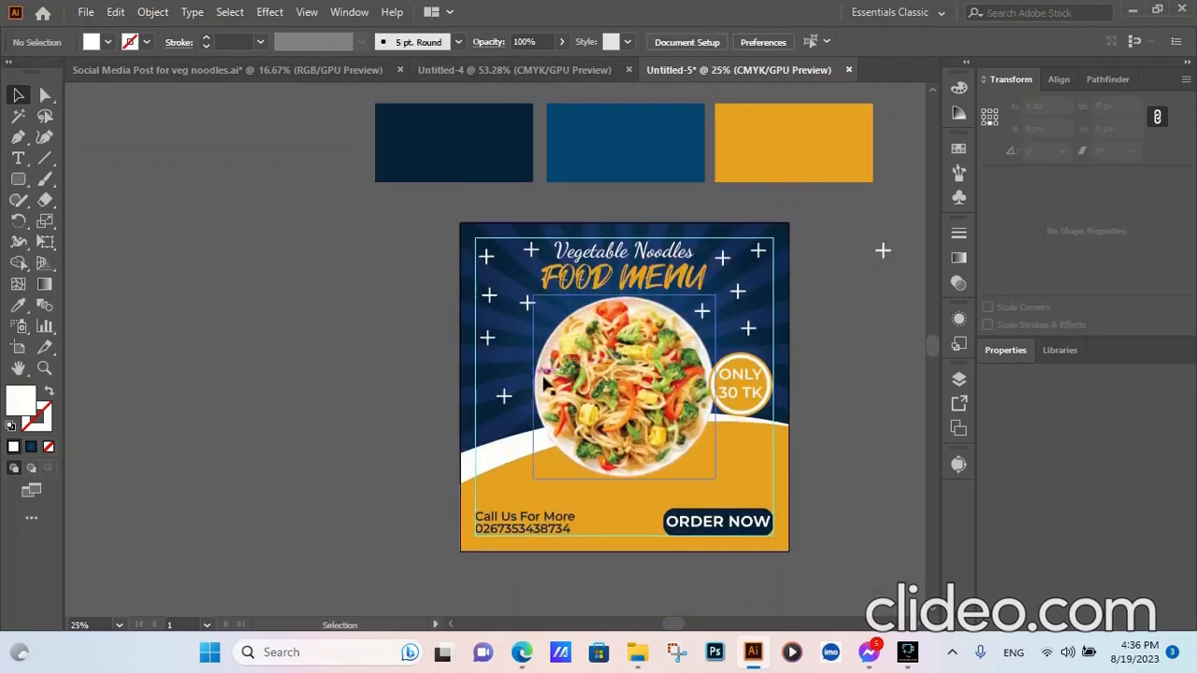
scroll(467, 494, down, 2)
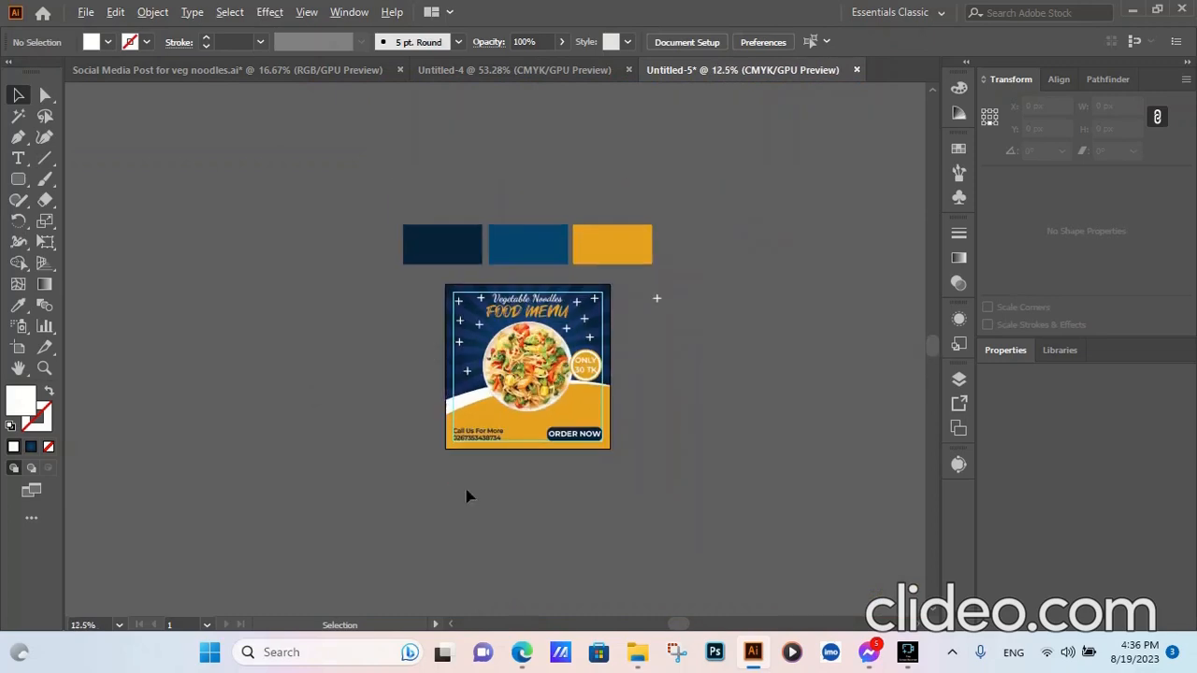
scroll(506, 497, up, 1)
scroll(668, 279, up, 1)
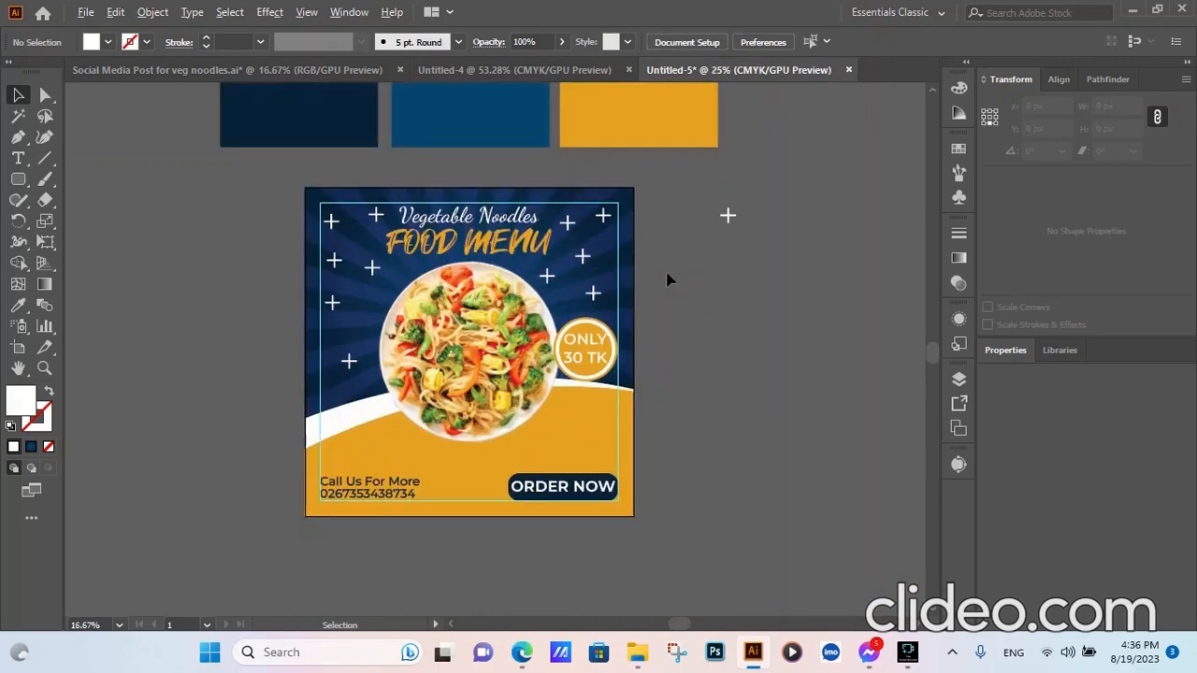
drag(263, 532, 432, 324)
- Group all the selected menu post artwork
right_click(432, 323)
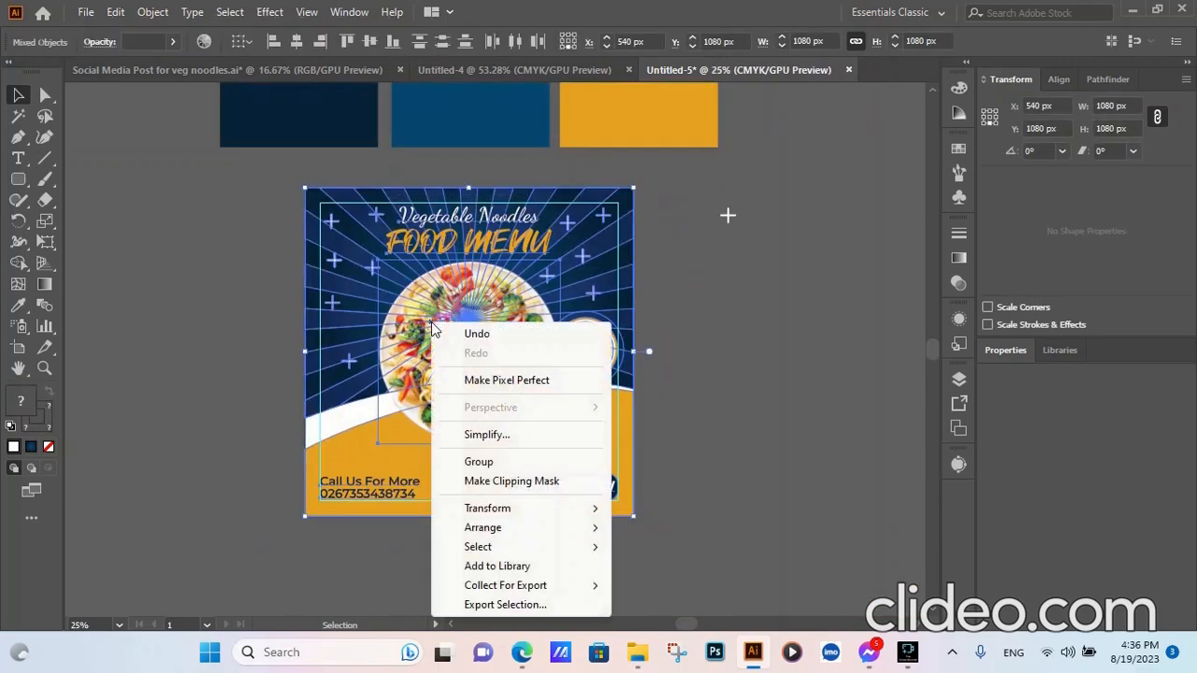
click(477, 461)
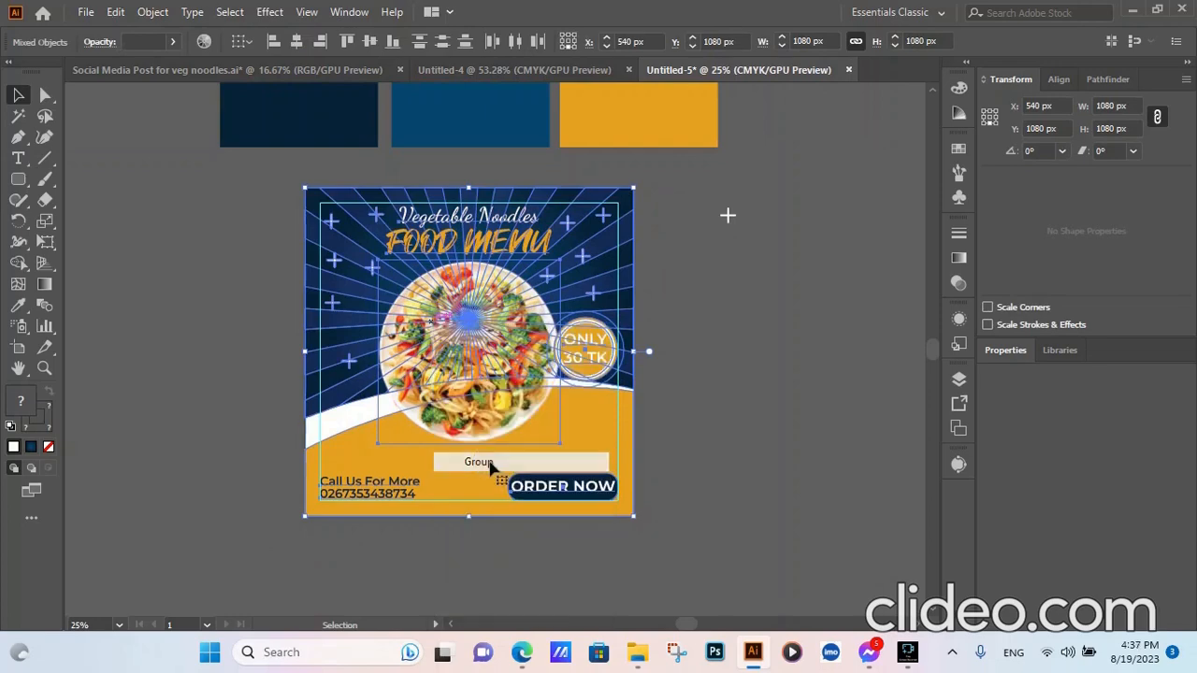
click(752, 402)
- Alt-drag a duplicate of the grouped menu post to the right
right_click(456, 297)
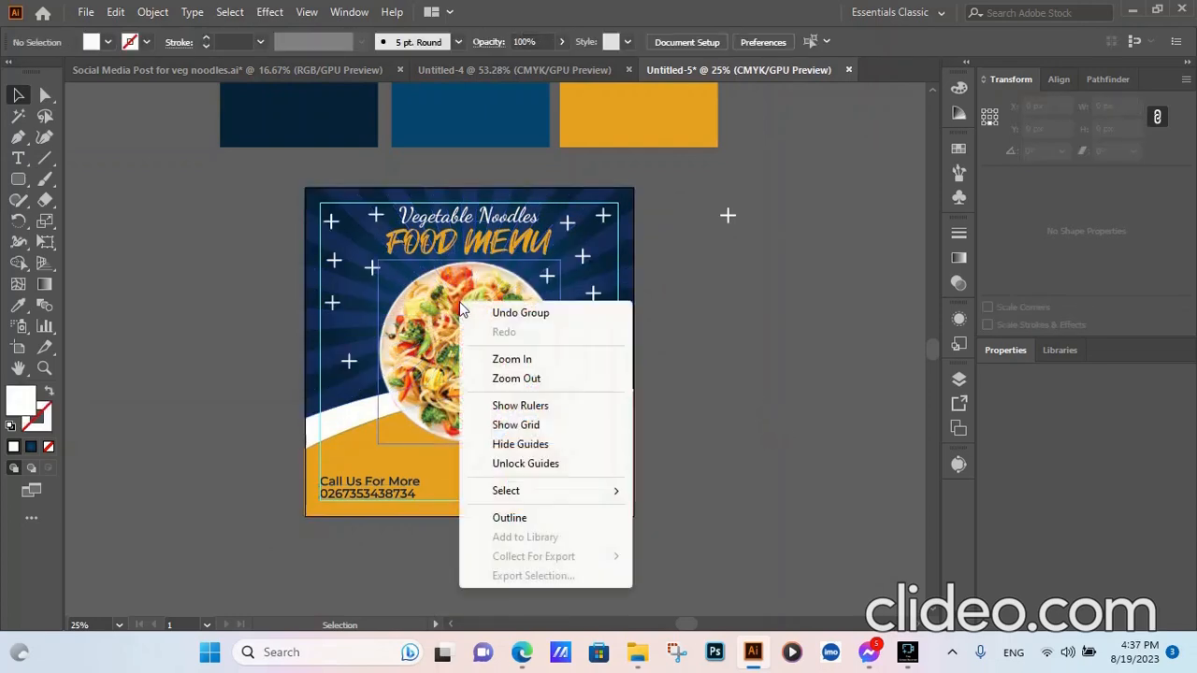
click(474, 285)
click(474, 285)
drag(503, 305, 886, 297)
click(645, 246)
- Expand the original grouped menu post artwork
drag(644, 245, 294, 505)
click(152, 12)
click(228, 218)
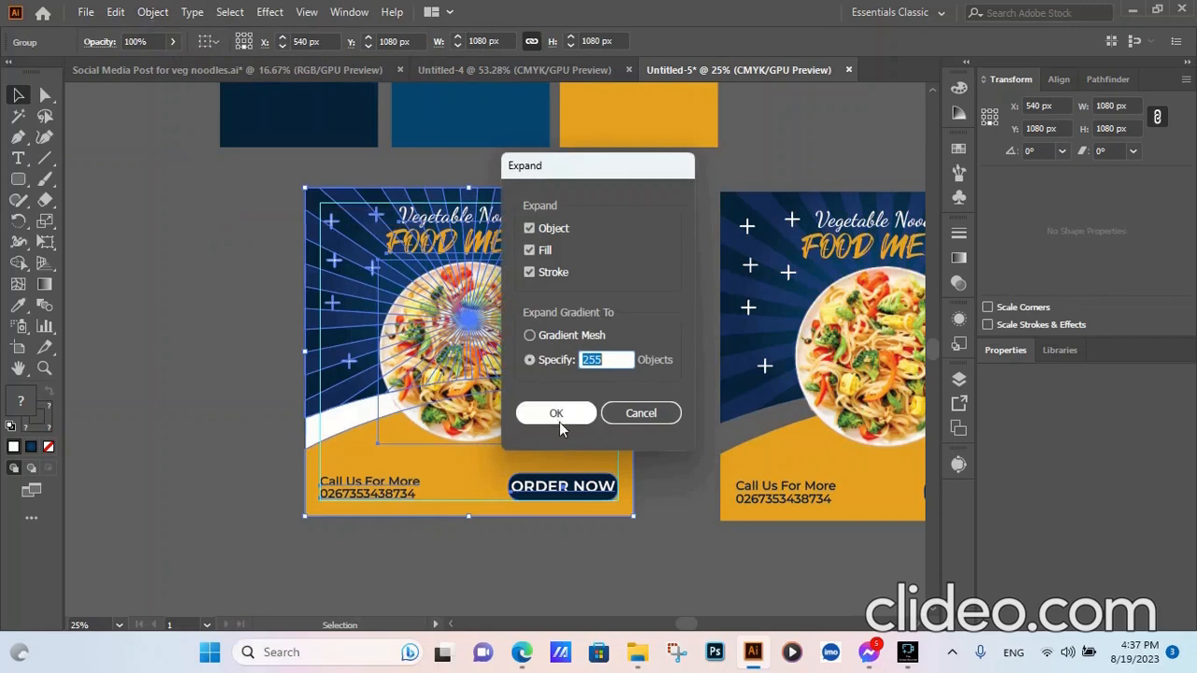
click(563, 413)
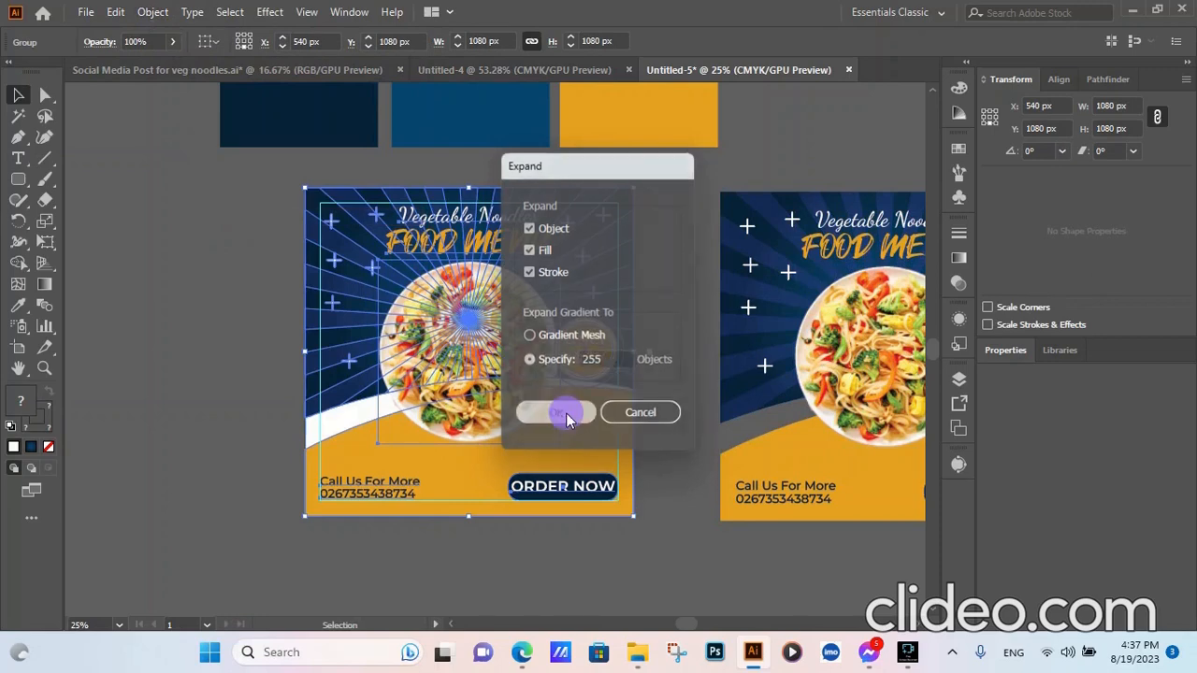
click(214, 382)
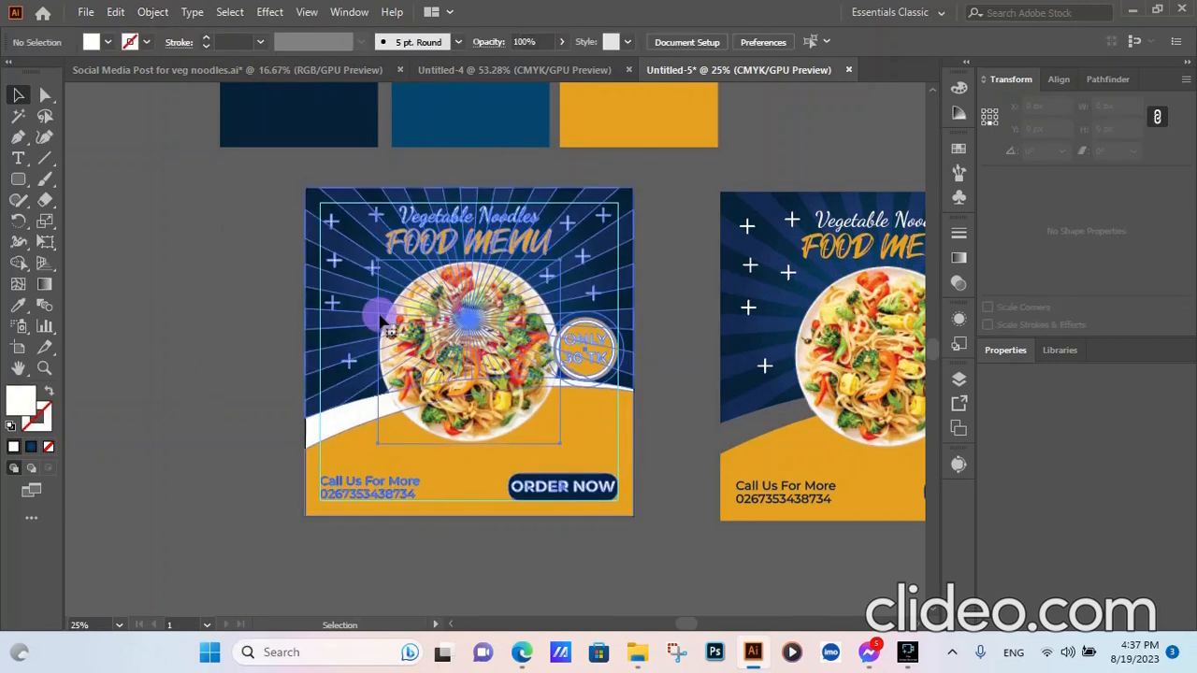
key(ctrl+equal)
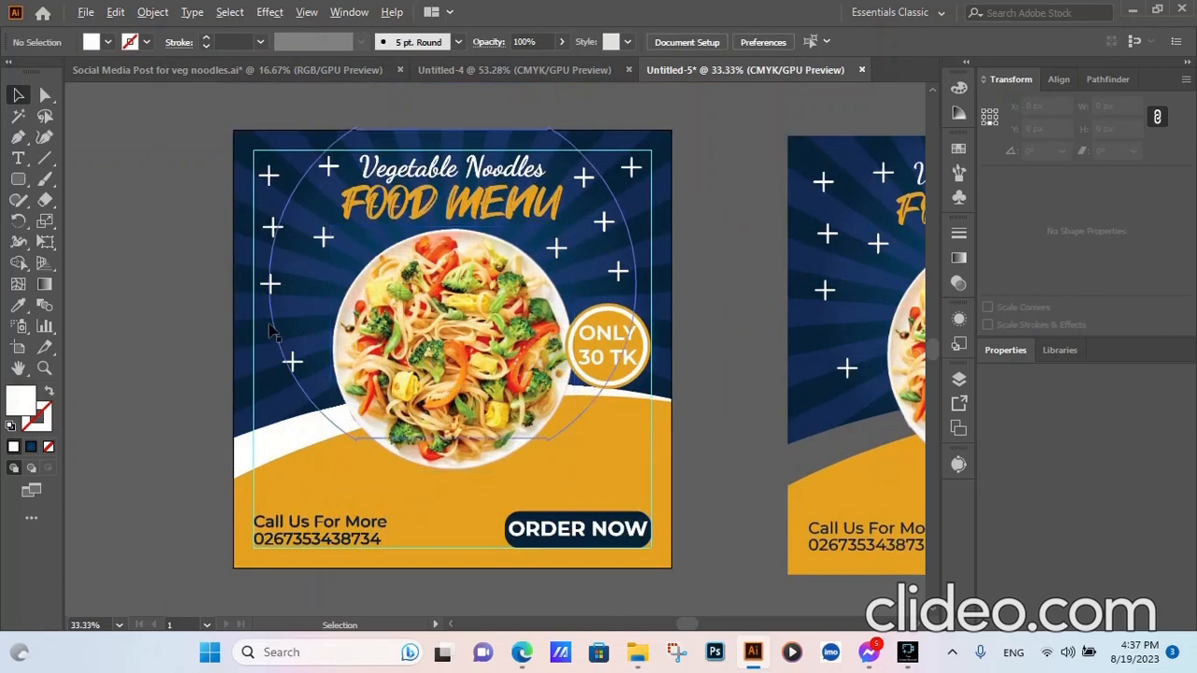